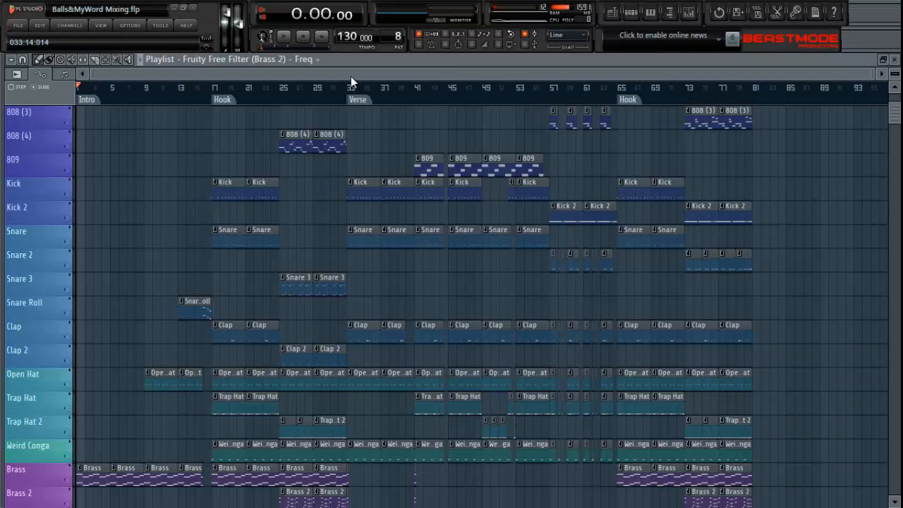
# Play the song from the start while reviewing the playlist tracks from drums to automation clips, ending with playback stopped.
pyautogui.scroll(-1, 424, 141)
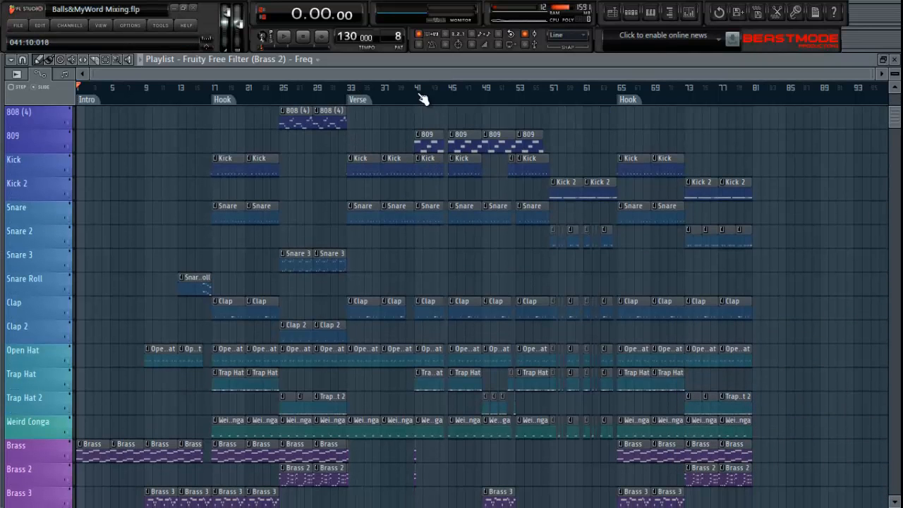
pyautogui.click(282, 36)
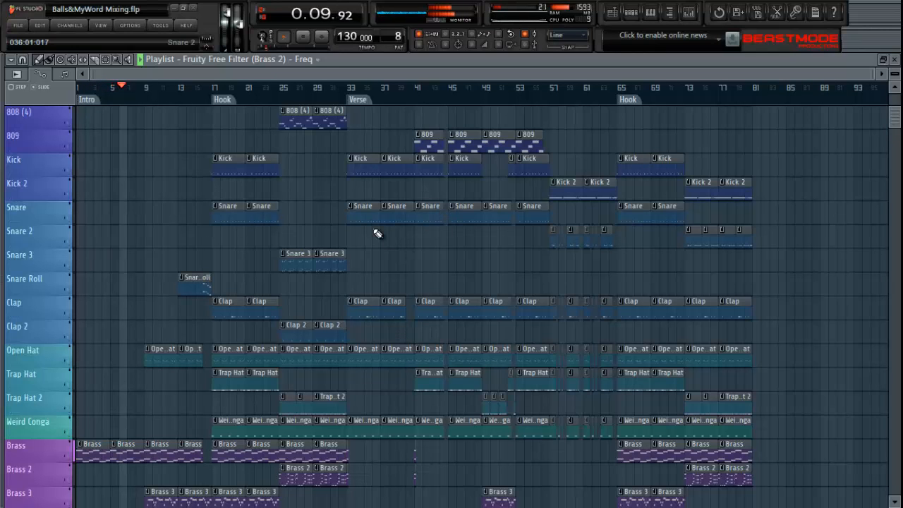
pyautogui.scroll(-5, 376, 234)
pyautogui.scroll(-4, 378, 234)
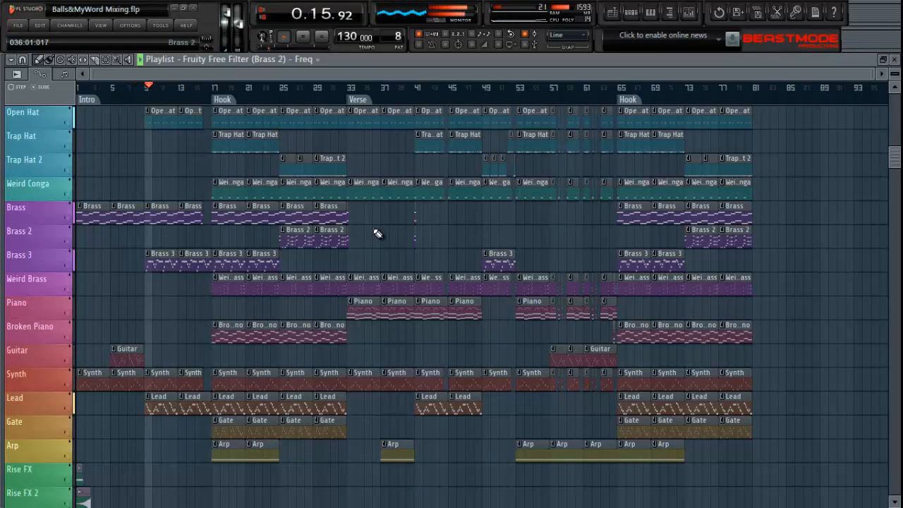
pyautogui.scroll(-1, 378, 234)
pyautogui.scroll(2, 377, 235)
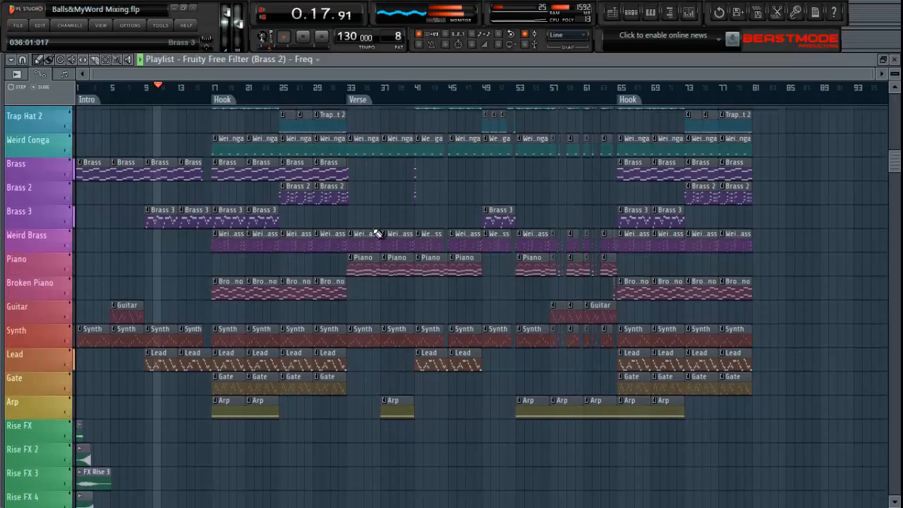
pyautogui.scroll(-12, 378, 234)
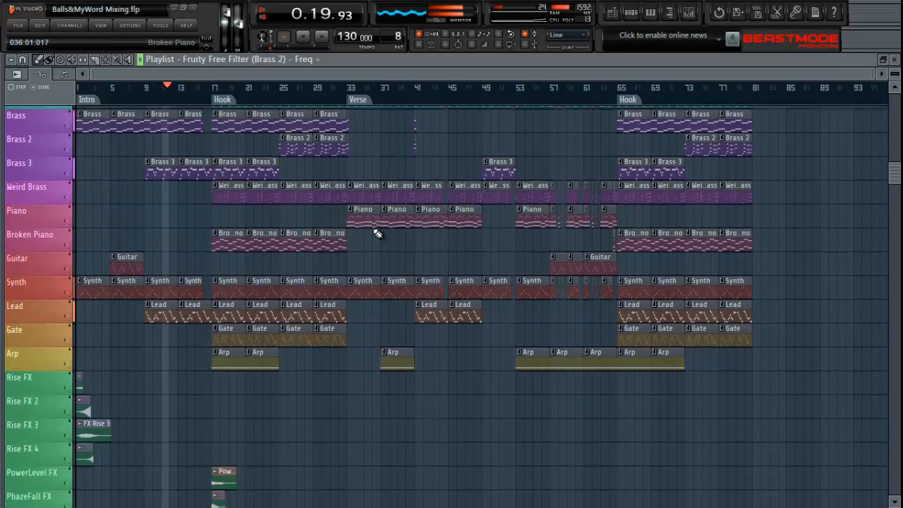
pyautogui.scroll(-4, 377, 234)
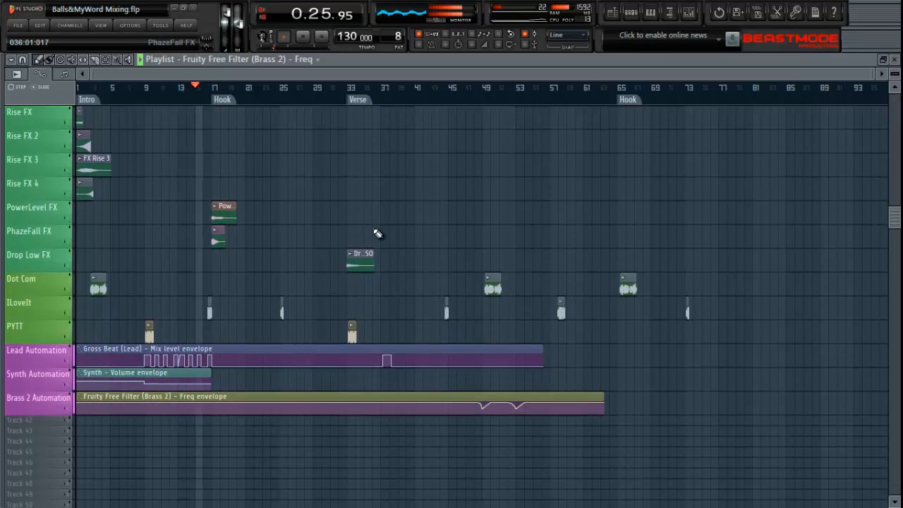
pyautogui.scroll(7, 377, 234)
pyautogui.scroll(8, 377, 235)
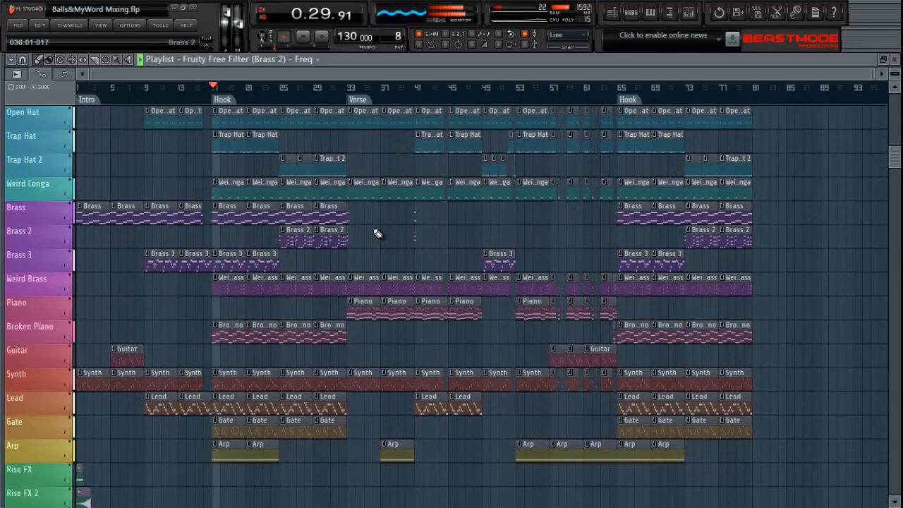
pyautogui.click(304, 37)
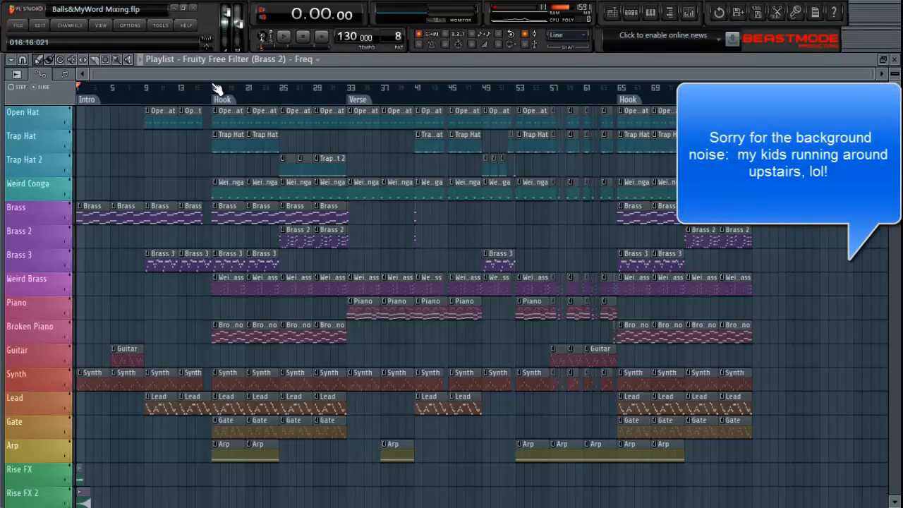
# Select the first half of the first Hook, bars 17 to 25, as the loop region and preview it.
pyautogui.moveTo(217, 87)
pyautogui.mouseDown()
pyautogui.moveTo(270, 97)
pyautogui.moveTo(229, 99)
pyautogui.moveTo(281, 98)
pyautogui.mouseUp()
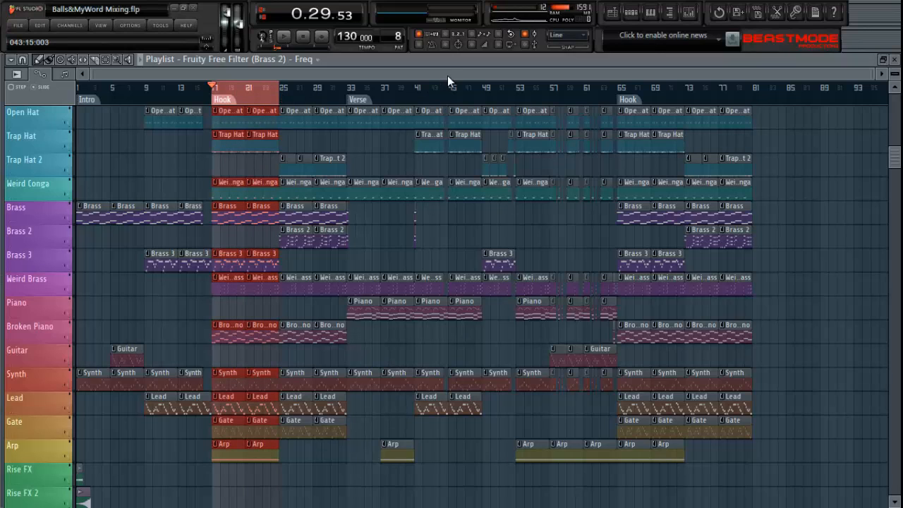
pyautogui.press('space')
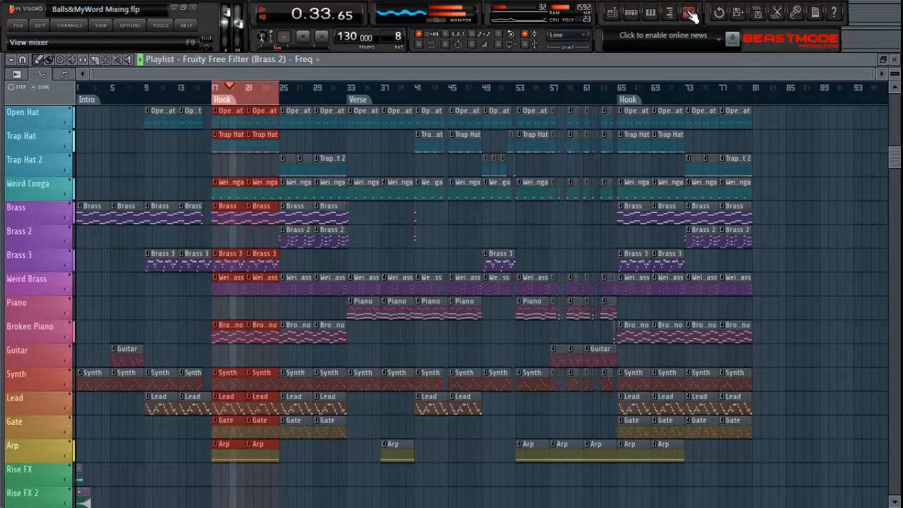
pyautogui.press('space')
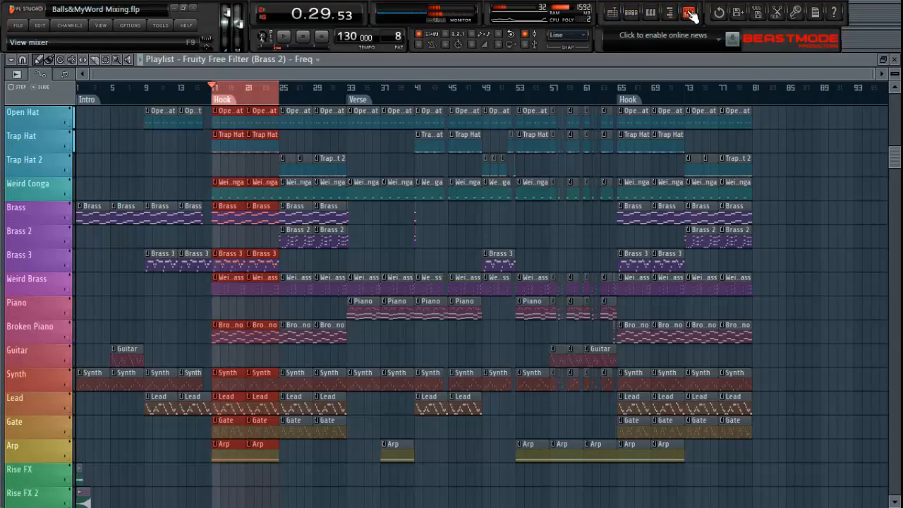
# Open the mixer and compare the levels and effects of the 808 and Kick channels while the Hook plays.
pyautogui.click(690, 14)
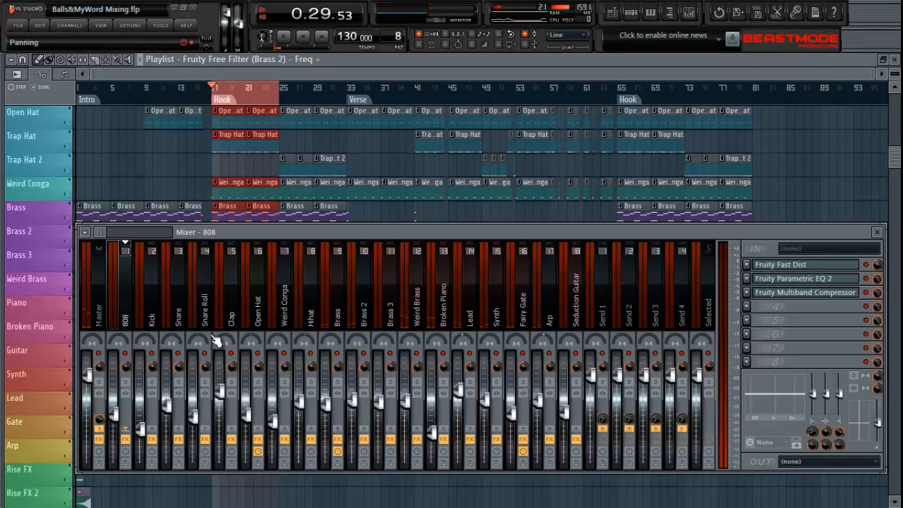
pyautogui.click(157, 317)
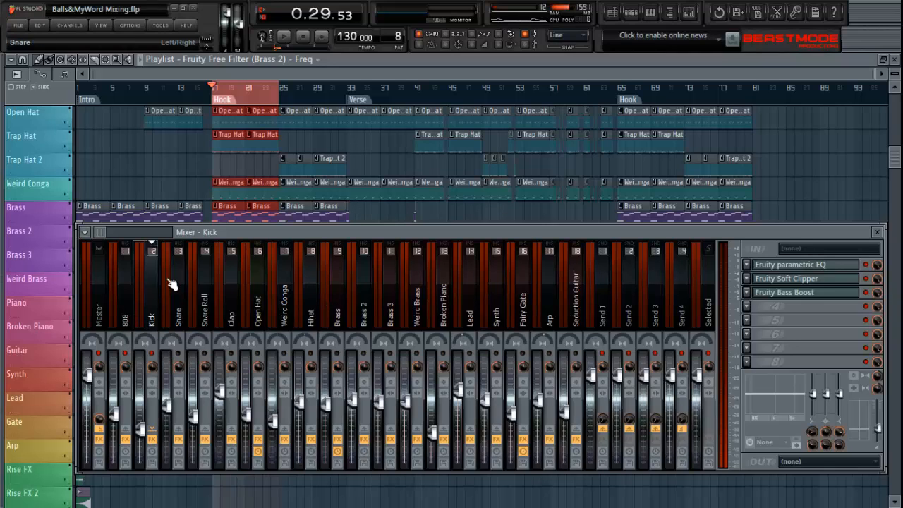
pyautogui.click(133, 303)
pyautogui.click(161, 313)
pyautogui.press('space')
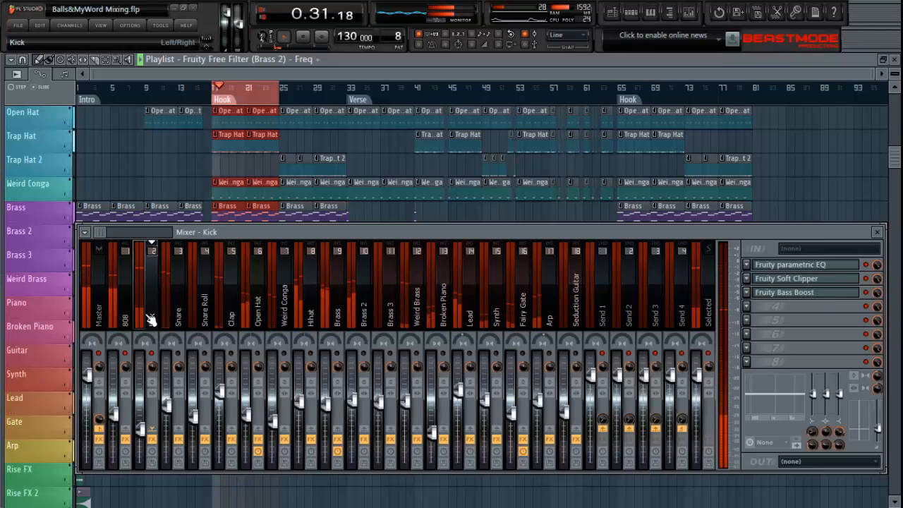
pyautogui.click(125, 312)
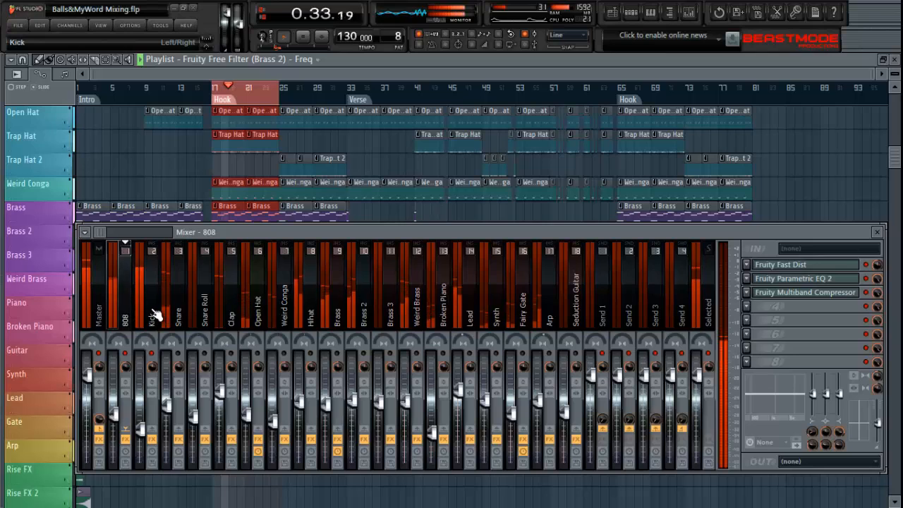
pyautogui.click(155, 314)
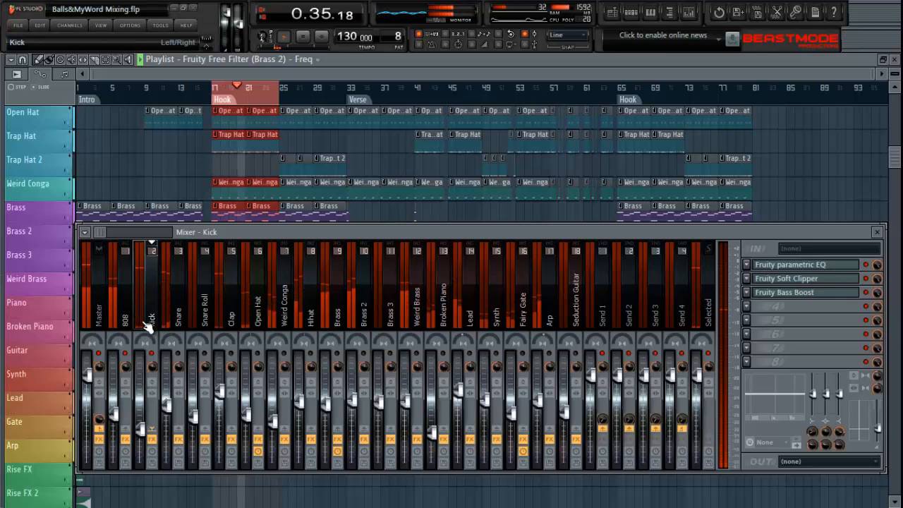
pyautogui.click(129, 319)
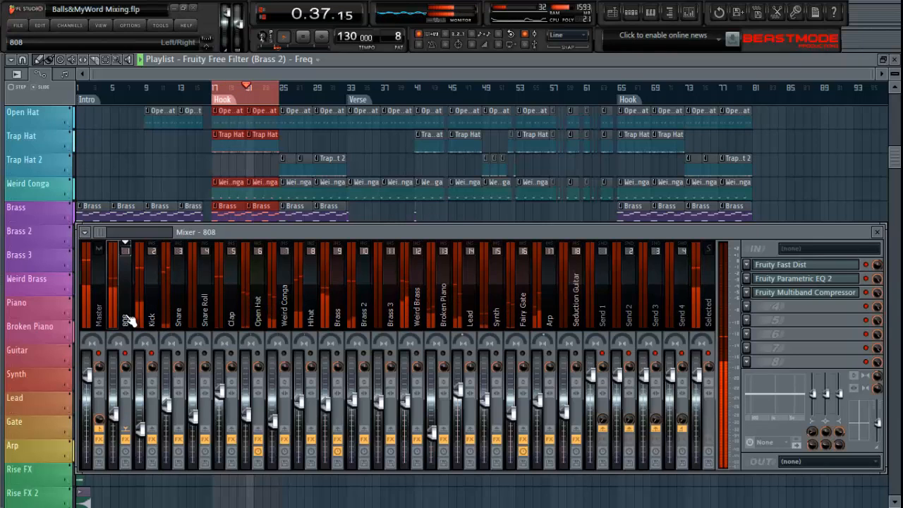
pyautogui.press('space')
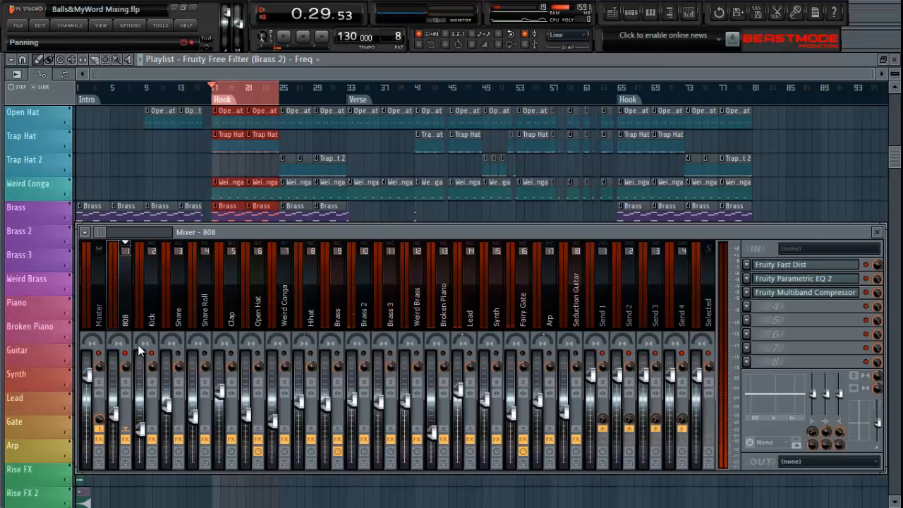
# Load a Fruity Peak Controller into the fourth effect slot of the Kick mixer channel.
pyautogui.click(162, 312)
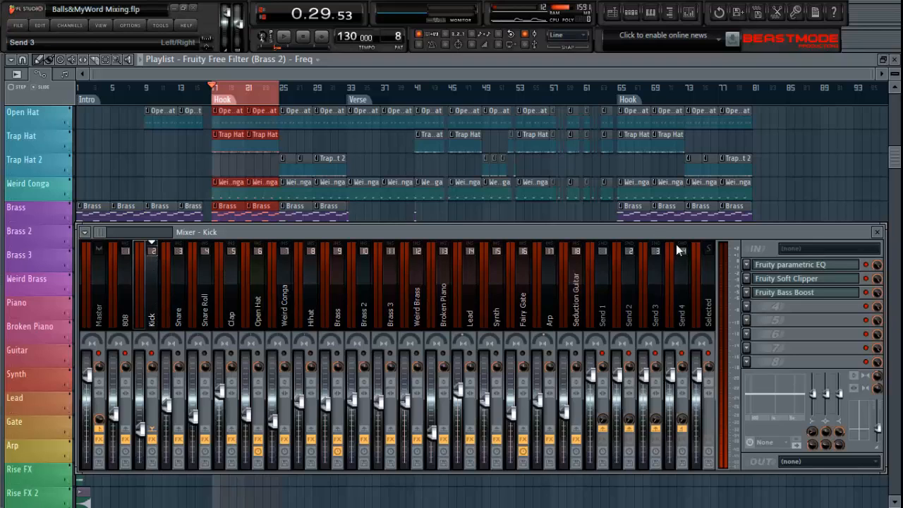
pyautogui.click(752, 308)
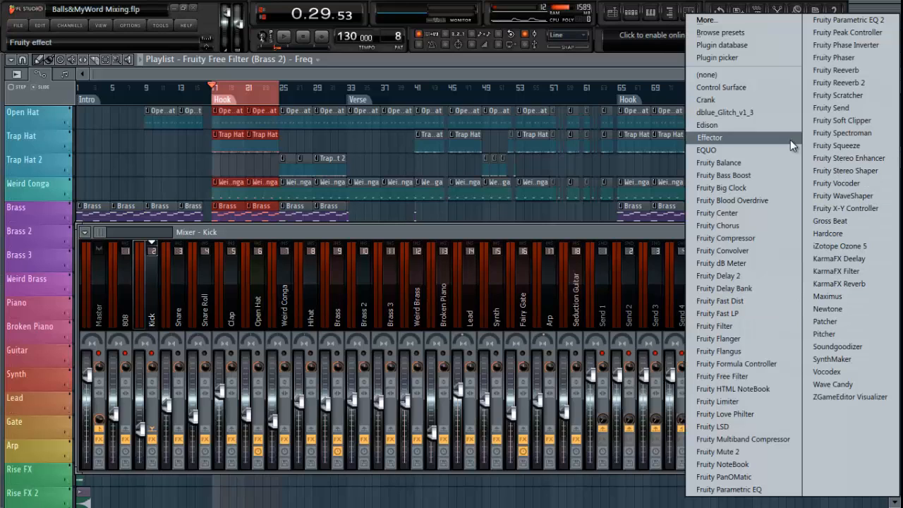
pyautogui.click(857, 33)
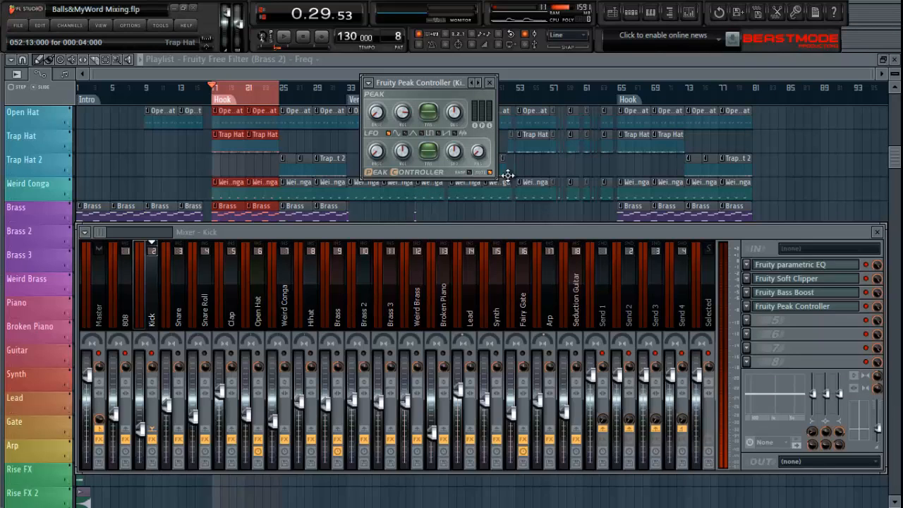
# Unmute the Peak Controller, set its LFO shape to sawtooth with the Hook playing, and close the plugin window.
pyautogui.press('space')
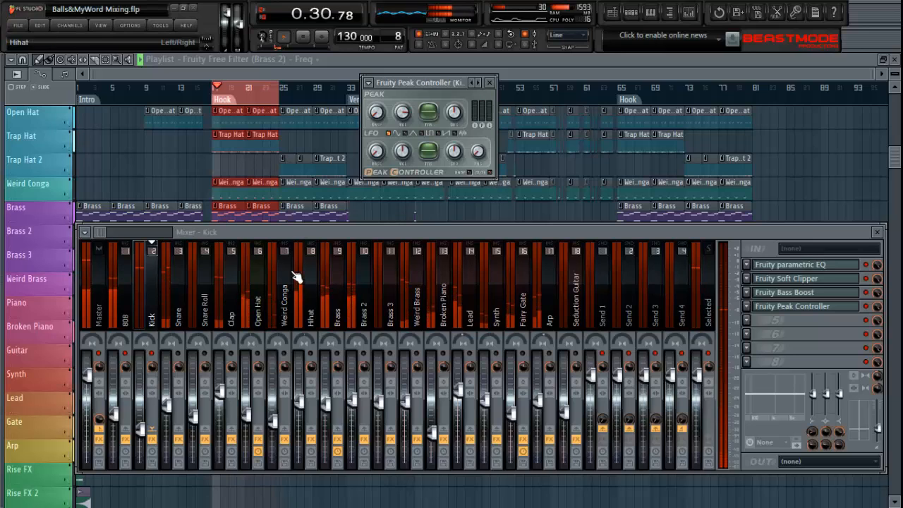
pyautogui.click(443, 134)
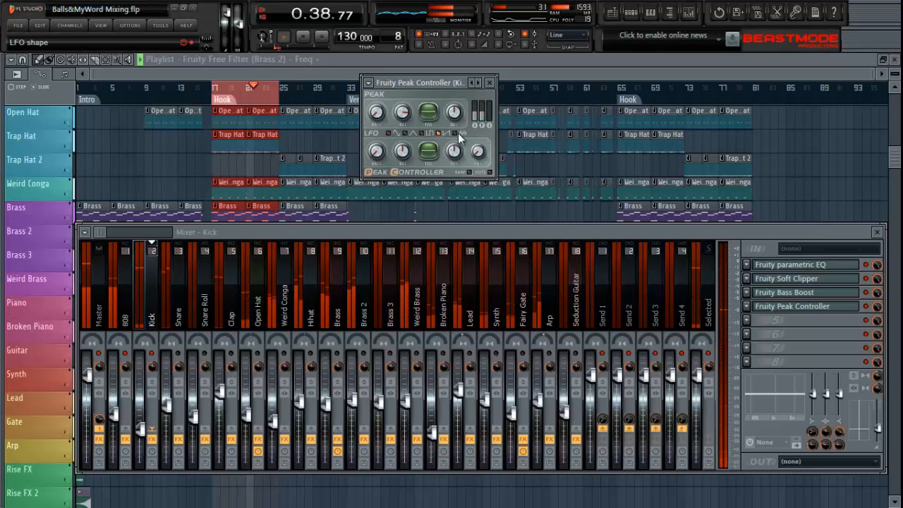
pyautogui.click(492, 83)
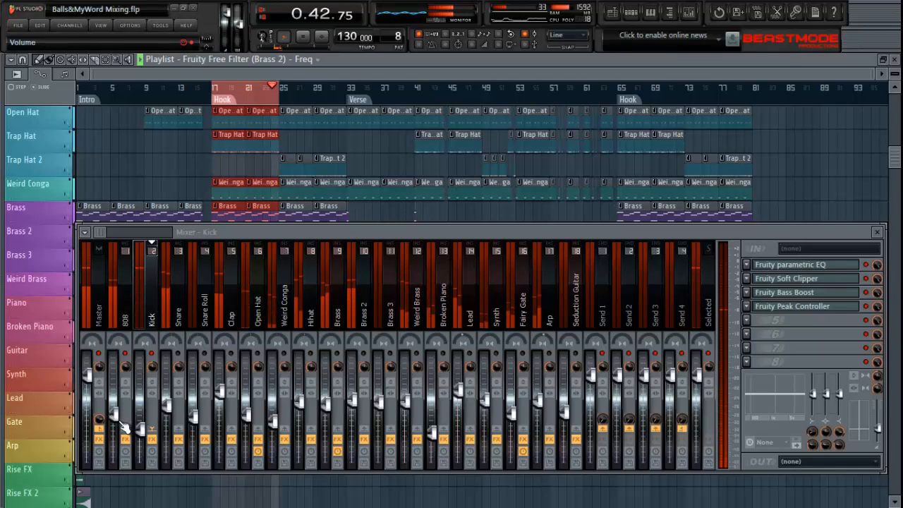
# Link the 808 channel's volume fader to the internal controller Peak ctrl (Kick) - Peak+LFO.
pyautogui.press('space')
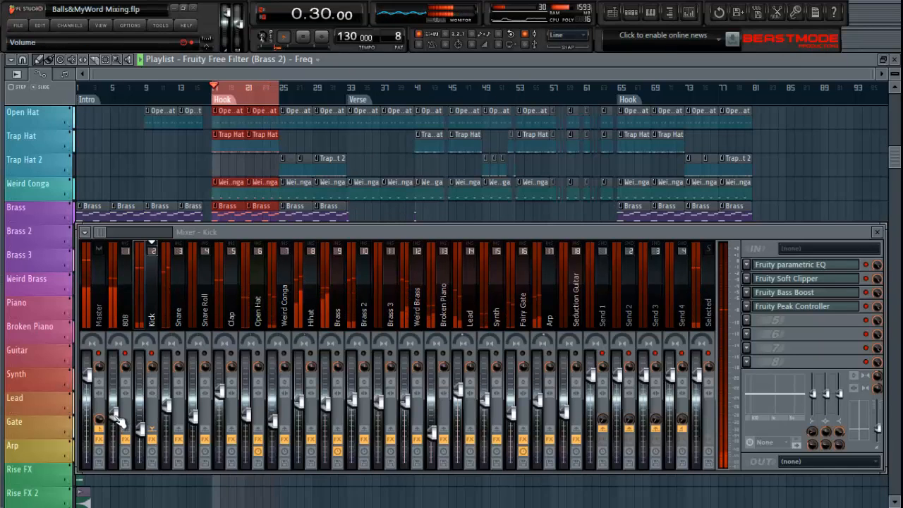
pyautogui.press('space')
pyautogui.rightClick(116, 419)
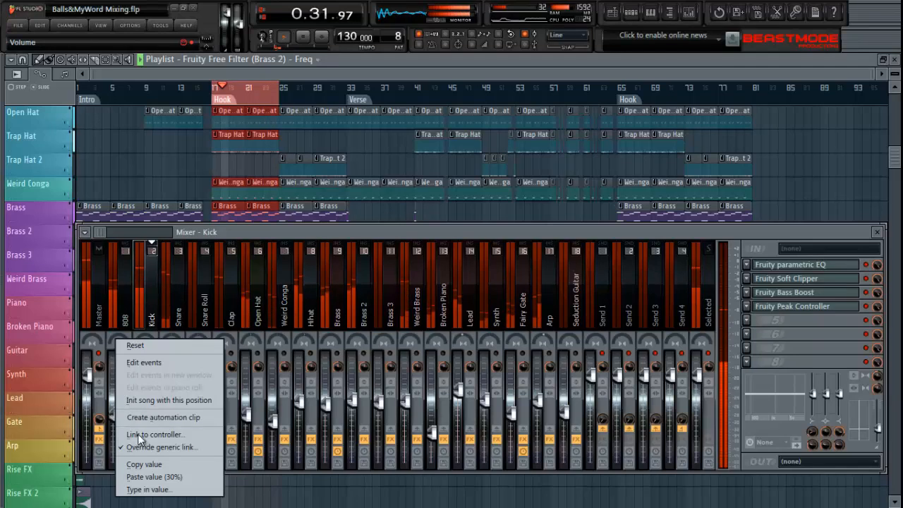
pyautogui.click(163, 435)
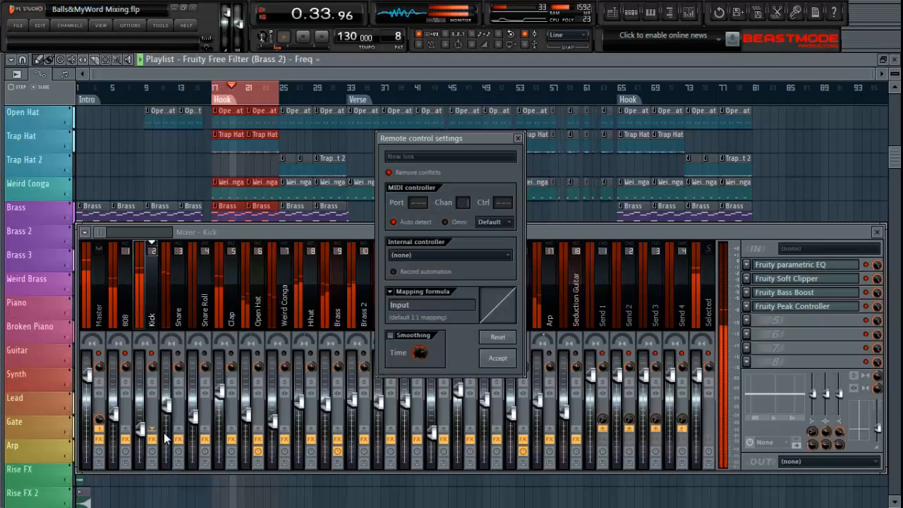
pyautogui.click(482, 261)
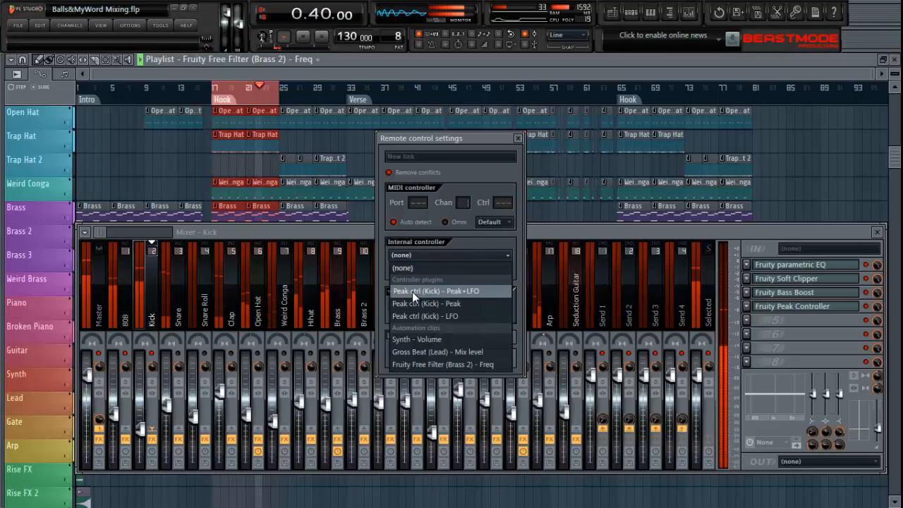
pyautogui.click(476, 290)
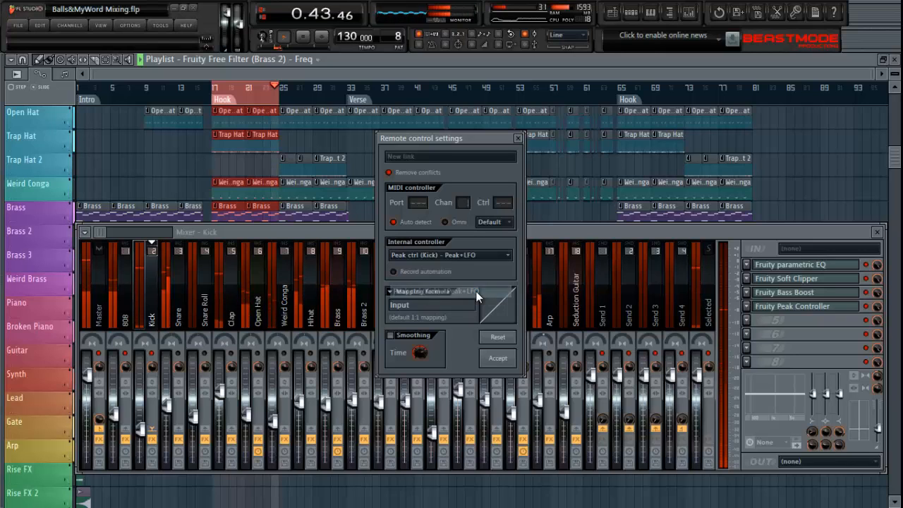
pyautogui.click(497, 358)
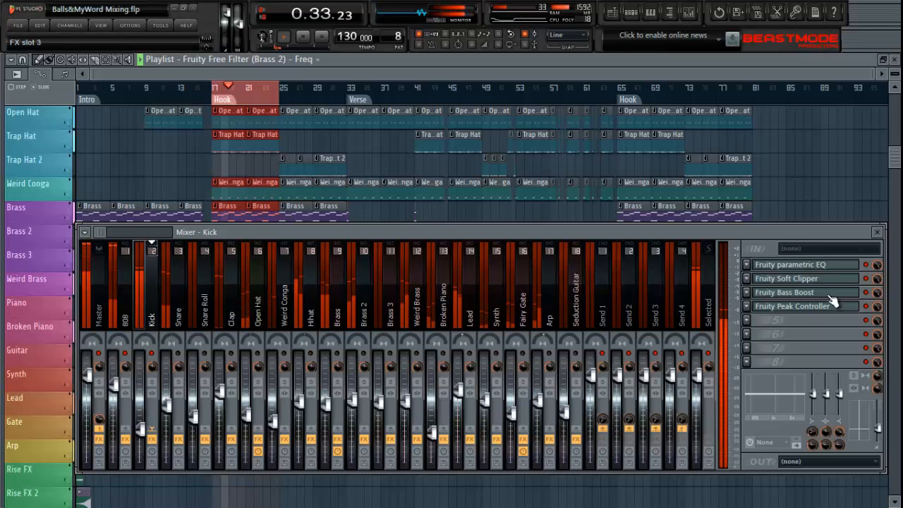
# Reopen the Kick's Peak Controller, raise its peak base level, and reduce its peak amount and decay speed while the Hook loops.
pyautogui.click(808, 306)
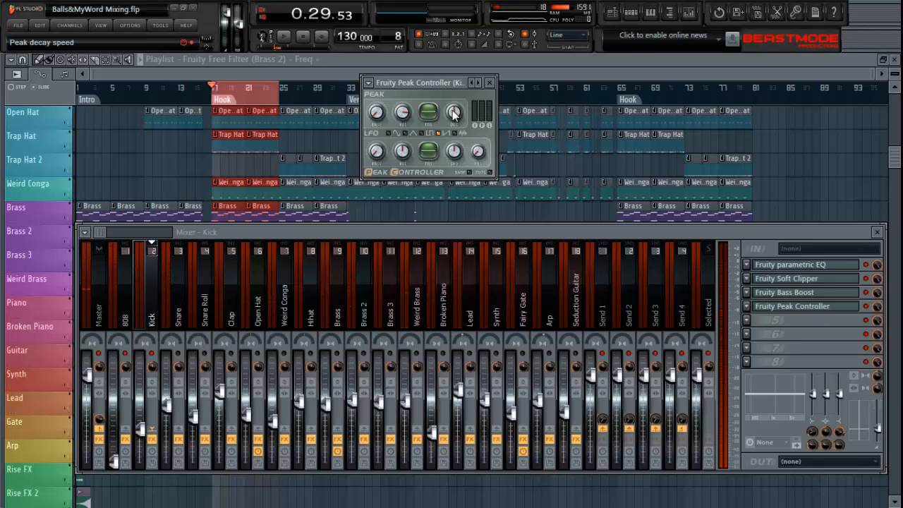
pyautogui.moveTo(437, 83); pyautogui.dragTo(444, 108)
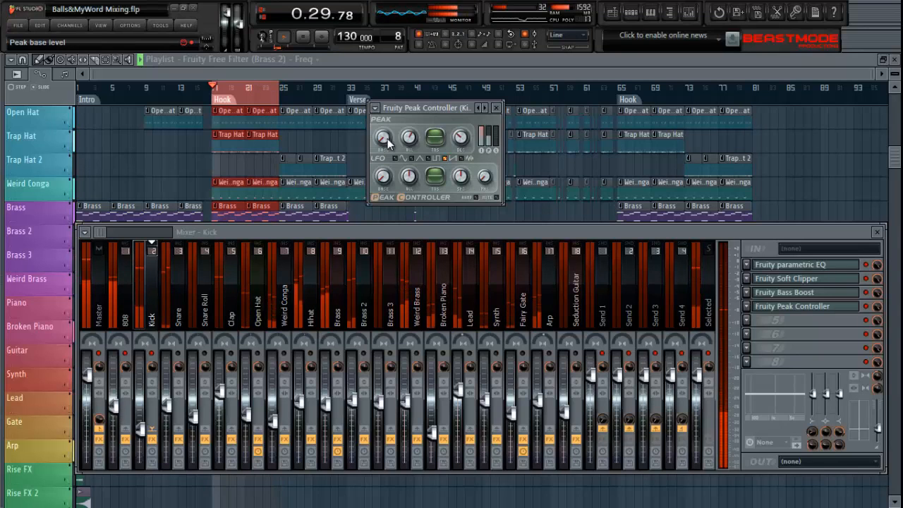
pyautogui.moveTo(384, 139)
pyautogui.mouseDown()
pyautogui.moveTo(375, 105)
pyautogui.moveTo(376, 134)
pyautogui.mouseUp()
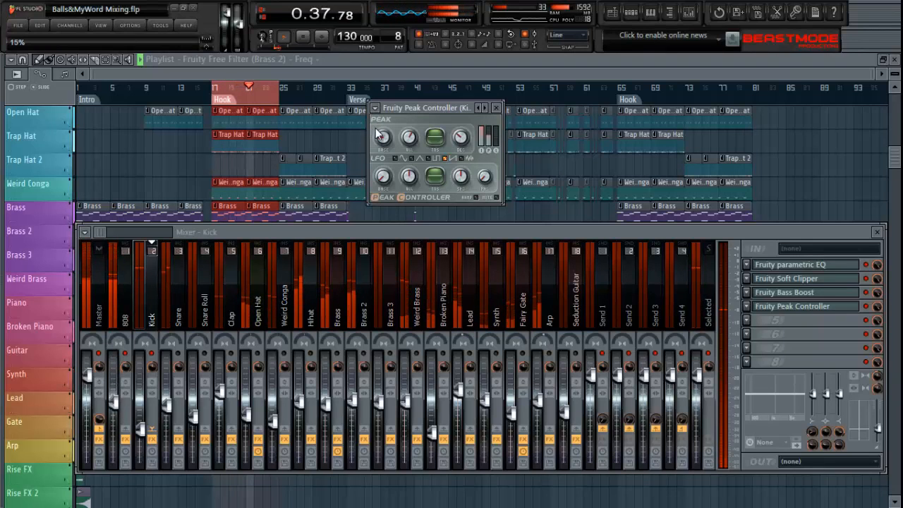
pyautogui.moveTo(386, 142); pyautogui.dragTo(386, 141)
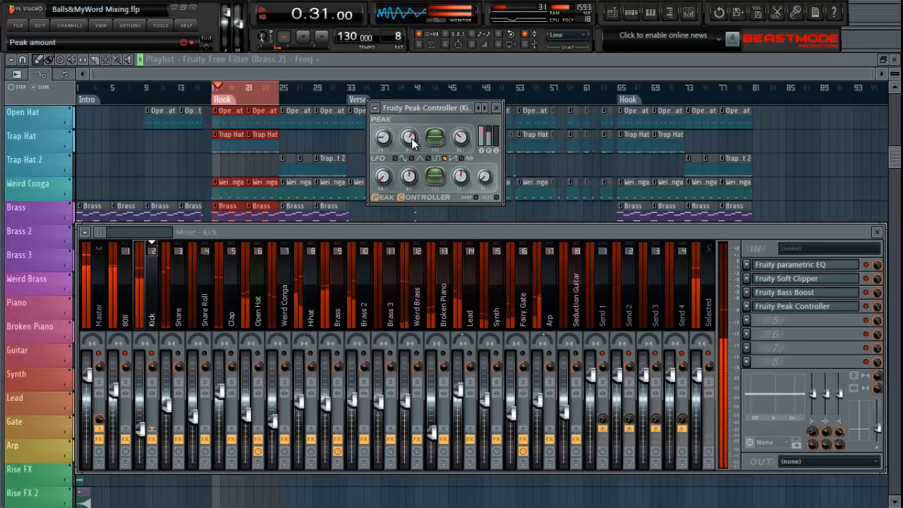
pyautogui.scroll(1, 409, 138)
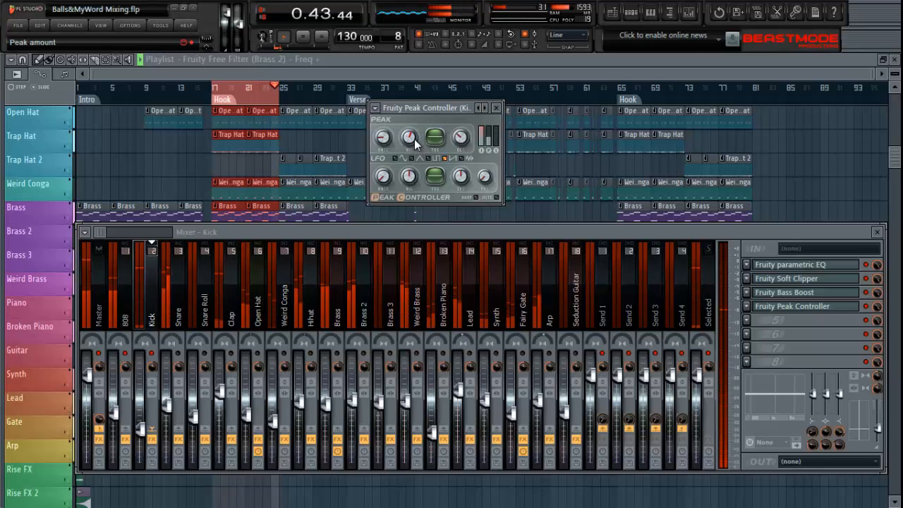
# Fine-tune the Kick Peak Controller's base level, set its peak amount to about 11%, and close the plugin window.
pyautogui.moveTo(417, 143); pyautogui.dragTo(415, 145)
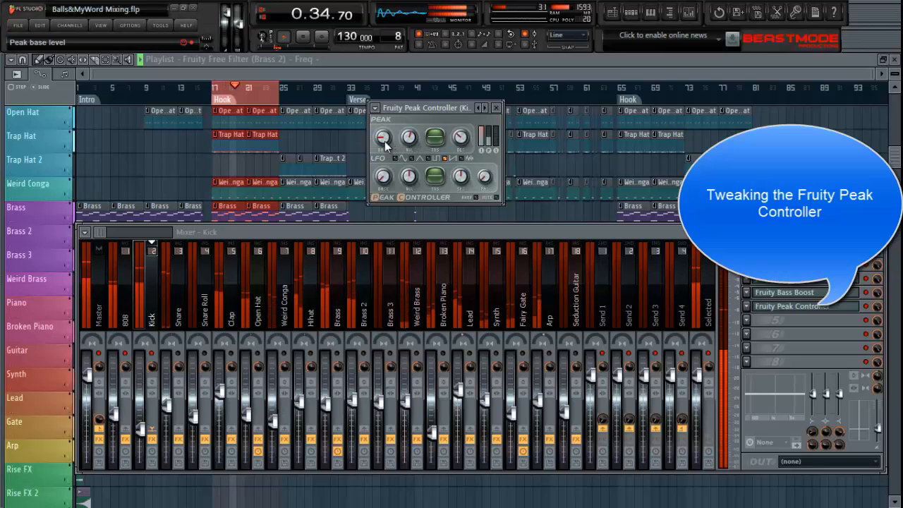
pyautogui.moveTo(384, 141); pyautogui.dragTo(384, 143)
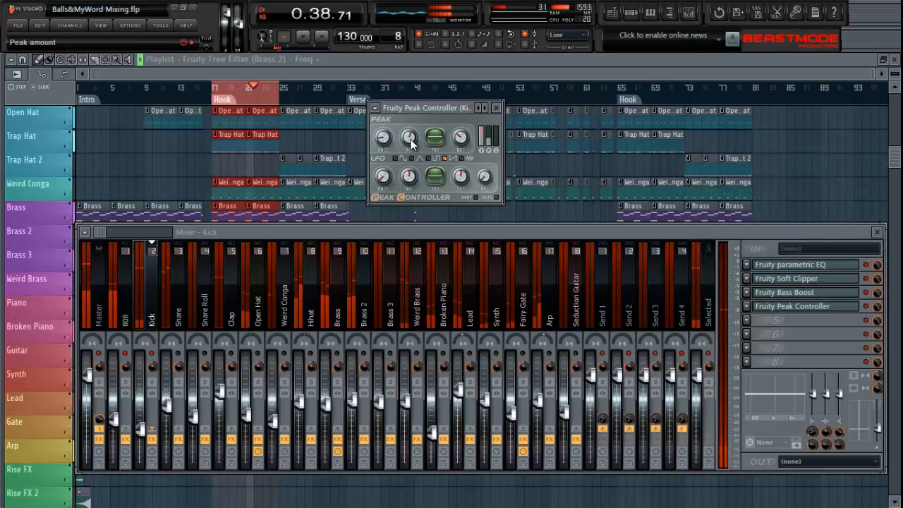
pyautogui.click(412, 143)
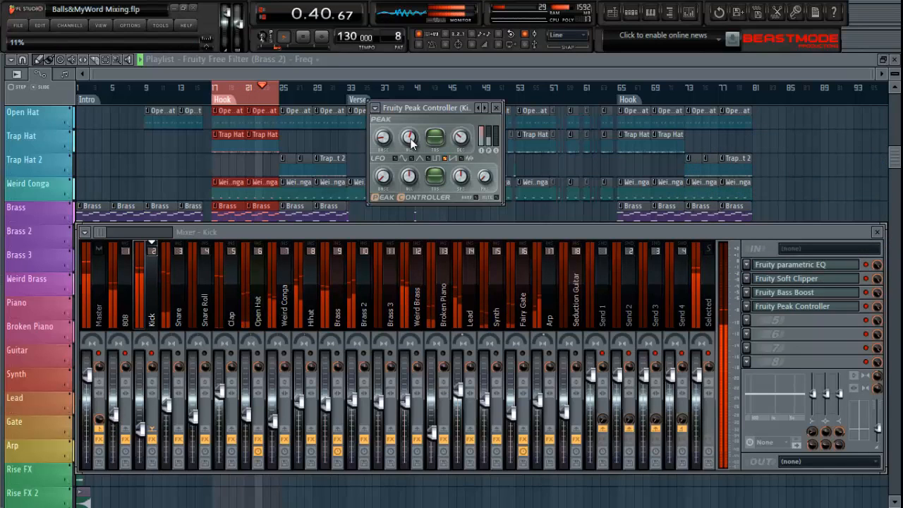
pyautogui.click(497, 109)
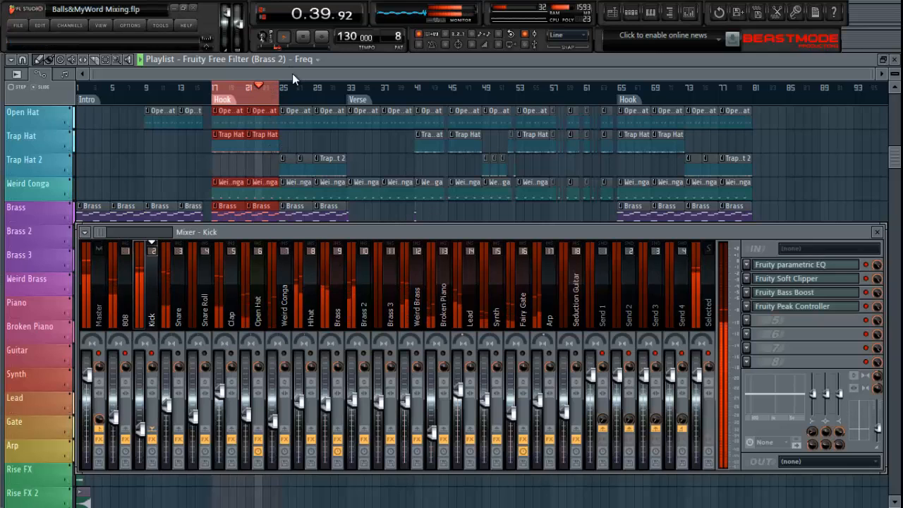
# Hide the mixer, stop playback, and clear the Hook's time selection in the playlist.
pyautogui.click(669, 14)
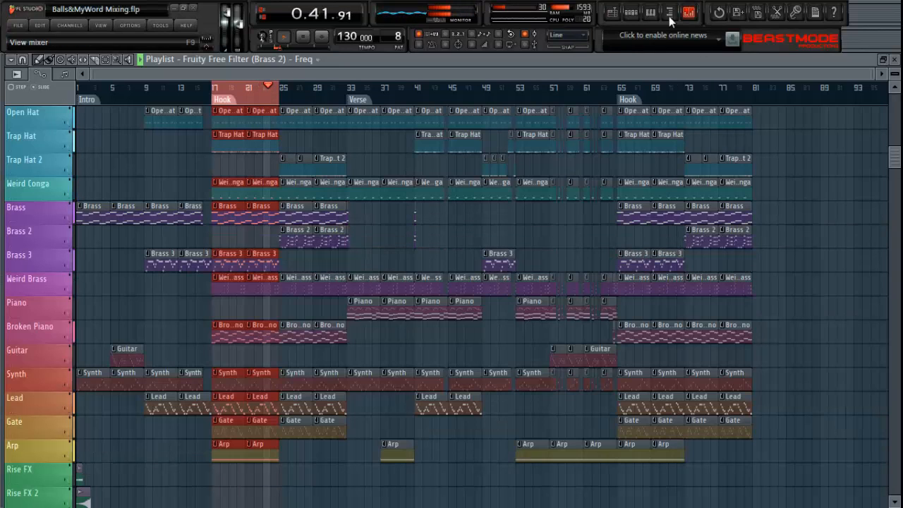
pyautogui.press('space')
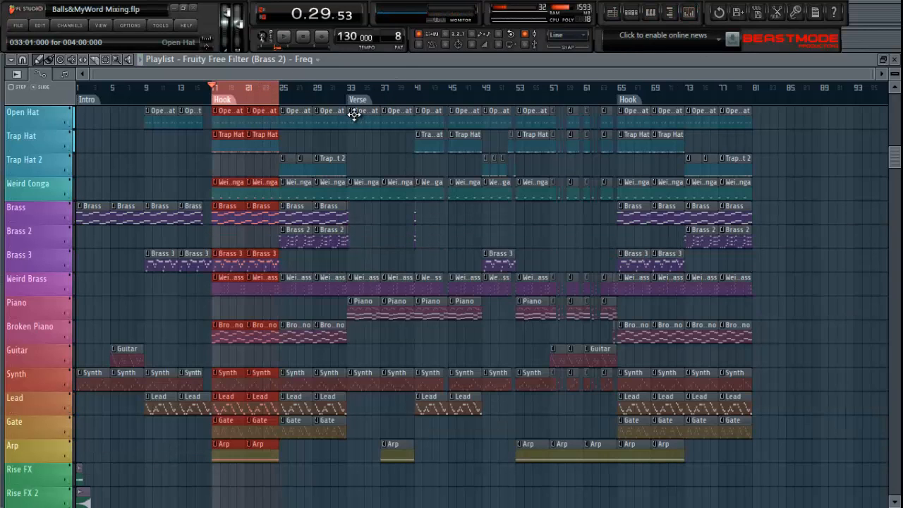
pyautogui.click(355, 115)
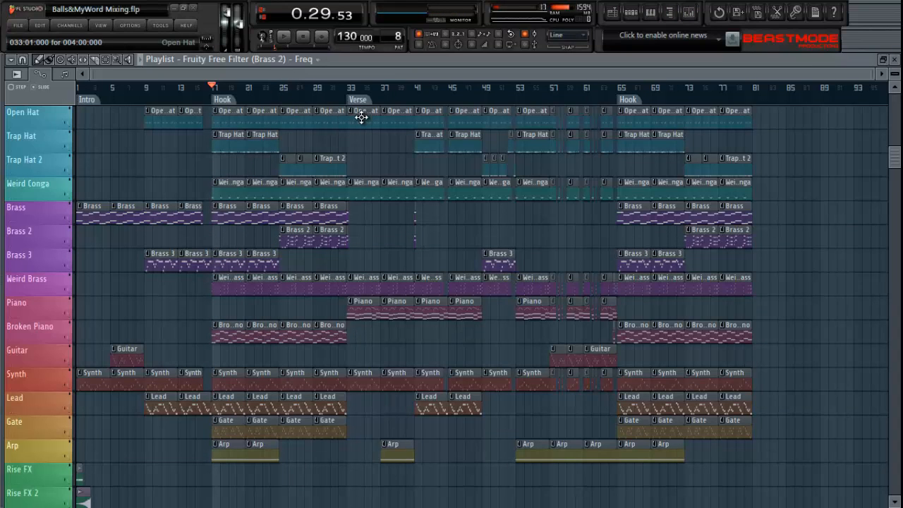
pyautogui.click(690, 13)
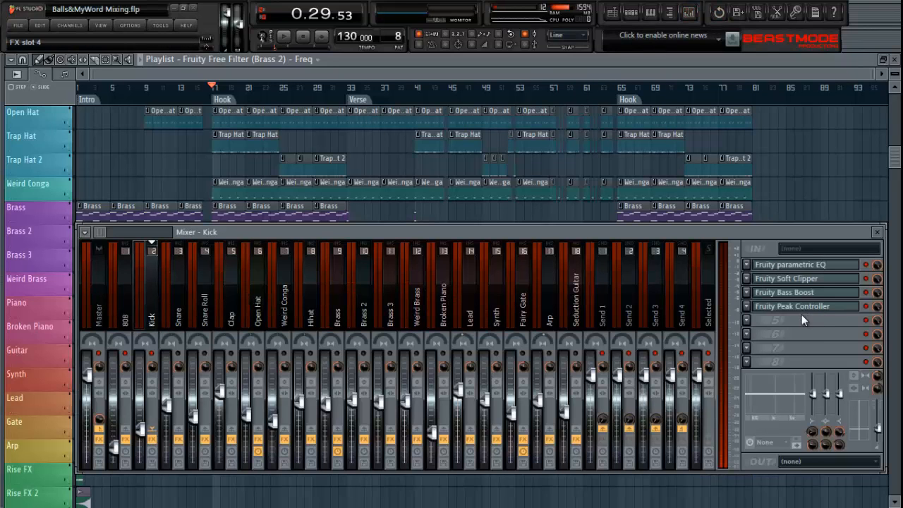
pyautogui.click(310, 73)
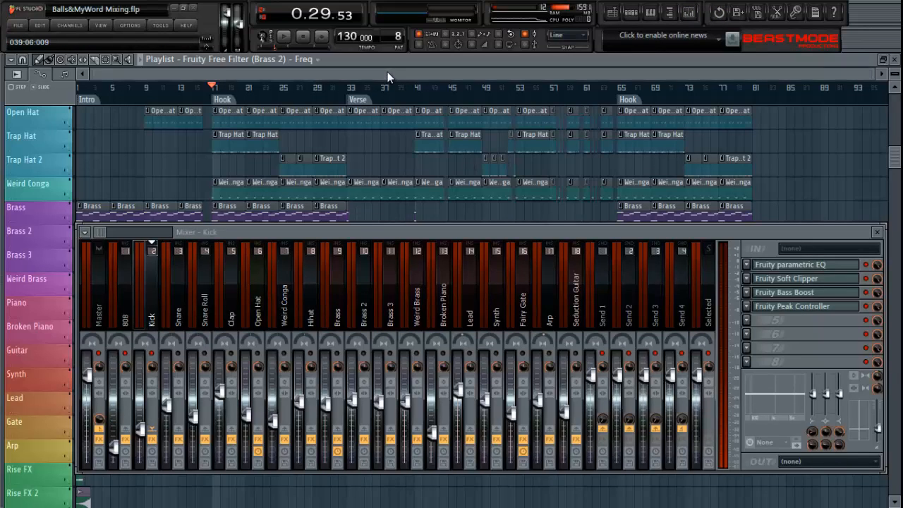
pyautogui.click(690, 12)
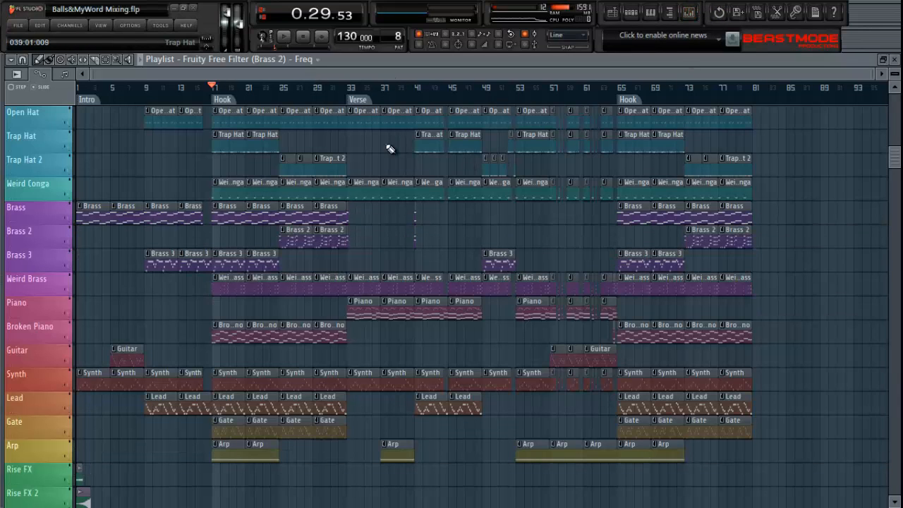
# Audition the arrangement from around bars 21, 25, 33, 41, 45 and 49 to compare 808 sections with and without the kick, and stop playback.
pyautogui.scroll(13, 319, 169)
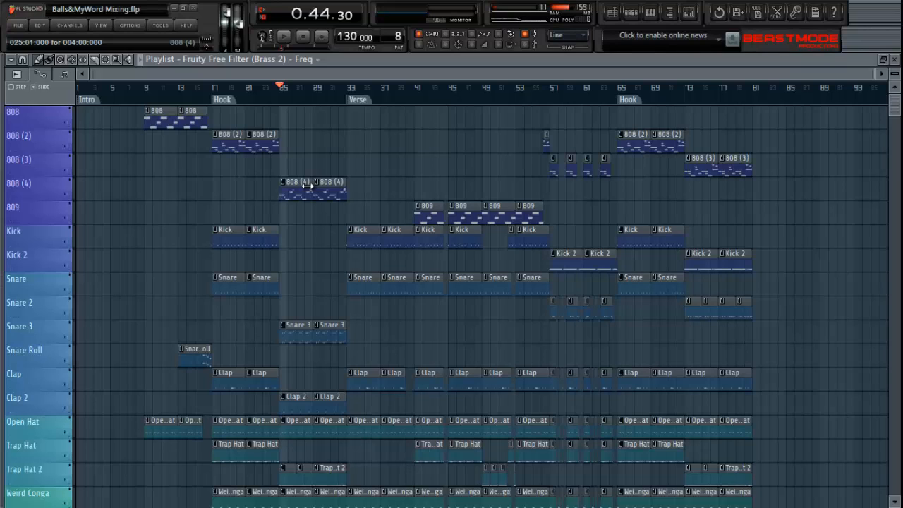
pyautogui.press('space')
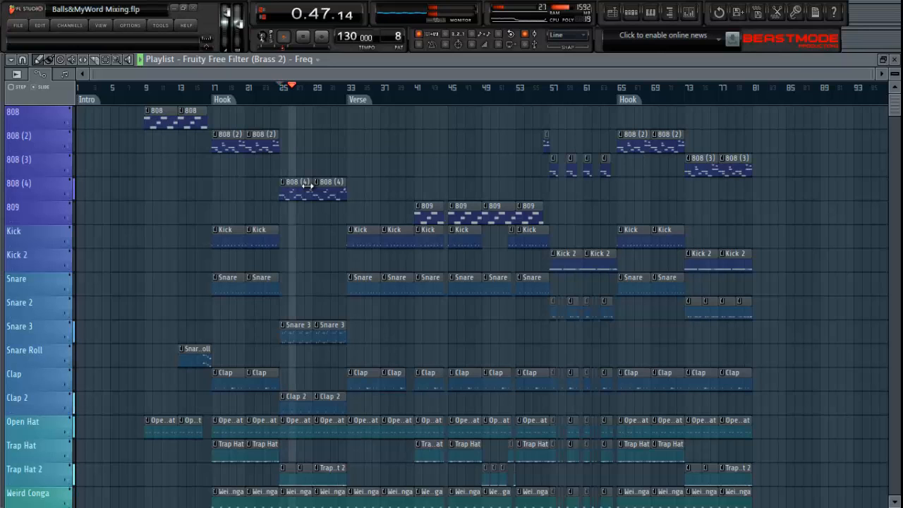
pyautogui.click(252, 103)
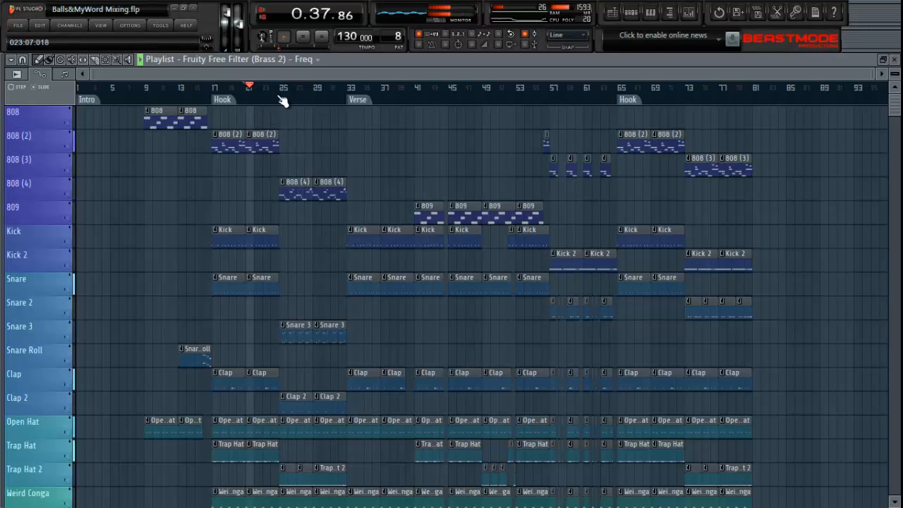
pyautogui.click(282, 102)
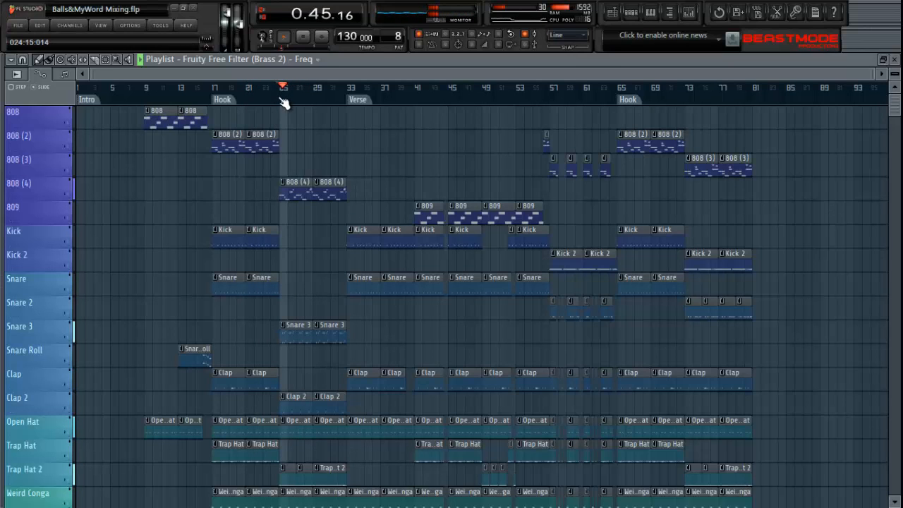
pyautogui.click(417, 101)
pyautogui.click(351, 94)
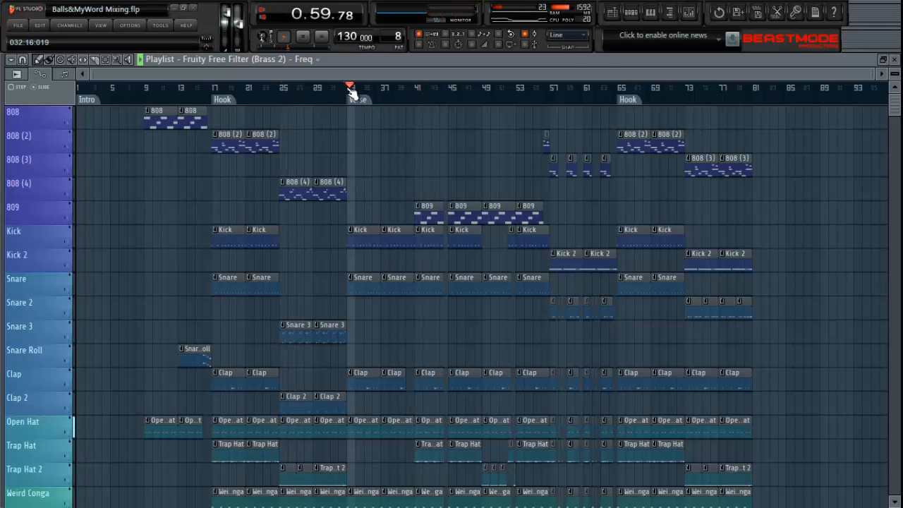
pyautogui.click(417, 101)
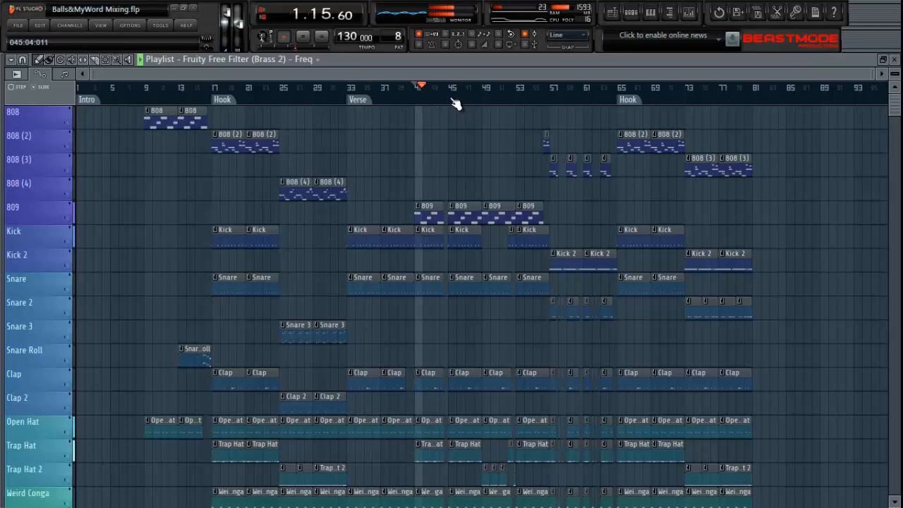
pyautogui.click(455, 103)
pyautogui.click(486, 99)
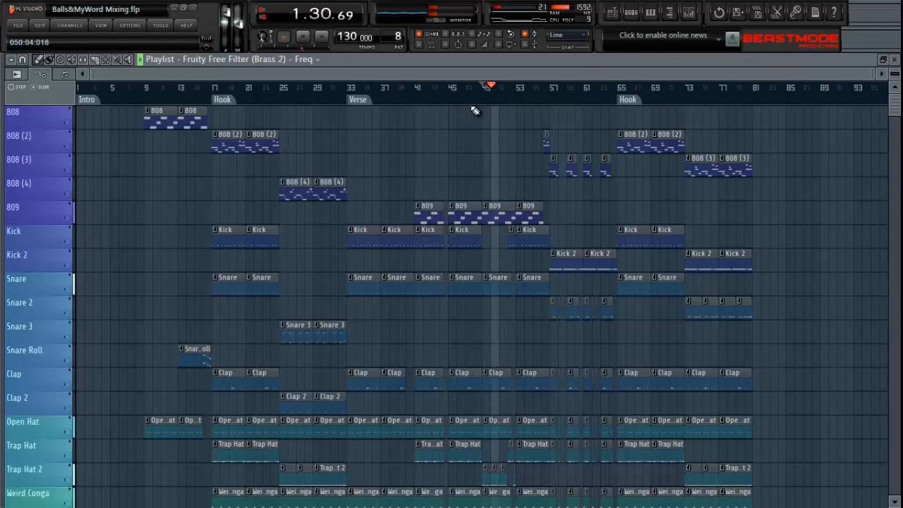
pyautogui.press('space')
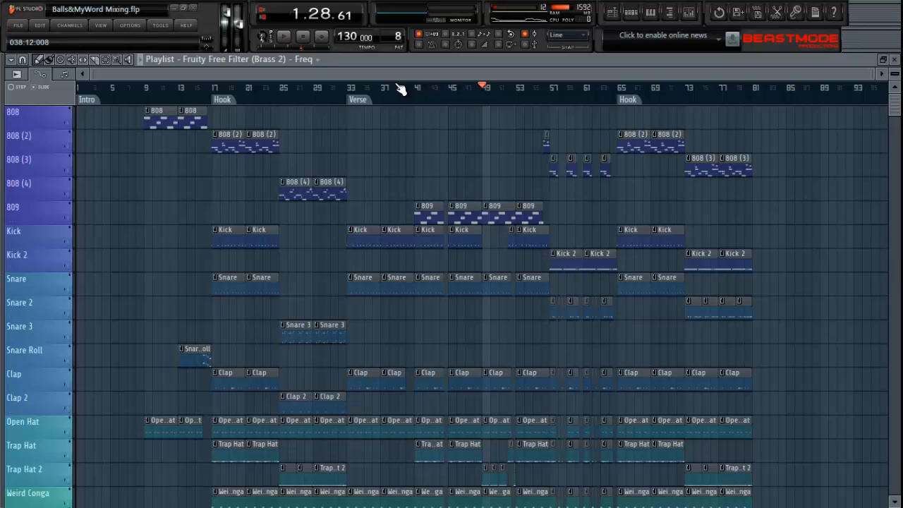
pyautogui.click(307, 39)
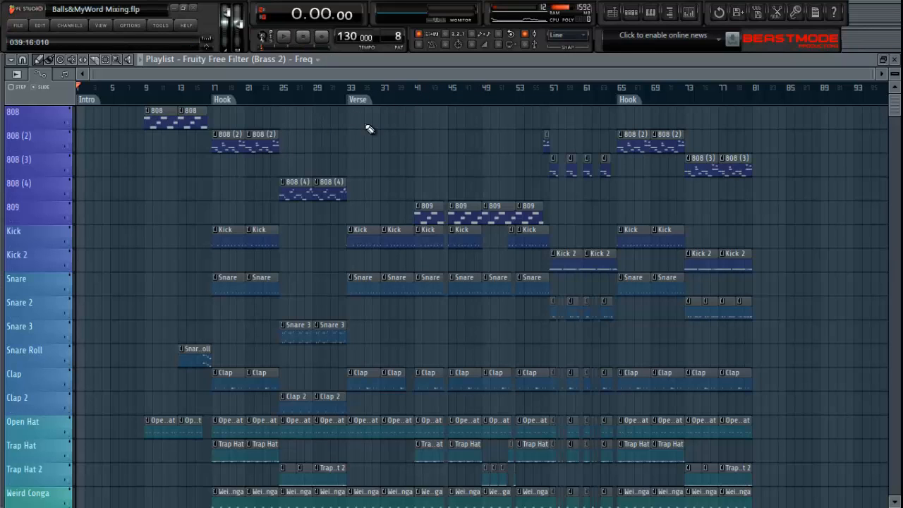
# Briefly play the song from bar 25, where the 808 (4) clips run without a kick.
pyautogui.click(278, 93)
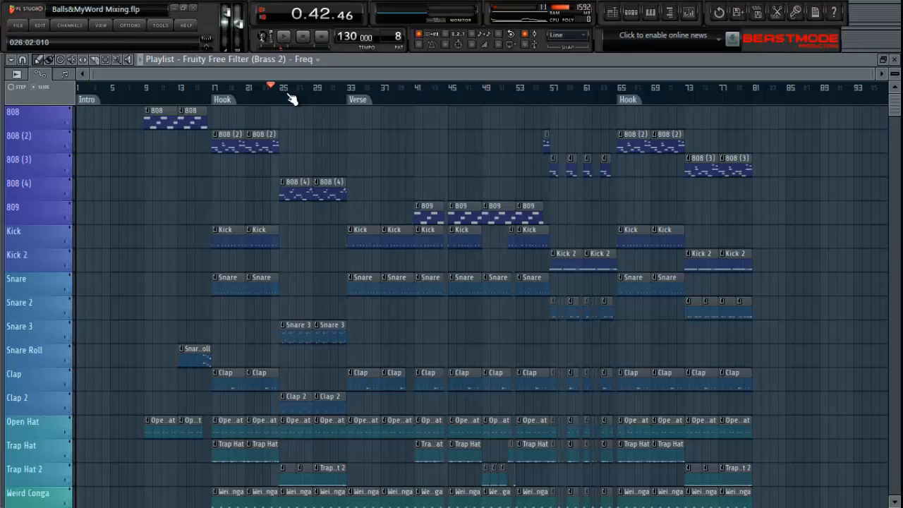
pyautogui.click(281, 96)
pyautogui.press('space')
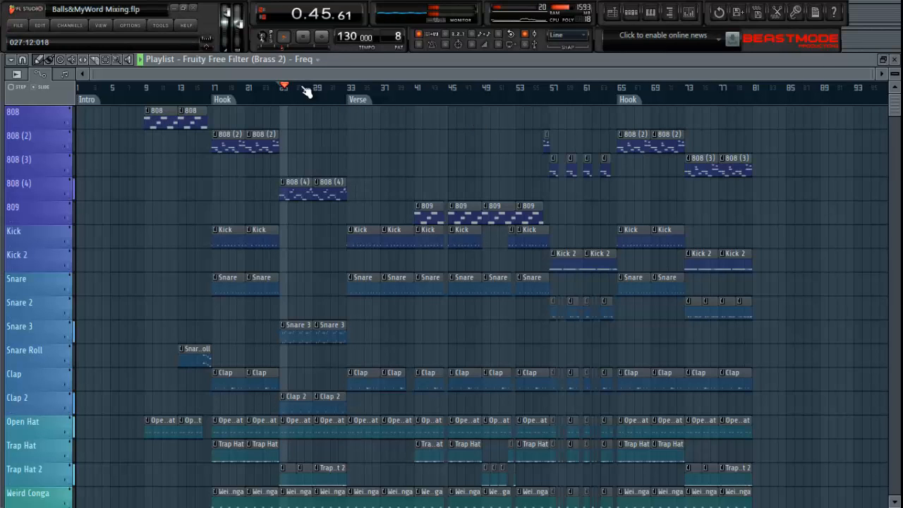
pyautogui.press('space')
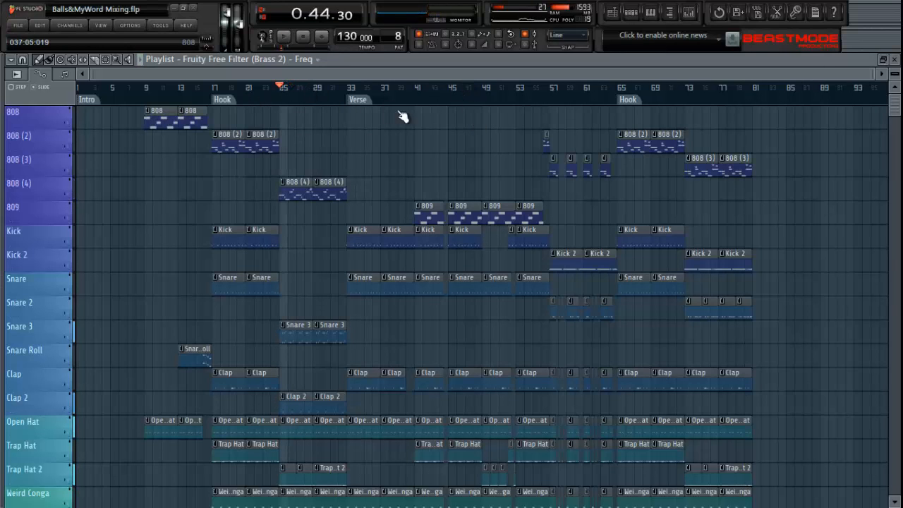
# Create an automation clip for the Kick mixer channel's volume fader and hide the mixer.
pyautogui.click(692, 17)
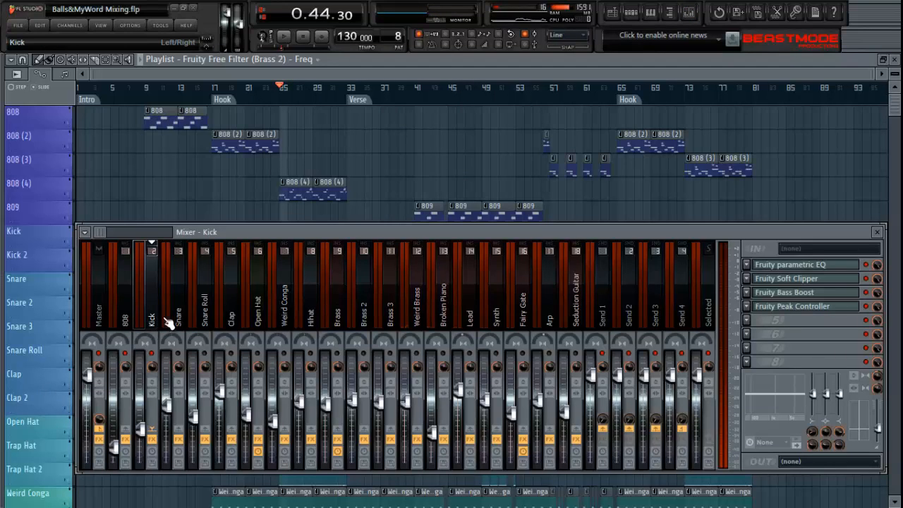
pyautogui.rightClick(142, 430)
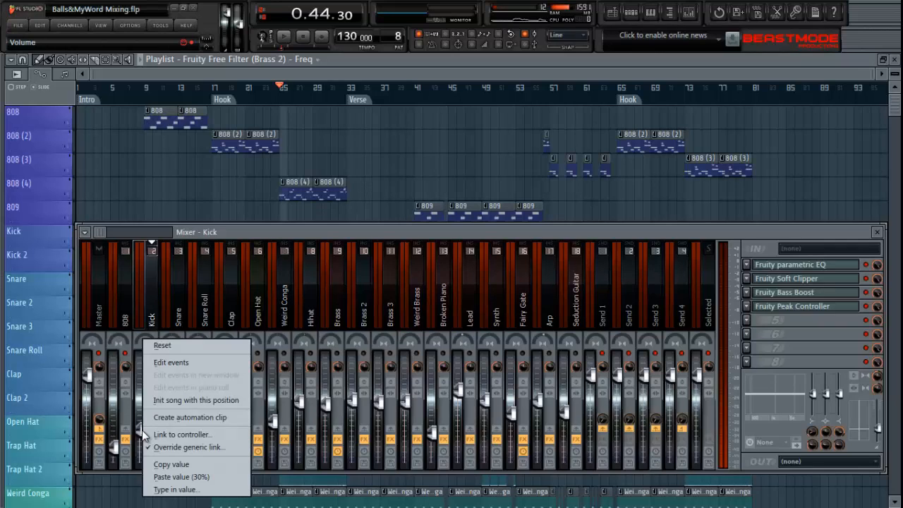
pyautogui.click(182, 418)
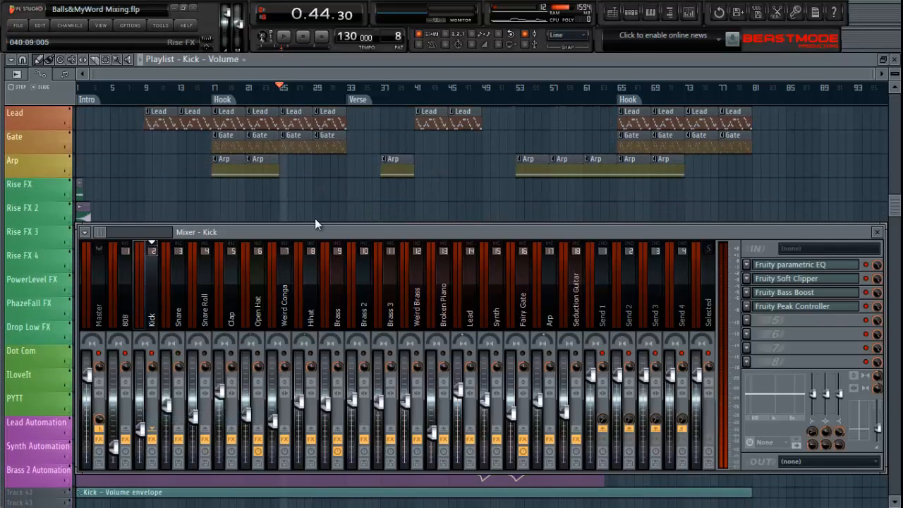
pyautogui.click(689, 13)
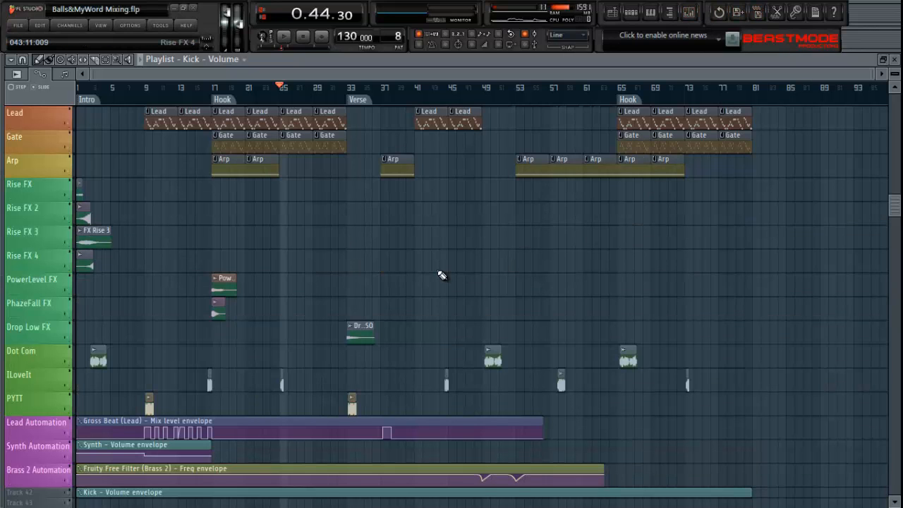
# Enlarge Track 42 so the Kick - Volume envelope has more height in the playlist.
pyautogui.scroll(-3, 442, 275)
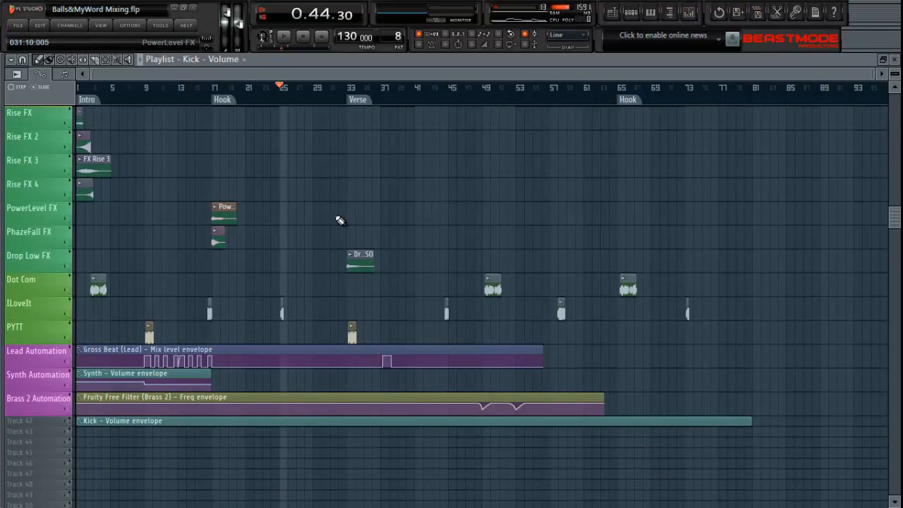
pyautogui.scroll(-2, 340, 221)
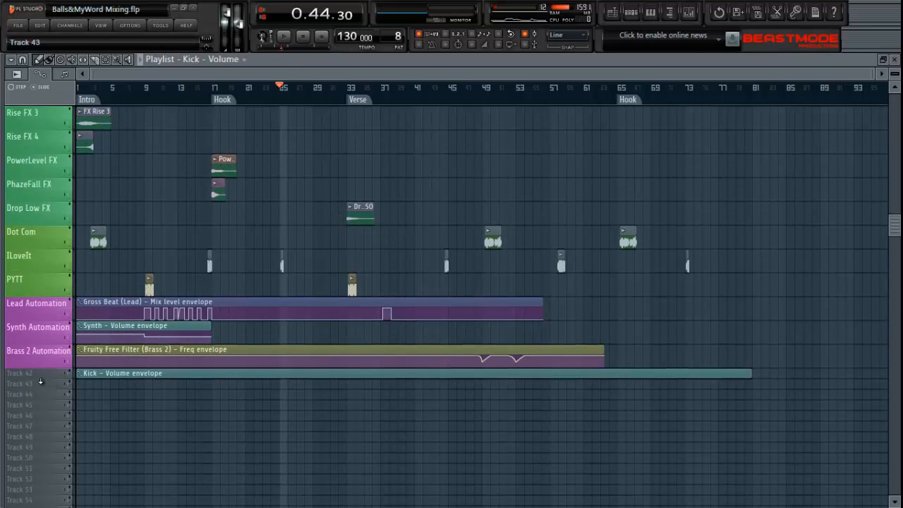
pyautogui.moveTo(41, 379); pyautogui.dragTo(40, 400)
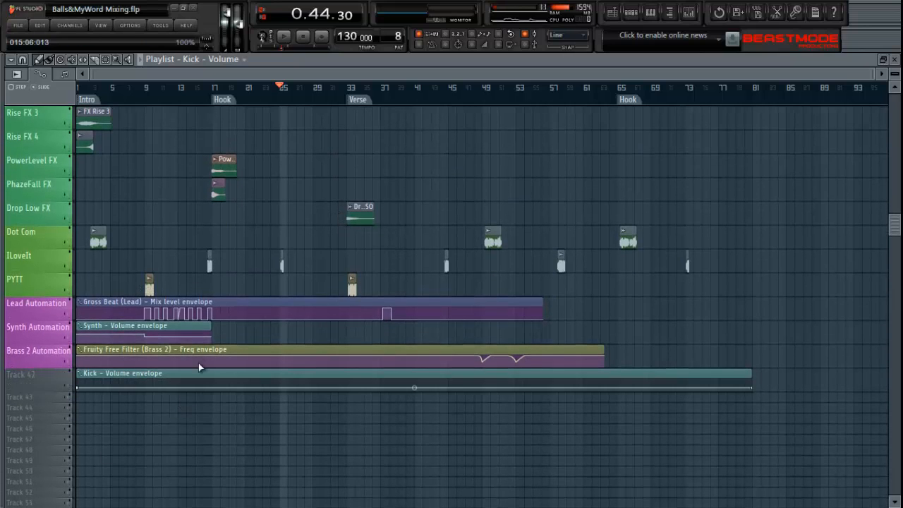
# Audition the song from bars 25 and 21 with the Kick volume envelope in place, and stop playback.
pyautogui.press('space')
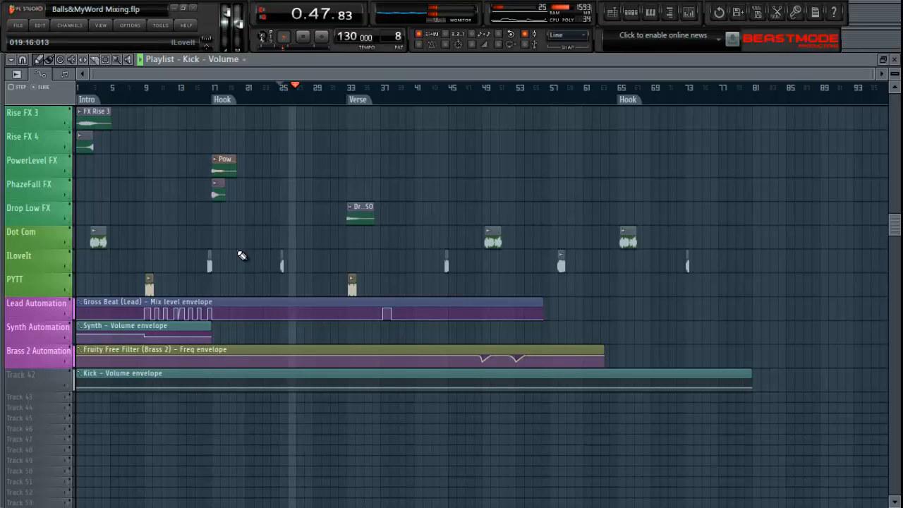
pyautogui.click(251, 92)
pyautogui.press('space')
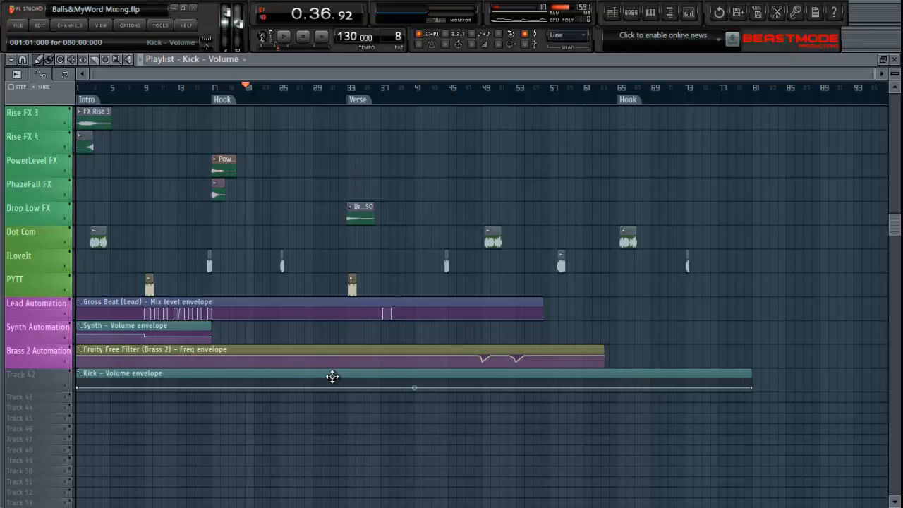
pyautogui.press('space')
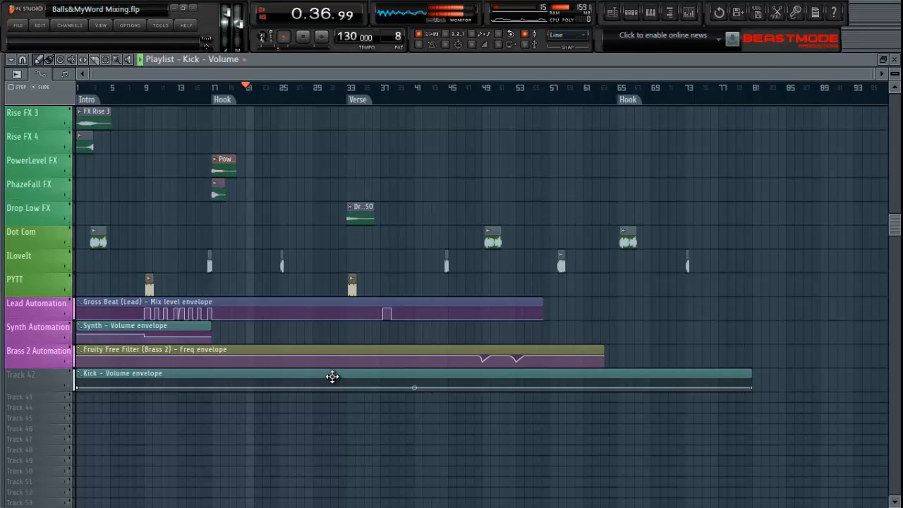
pyautogui.press('space')
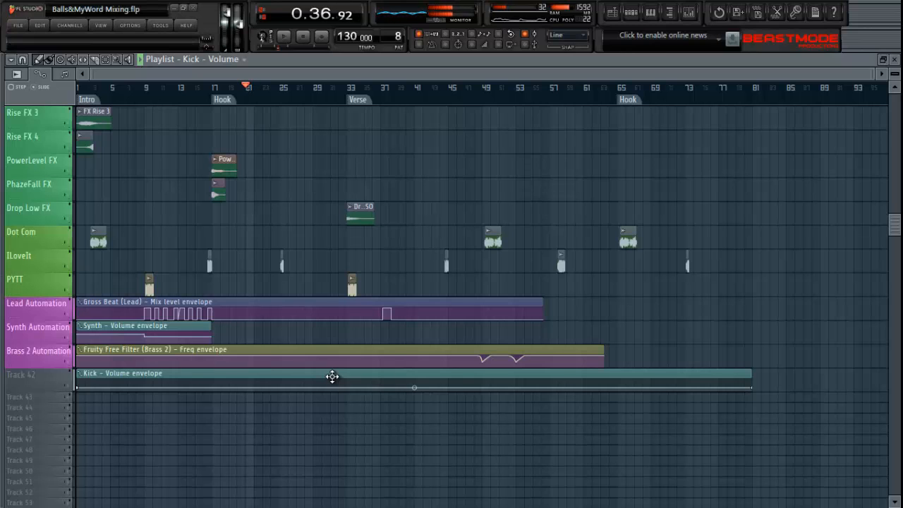
# Fill bars 25 to 33 of the Kick track with two Kick clips under the 808 (4) clips.
pyautogui.scroll(13, 322, 218)
pyautogui.scroll(15, 324, 220)
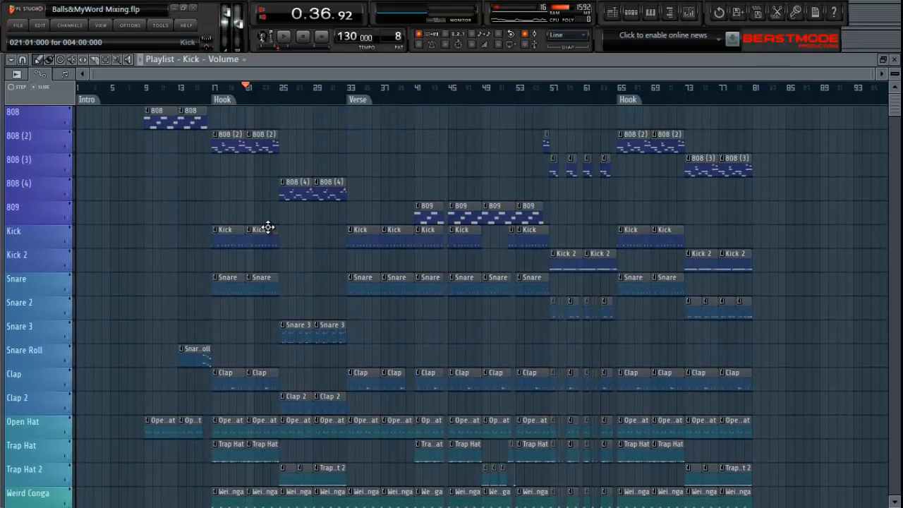
pyautogui.click(281, 88)
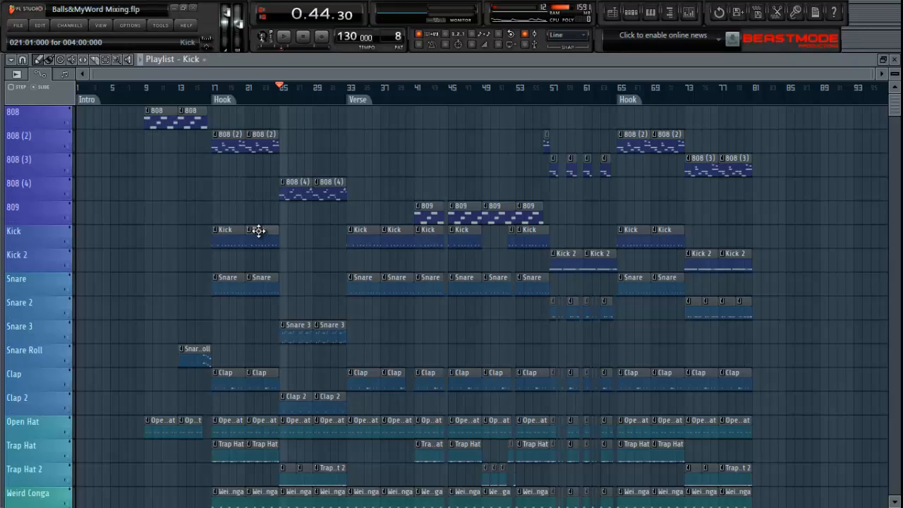
pyautogui.moveTo(259, 230); pyautogui.dragTo(292, 229)
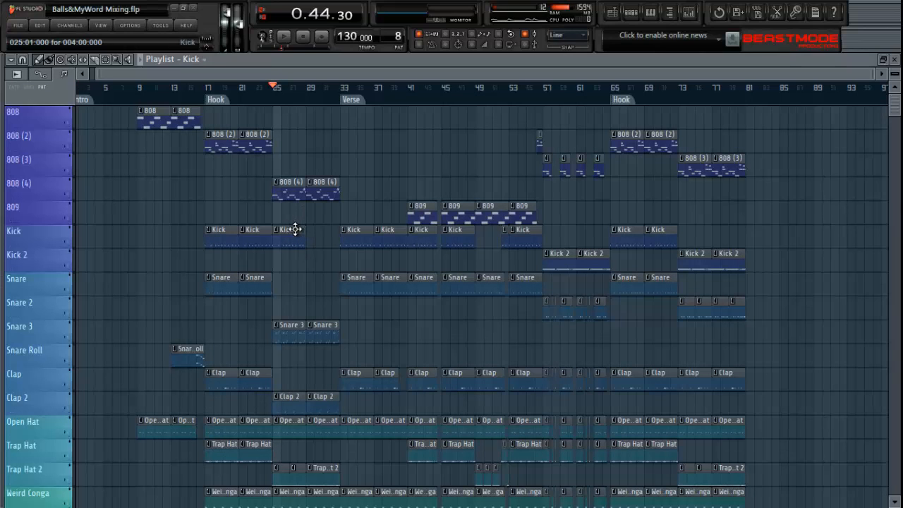
pyautogui.click(321, 230)
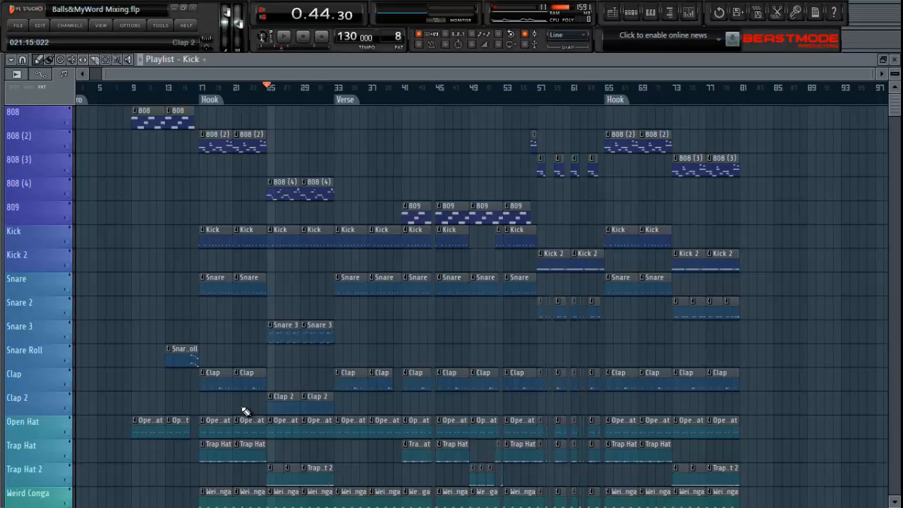
# Move the Kick - Volume envelope clip onto the Kick 2 track and make that track much taller while auditioning from bar 25.
pyautogui.scroll(-4, 244, 412)
pyautogui.scroll(-10, 244, 412)
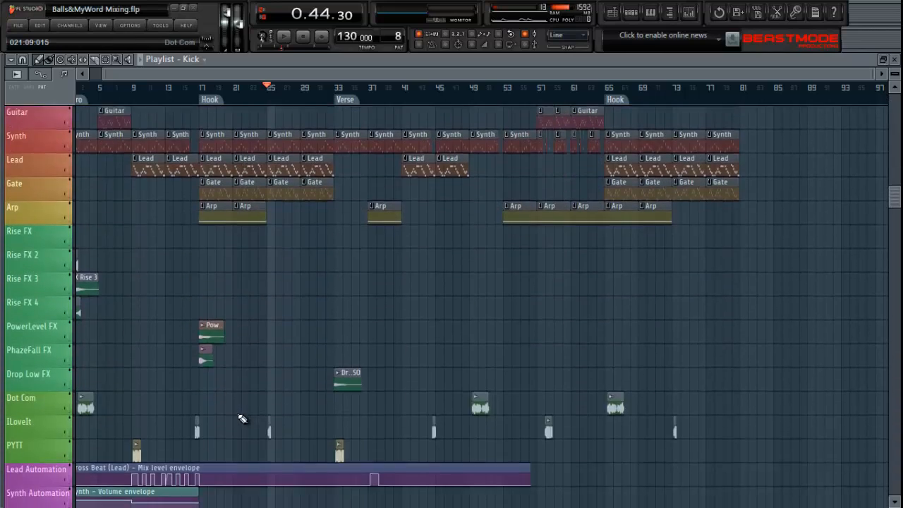
pyautogui.moveTo(222, 437); pyautogui.dragTo(200, 252)
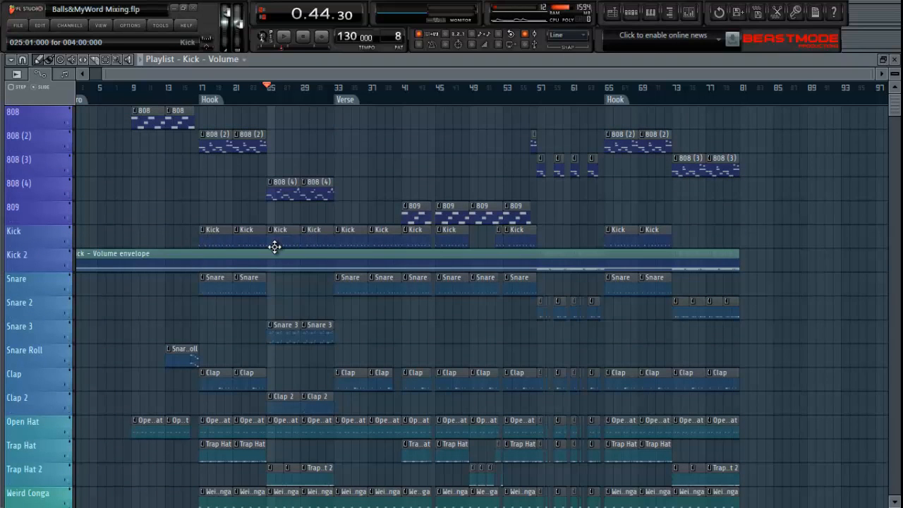
pyautogui.press('space')
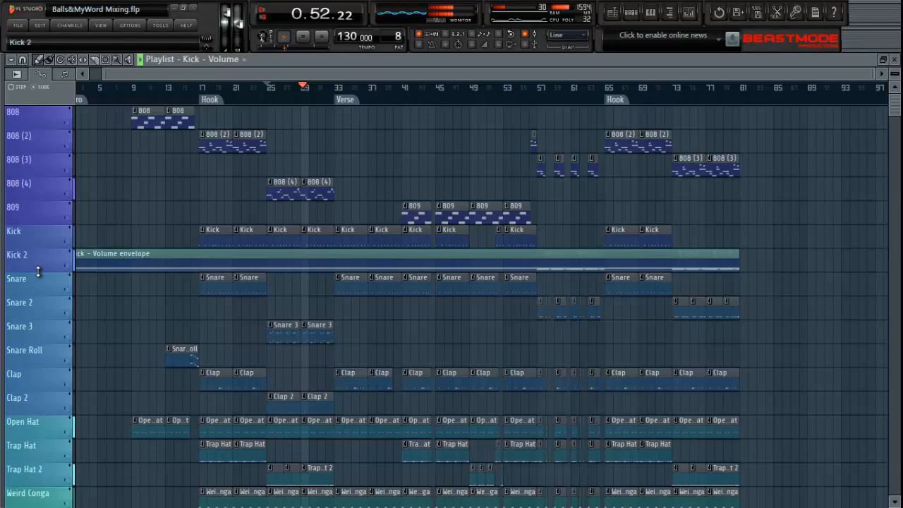
pyautogui.moveTo(37, 273); pyautogui.dragTo(38, 453)
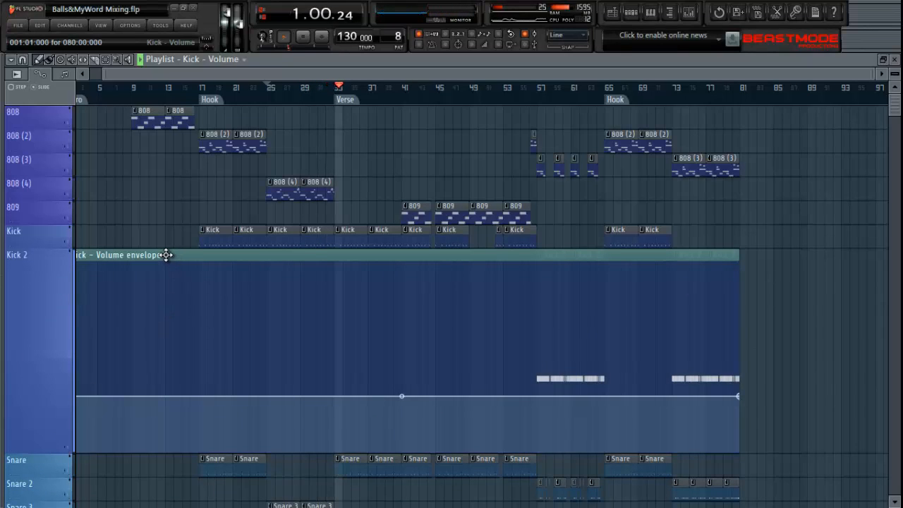
pyautogui.press('space')
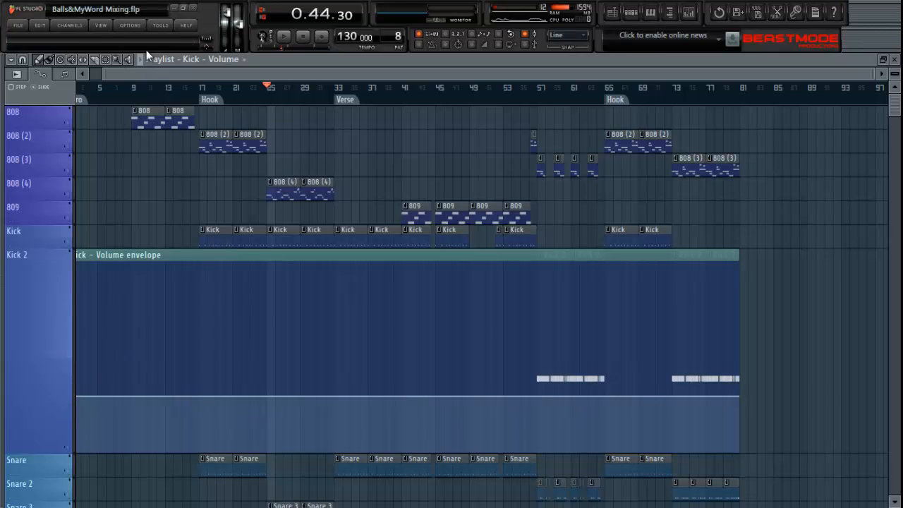
# Add a Kick volume envelope point at bar 25 and paste the 30% value into it and the envelope's first point.
pyautogui.hotkey('alt', 'F8')
pyautogui.hotkey('alt', 'F8')
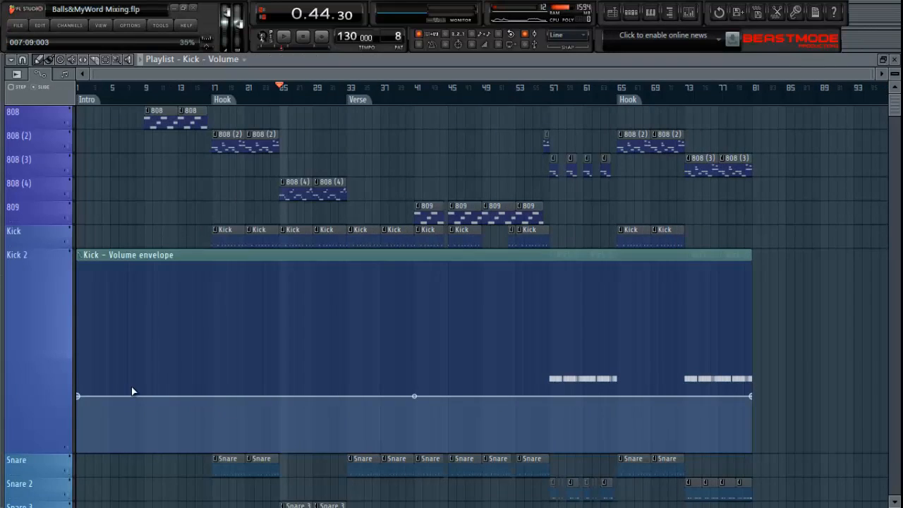
pyautogui.rightClick(80, 397)
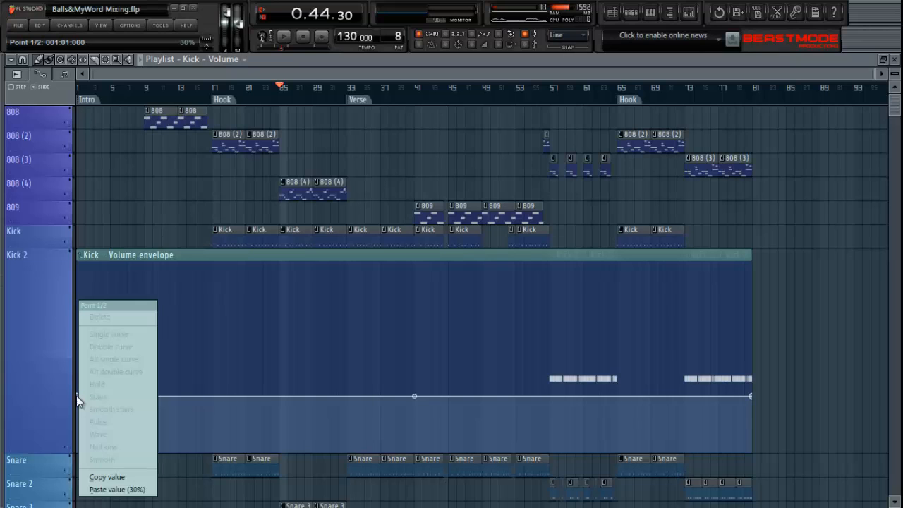
pyautogui.click(119, 489)
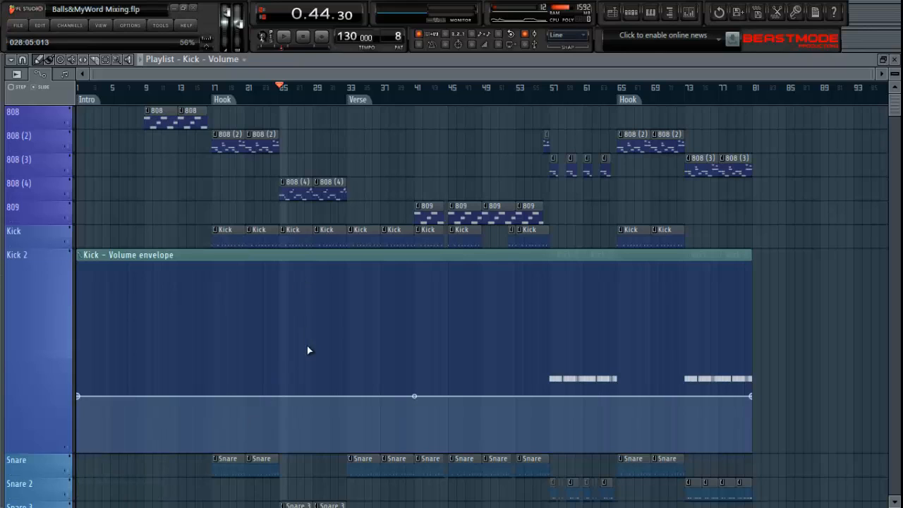
pyautogui.rightClick(281, 397)
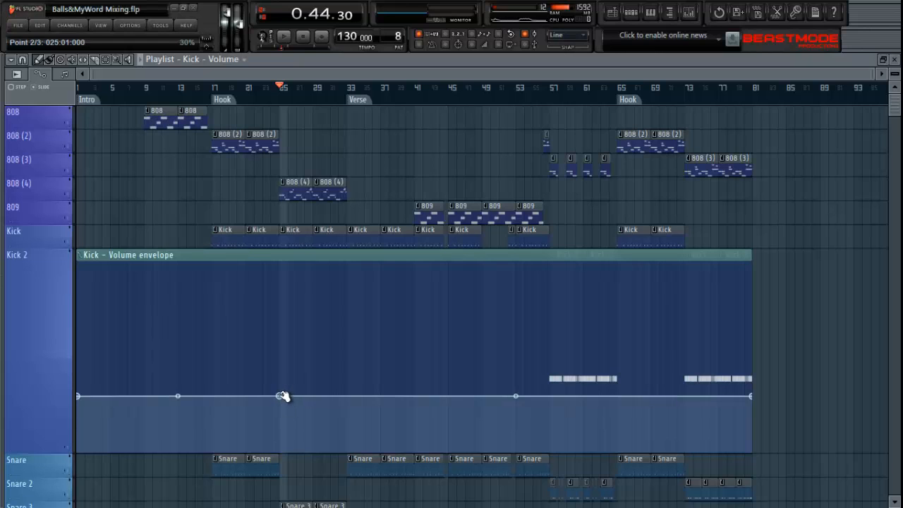
pyautogui.rightClick(281, 396)
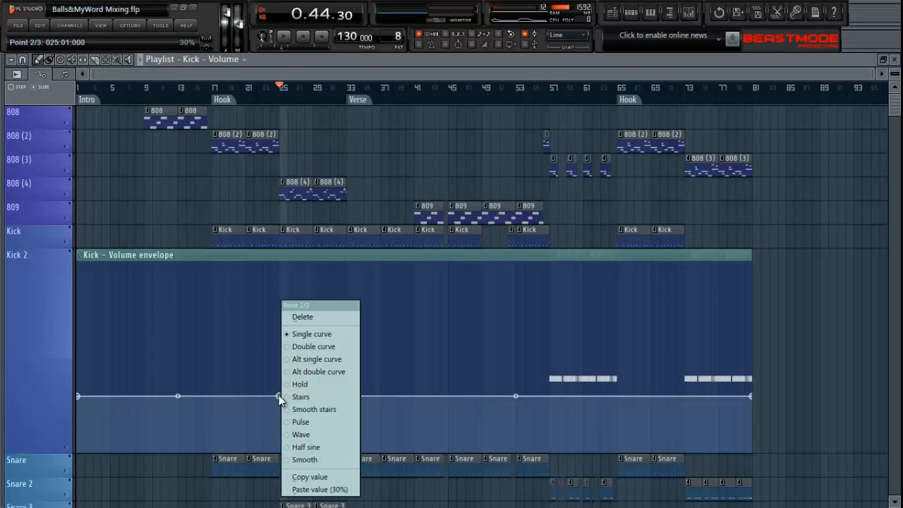
pyautogui.click(322, 490)
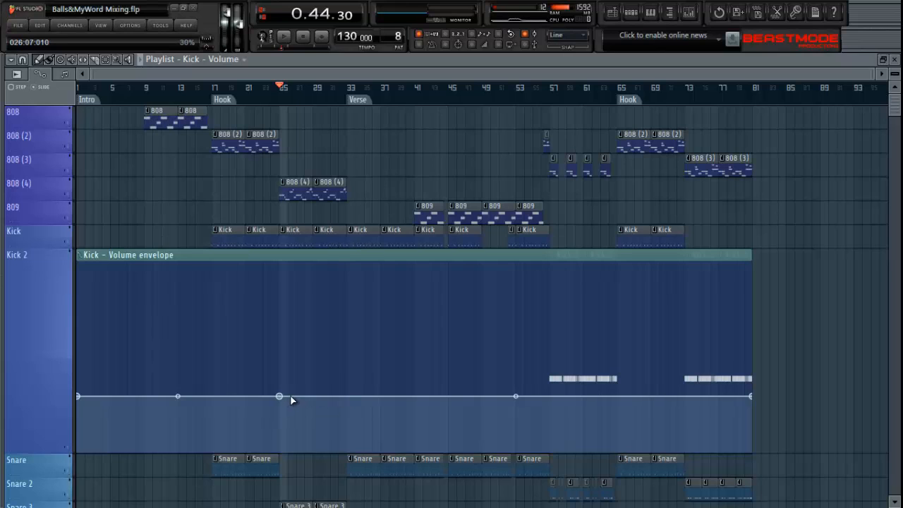
# Drop the Kick volume envelope straight to zero at bar 25 and bring it back to 30% at bar 33.
pyautogui.moveTo(289, 398); pyautogui.dragTo(275, 457)
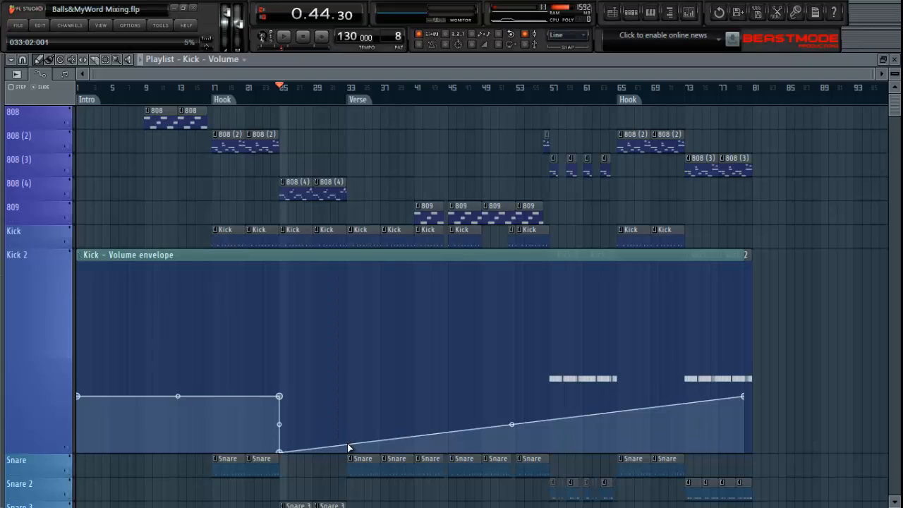
pyautogui.moveTo(347, 444); pyautogui.dragTo(347, 400)
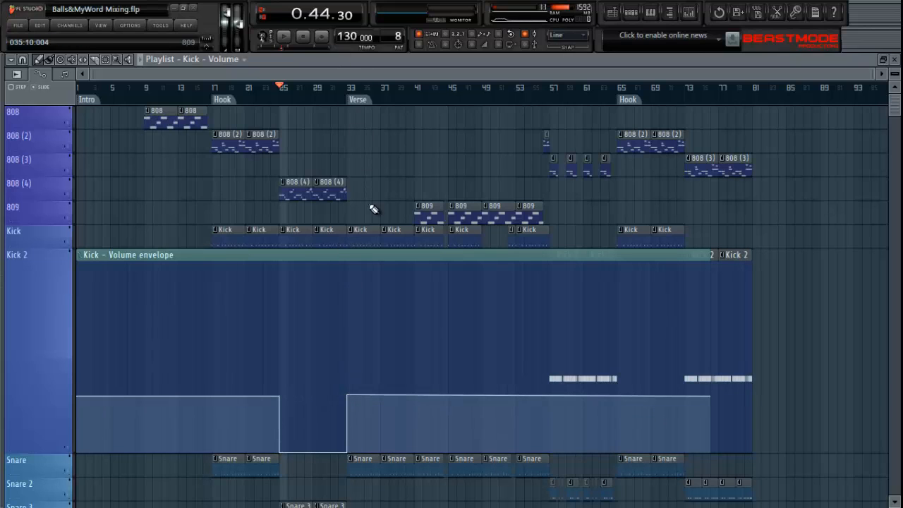
pyautogui.rightClick(347, 395)
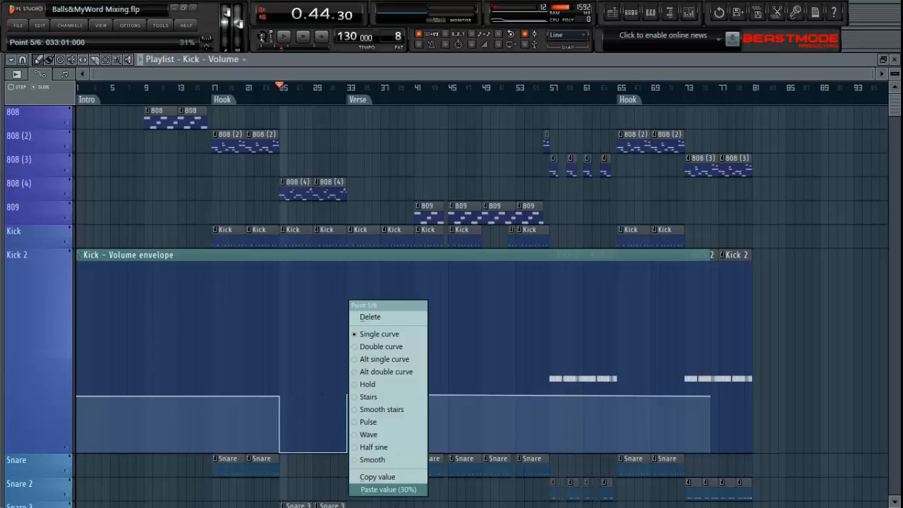
pyautogui.click(403, 489)
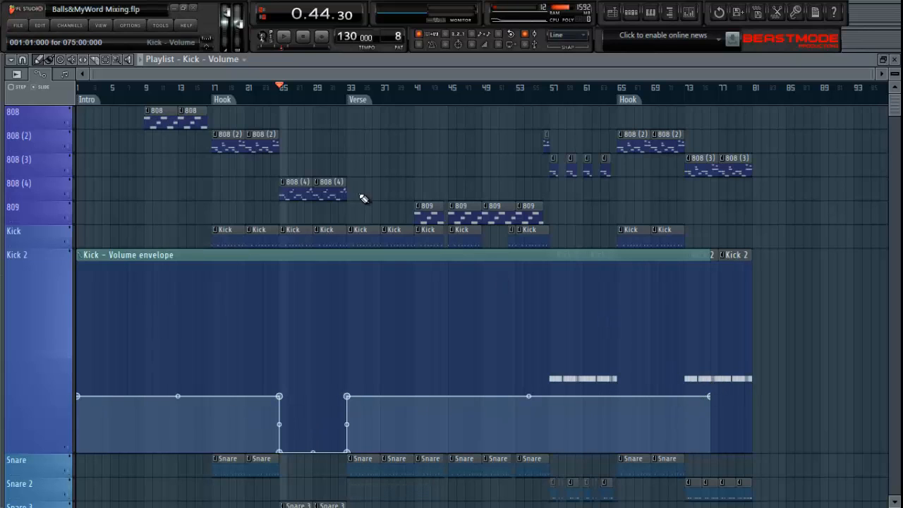
# Play the song from bar 25 with the mixer shown to watch the 808 and Kick faders, then stop and hide the mixer.
pyautogui.press('space')
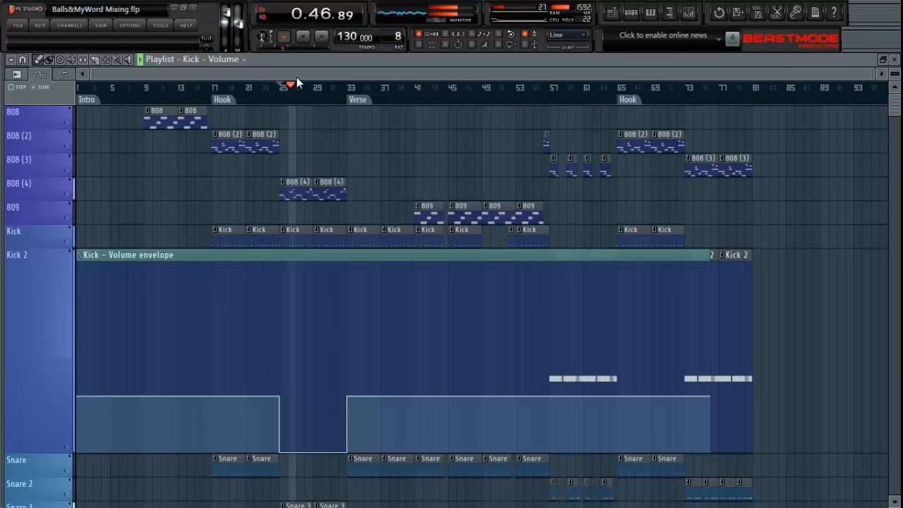
pyautogui.click(689, 12)
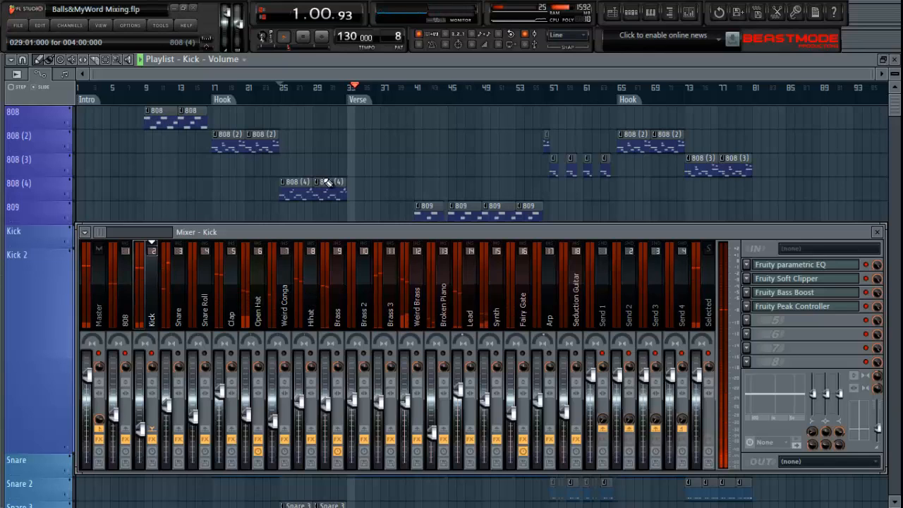
pyautogui.press('space')
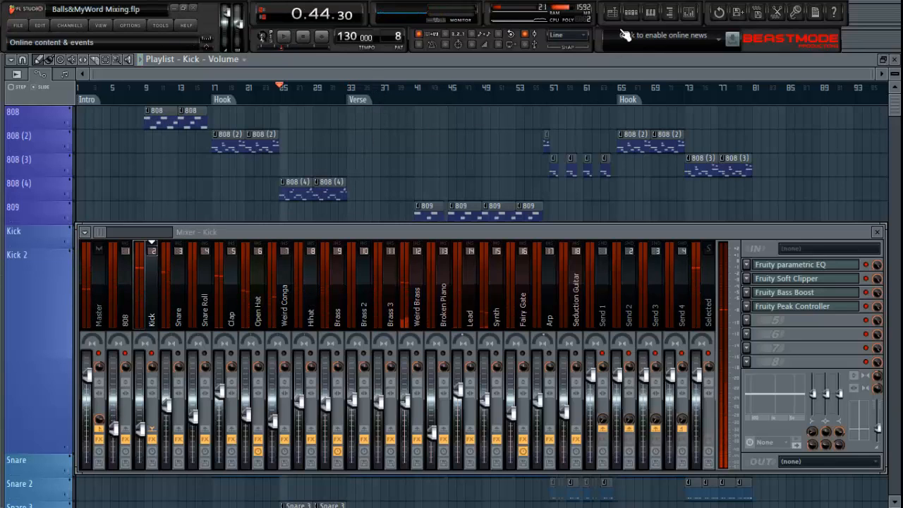
pyautogui.click(690, 12)
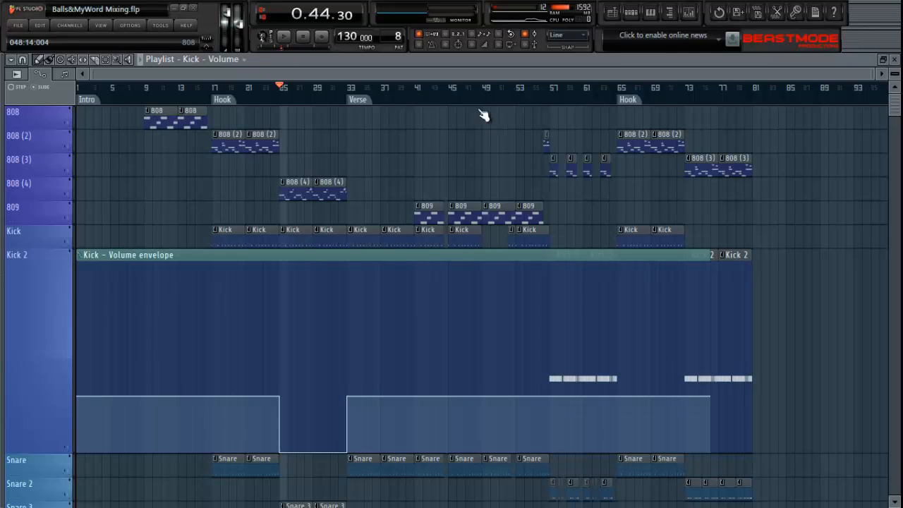
# Add a Kick volume envelope point at bar 49, where the Kick clips pause, and paste the 30% value into it.
pyautogui.scroll(5, 478, 94)
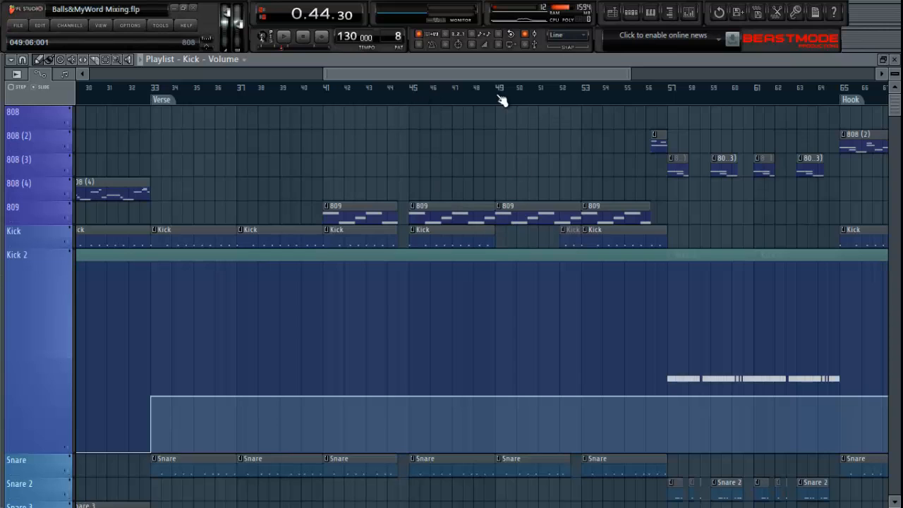
pyautogui.moveTo(492, 76); pyautogui.dragTo(515, 77)
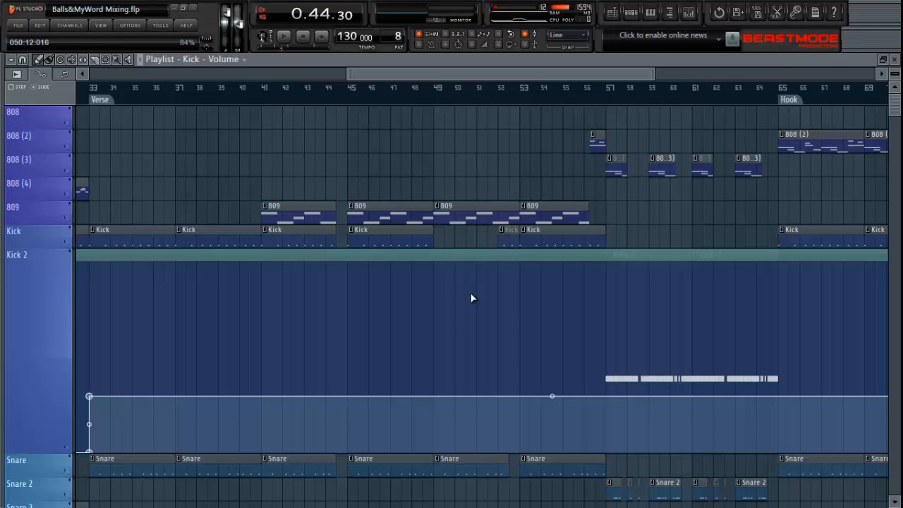
pyautogui.rightClick(435, 397)
pyautogui.rightClick(436, 396)
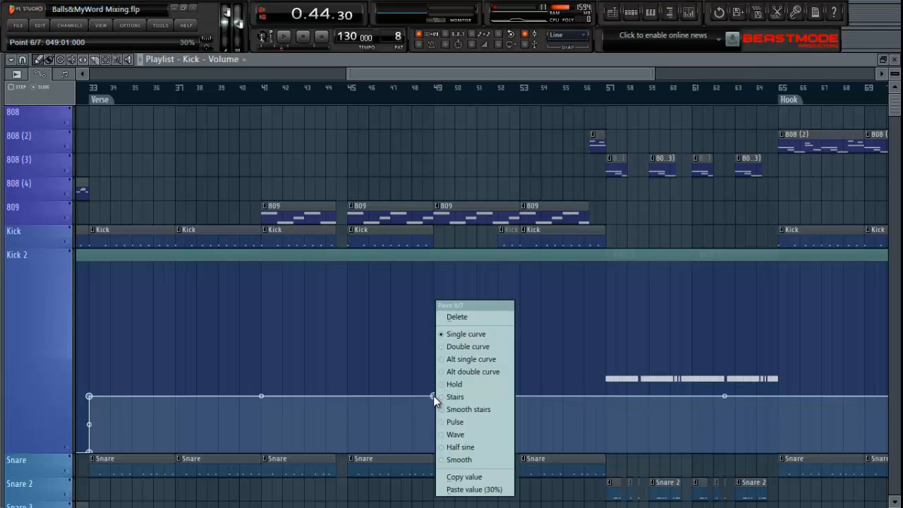
pyautogui.click(479, 490)
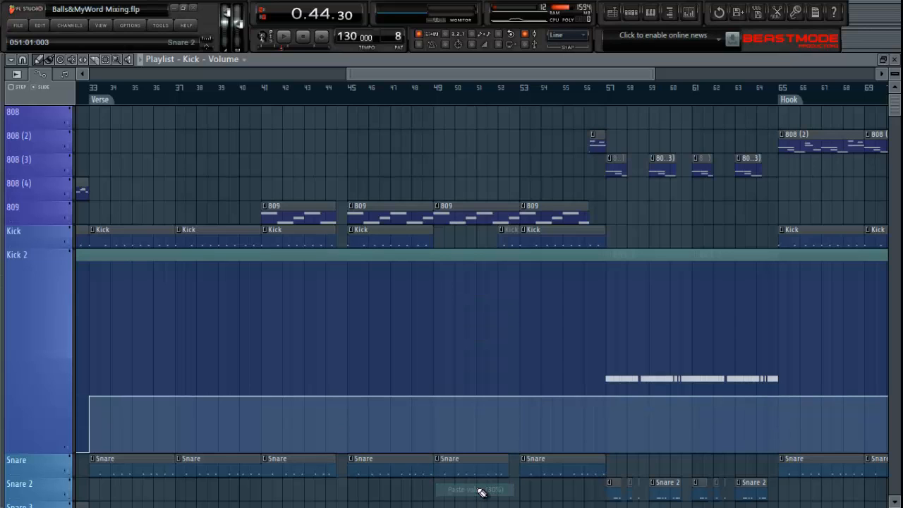
pyautogui.rightClick(434, 396)
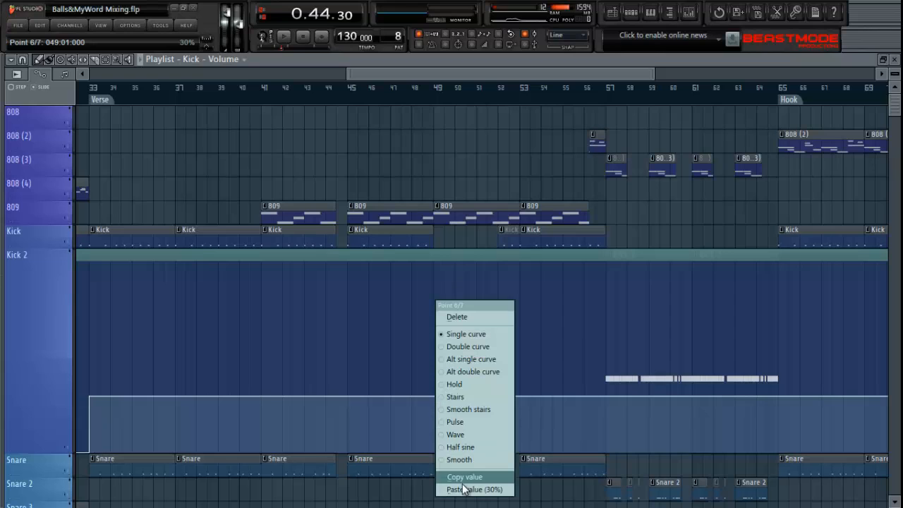
pyautogui.click(492, 494)
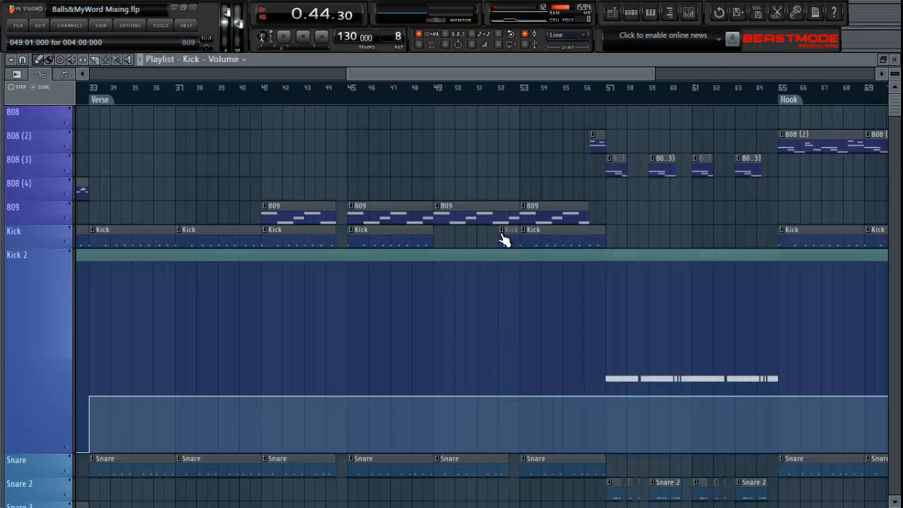
# Drop the Kick volume envelope vertically to zero at bar 49, hold it there, and return it to 30% at bar 52.
pyautogui.rightClick(444, 397)
pyautogui.moveTo(445, 397); pyautogui.dragTo(433, 452)
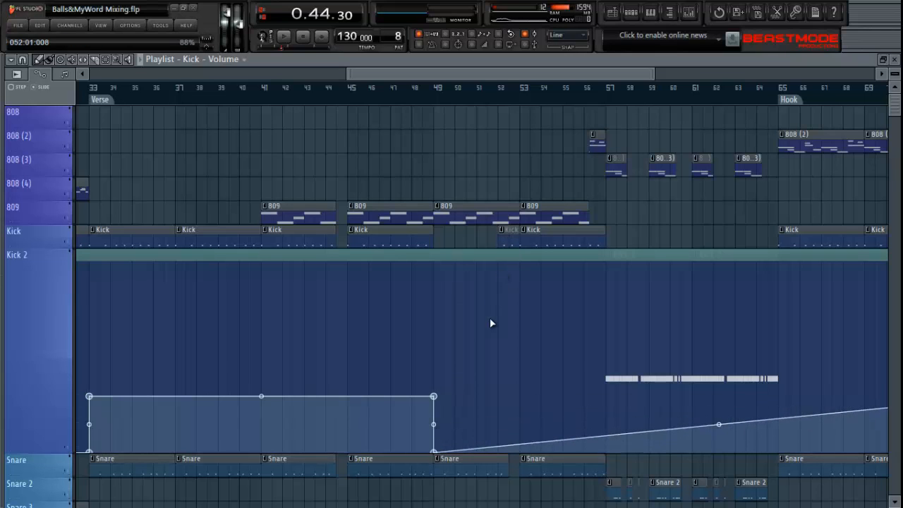
pyautogui.rightClick(499, 447)
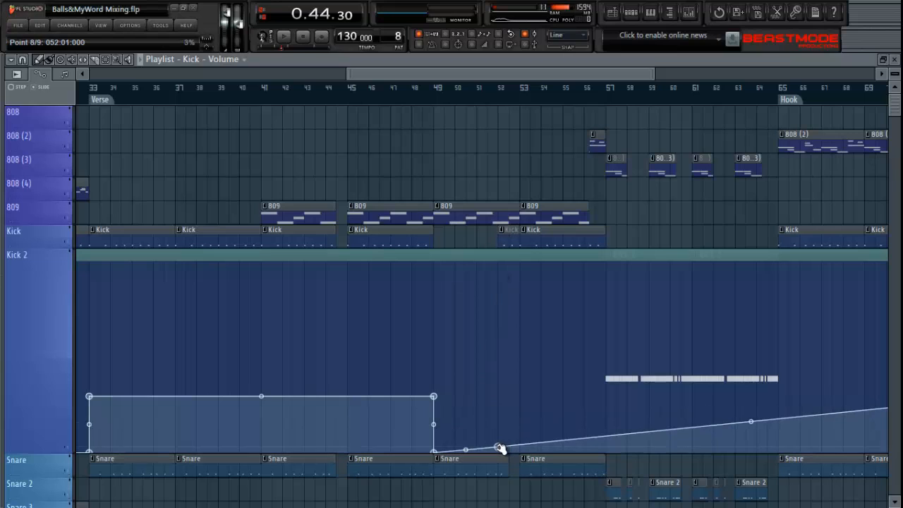
pyautogui.moveTo(499, 448); pyautogui.dragTo(499, 452)
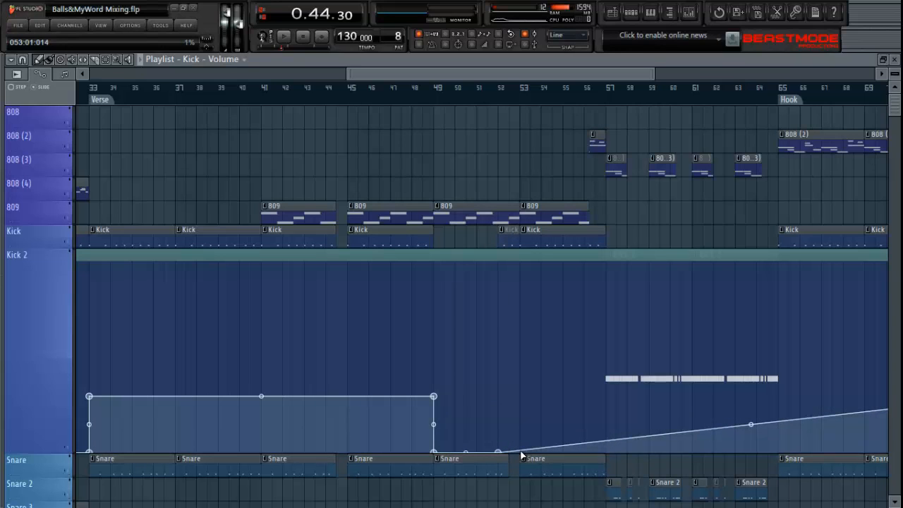
pyautogui.rightClick(523, 452)
pyautogui.moveTo(523, 451); pyautogui.dragTo(499, 396)
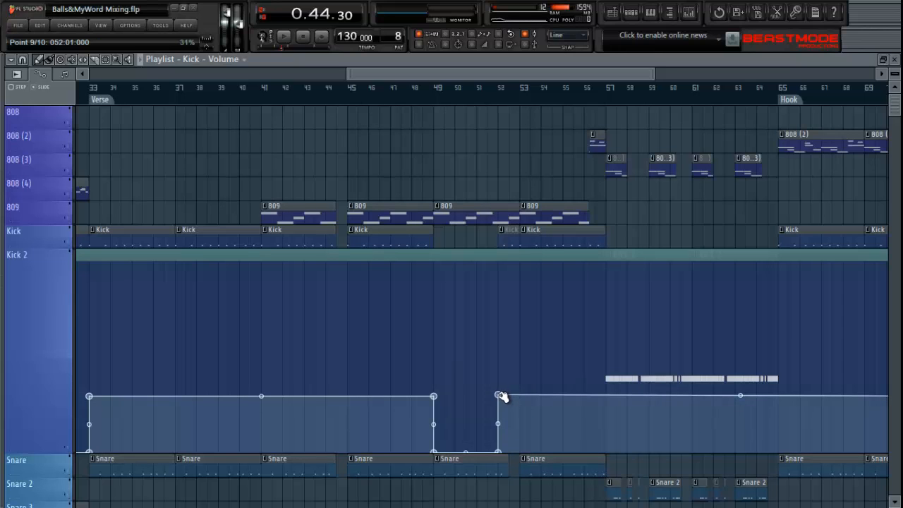
pyautogui.rightClick(499, 396)
pyautogui.click(540, 487)
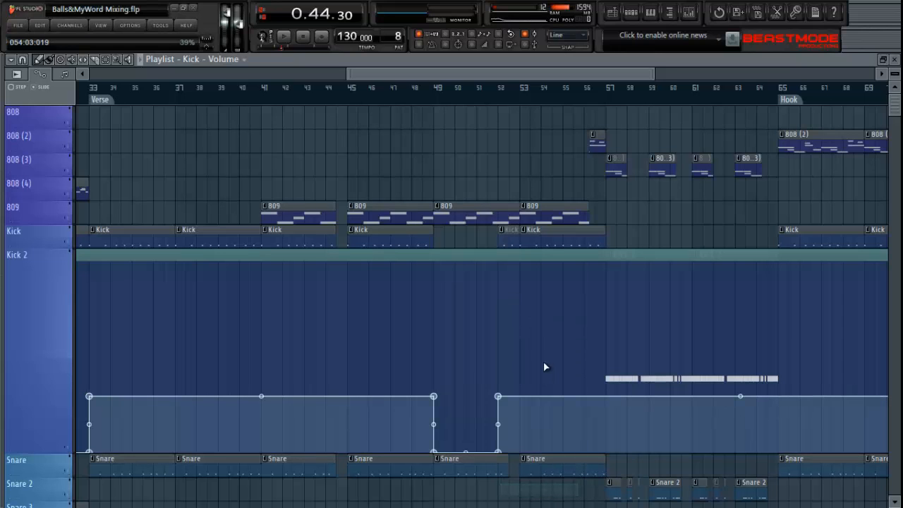
pyautogui.scroll(-2, 442, 93)
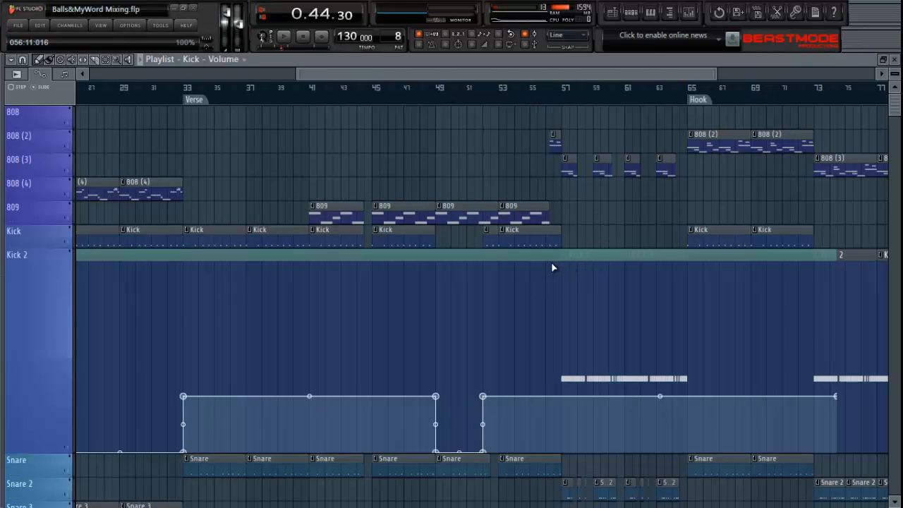
# Play the song from bar 45 and from bar 49 to compare the 809 with and without the Kick, then stop at bar 45.
pyautogui.click(312, 91)
pyautogui.click(376, 92)
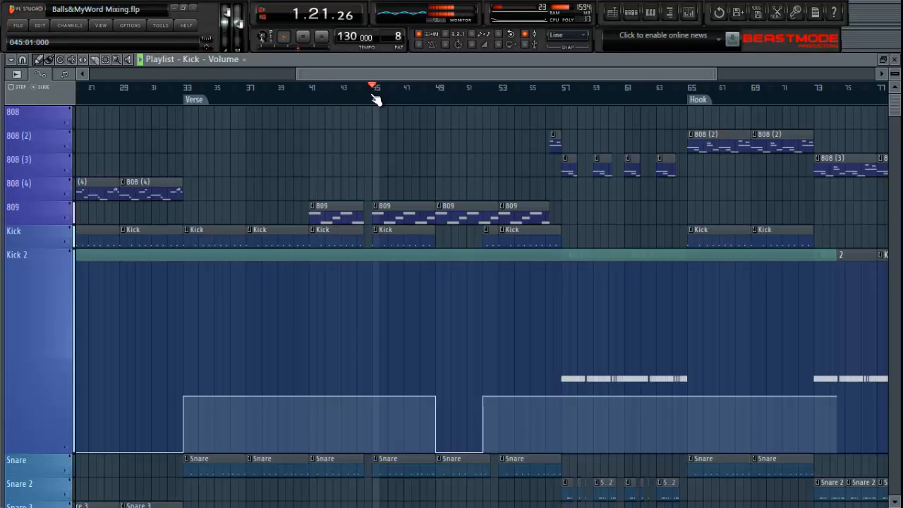
pyautogui.click(439, 98)
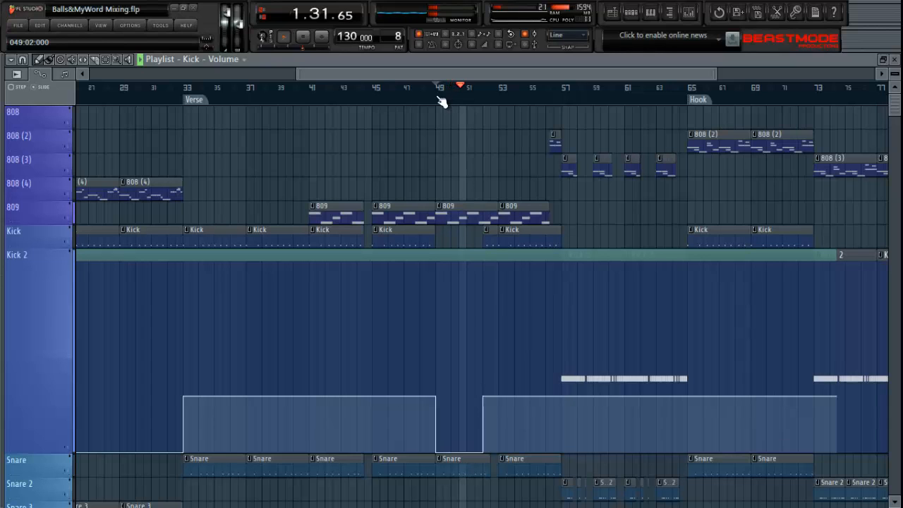
pyautogui.click(374, 91)
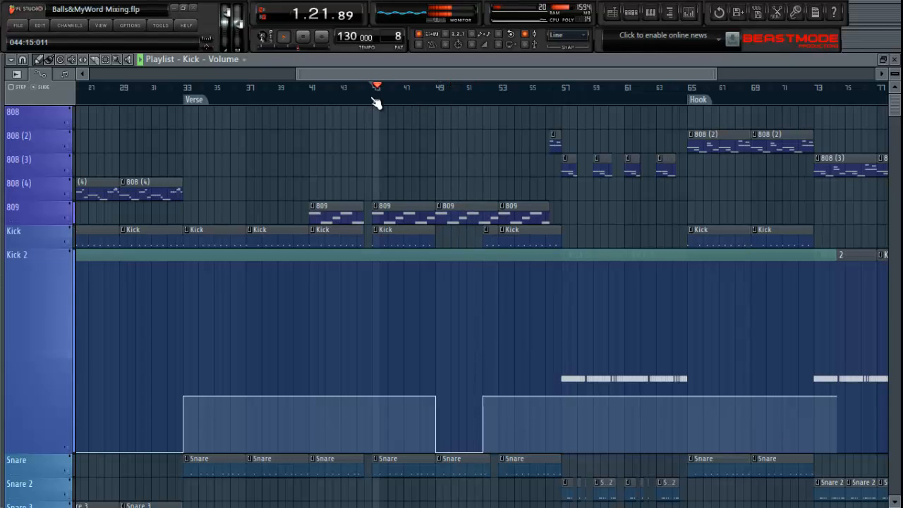
pyautogui.press('space')
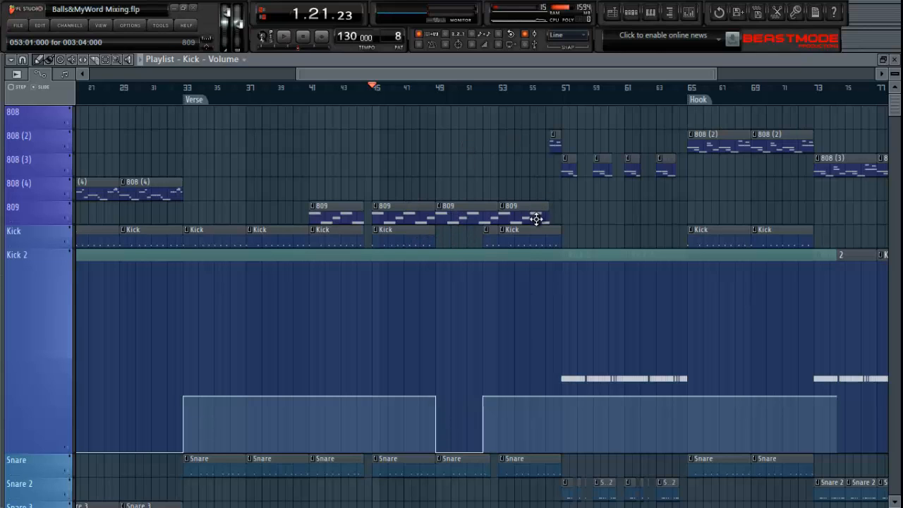
pyautogui.click(438, 101)
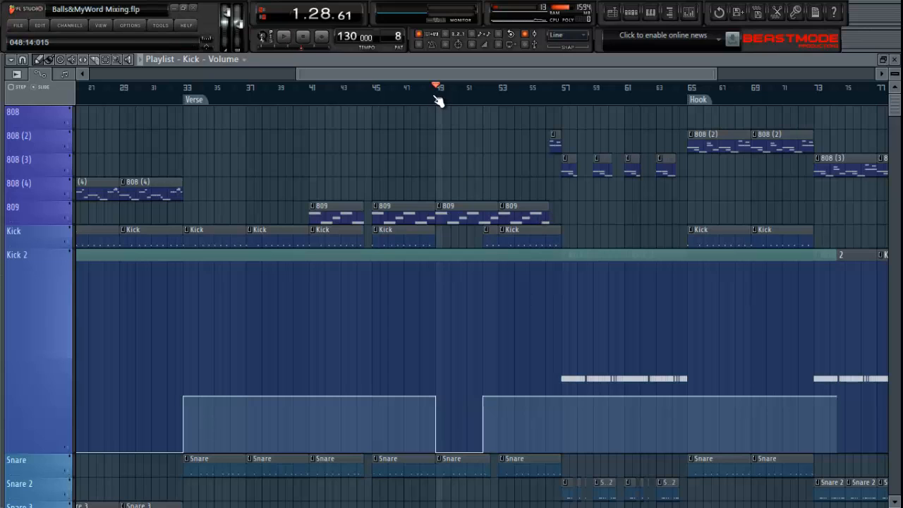
pyautogui.click(378, 96)
pyautogui.press('space')
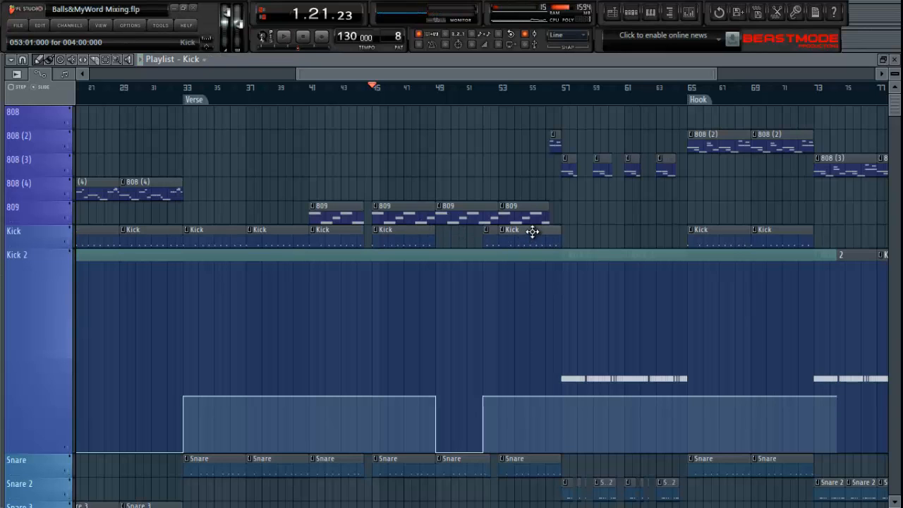
# Place a three-bar Kick clip at bar 49 on the Kick track to fill the gap before bar 52.
pyautogui.moveTo(530, 230); pyautogui.dragTo(459, 176)
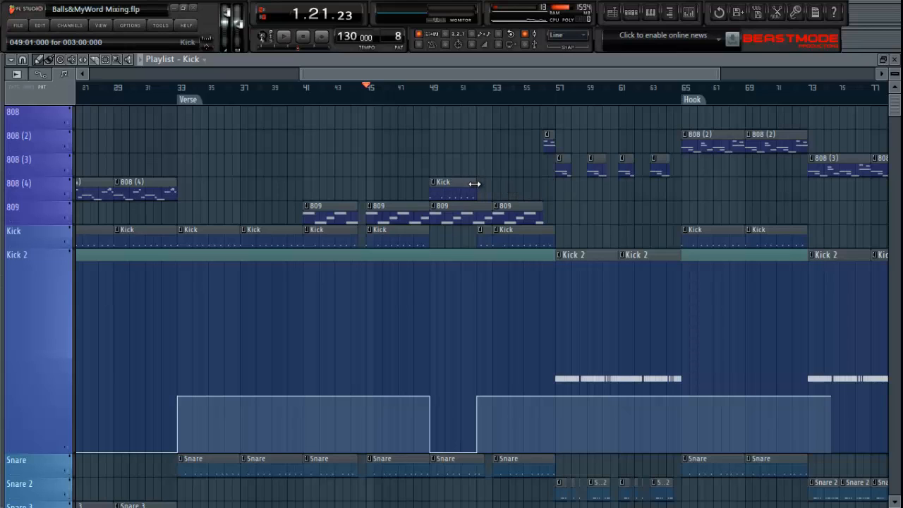
pyautogui.rightClick(475, 183)
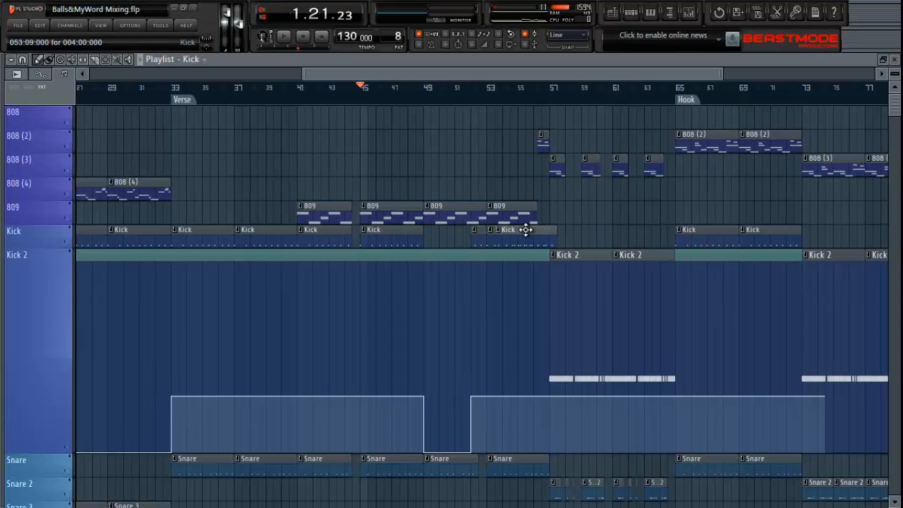
pyautogui.click(473, 187)
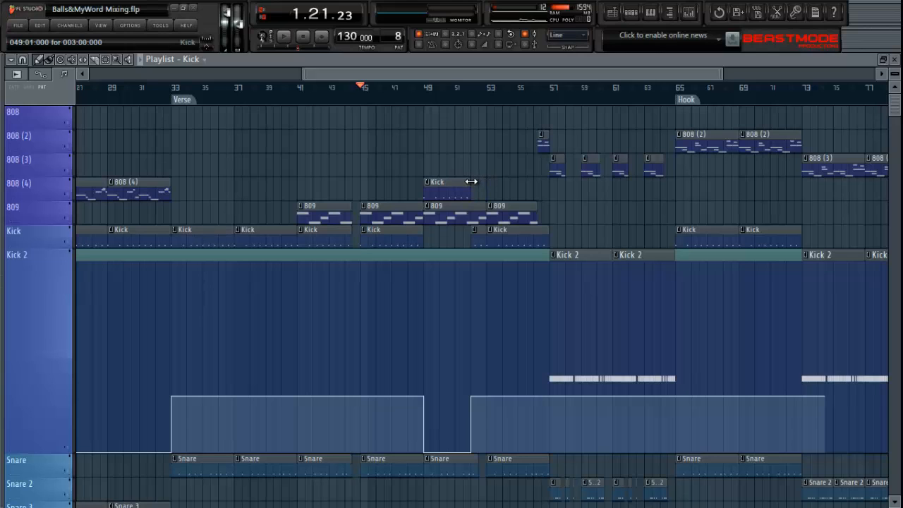
pyautogui.moveTo(458, 194); pyautogui.dragTo(459, 236)
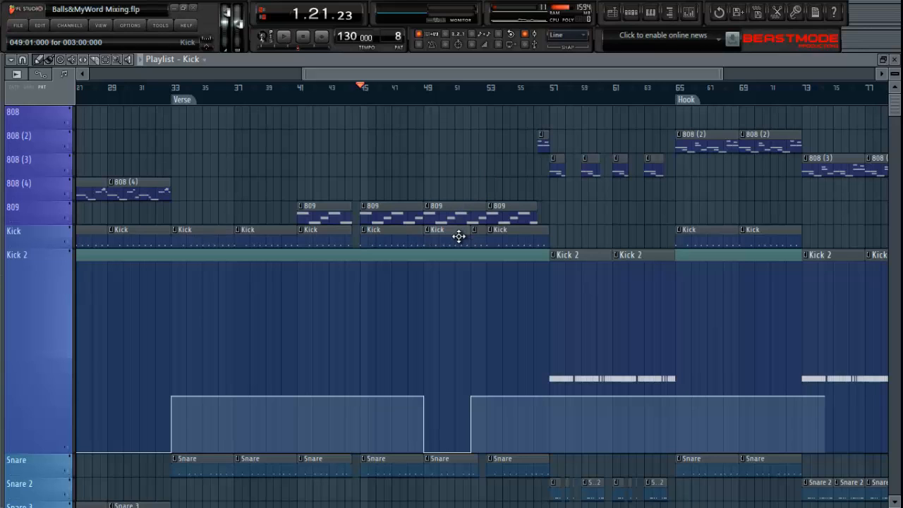
# Play the song from bar 49 to hear the 809 over the added Kick clip while the Kick volume envelope is at zero.
pyautogui.click(432, 98)
pyautogui.press('space')
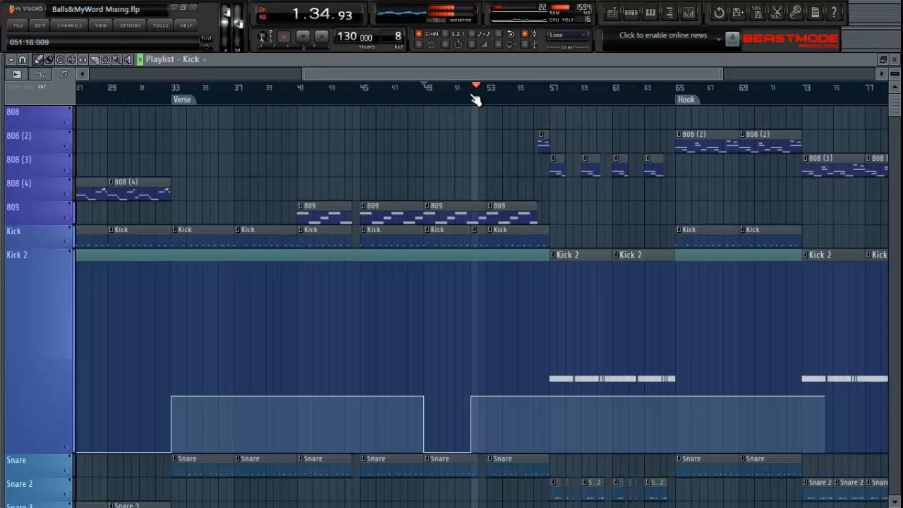
pyautogui.press('space')
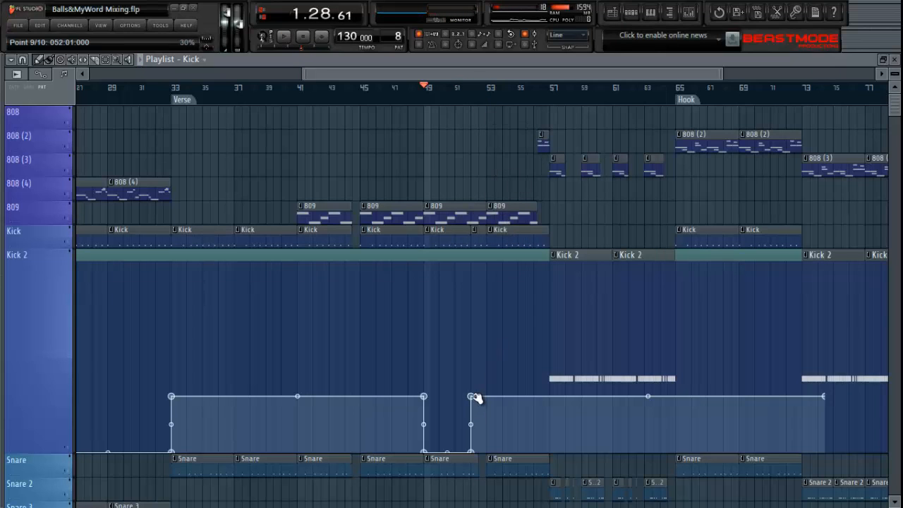
pyautogui.press('space')
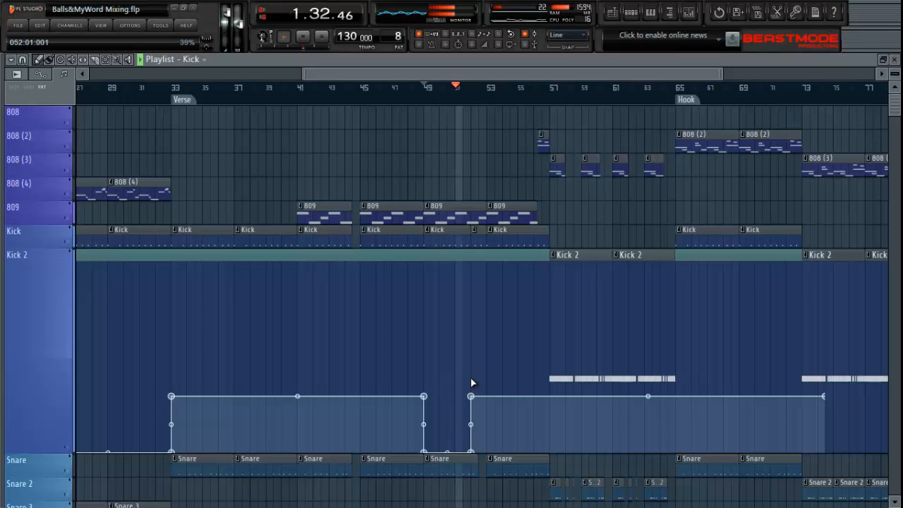
pyautogui.click(427, 88)
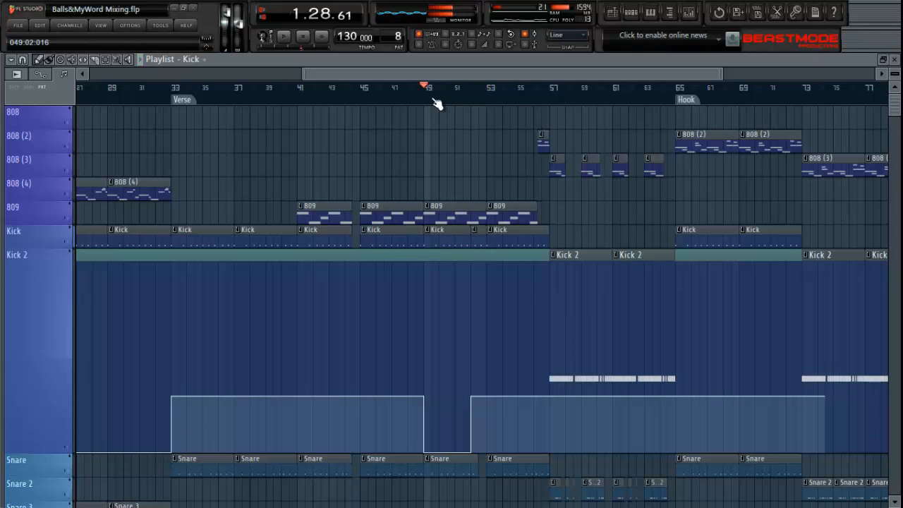
# Insert an empty track above the Kick track and move the Kick volume envelope onto it.
pyautogui.scroll(-3, 502, 101)
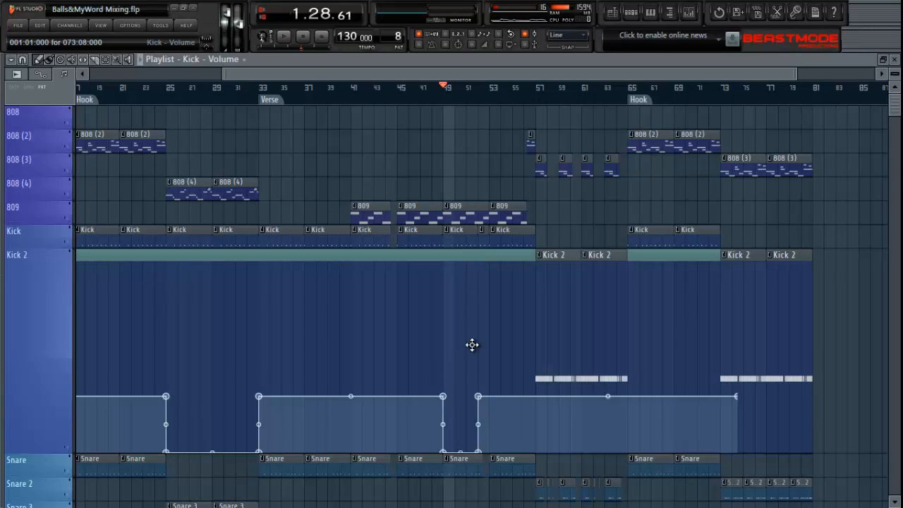
pyautogui.moveTo(463, 414); pyautogui.dragTo(461, 474)
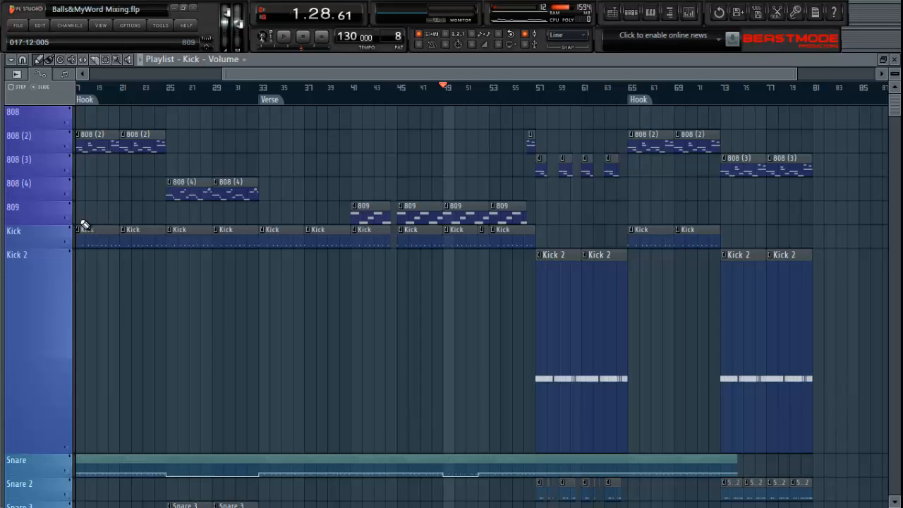
pyautogui.rightClick(40, 234)
pyautogui.moveTo(41, 243)
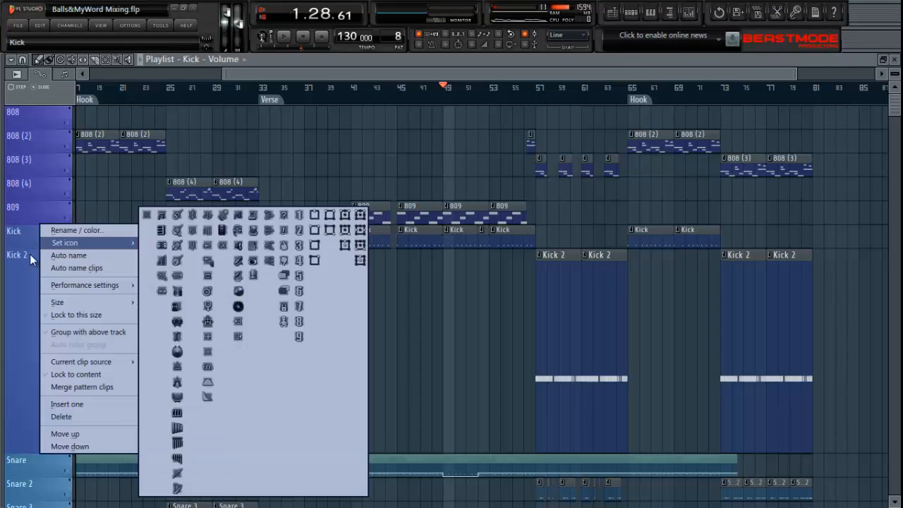
pyautogui.click(112, 405)
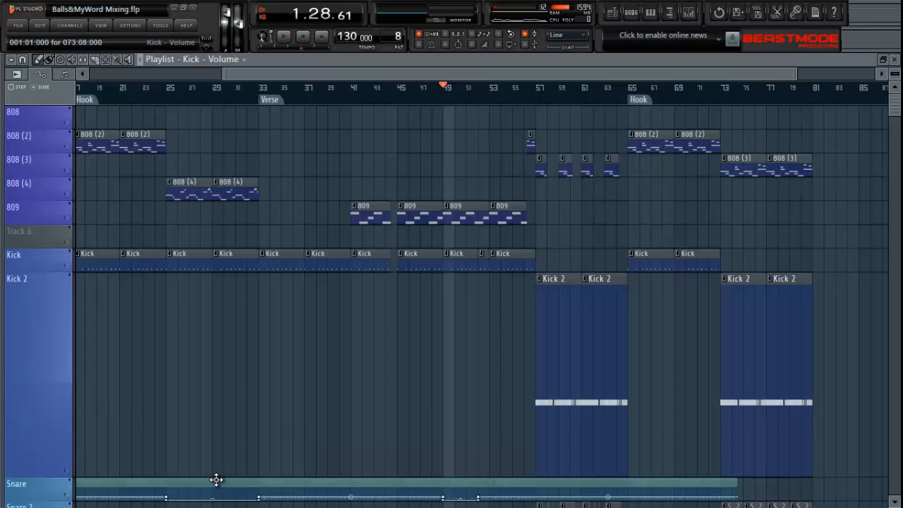
pyautogui.scroll(-2, 216, 423)
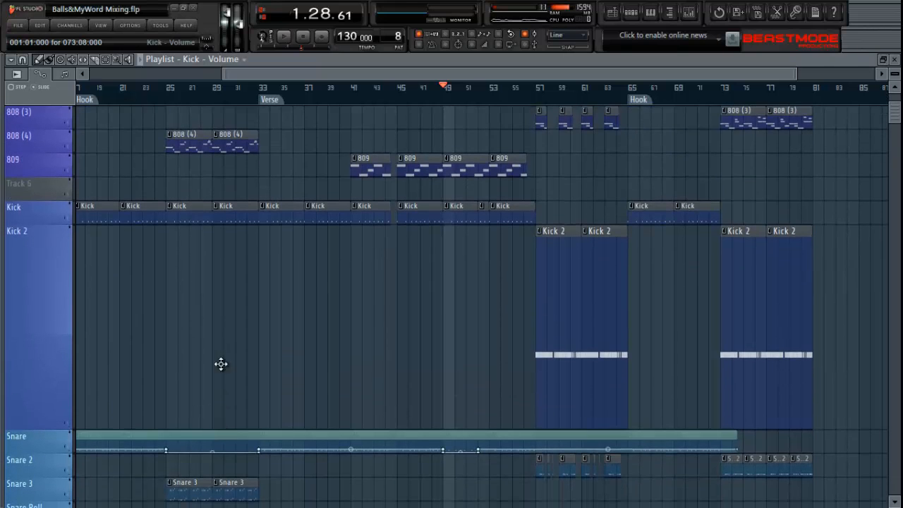
pyautogui.moveTo(225, 275); pyautogui.dragTo(228, 165)
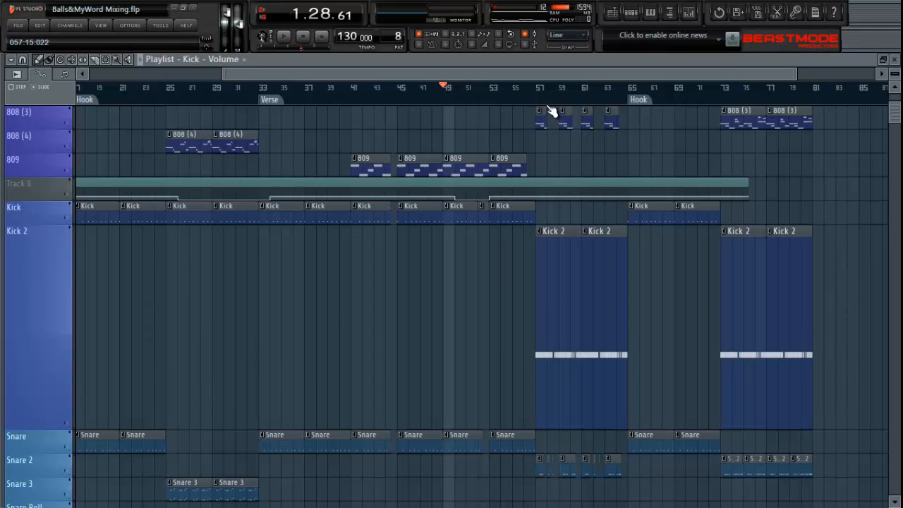
# Increase the height of Track 6 to enlarge the Kick volume envelope.
pyautogui.scroll(1, 563, 104)
pyautogui.scroll(2, 563, 104)
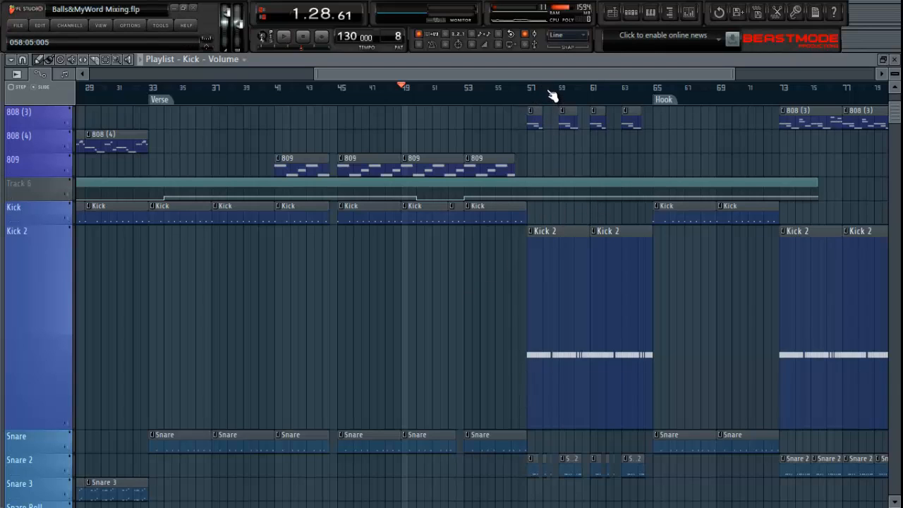
pyautogui.scroll(-1, 552, 95)
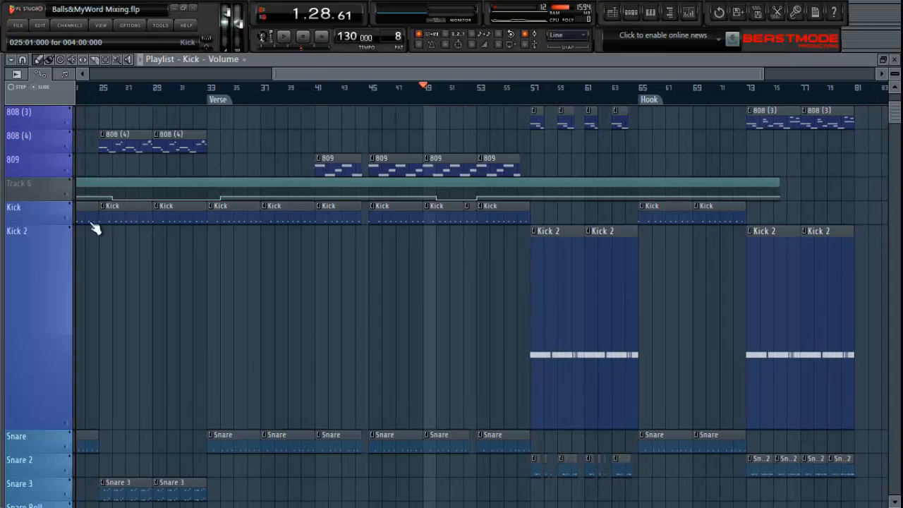
pyautogui.moveTo(42, 214); pyautogui.dragTo(42, 228)
pyautogui.moveTo(53, 312); pyautogui.dragTo(53, 325)
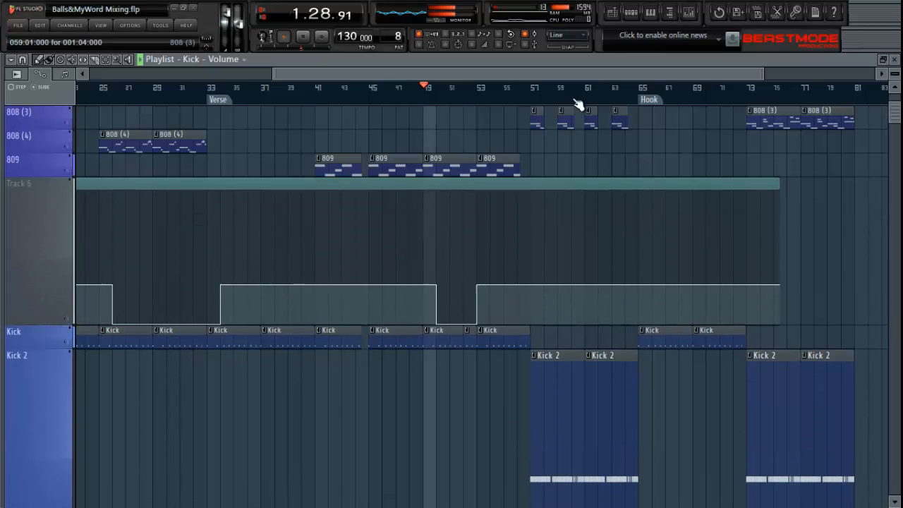
# Play the song from bar 57 to listen to the section where the Kick 2 clips replace the Kick, then stop.
pyautogui.click(536, 96)
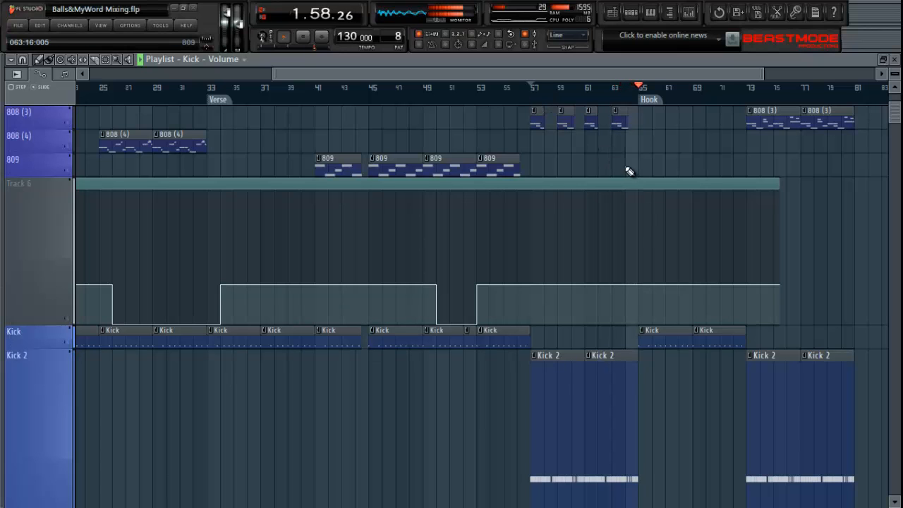
pyautogui.press('space')
pyautogui.scroll(2, 642, 178)
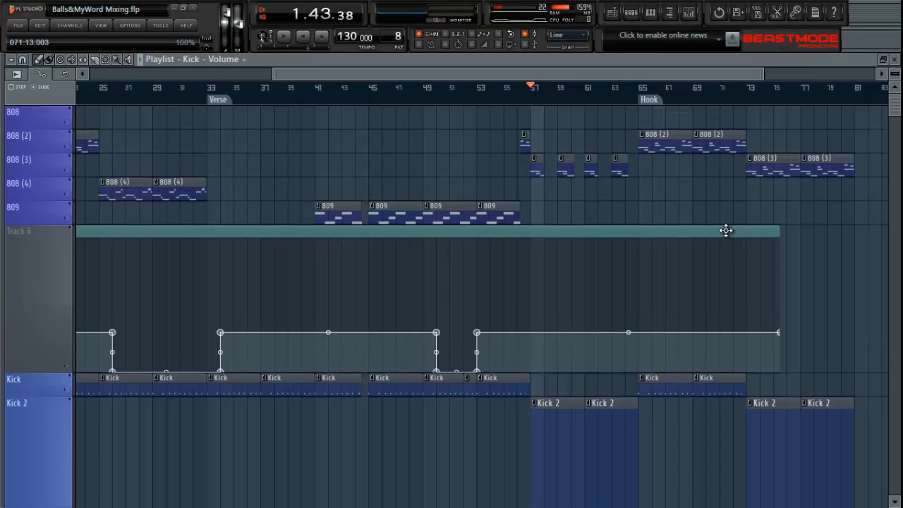
pyautogui.press('space')
pyautogui.scroll(-3, 695, 103)
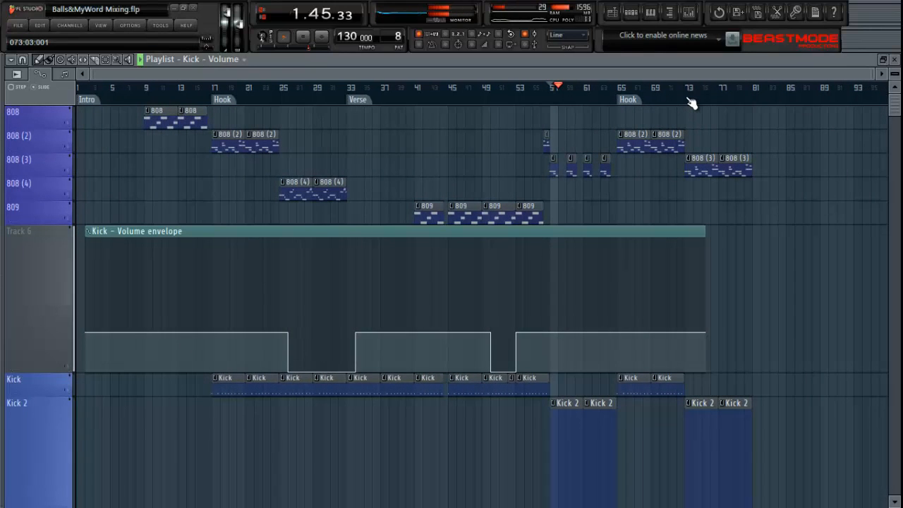
pyautogui.press('space')
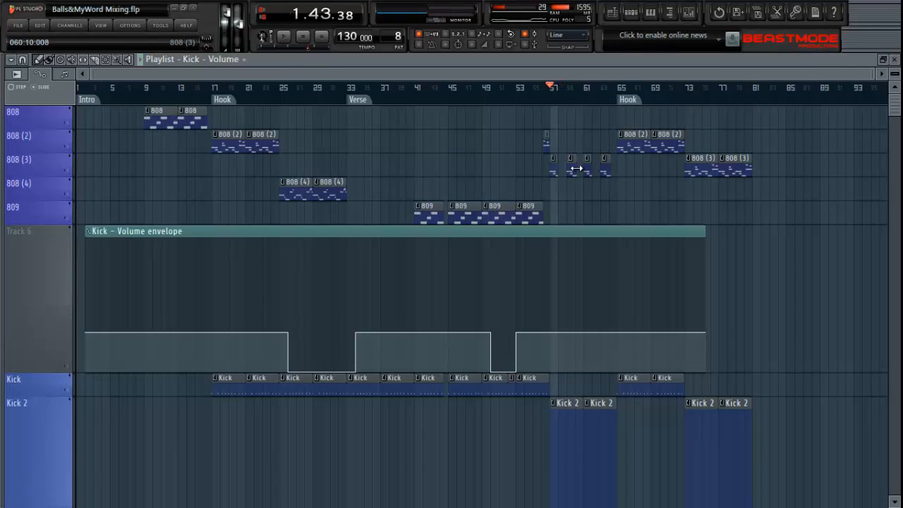
# Reduce the heights of the Kick 2 track and Track 6 to match the neighbouring tracks.
pyautogui.scroll(-4, 594, 259)
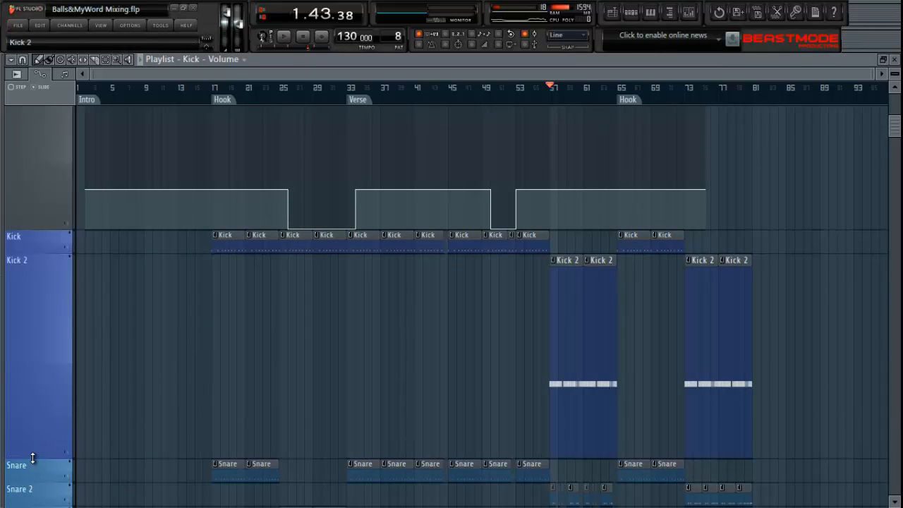
pyautogui.moveTo(32, 460); pyautogui.dragTo(27, 277)
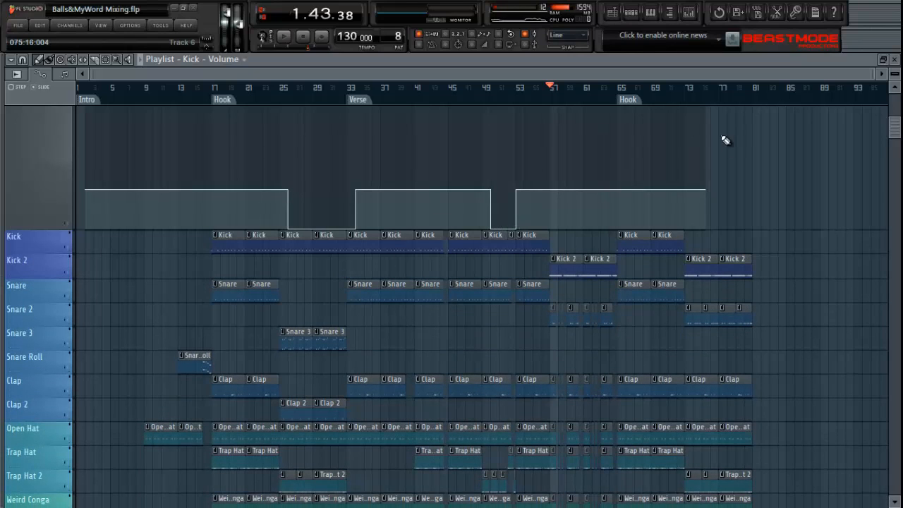
pyautogui.scroll(3, 746, 153)
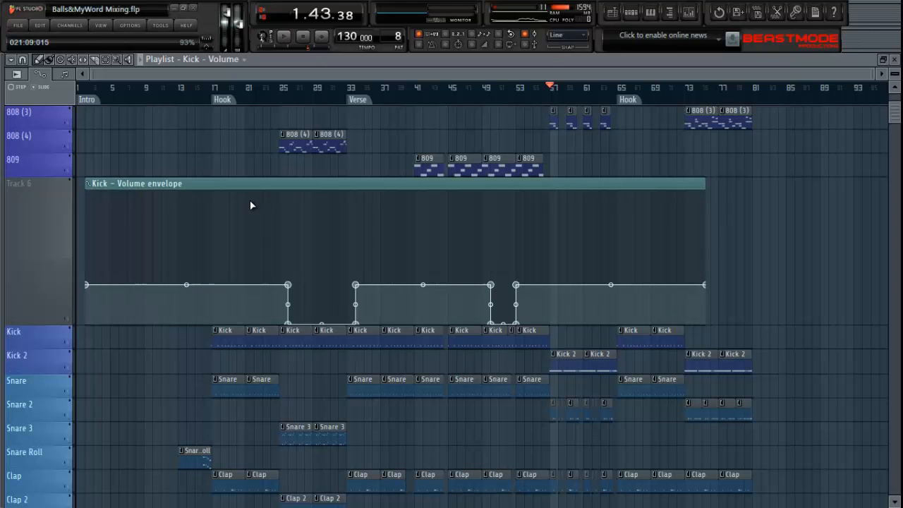
pyautogui.scroll(-2, 316, 161)
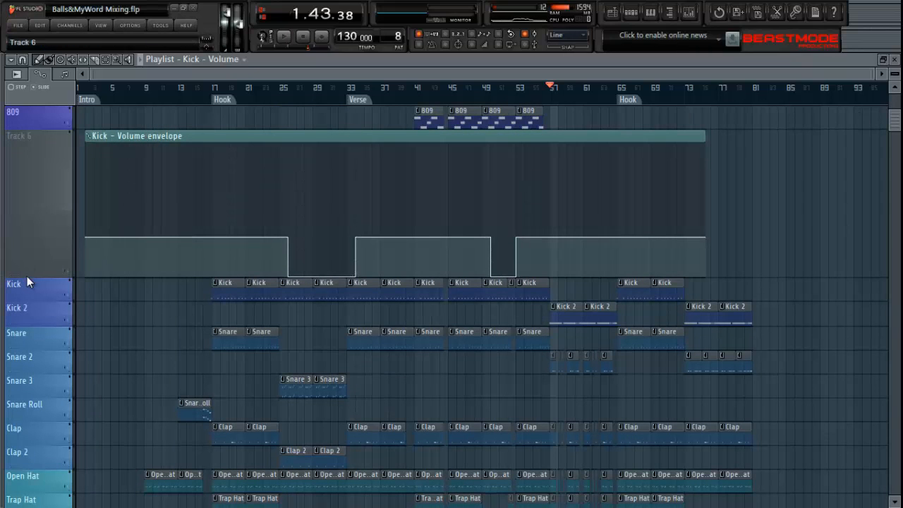
pyautogui.moveTo(32, 277); pyautogui.dragTo(34, 156)
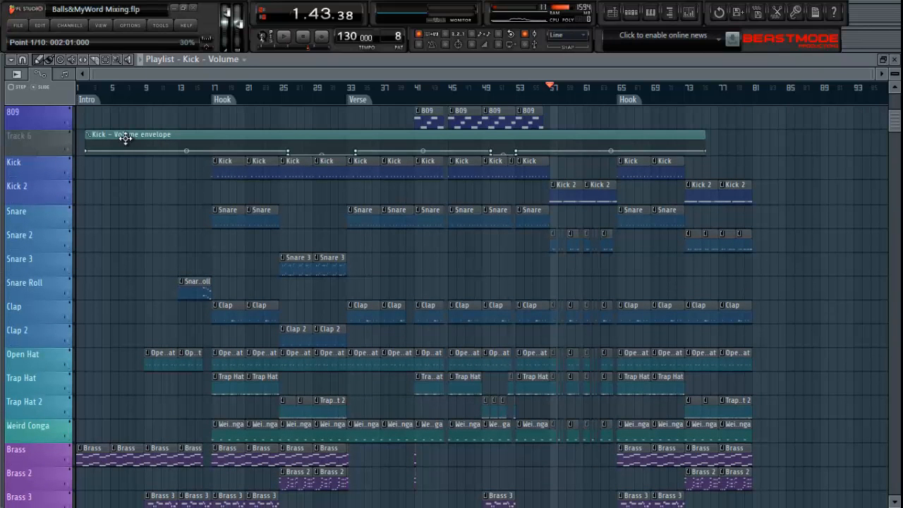
# Move the Kick volume envelope to Track 43, below the Brass 2 Automation track.
pyautogui.moveTo(145, 133); pyautogui.dragTo(155, 323)
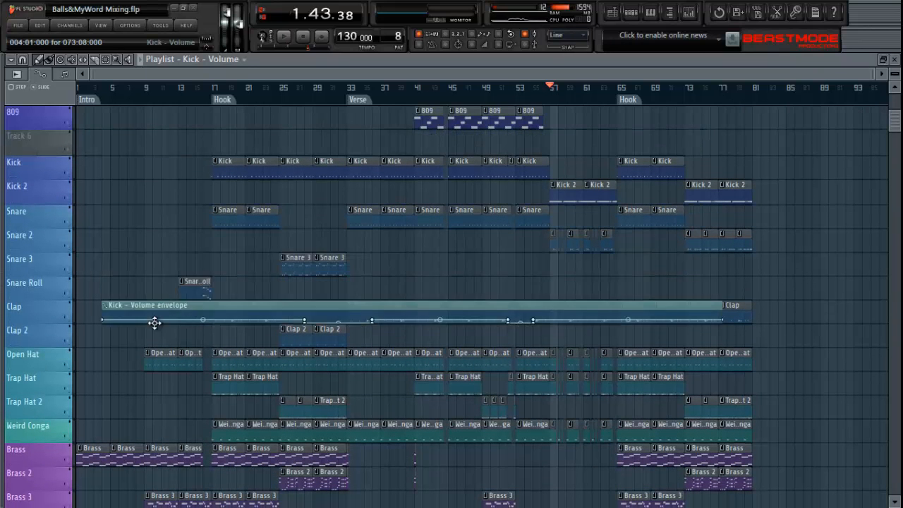
pyautogui.moveTo(152, 506); pyautogui.dragTo(156, 505)
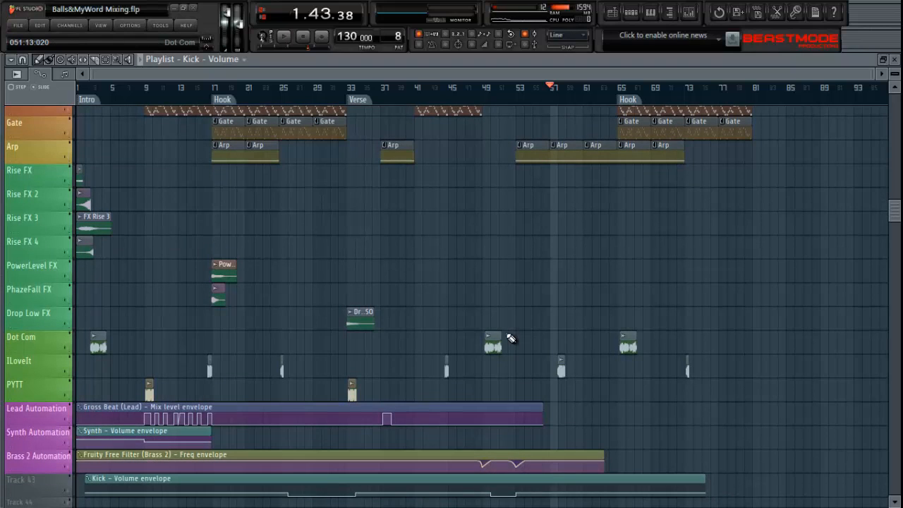
pyautogui.scroll(5, 628, 183)
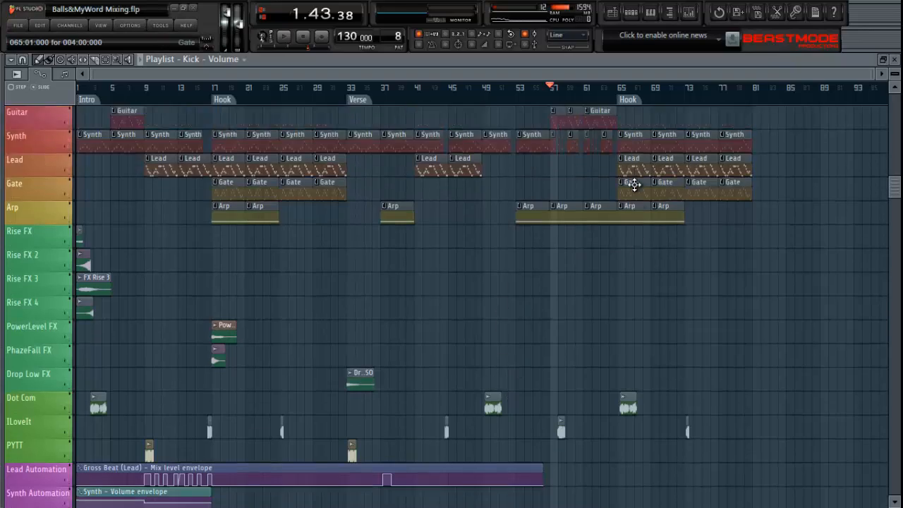
# Examine the pattern clips around bars 59 to 64 and the Kick volume envelope below the other automation tracks.
pyautogui.scroll(1, 596, 142)
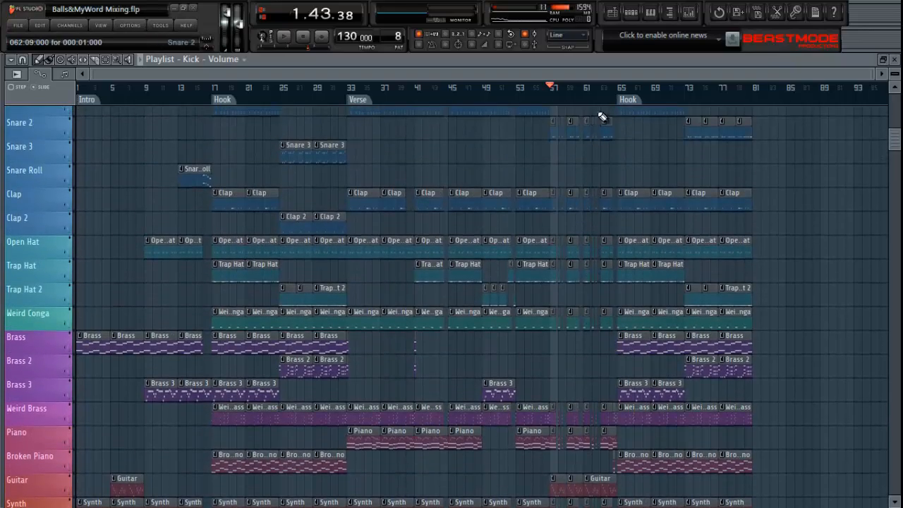
pyautogui.scroll(8, 595, 96)
pyautogui.scroll(3, 595, 96)
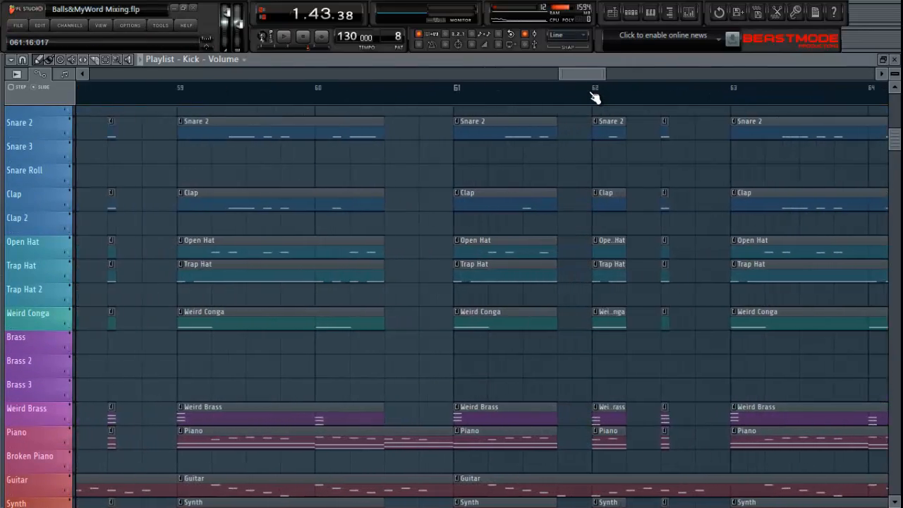
pyautogui.scroll(-5, 594, 96)
pyautogui.scroll(-6, 596, 95)
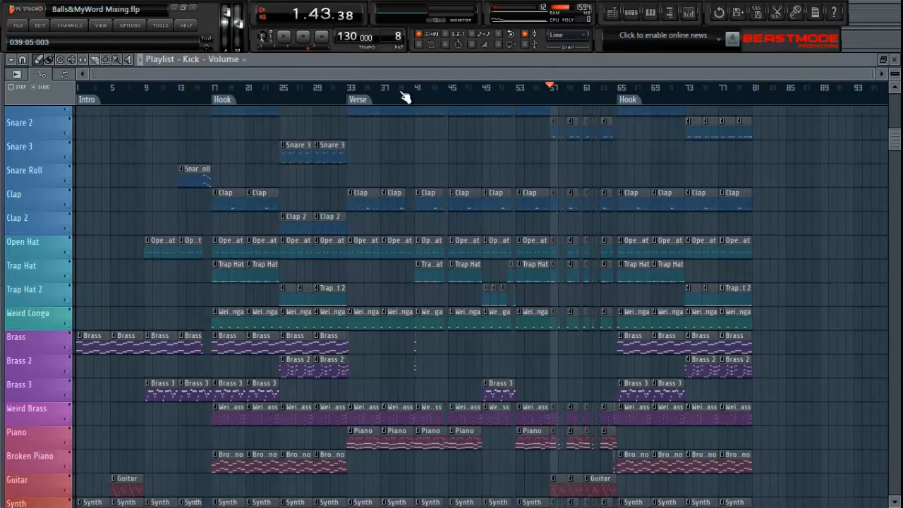
pyautogui.scroll(-10, 335, 296)
pyautogui.scroll(-2, 350, 307)
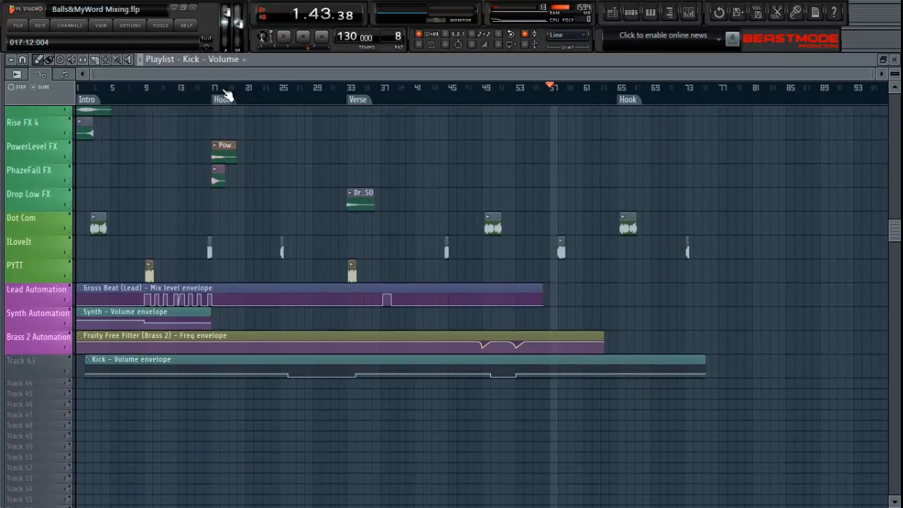
# Play the song briefly from bar 21, stop, and check the Kick insert in the mixer.
pyautogui.click(280, 95)
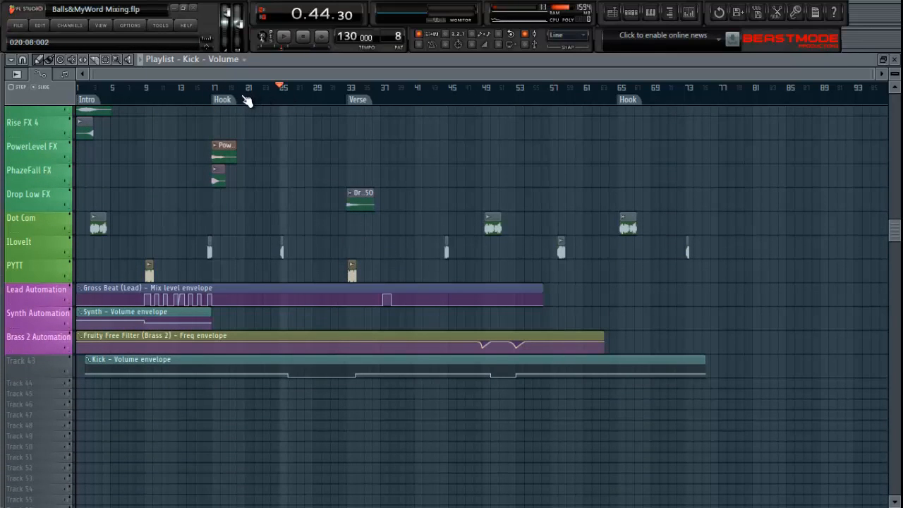
pyautogui.click(247, 94)
pyautogui.press('space')
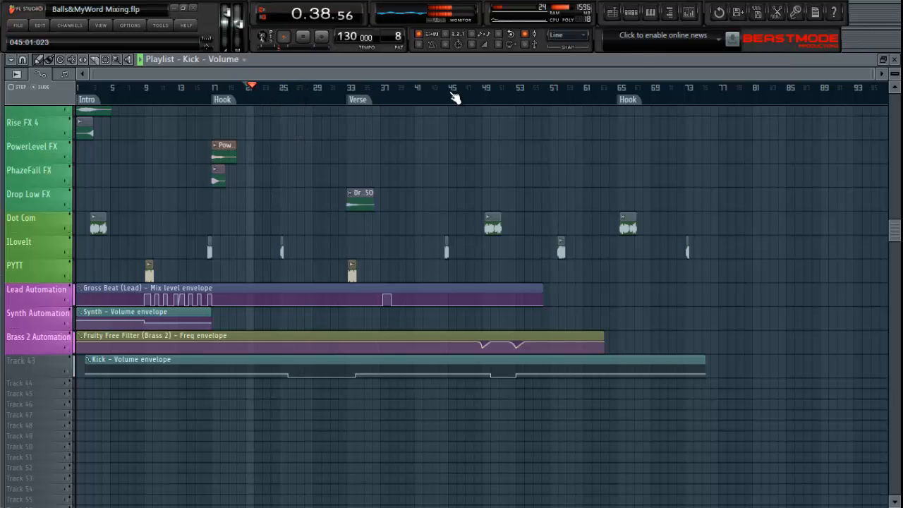
pyautogui.press('space')
pyautogui.press('F9')
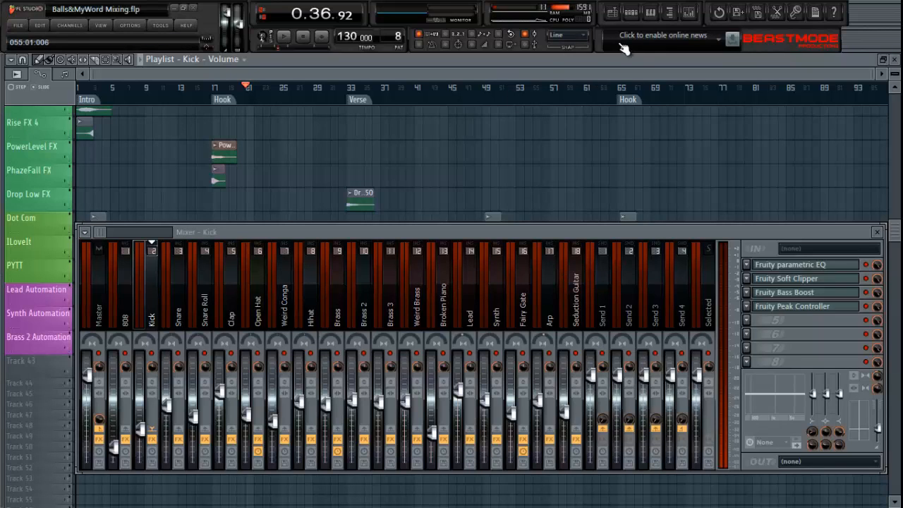
pyautogui.click(692, 11)
# Play from bar 21 past the Verse marker at bar 33, checking the 808 and Kick clips against the envelope, and stop.
pyautogui.press('space')
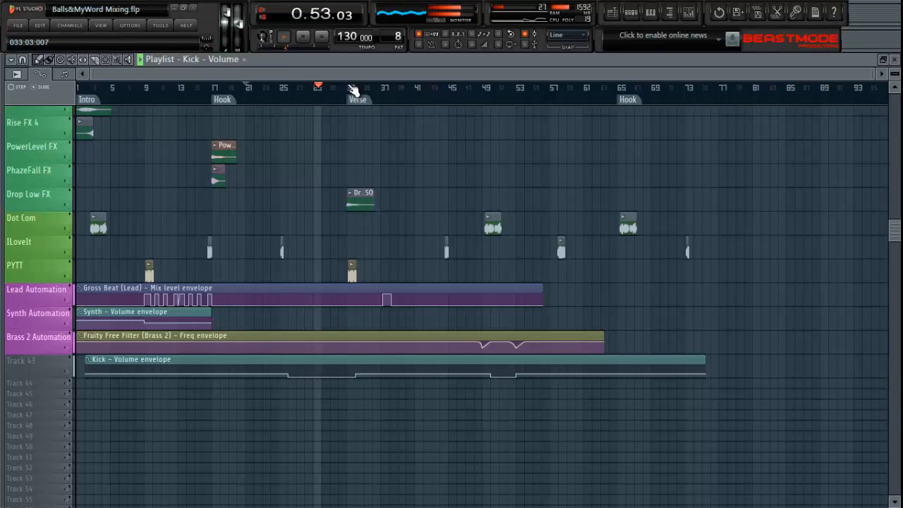
pyautogui.scroll(6, 402, 155)
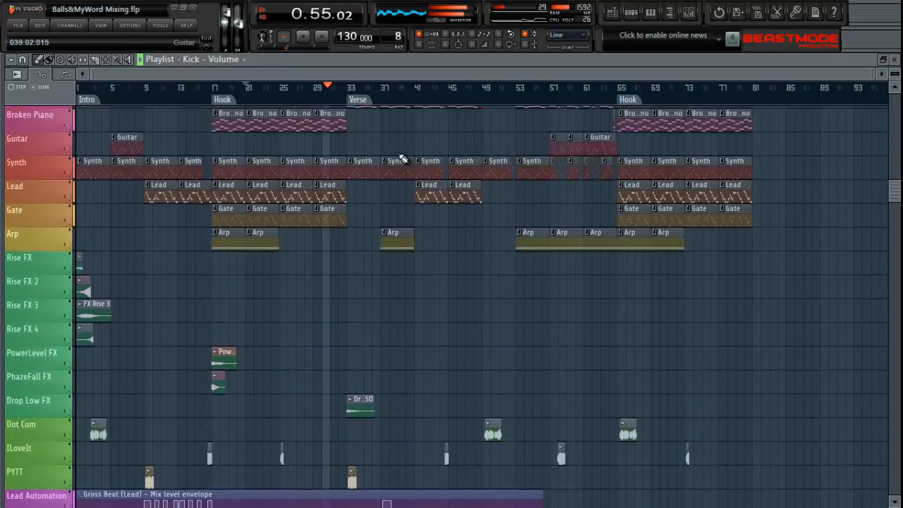
pyautogui.scroll(10, 402, 158)
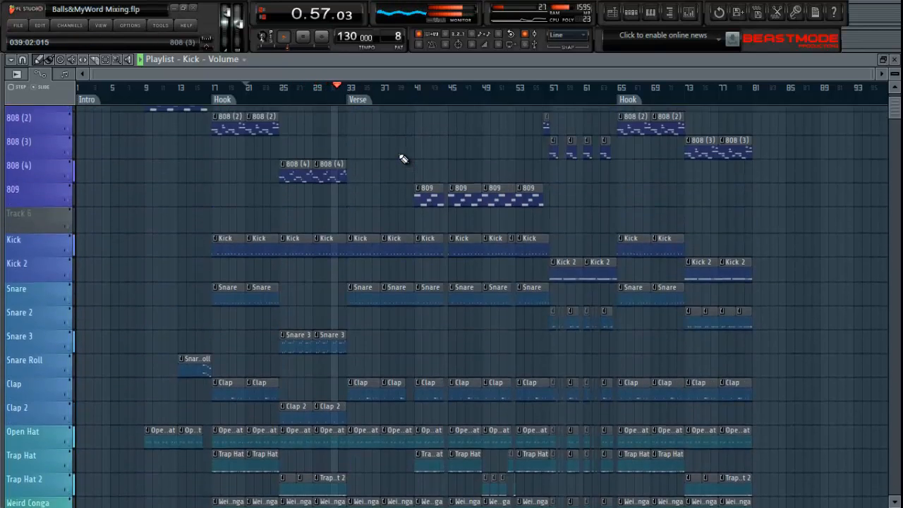
pyautogui.scroll(-12, 402, 157)
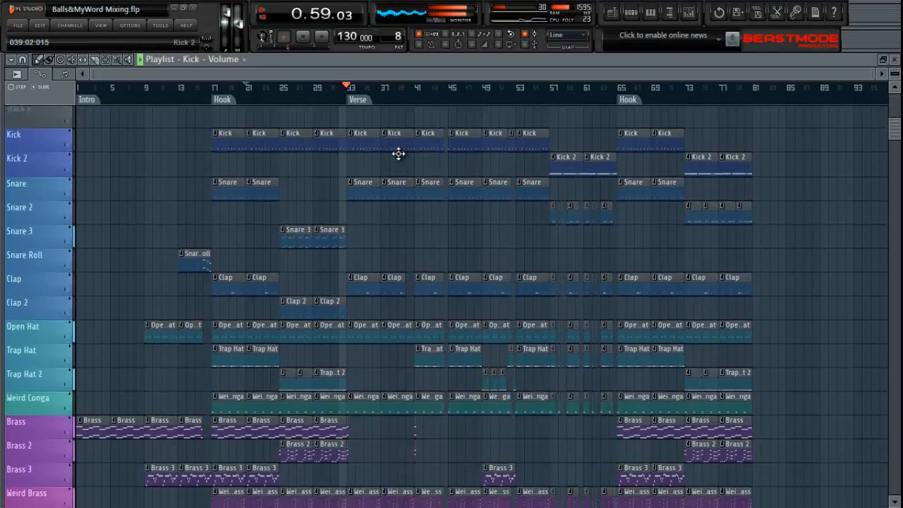
pyautogui.scroll(-15, 401, 155)
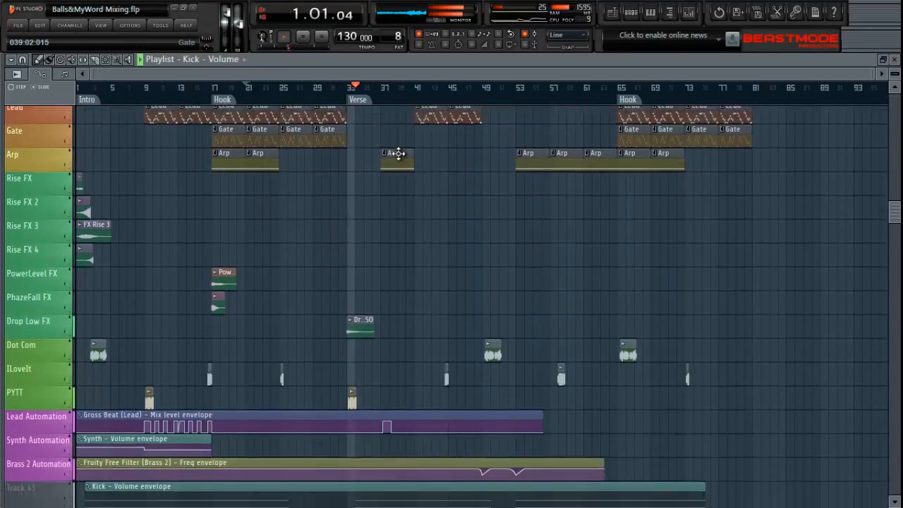
pyautogui.press('space')
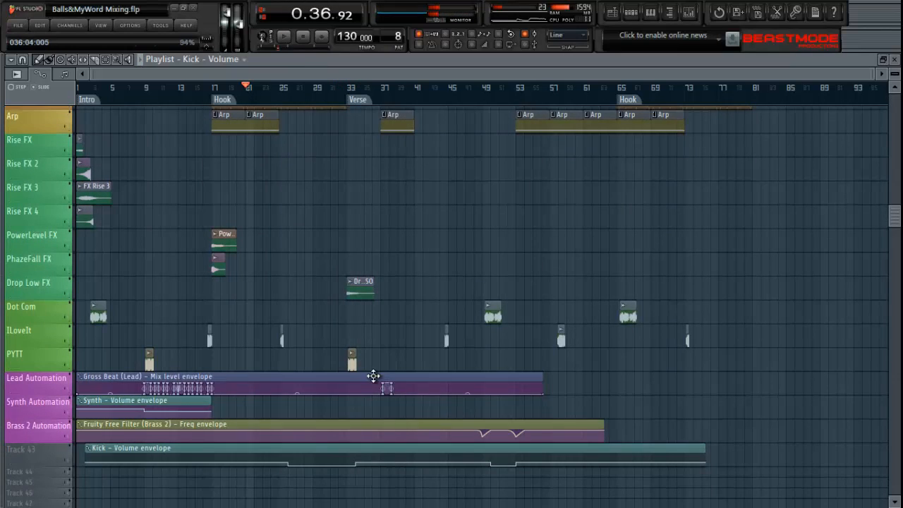
# Move the Kick volume envelope to start at bar 1 and compare it with the 808 and Kick clips.
pyautogui.scroll(1, 300, 187)
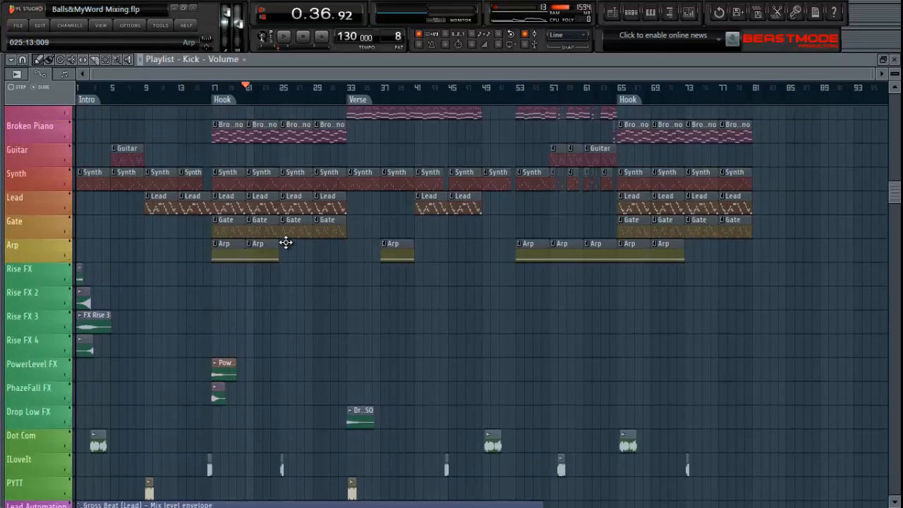
pyautogui.scroll(-19, 288, 247)
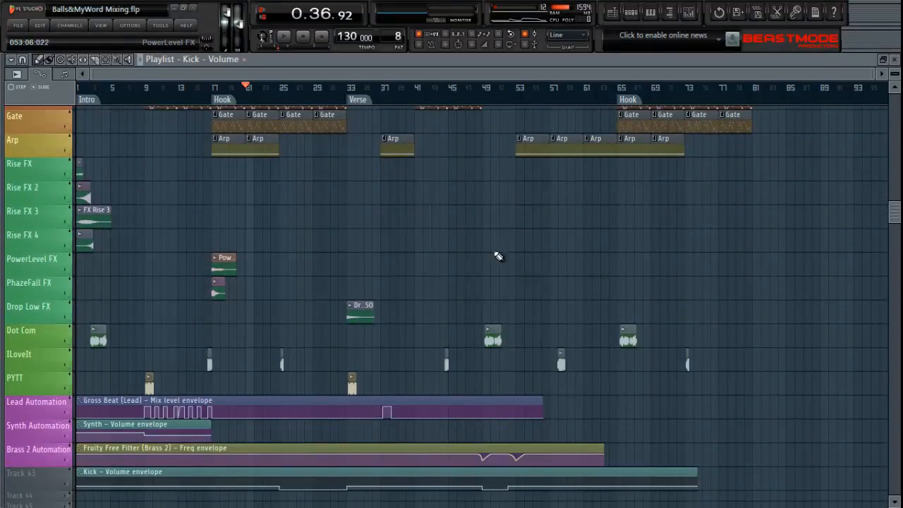
pyautogui.scroll(20, 491, 232)
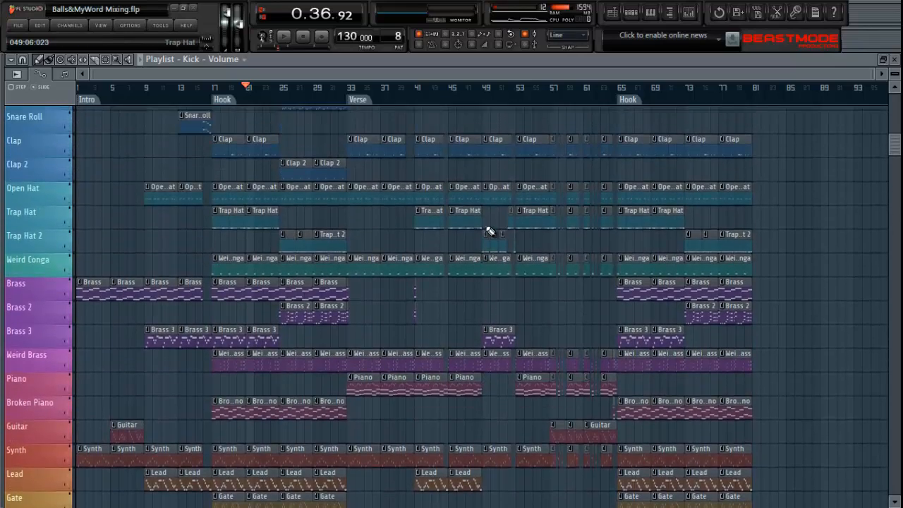
pyautogui.scroll(7, 490, 231)
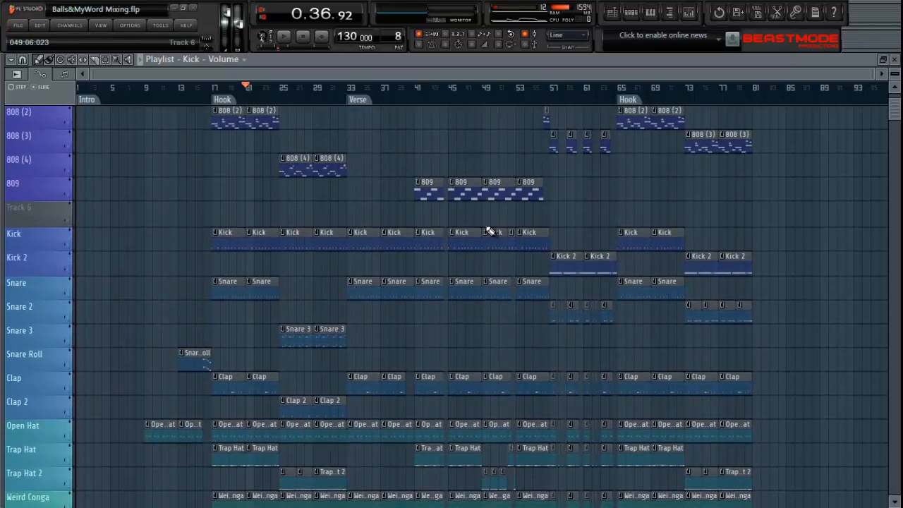
pyautogui.scroll(-20, 491, 232)
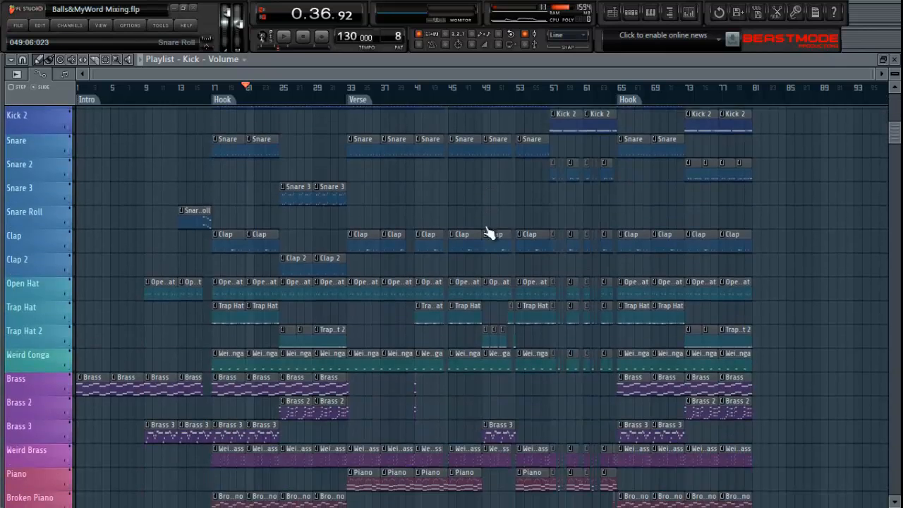
# Play the song from bar 21 to the start of the Verse to hear the realigned Kick volume automation, and stop.
pyautogui.press('space')
pyautogui.scroll(-6, 490, 231)
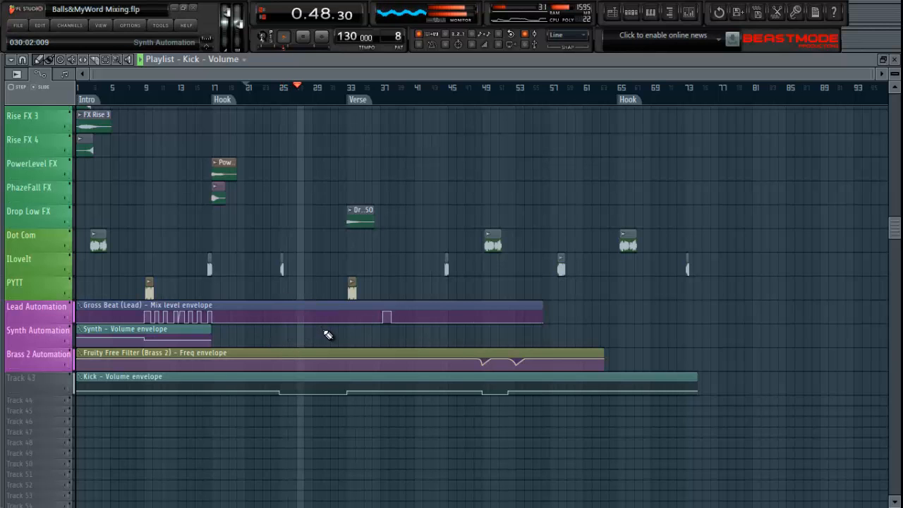
pyautogui.scroll(10, 332, 351)
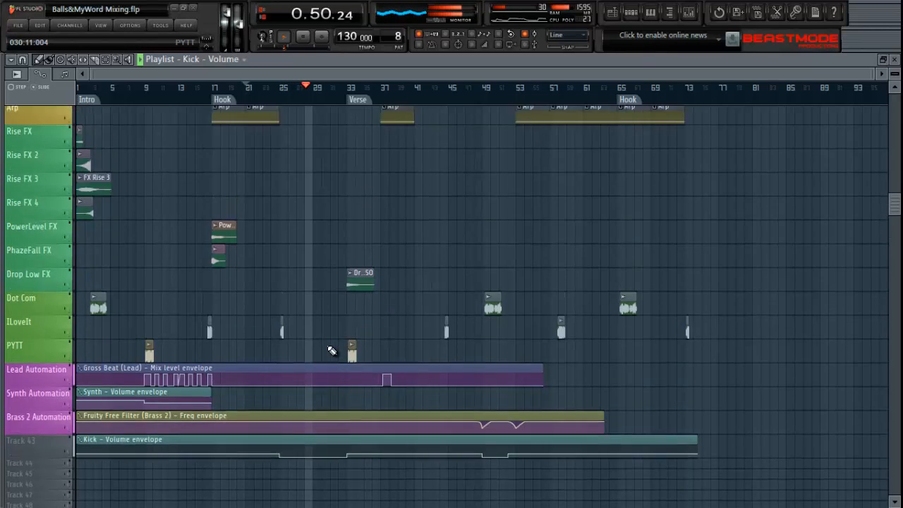
pyautogui.scroll(5, 332, 351)
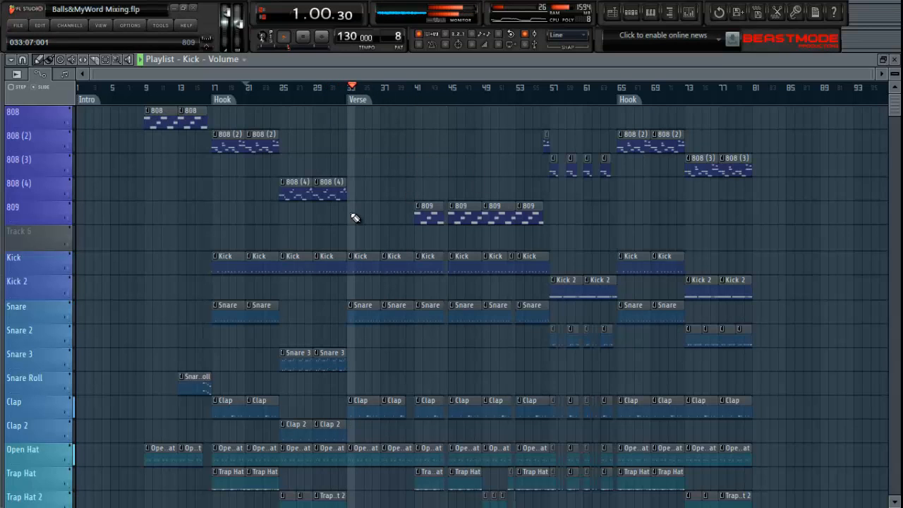
pyautogui.press('space')
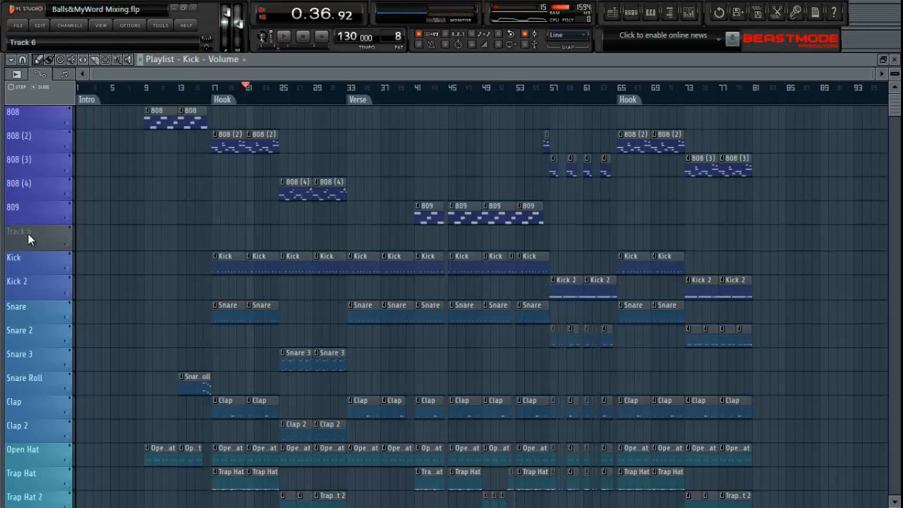
# Delete the empty Track 6 between the 809 and Kick tracks.
pyautogui.rightClick(29, 239)
pyautogui.click(18, 240)
pyautogui.rightClick(18, 240)
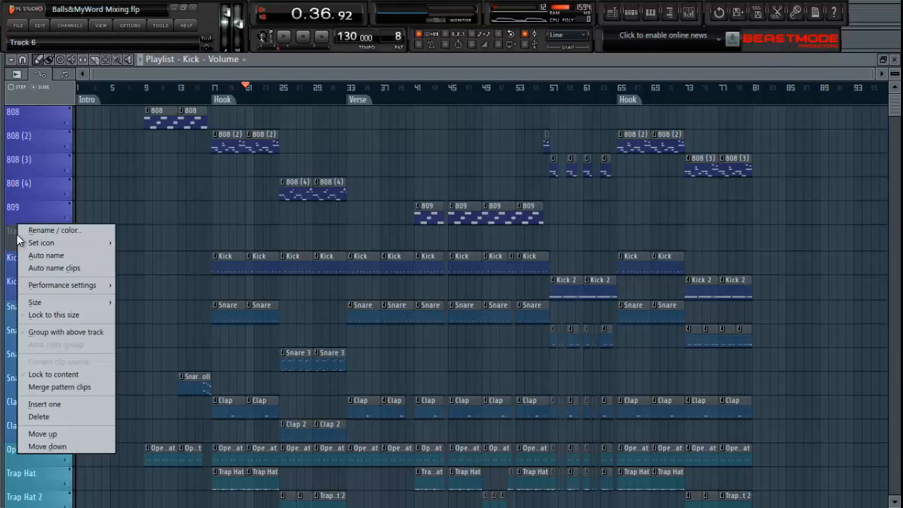
pyautogui.click(67, 416)
pyautogui.click(513, 294)
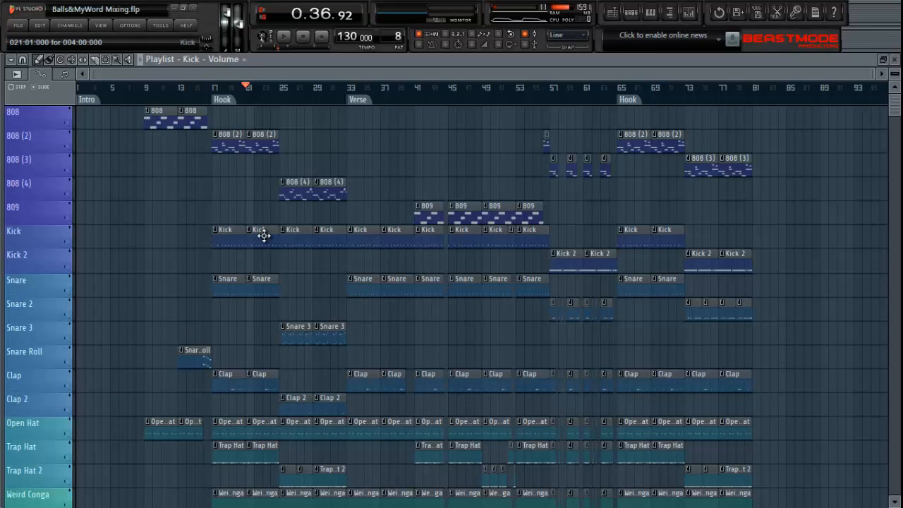
# Increase the height of Track 42 to enlarge the Kick volume envelope.
pyautogui.scroll(-5, 262, 235)
pyautogui.scroll(-9, 263, 235)
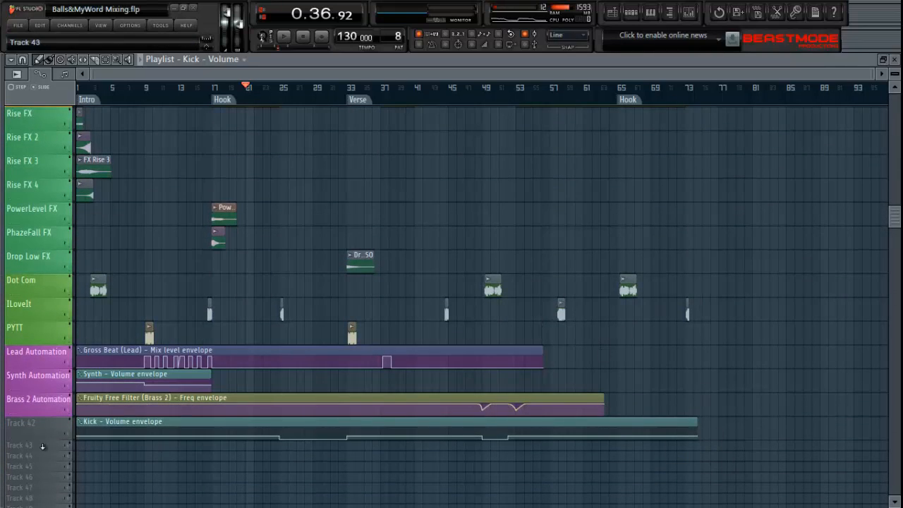
pyautogui.moveTo(44, 440); pyautogui.dragTo(43, 492)
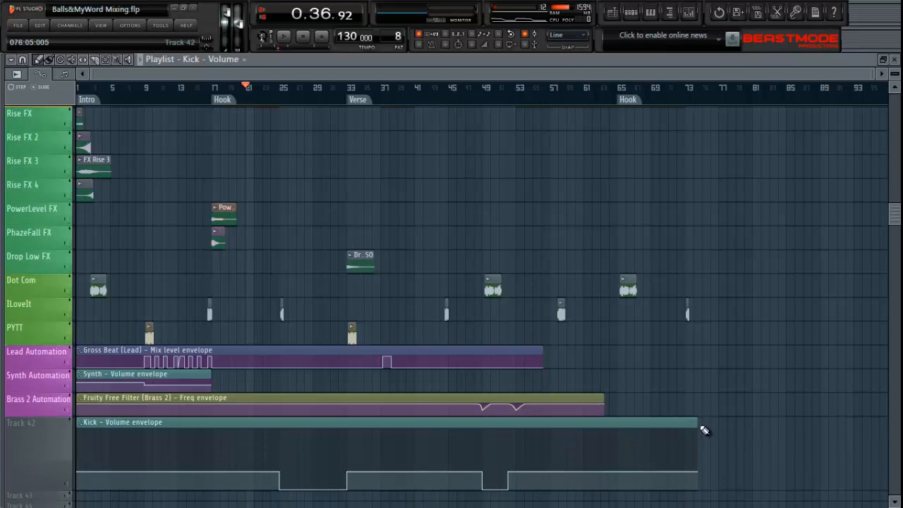
# Pull the envelope's last point back to about bar 72 and lengthen the Kick volume clip to about bar 76.
pyautogui.moveTo(699, 425)
pyautogui.mouseDown()
pyautogui.moveTo(548, 427)
pyautogui.moveTo(739, 425)
pyautogui.moveTo(698, 423)
pyautogui.mouseUp()
pyautogui.moveTo(702, 474); pyautogui.dragTo(687, 469)
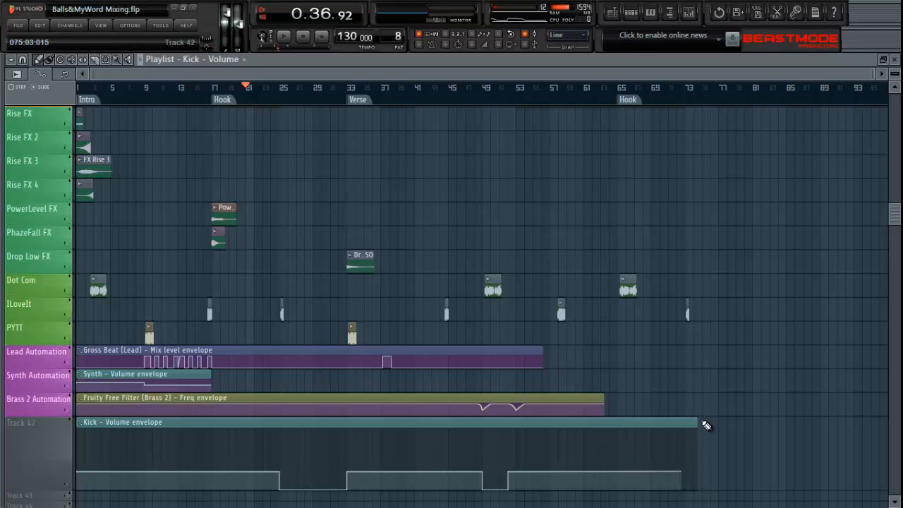
pyautogui.moveTo(702, 423)
pyautogui.mouseDown()
pyautogui.moveTo(646, 423)
pyautogui.moveTo(714, 433)
pyautogui.mouseUp()
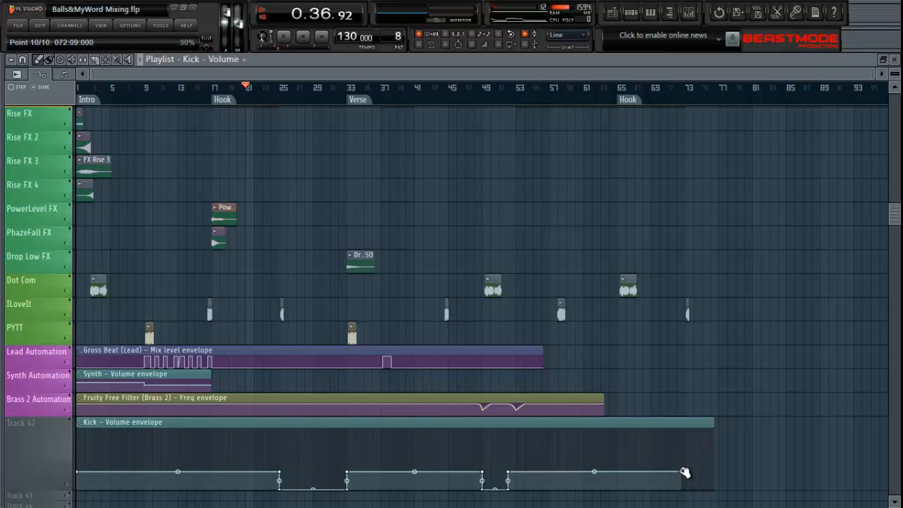
# Move the Kick volume envelope's last point to about bar 54, paste the 30% value into it, and trim the clip end to it.
pyautogui.moveTo(682, 471); pyautogui.dragTo(541, 475)
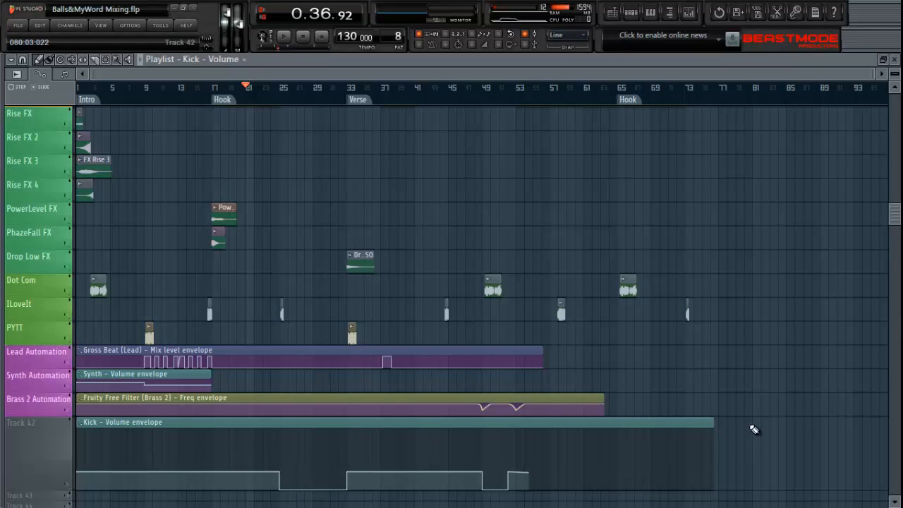
pyautogui.rightClick(532, 474)
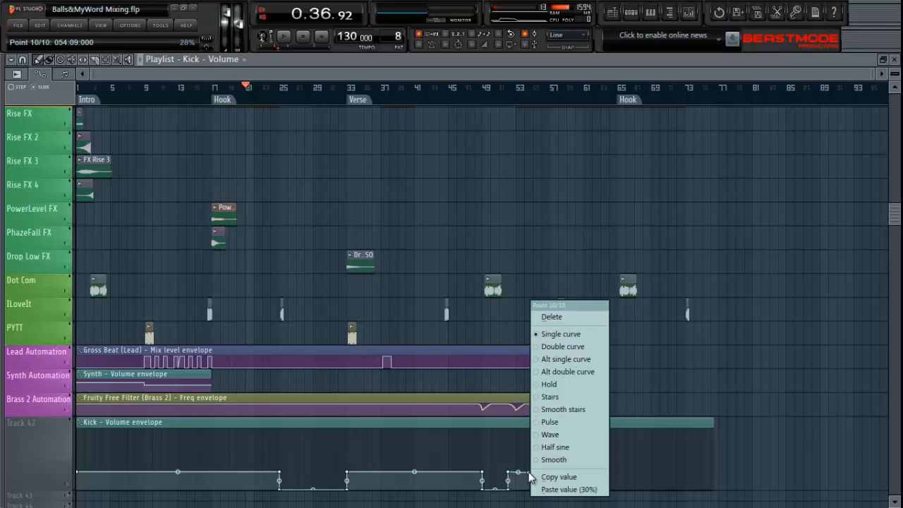
pyautogui.click(562, 491)
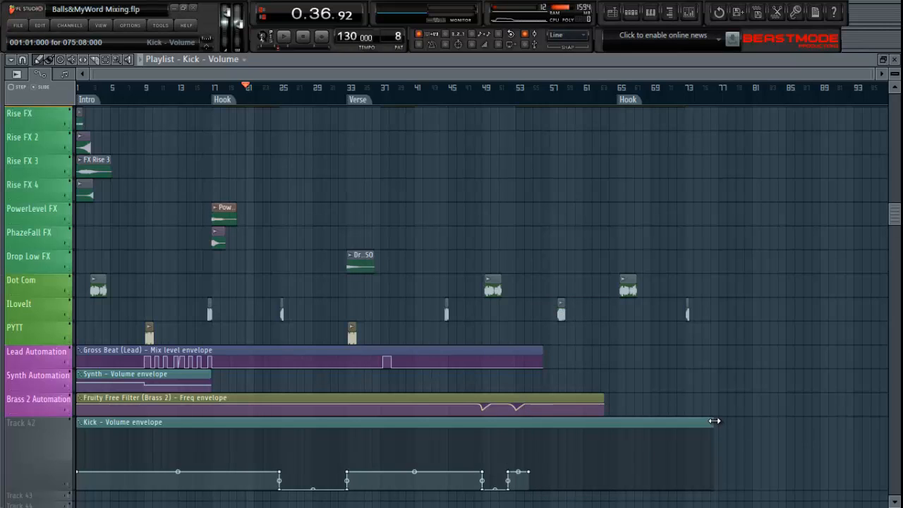
pyautogui.moveTo(712, 423); pyautogui.dragTo(530, 416)
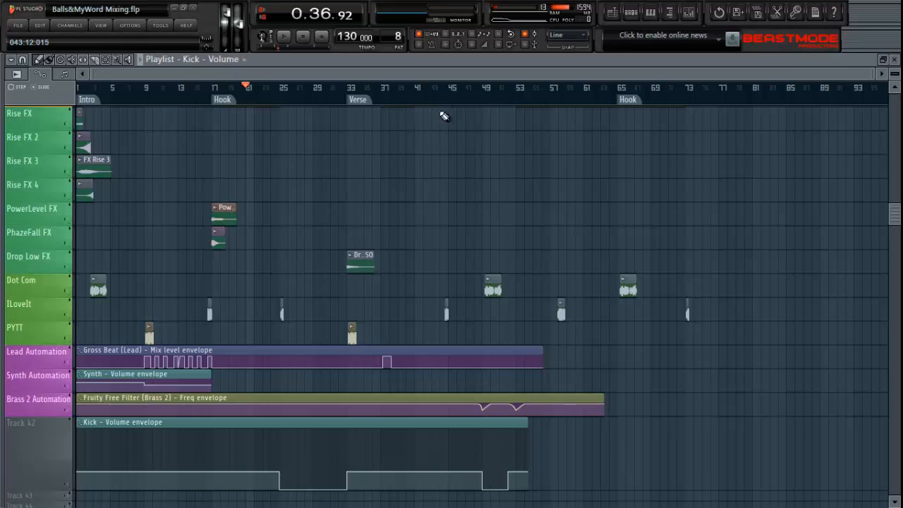
pyautogui.scroll(15, 632, 148)
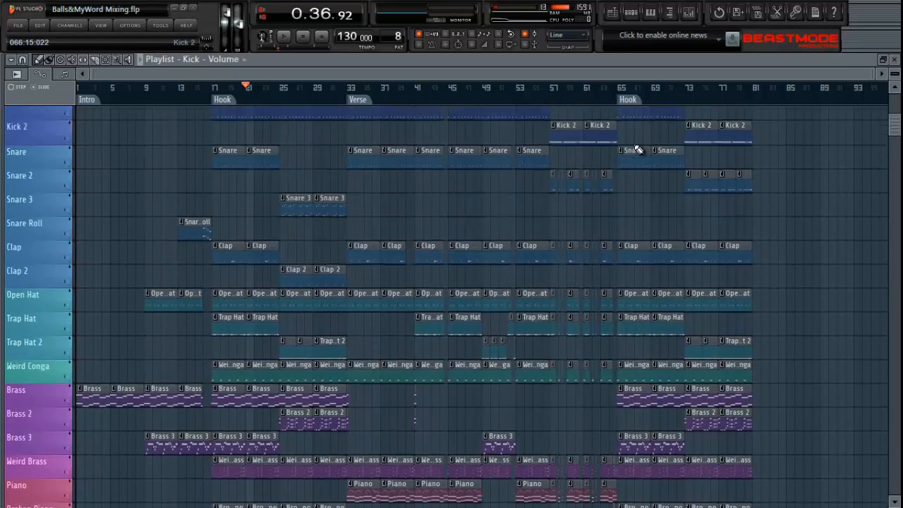
pyautogui.scroll(5, 637, 150)
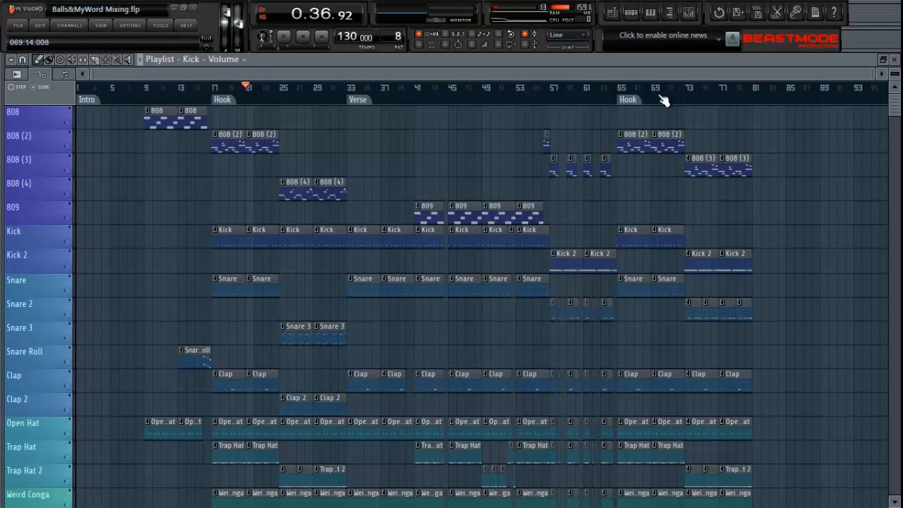
pyautogui.scroll(-15, 680, 228)
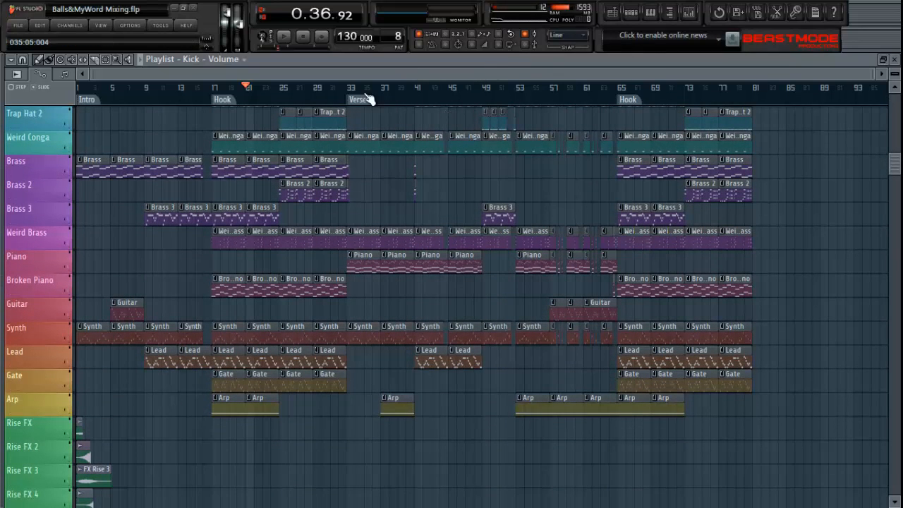
# Play the song from bar 21 into the second half of the first hook and review which tracks come in.
pyautogui.scroll(15, 298, 113)
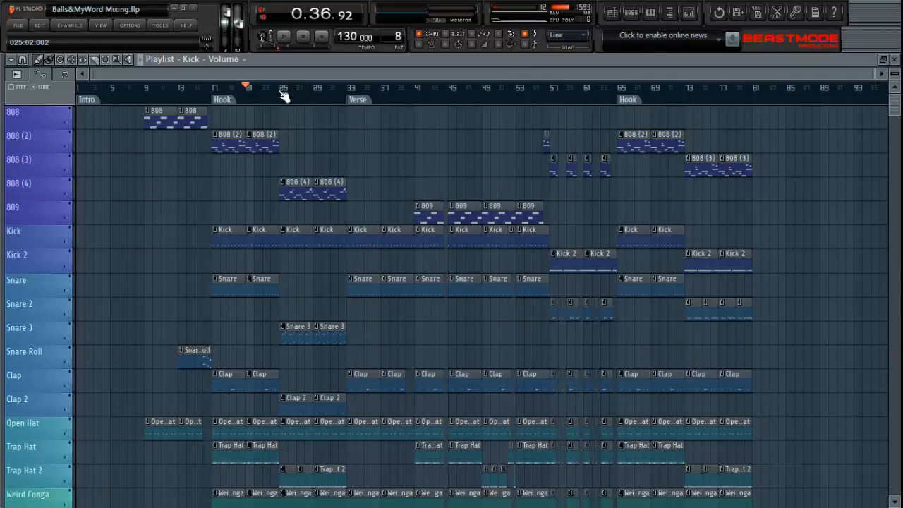
pyautogui.click(282, 96)
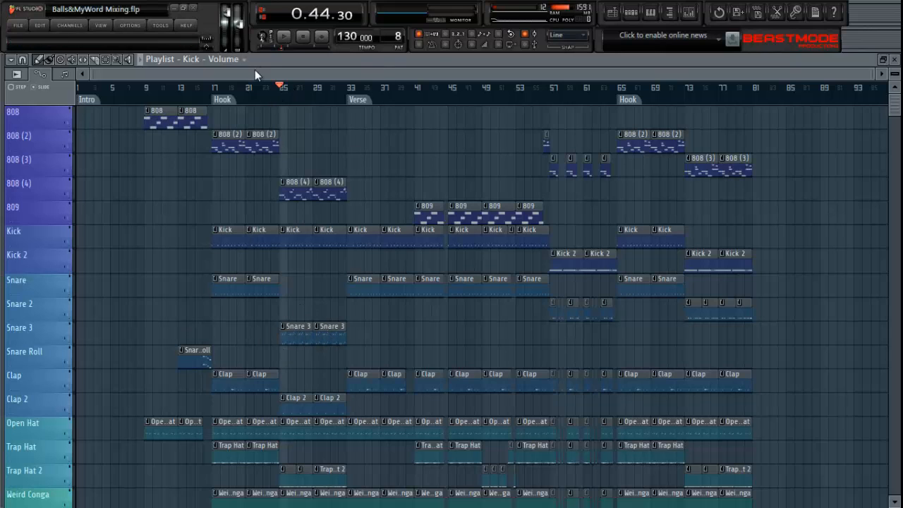
pyautogui.click(252, 96)
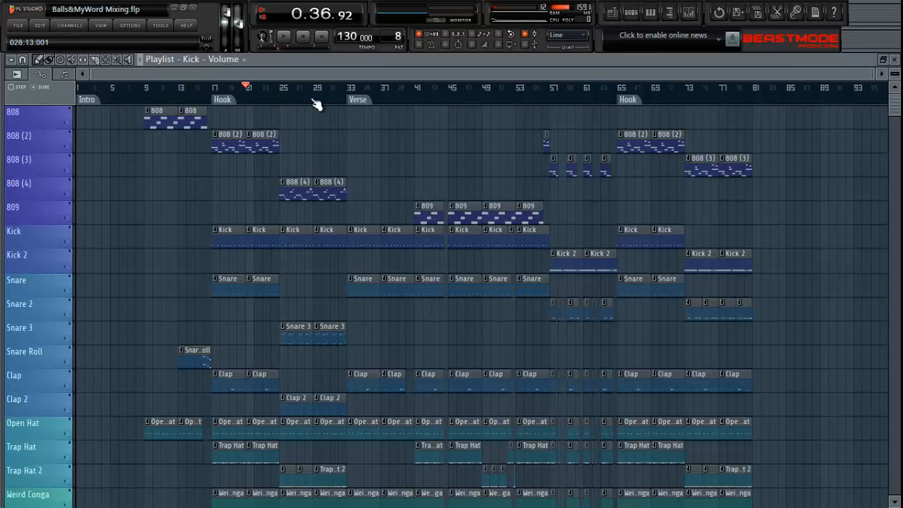
pyautogui.press('space')
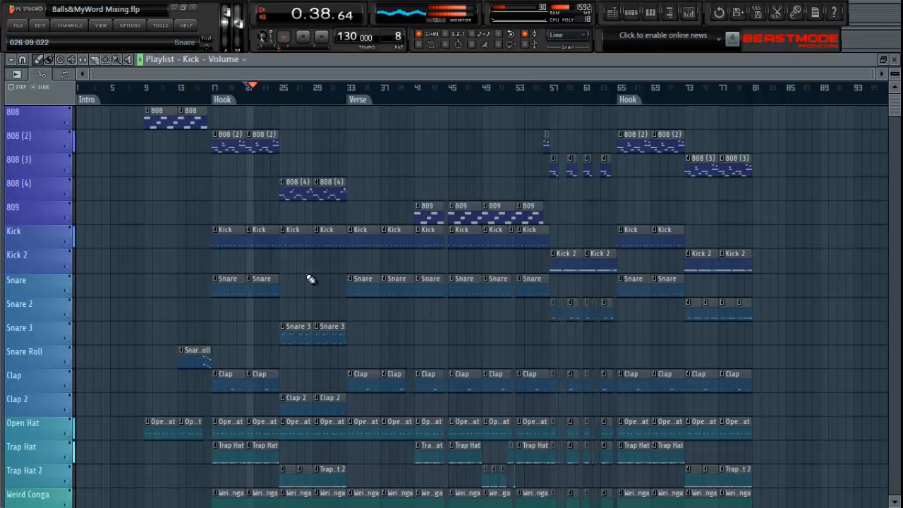
pyautogui.scroll(-10, 295, 300)
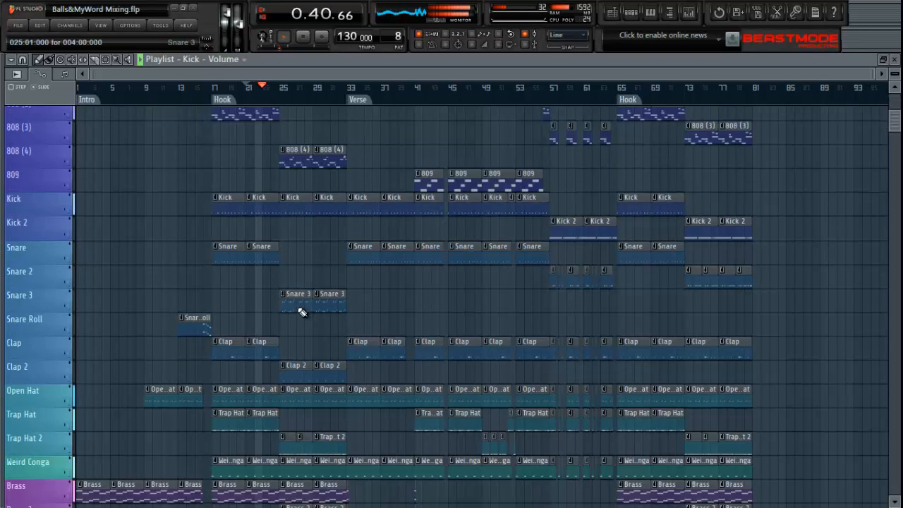
pyautogui.scroll(-10, 300, 310)
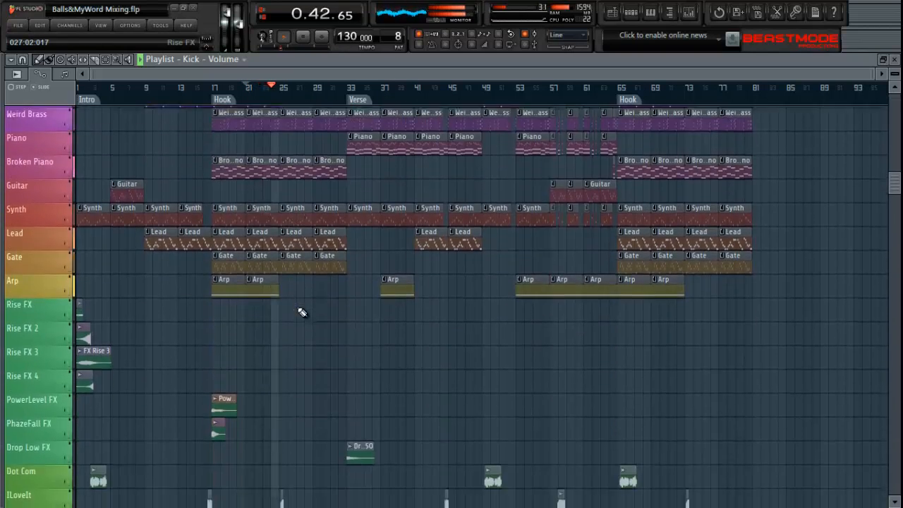
pyautogui.scroll(6, 302, 312)
pyautogui.scroll(10, 302, 312)
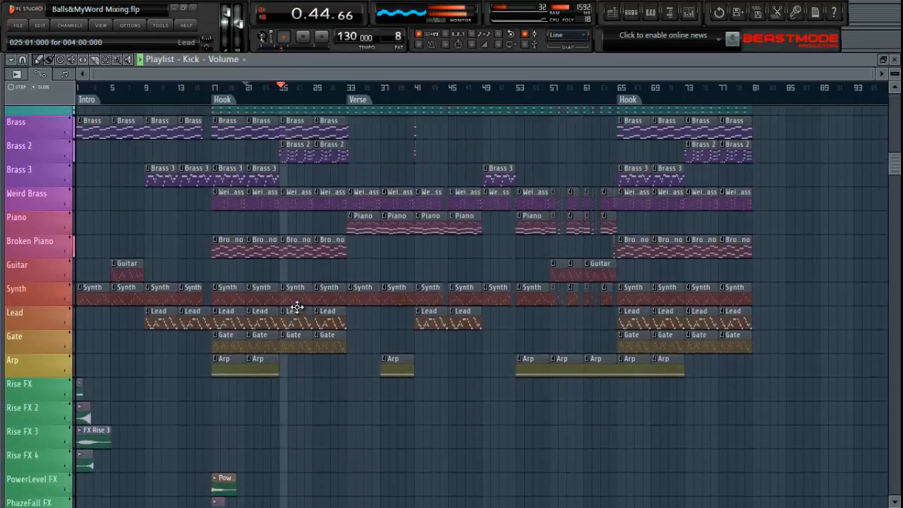
pyautogui.press('space')
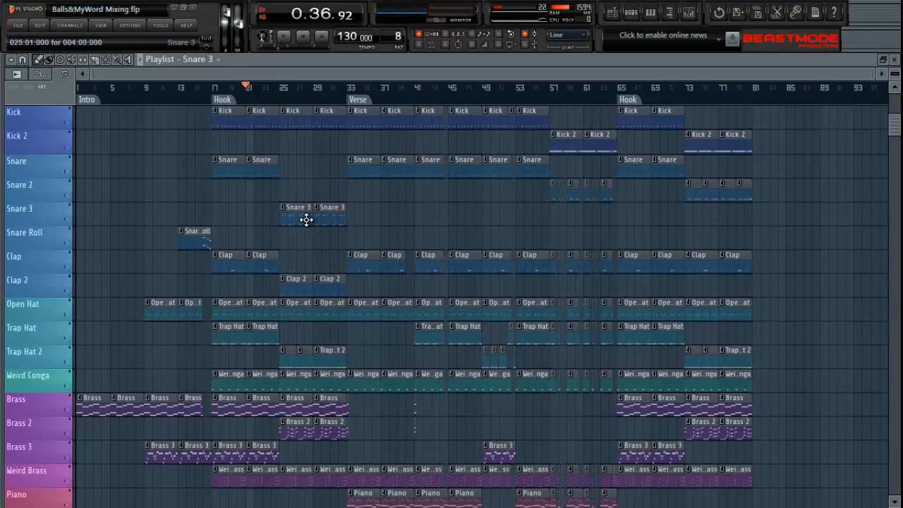
# Inspect the notes of the Snare 3 clip at bar 25 and locate its Snare 2 channel in the channel rack.
pyautogui.doubleClick(307, 220)
pyautogui.scroll(-5, 432, 99)
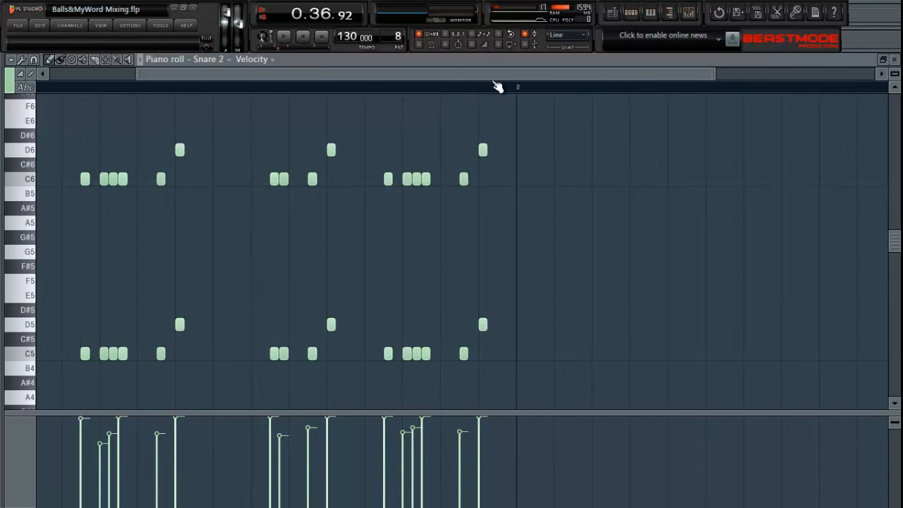
pyautogui.scroll(-2, 498, 86)
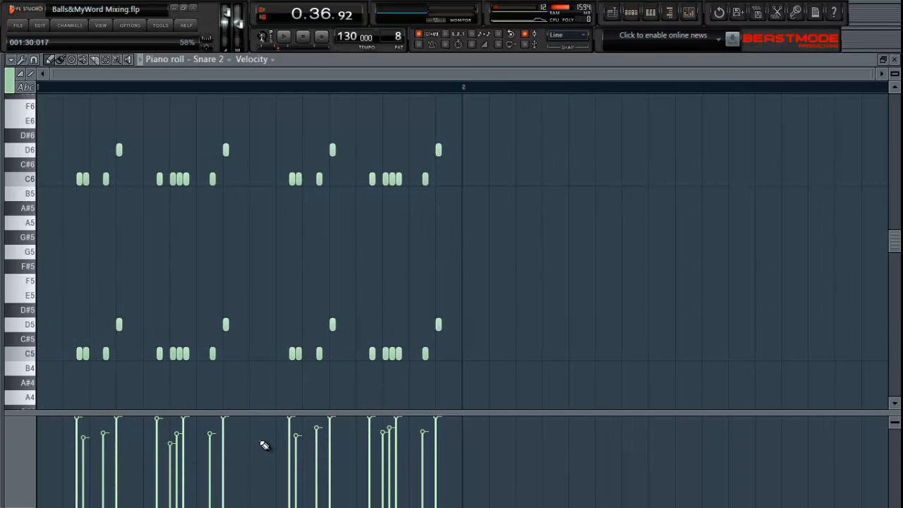
pyautogui.click(651, 13)
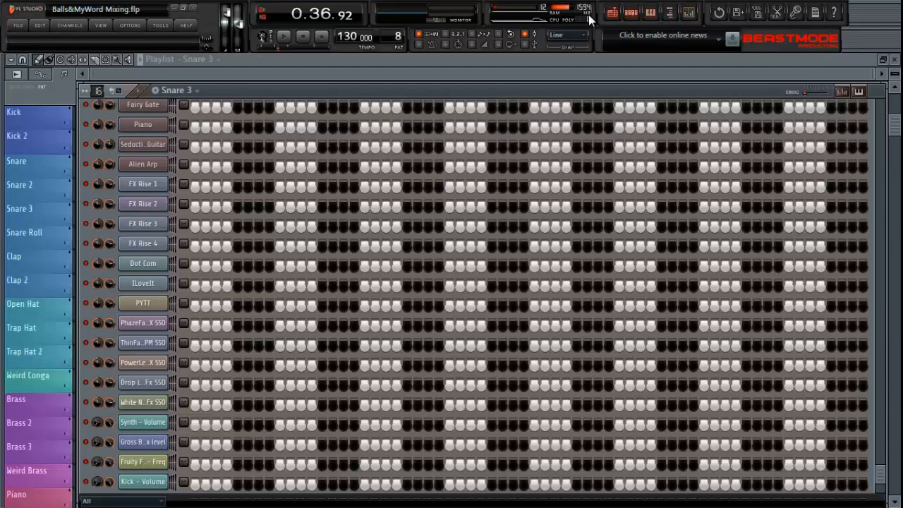
pyautogui.scroll(10, 269, 127)
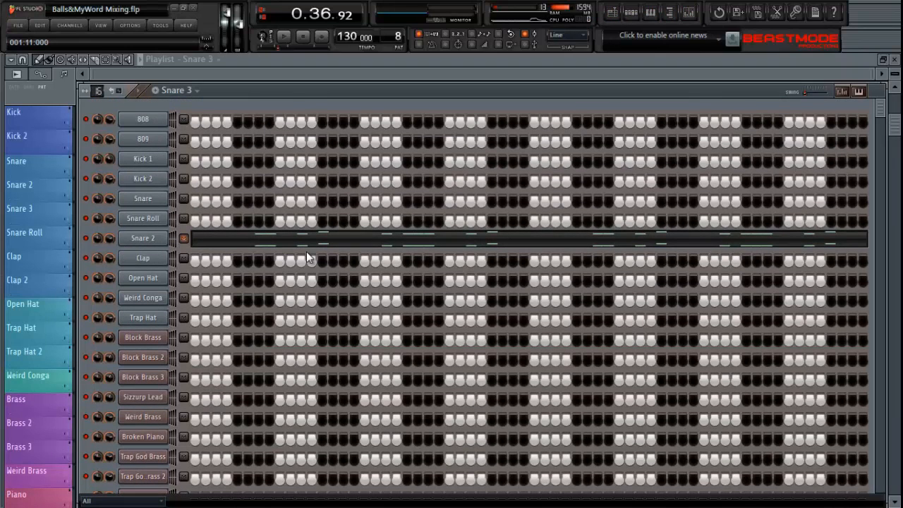
# Set the Snare 2 channel volume to about 85% while the song plays from bar 21.
pyautogui.press('space')
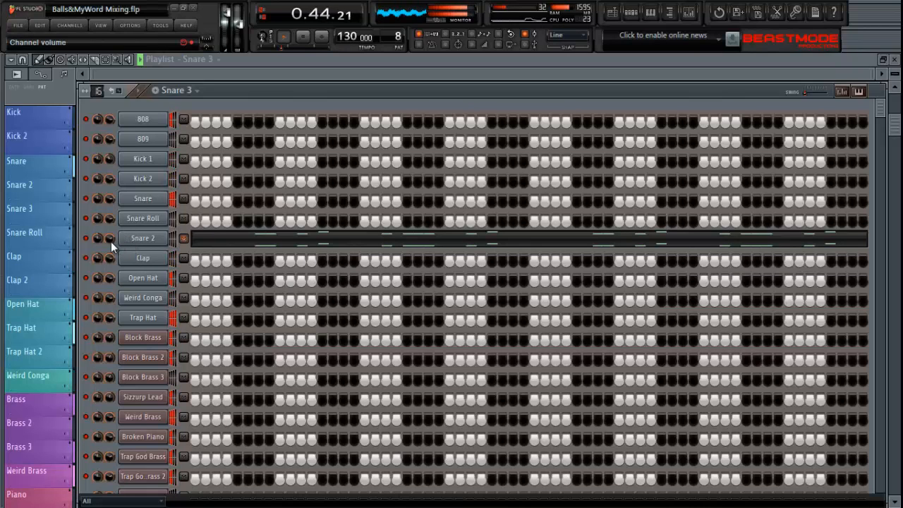
pyautogui.moveTo(108, 238)
pyautogui.mouseDown()
pyautogui.moveTo(107, 219)
pyautogui.moveTo(109, 240)
pyautogui.mouseUp()
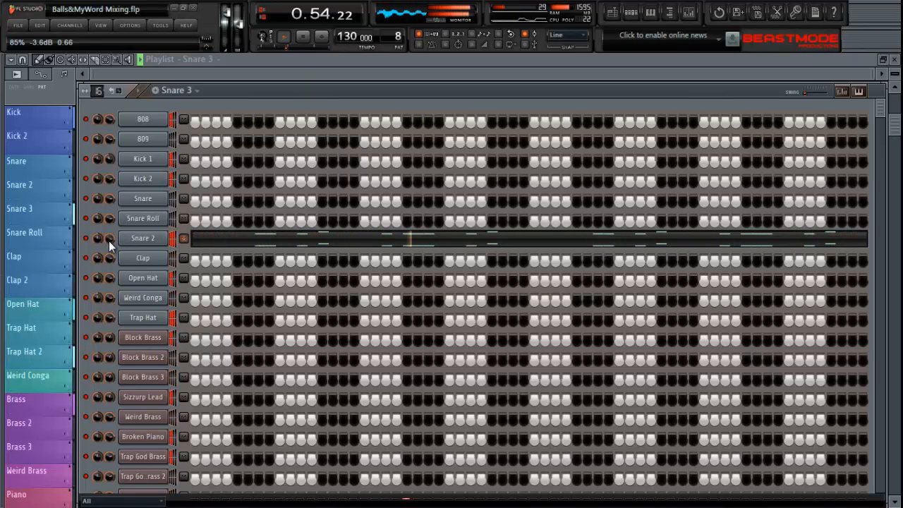
pyautogui.press('space')
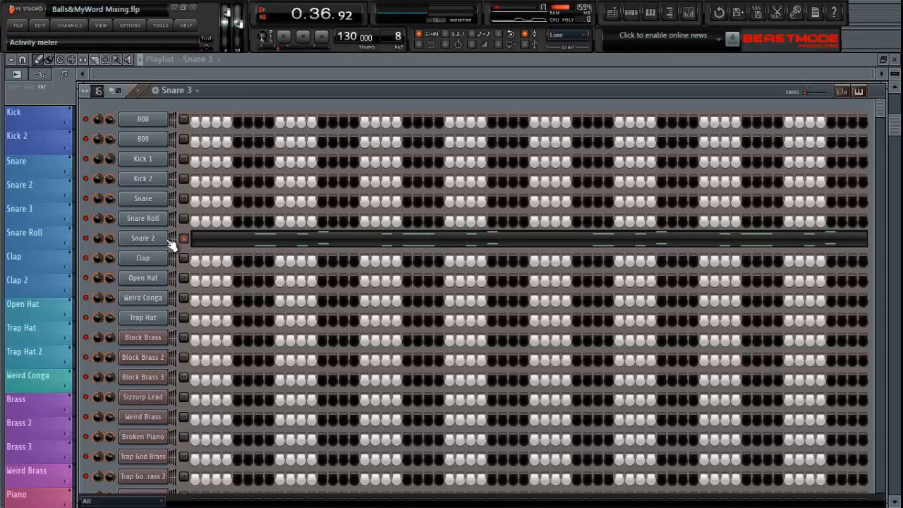
# Raise the Snare 2 channel volume to about 89% while the song plays from bar 21.
pyautogui.press('space')
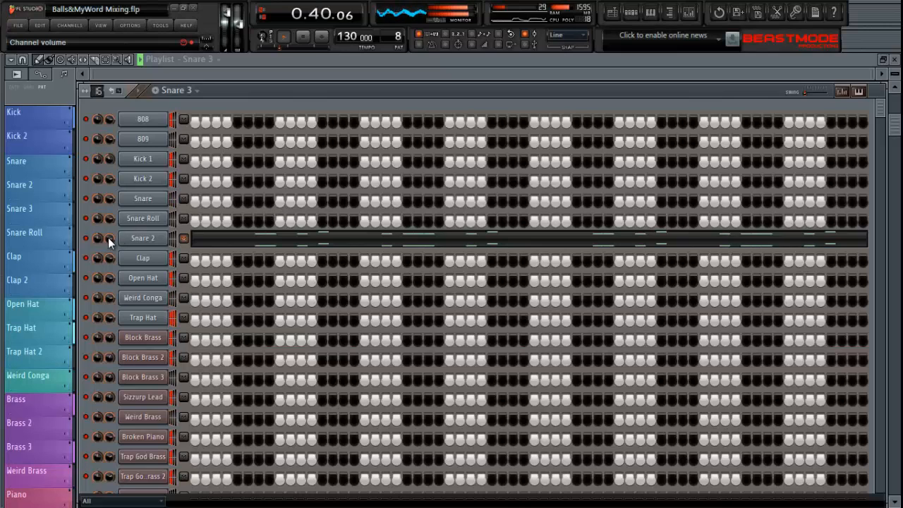
pyautogui.scroll(3, 109, 238)
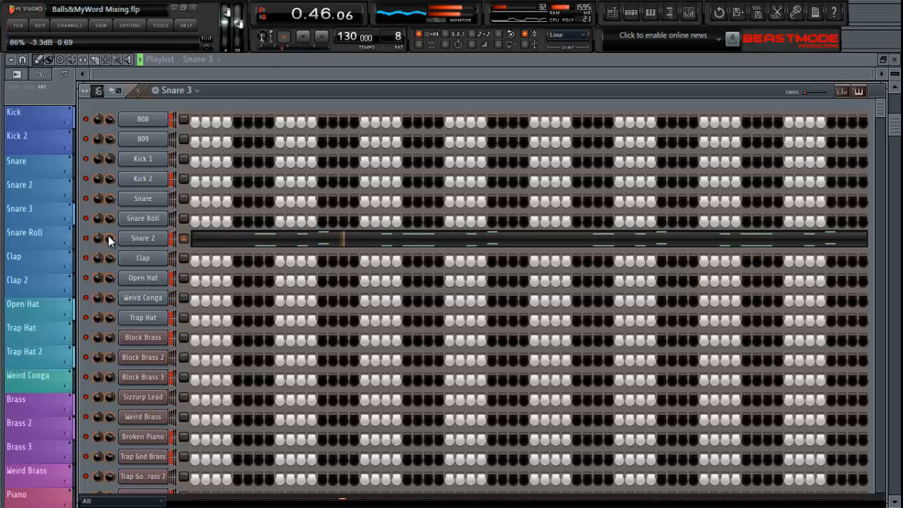
pyautogui.scroll(1, 109, 238)
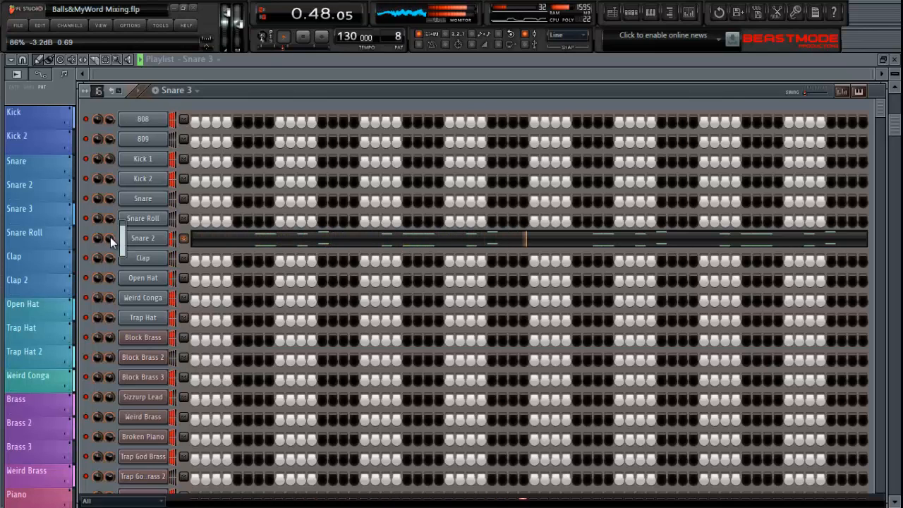
pyautogui.scroll(2, 110, 236)
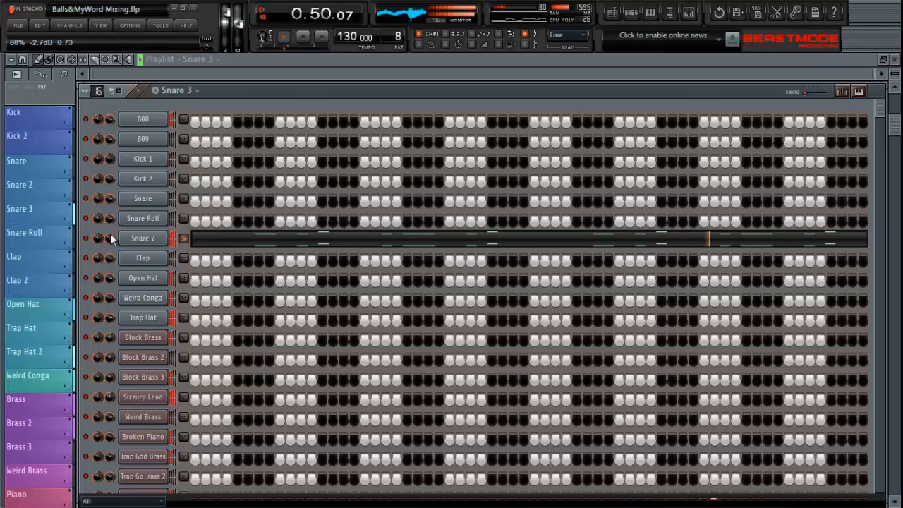
pyautogui.scroll(1, 110, 238)
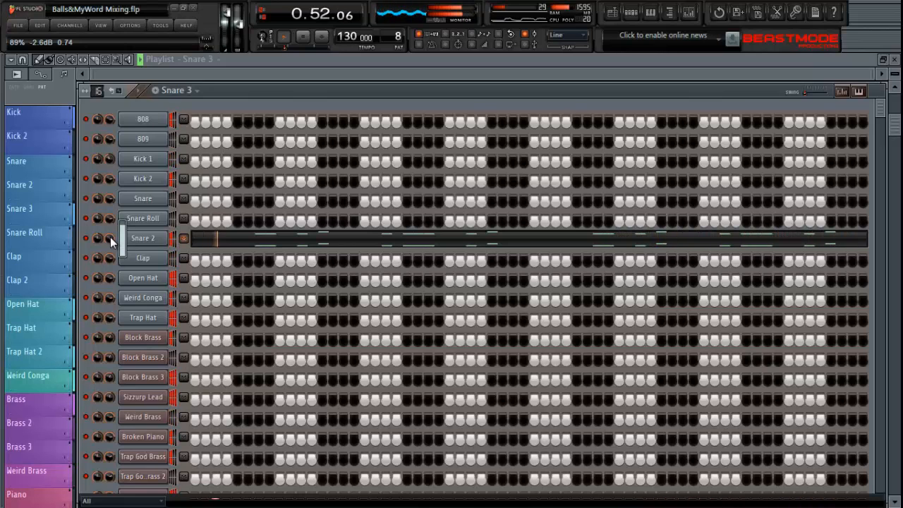
pyautogui.scroll(1, 110, 238)
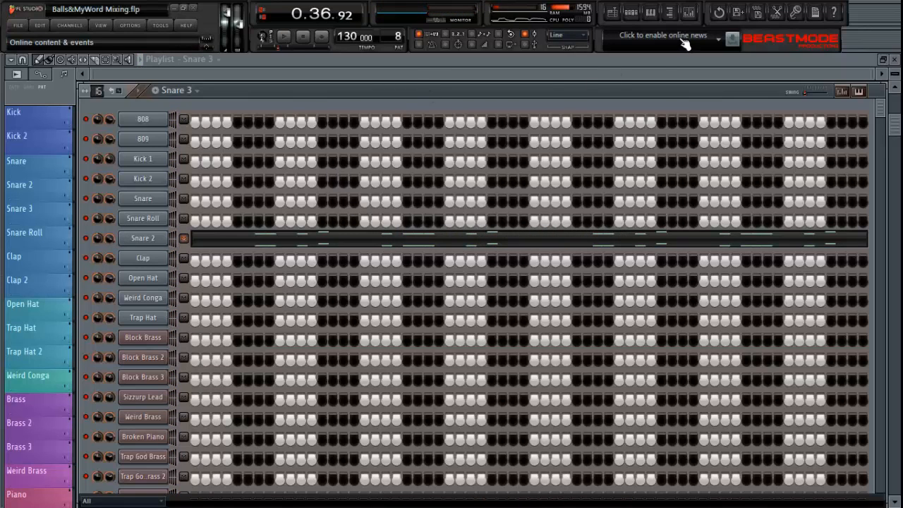
# Review the full Snare 2 note pattern and its velocities in the piano roll.
pyautogui.click(652, 14)
pyautogui.scroll(-4, 399, 90)
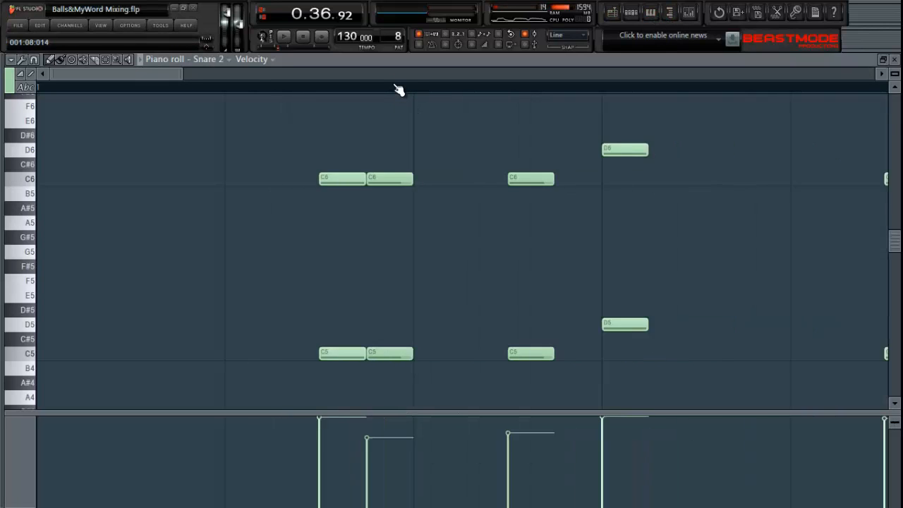
pyautogui.scroll(-6, 400, 90)
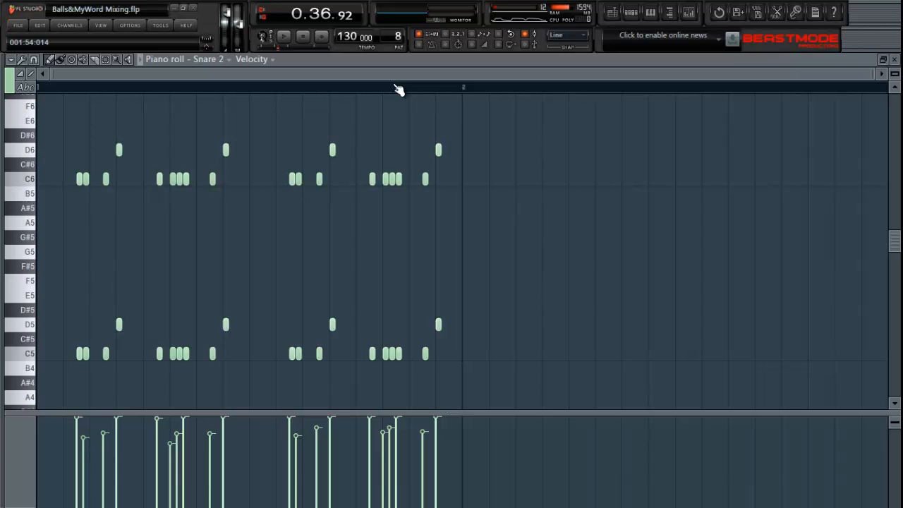
pyautogui.click(651, 13)
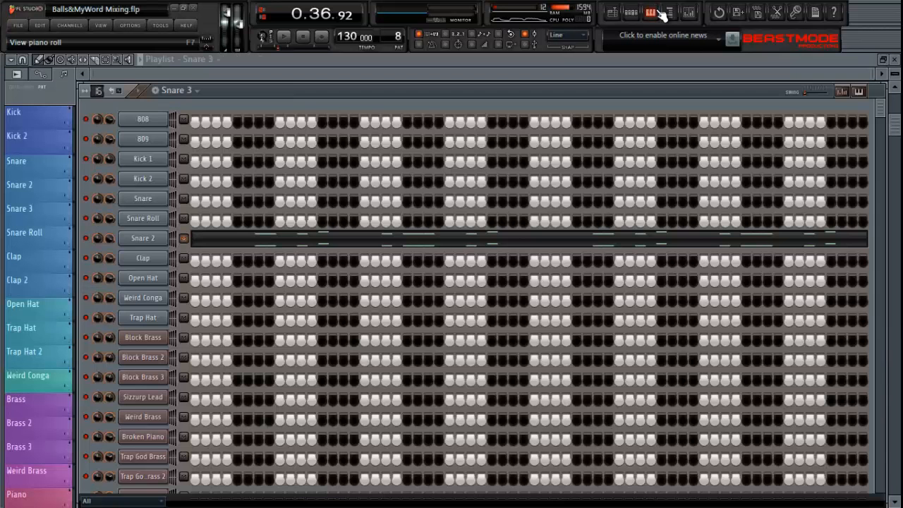
# Return to the playlist and play the song from bar 21 to hear the brass parts in the hook.
pyautogui.click(612, 13)
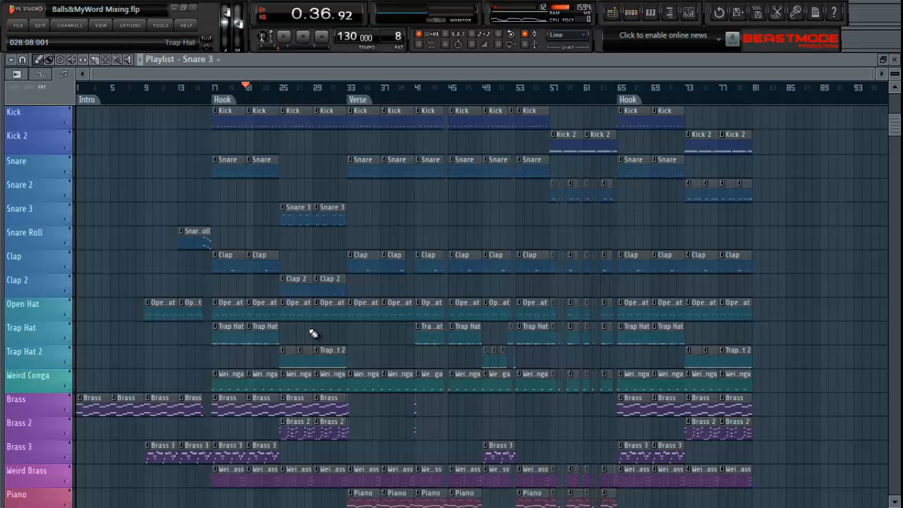
pyautogui.scroll(-5, 323, 423)
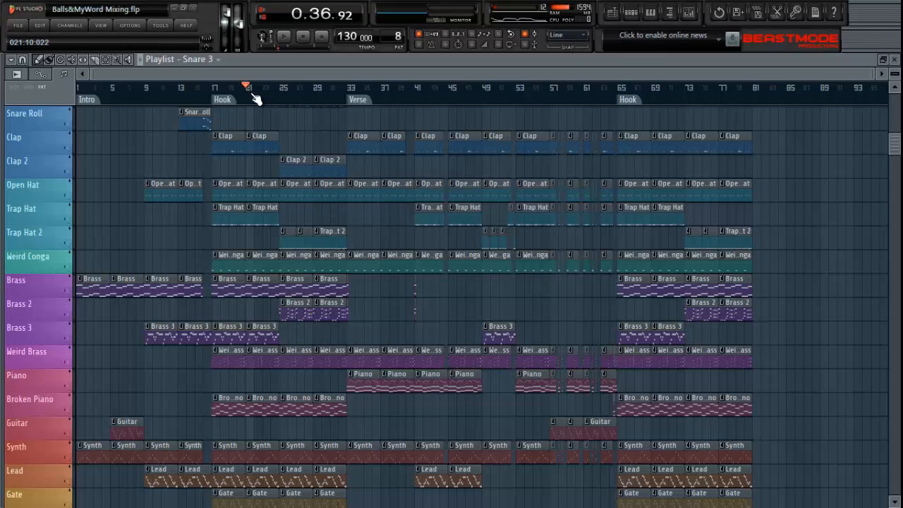
pyautogui.press('space')
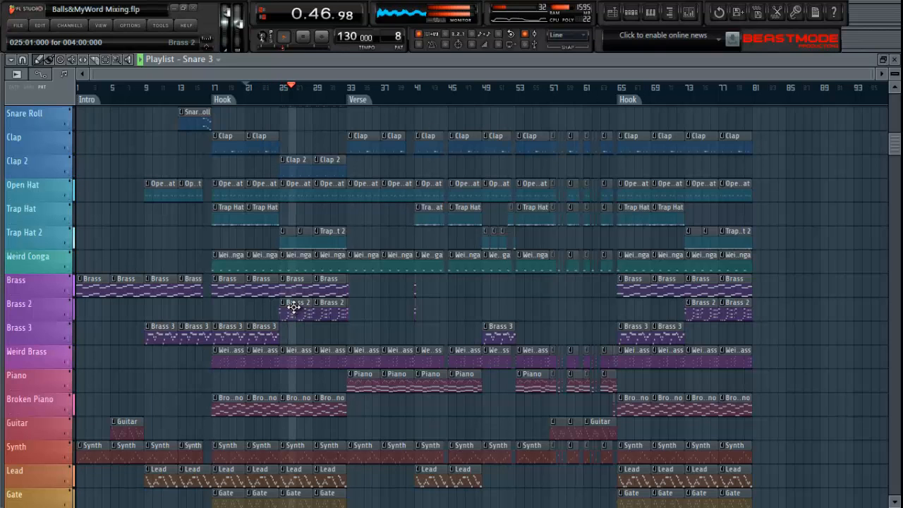
pyautogui.press('space')
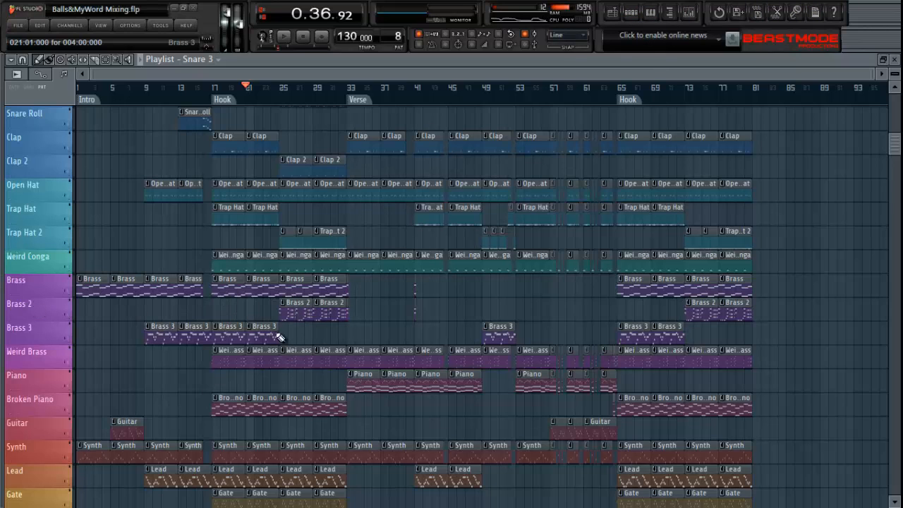
# Inspect the Block Brass 3 notes of the Brass 2 clip at bar 25 across the whole pattern.
pyautogui.doubleClick(299, 311)
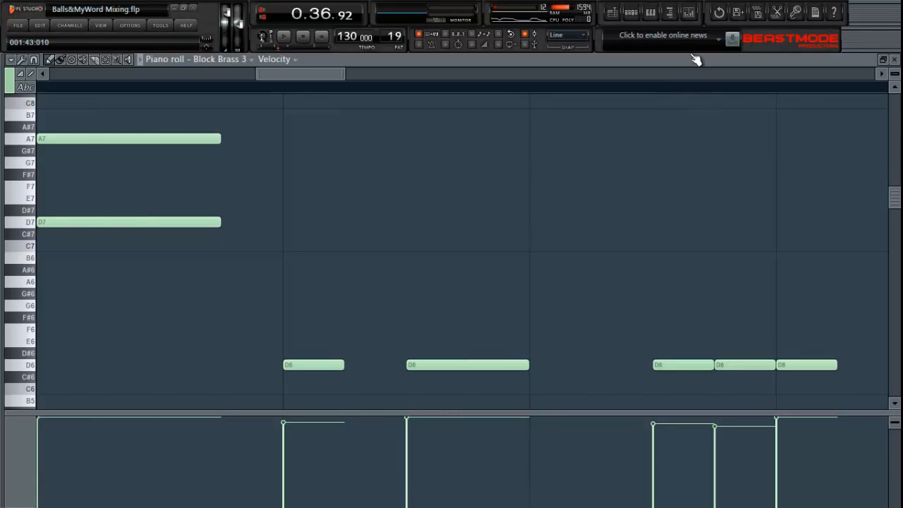
pyautogui.scroll(-6, 660, 90)
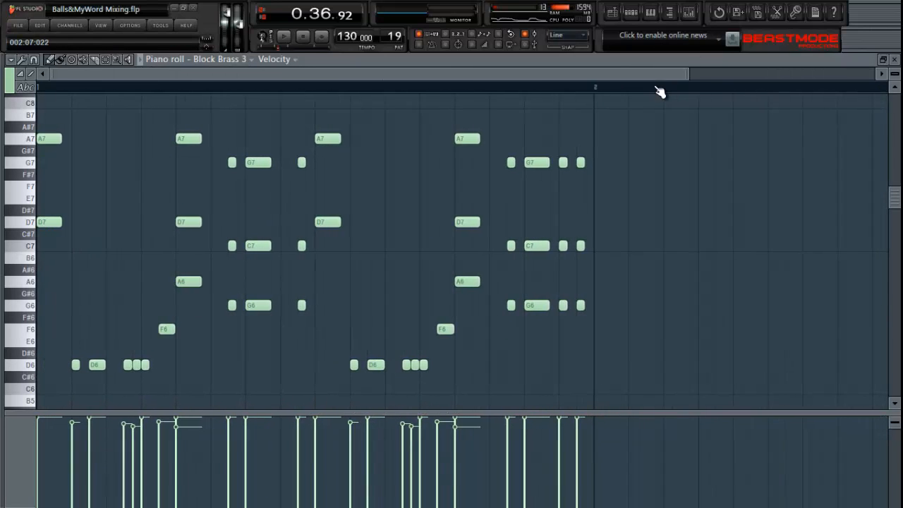
pyautogui.click(652, 14)
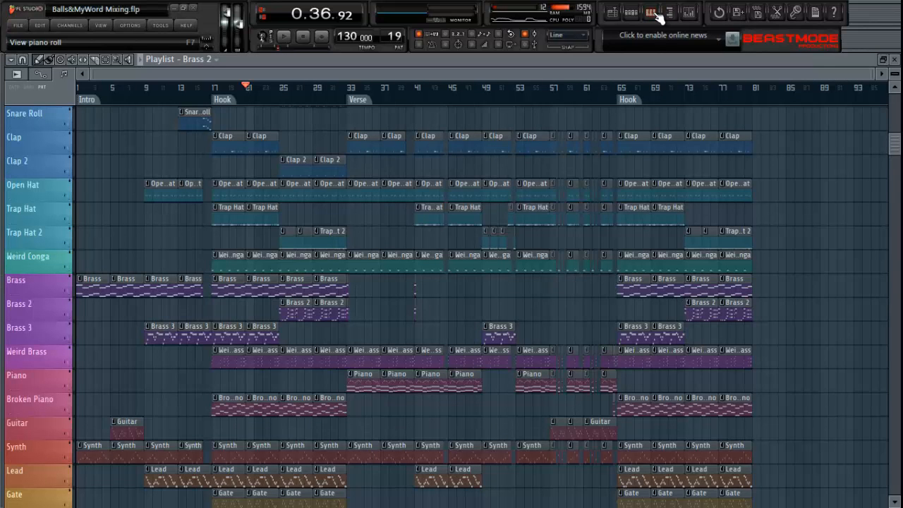
pyautogui.click(652, 13)
pyautogui.scroll(-5, 645, 88)
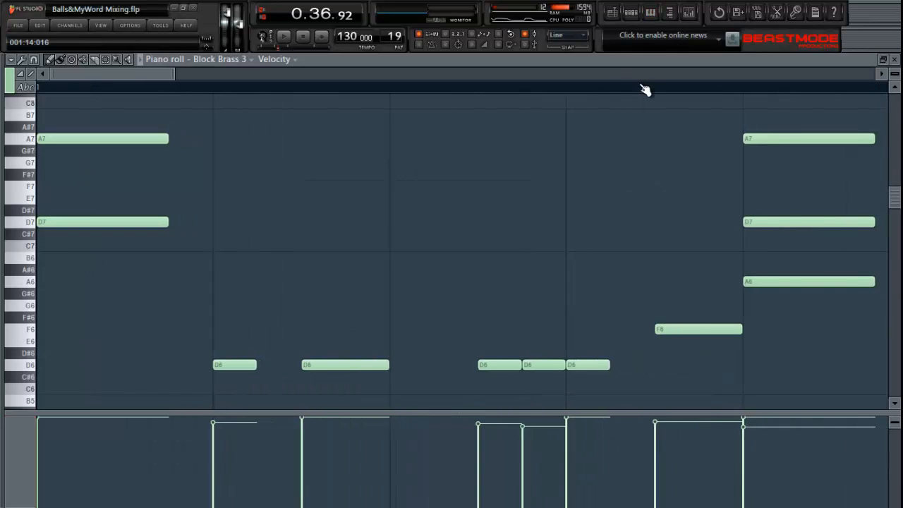
pyautogui.scroll(-3, 645, 89)
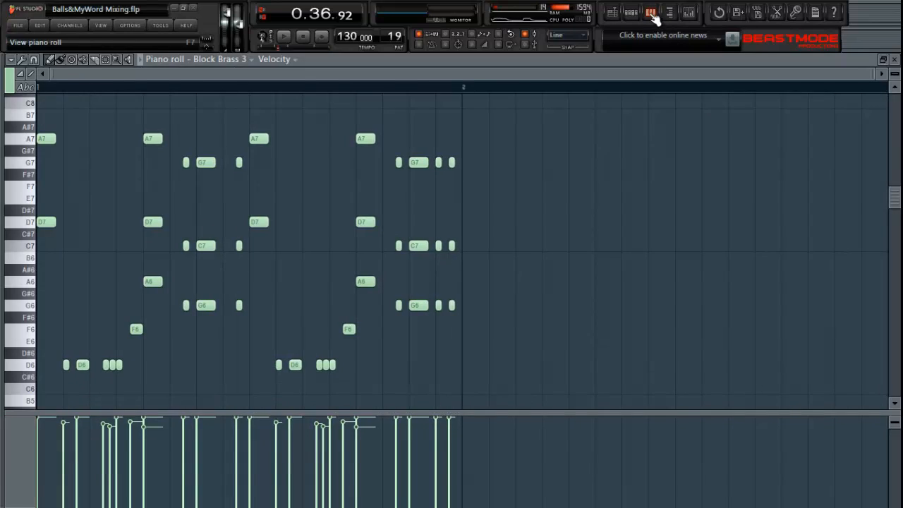
# Reopen the Brass 2 clip at bar 25 and bring up its Block Brass 3 channel in the channel rack.
pyautogui.click(650, 14)
pyautogui.doubleClick(299, 314)
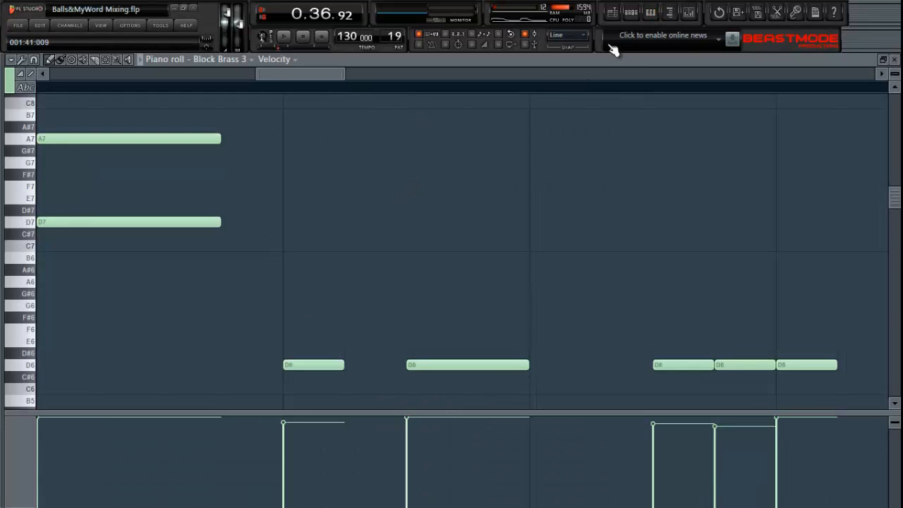
pyautogui.click(639, 15)
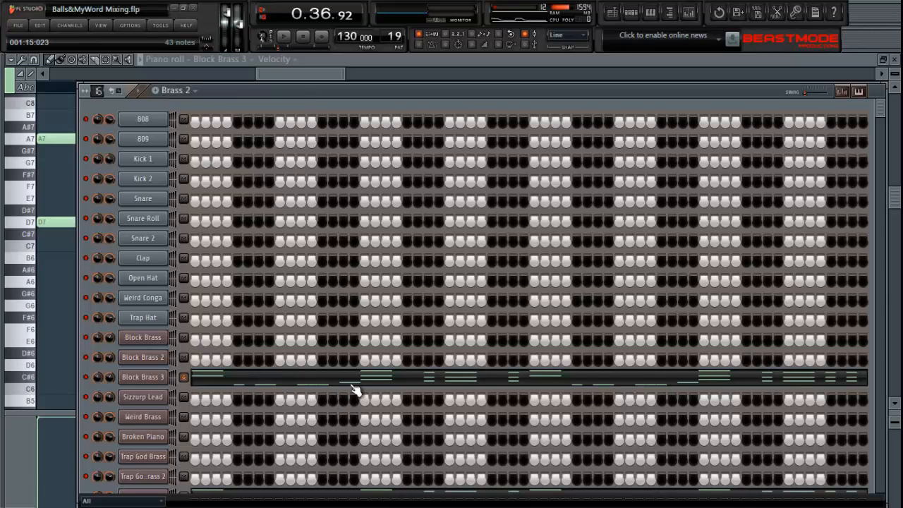
# Open the Brass 3 clip at bar 21 from the playlist and bring up its channels in the channel rack.
pyautogui.scroll(-3, 566, 233)
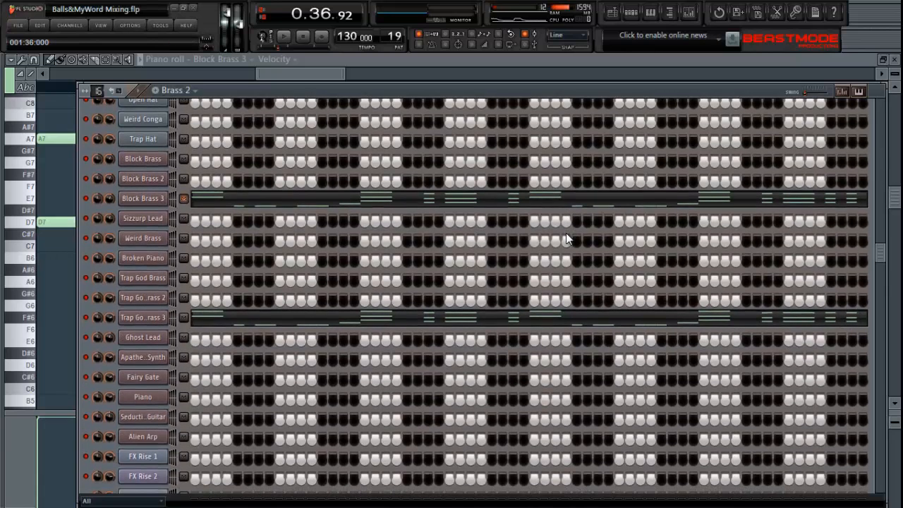
pyautogui.click(274, 38)
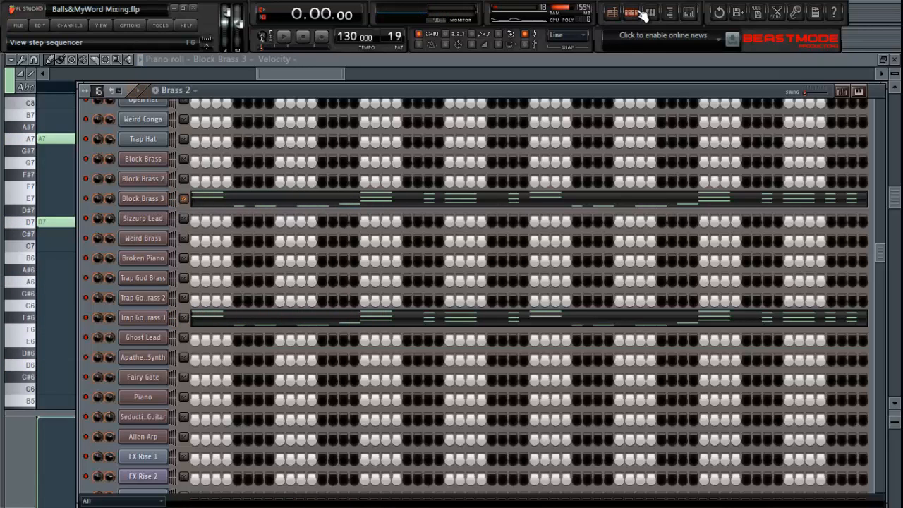
pyautogui.click(635, 13)
pyautogui.click(650, 12)
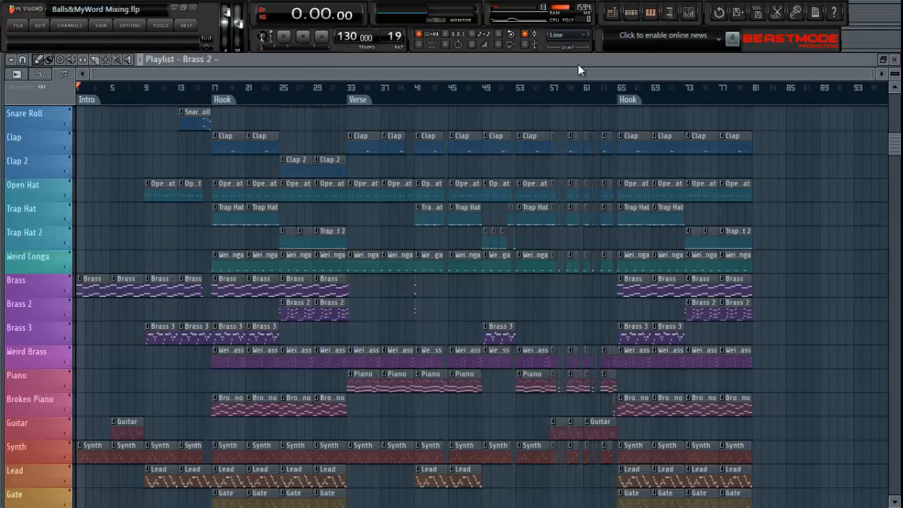
pyautogui.doubleClick(263, 337)
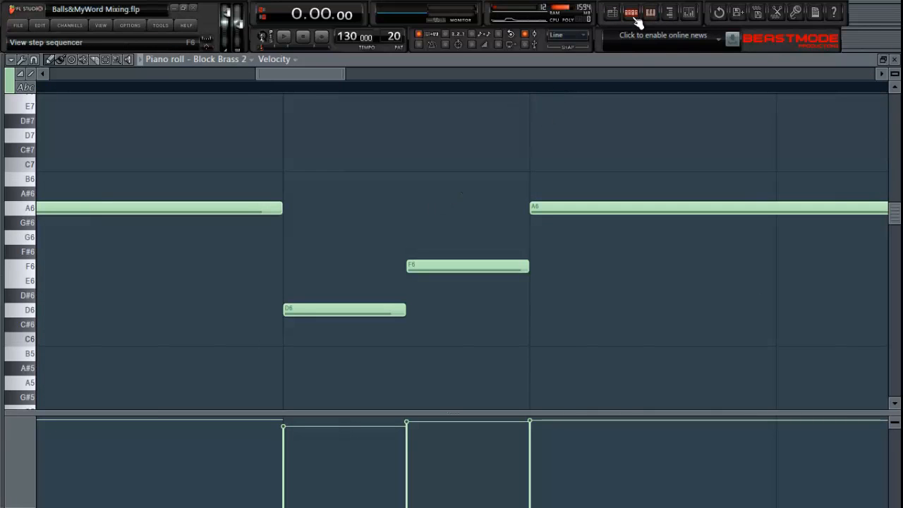
pyautogui.click(635, 15)
# Switch playback from song to pattern mode and play the Brass 3 pattern on its own.
pyautogui.press('space')
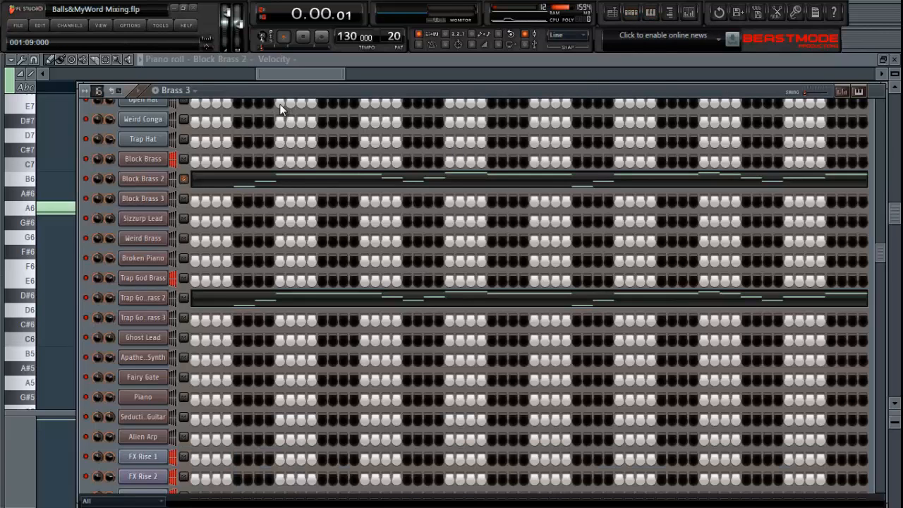
pyautogui.click(301, 37)
pyautogui.click(284, 37)
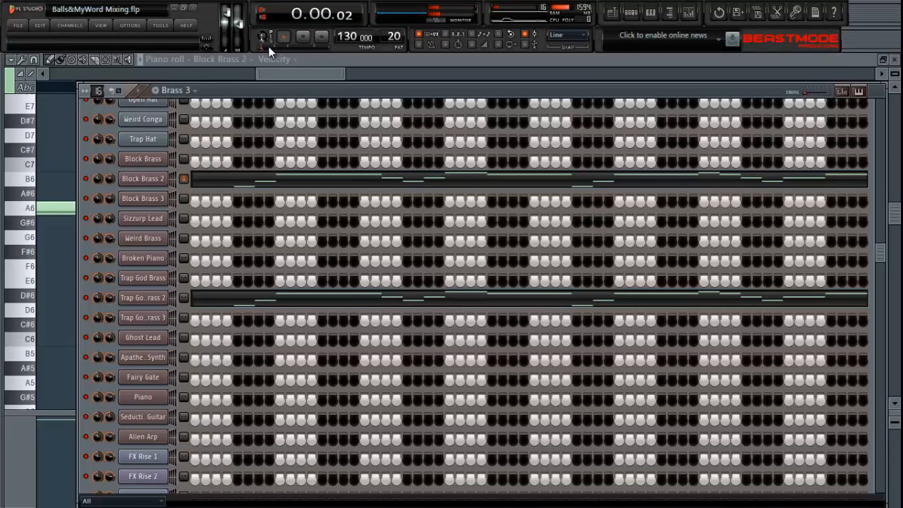
pyautogui.click(270, 37)
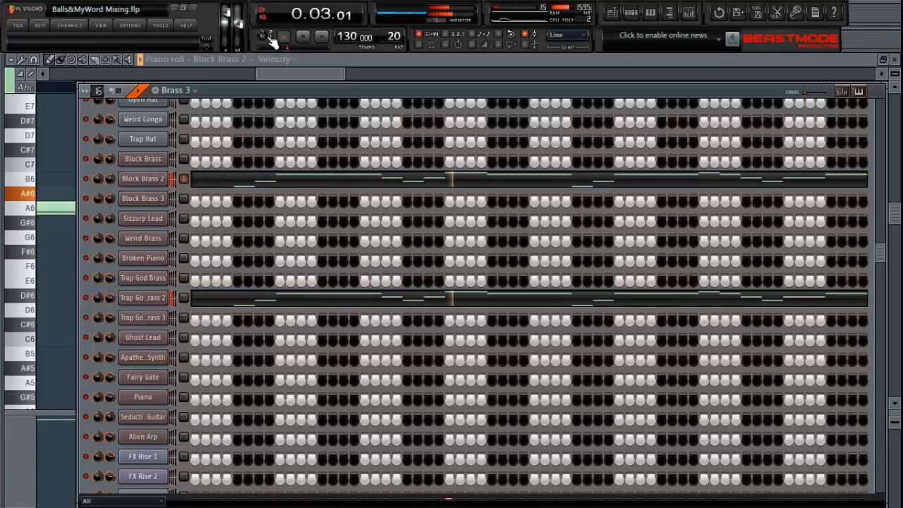
pyautogui.press('space')
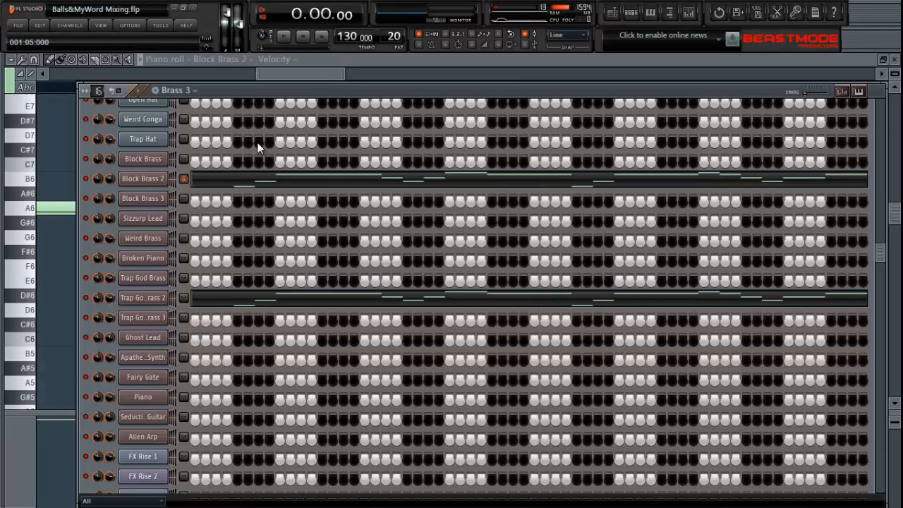
# Play the Brass 2 and Brass 3 patterns alternately to compare how the two brass parts sound.
pyautogui.scroll(1, 393, 35)
pyautogui.press('space')
pyautogui.press('space')
pyautogui.scroll(-1, 393, 35)
pyautogui.scroll(-1, 393, 35)
pyautogui.press('space')
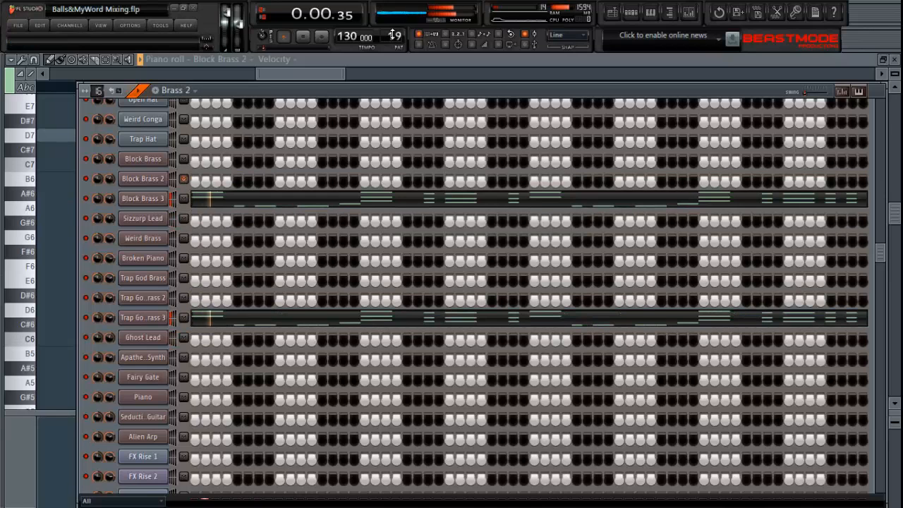
pyautogui.press('space')
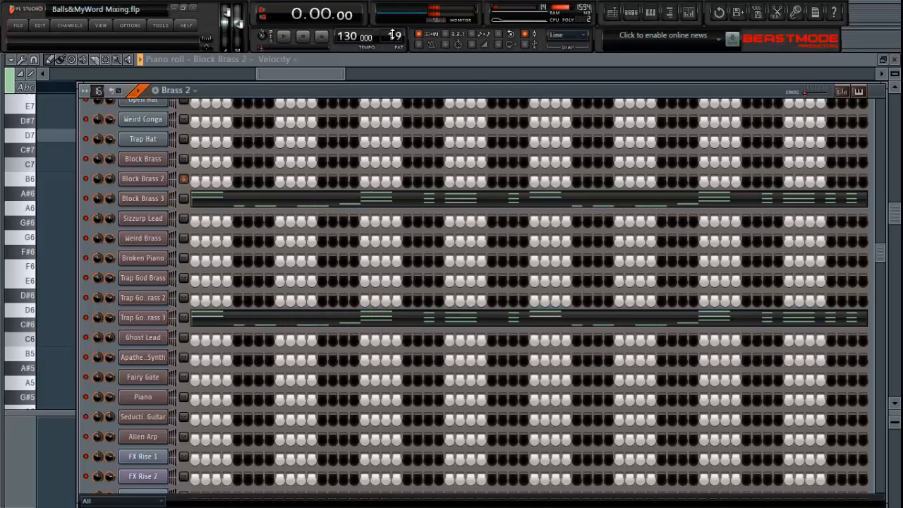
pyautogui.scroll(1, 393, 36)
pyautogui.press('space')
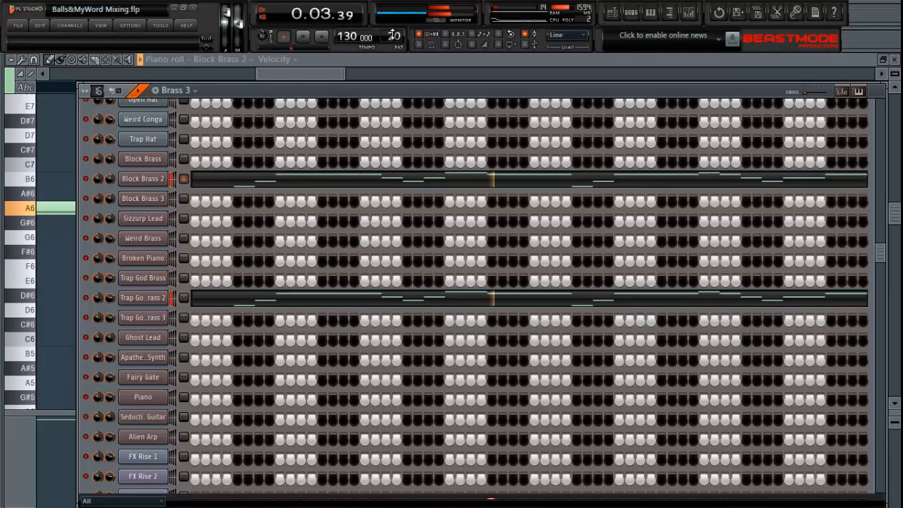
pyautogui.press('space')
pyautogui.scroll(-1, 393, 36)
pyautogui.press('space')
pyautogui.press('space')
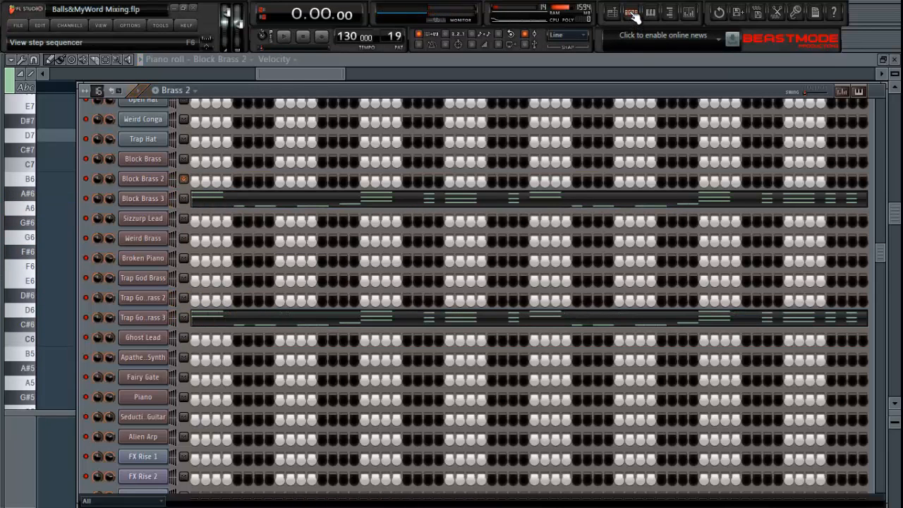
# Check the brass clips in the playlist, then play Brass 2 while switching between it and Brass 3.
pyautogui.click(611, 13)
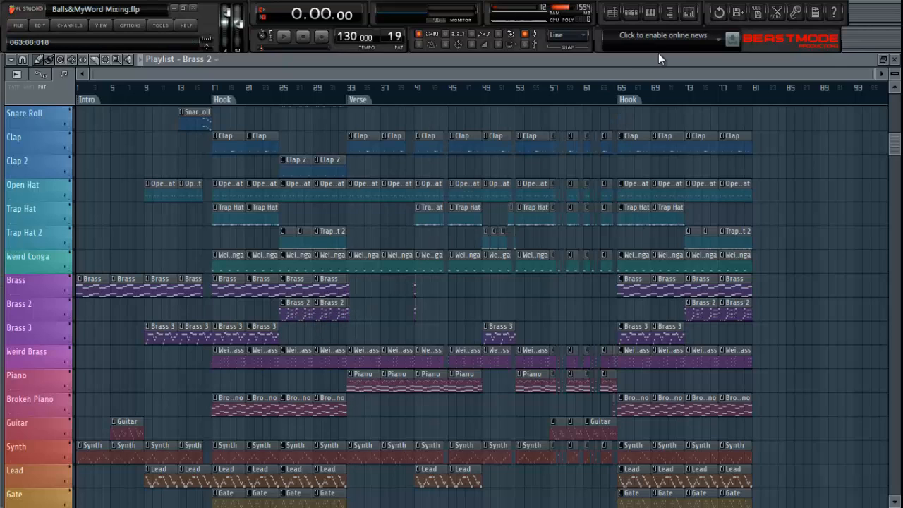
pyautogui.click(632, 12)
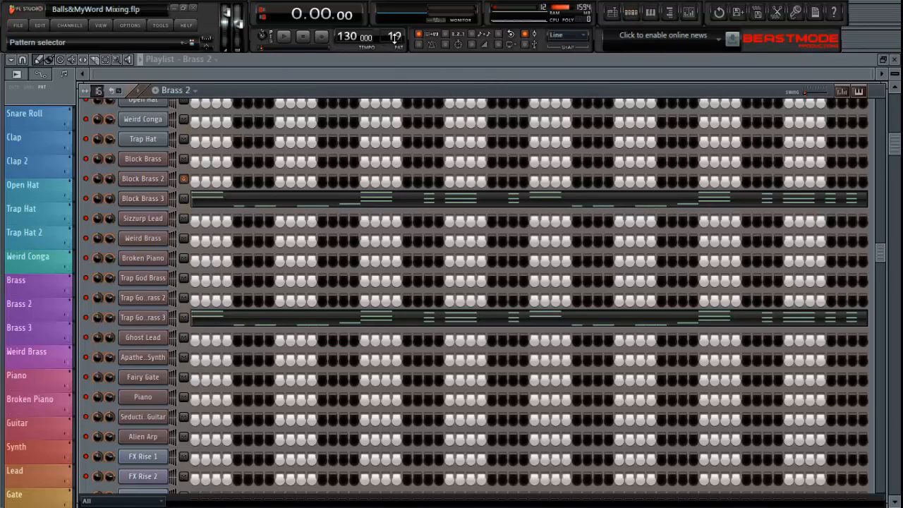
pyautogui.press('space')
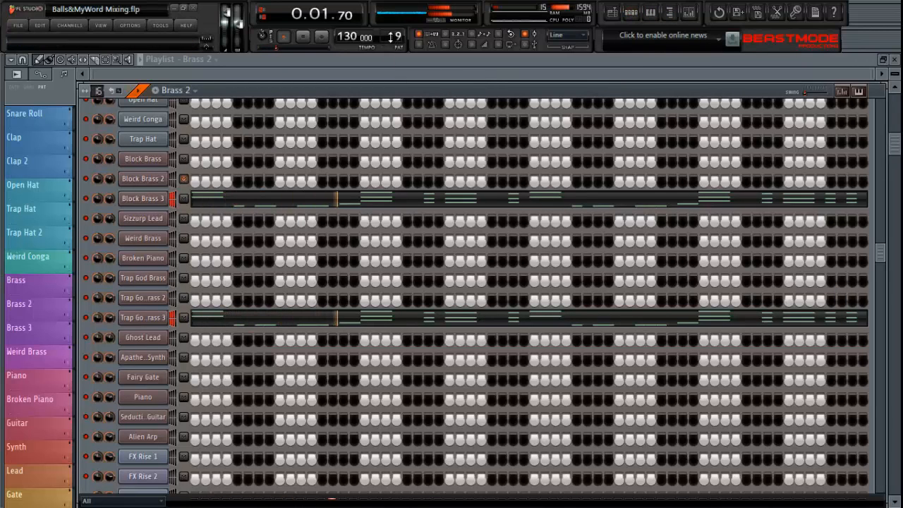
pyautogui.scroll(1, 390, 37)
pyautogui.scroll(-1, 390, 36)
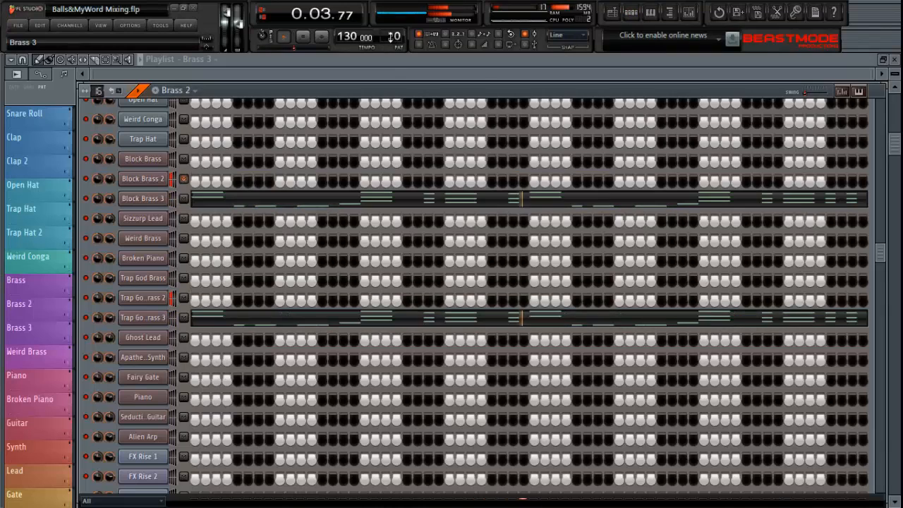
pyautogui.scroll(-1, 390, 37)
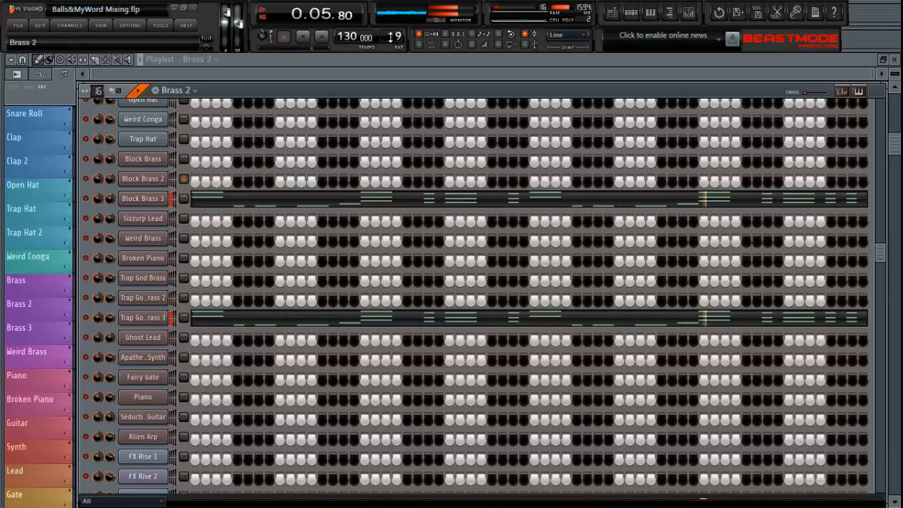
pyautogui.press('space')
# Compare which brass channels the Brass 2 and Brass 3 patterns use, and replay Brass 2.
pyautogui.scroll(1, 390, 37)
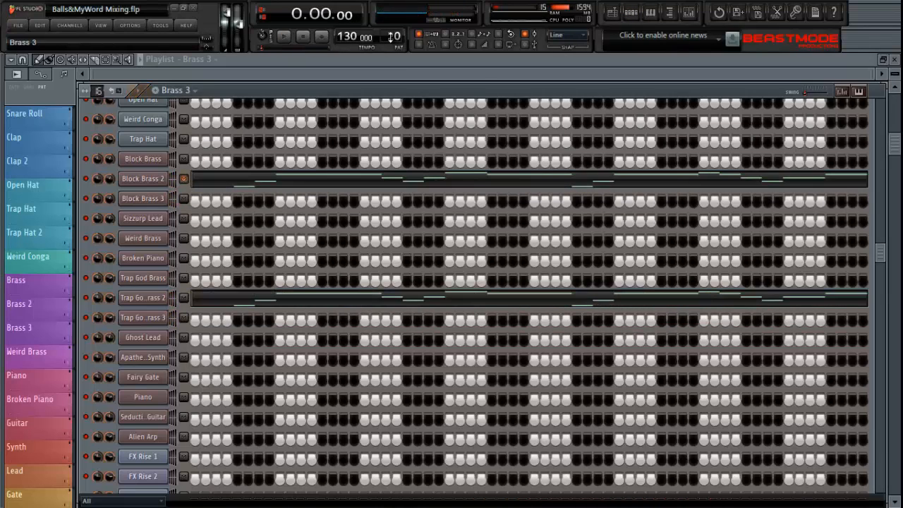
pyautogui.scroll(-1, 390, 37)
pyautogui.scroll(1, 390, 36)
pyautogui.scroll(-1, 391, 37)
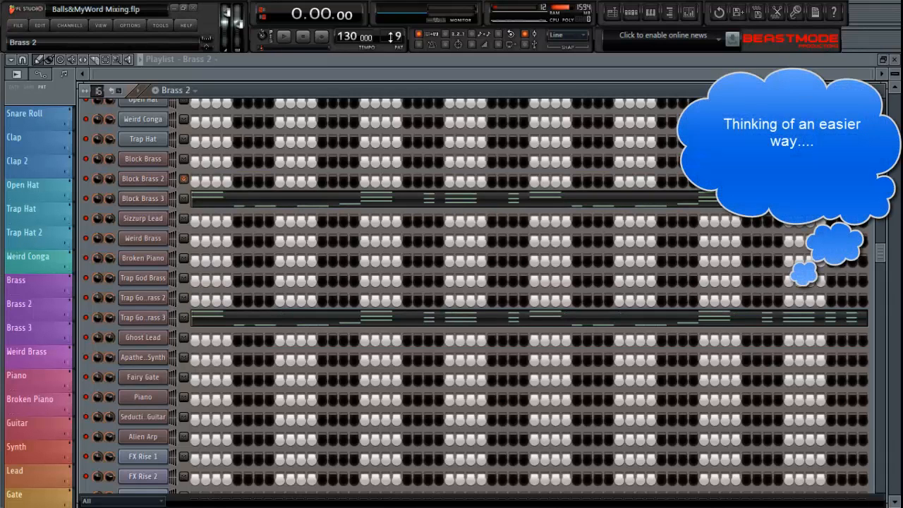
pyautogui.scroll(1, 390, 37)
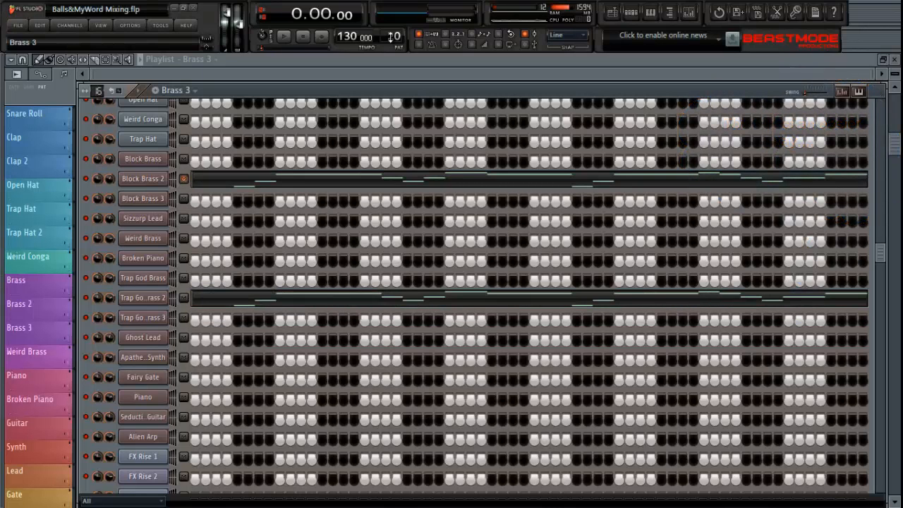
pyautogui.scroll(-1, 390, 37)
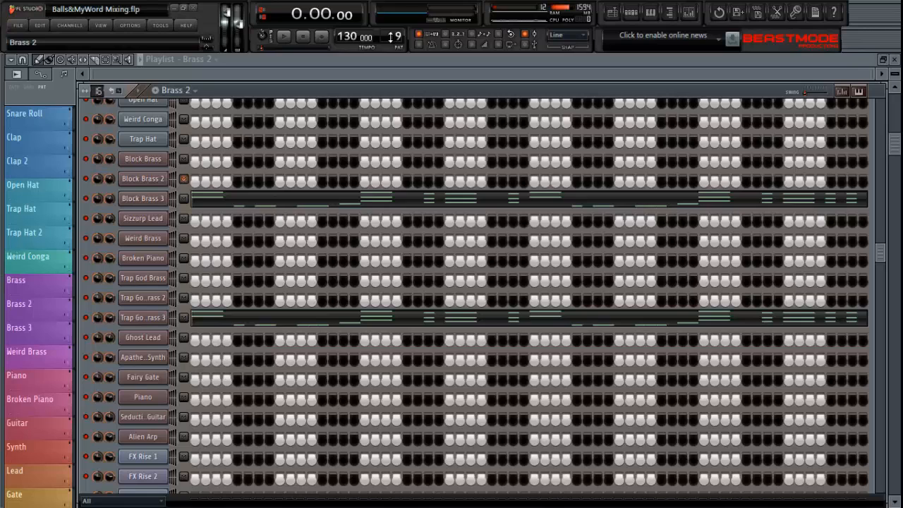
pyautogui.press('space')
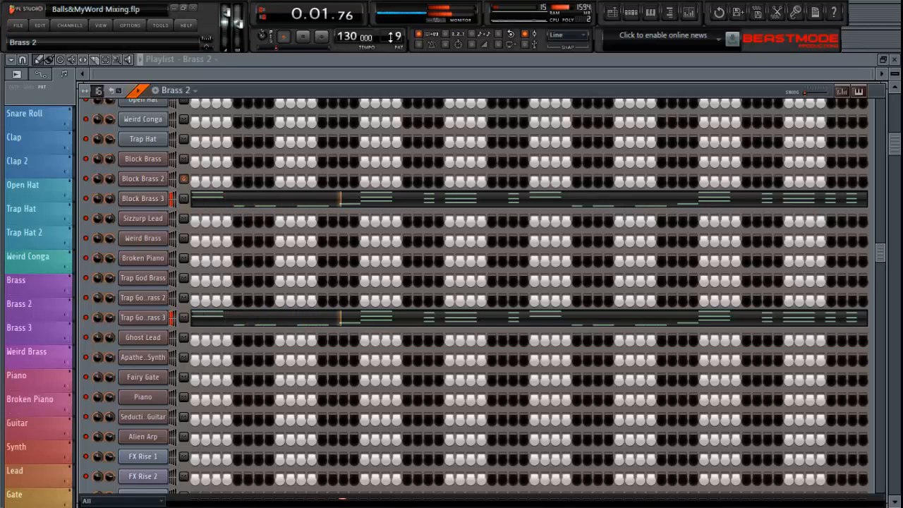
pyautogui.press('space')
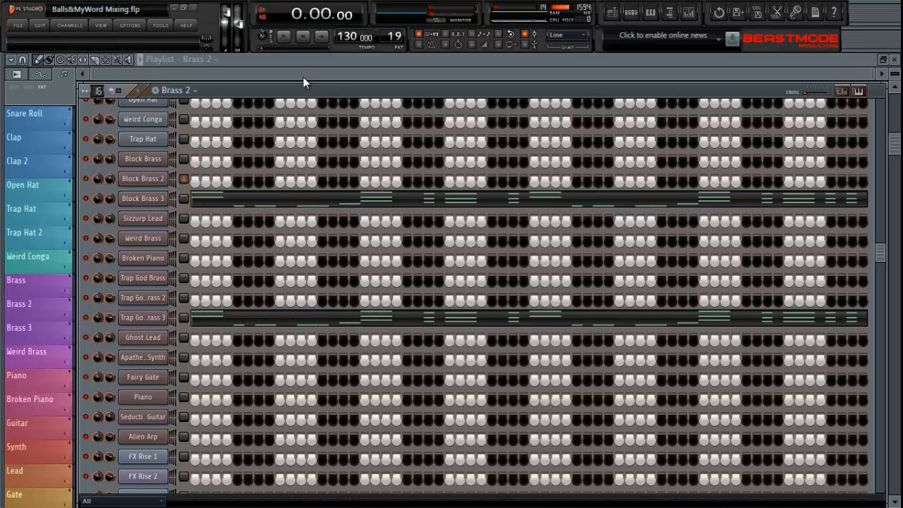
# Copy the Block Brass 3 notes of the Brass 2 pattern into the Block Brass 2 channel.
pyautogui.rightClick(152, 201)
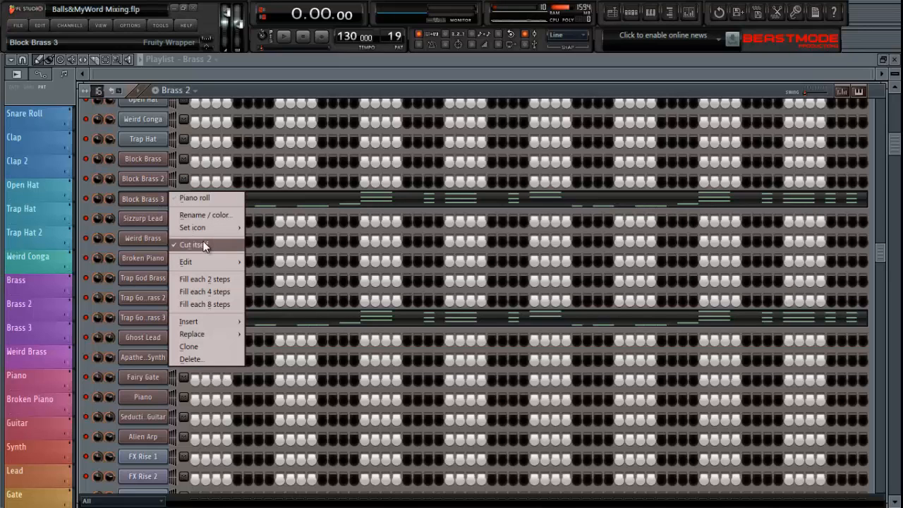
pyautogui.moveTo(213, 261)
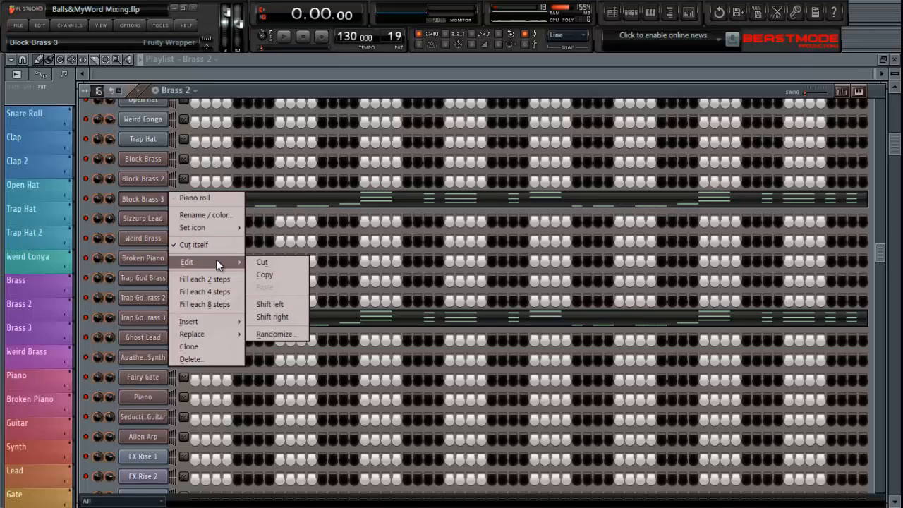
pyautogui.click(271, 276)
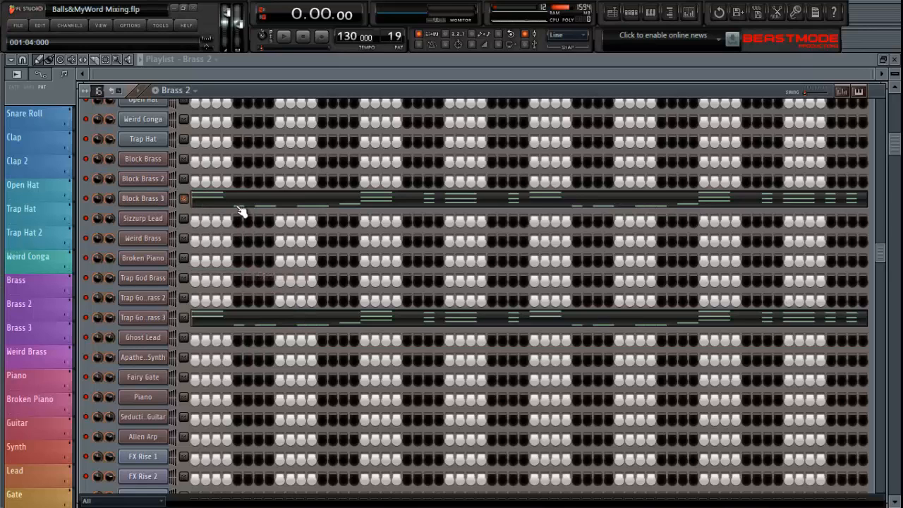
pyautogui.rightClick(148, 176)
pyautogui.moveTo(222, 243)
pyautogui.click(283, 269)
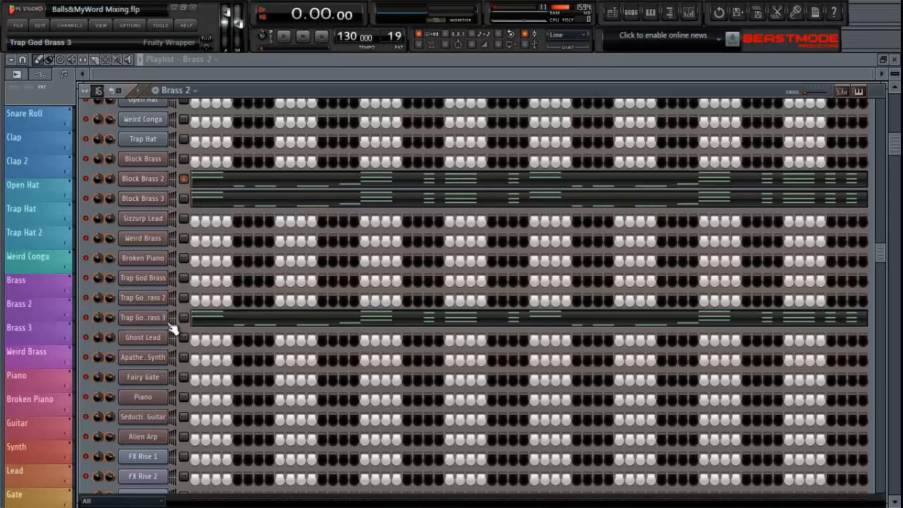
# Compare the channel contents of the Brass, Brass 2 and Brass 3 patterns and return to Brass 2.
pyautogui.scroll(-1, 398, 35)
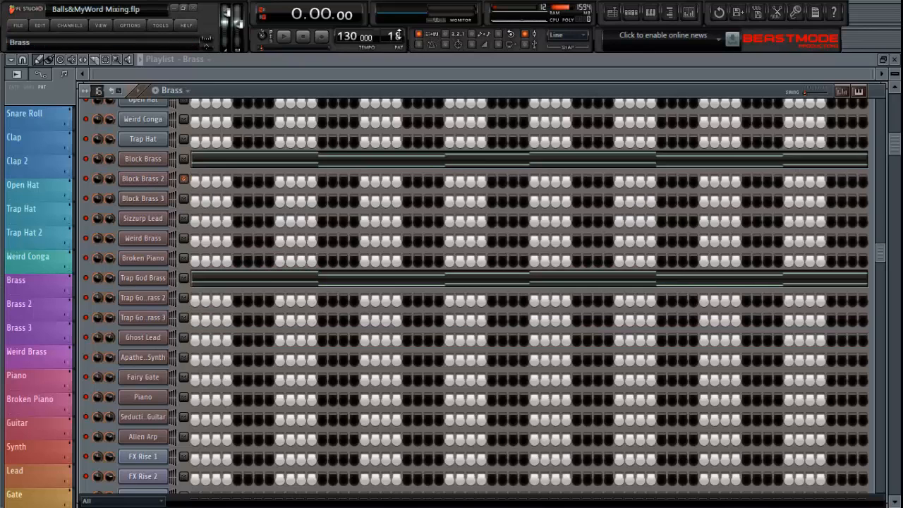
pyautogui.scroll(1, 399, 36)
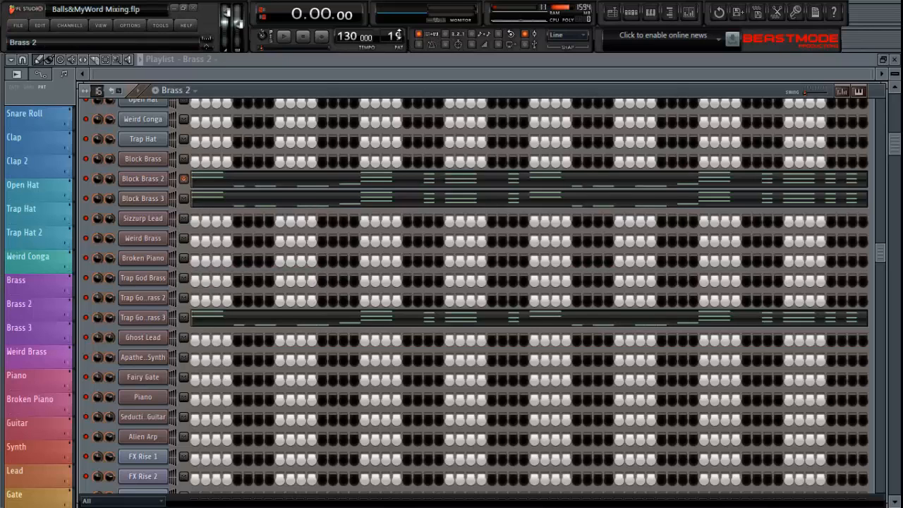
pyautogui.scroll(1, 398, 35)
pyautogui.scroll(-1, 398, 35)
pyautogui.scroll(1, 399, 35)
pyautogui.scroll(-1, 398, 35)
pyautogui.scroll(1, 399, 35)
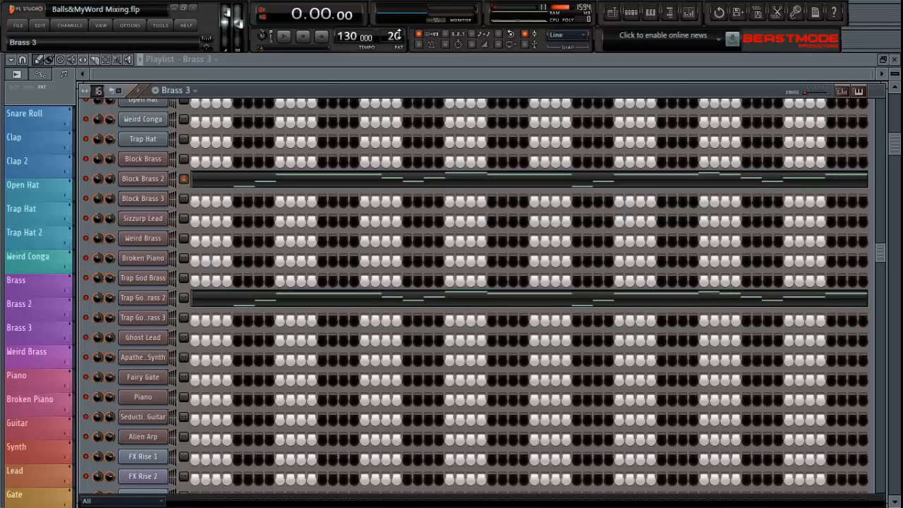
pyautogui.scroll(-1, 395, 35)
# Copy the Trap God Brass 3 notes of the Brass 2 pattern.
pyautogui.rightClick(150, 318)
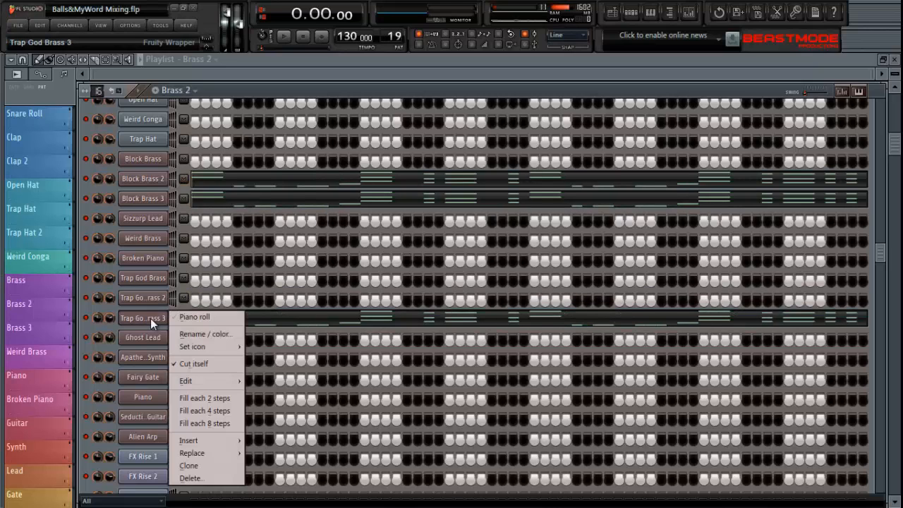
pyautogui.moveTo(209, 379)
pyautogui.click(278, 393)
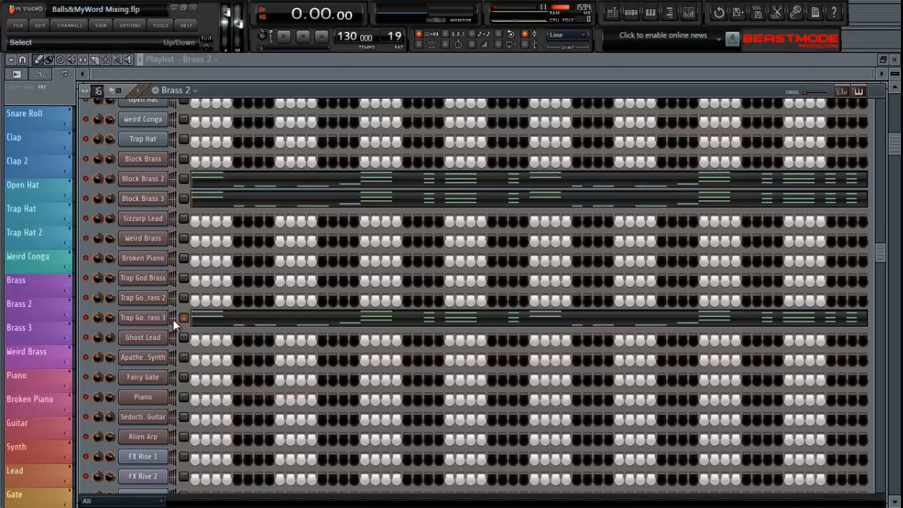
# Paste the copied notes into the Trap God Brass 2 channel and play the Brass 2 pattern.
pyautogui.rightClick(166, 300)
pyautogui.moveTo(209, 358)
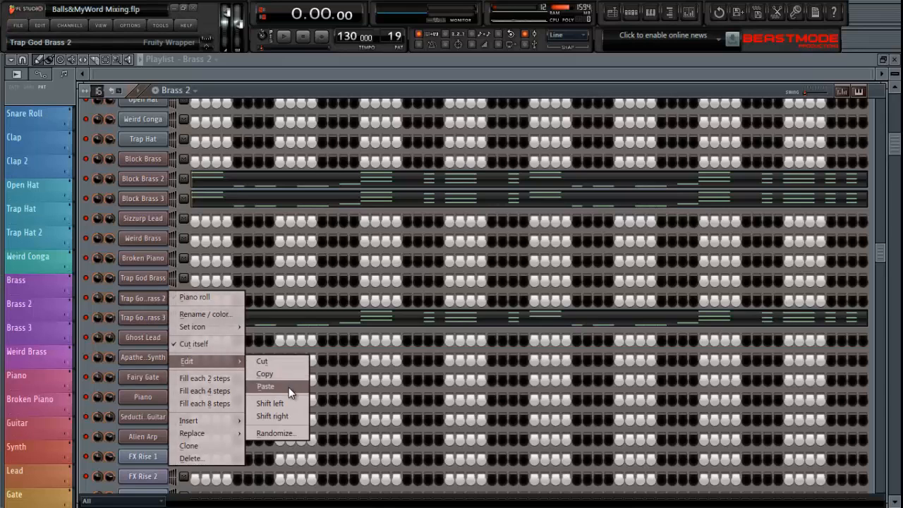
pyautogui.click(287, 385)
pyautogui.press('space')
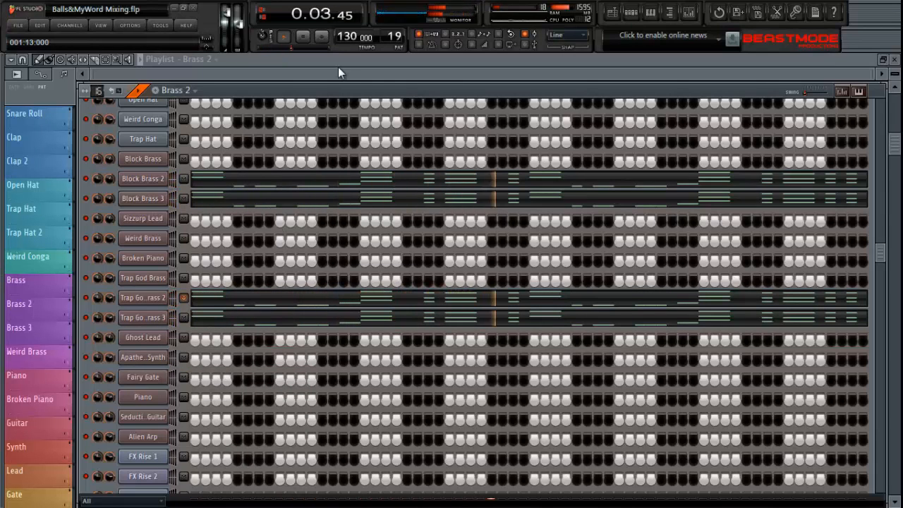
pyautogui.press('space')
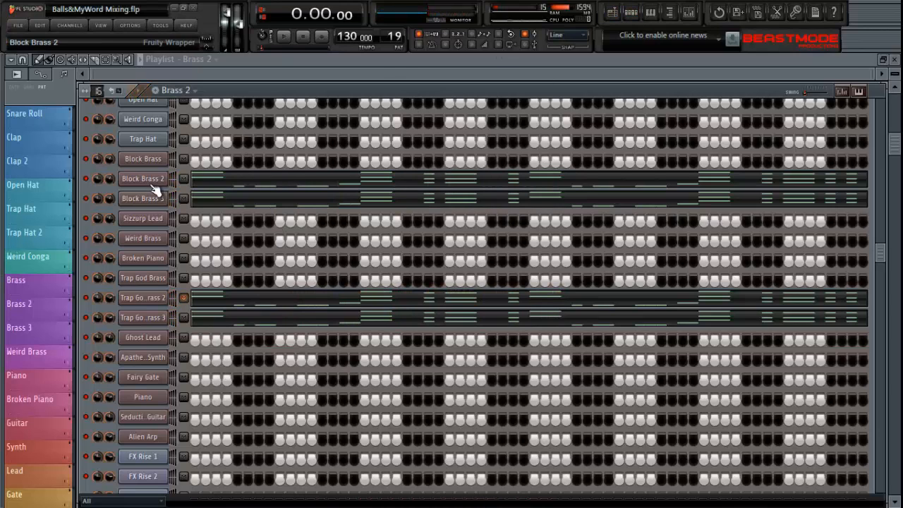
# Audition the Brass 2 pattern with Block Brass 2 muted, and unmute the channel again.
pyautogui.click(87, 179)
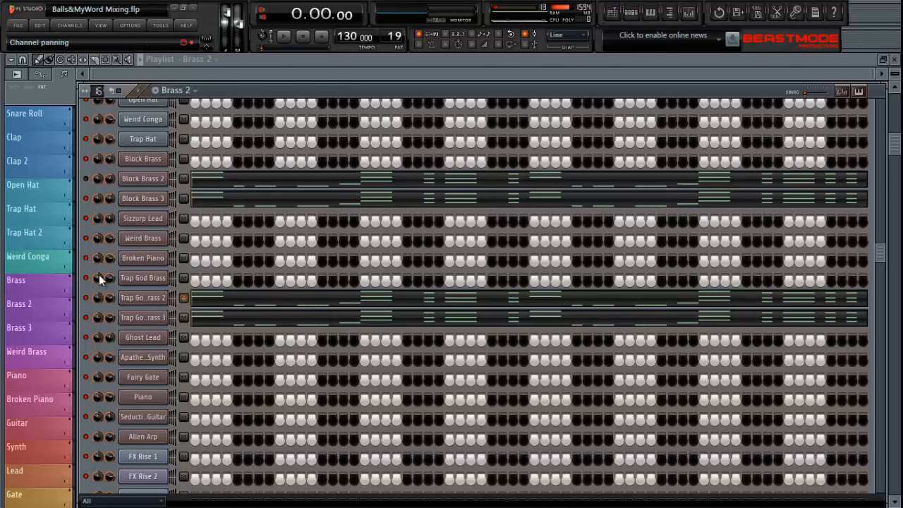
pyautogui.press('space')
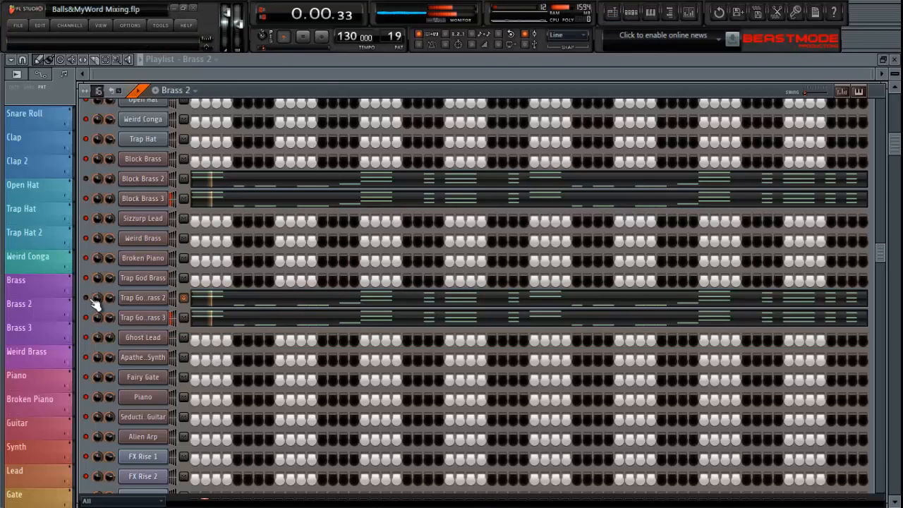
pyautogui.click(86, 178)
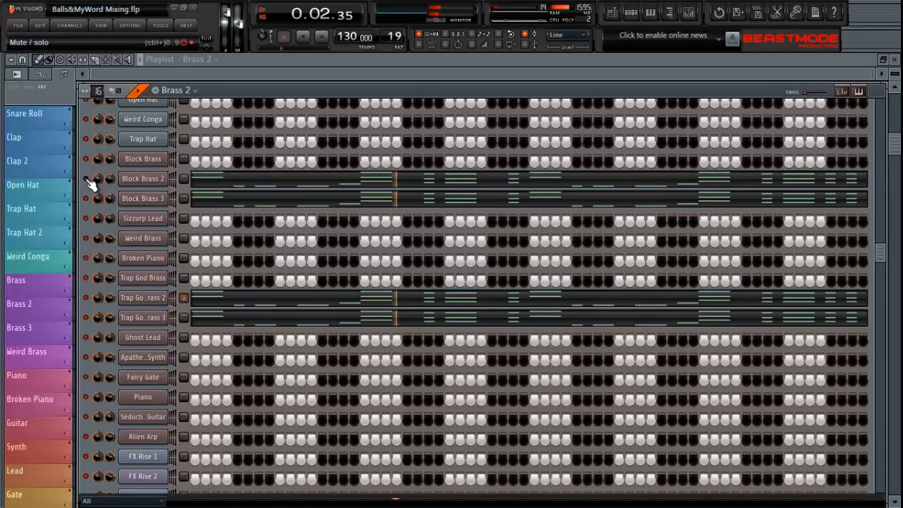
pyautogui.press('space')
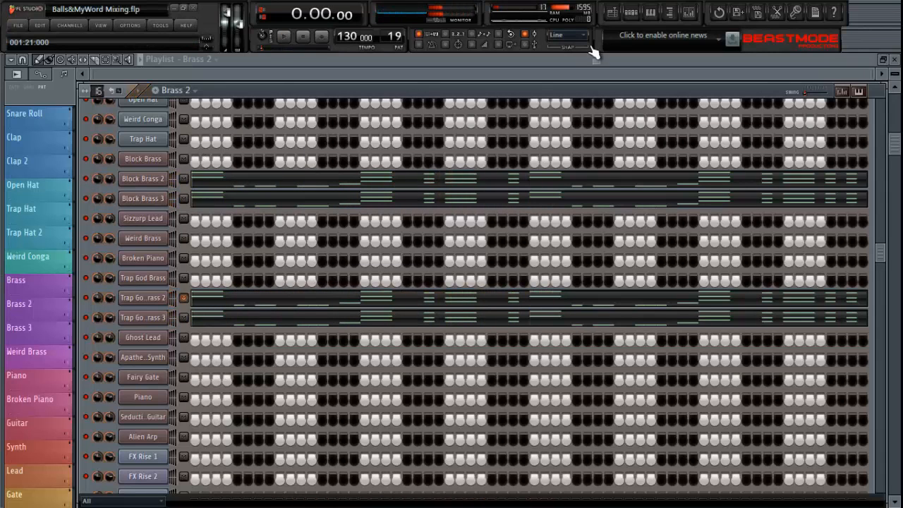
# View the Block Brass 2 notes in the piano roll and return to the playlist.
pyautogui.click(652, 15)
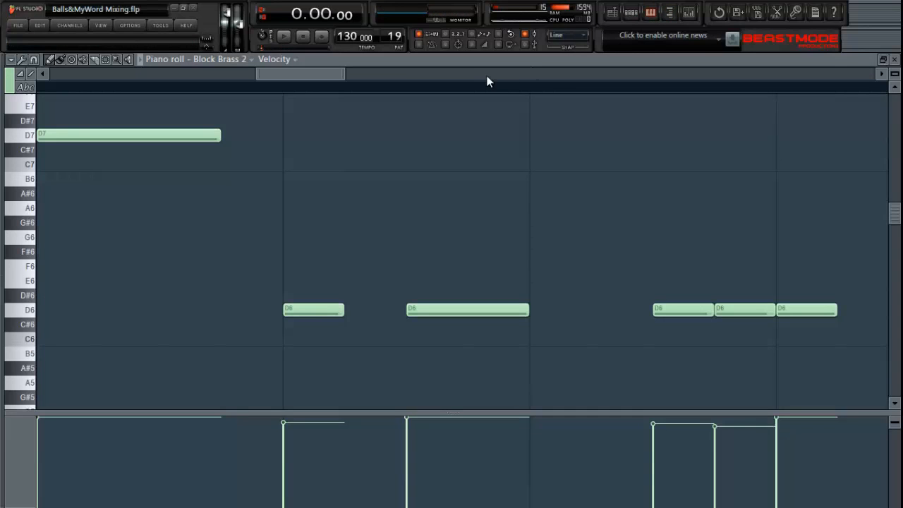
pyautogui.click(651, 16)
pyautogui.click(639, 15)
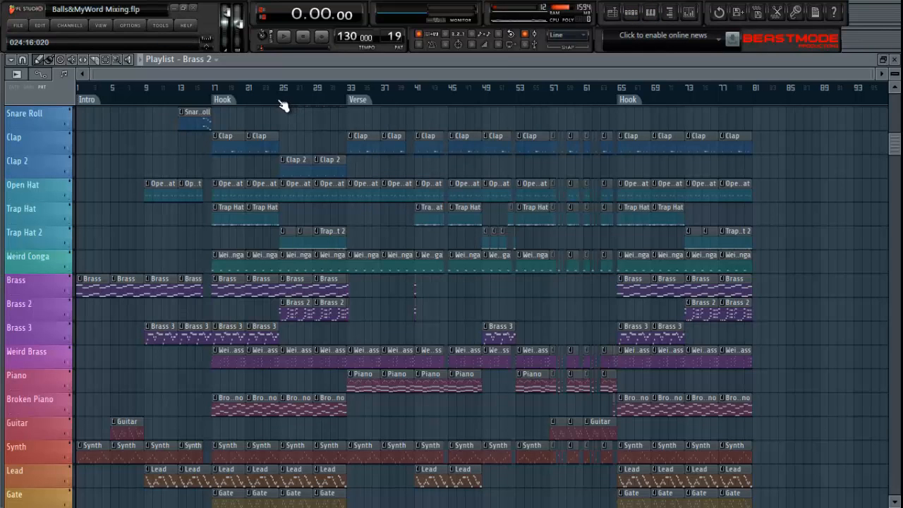
# Move the song position to around bar 21 in the hook and play the song from there.
pyautogui.click(247, 87)
pyautogui.press('space')
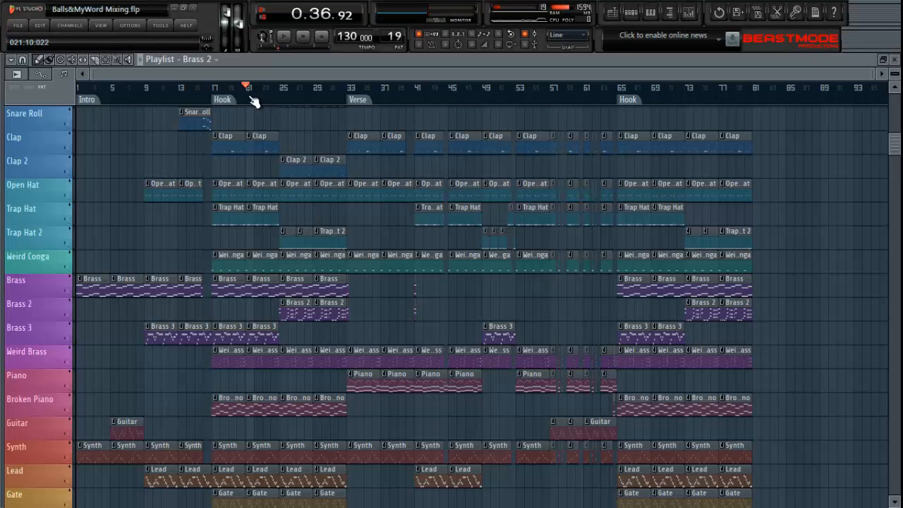
pyautogui.press('space')
pyautogui.press('space')
# Play the hook with the mixer open and examine the effects on the Brass 2, Brass 3 and Brass tracks.
pyautogui.click(688, 12)
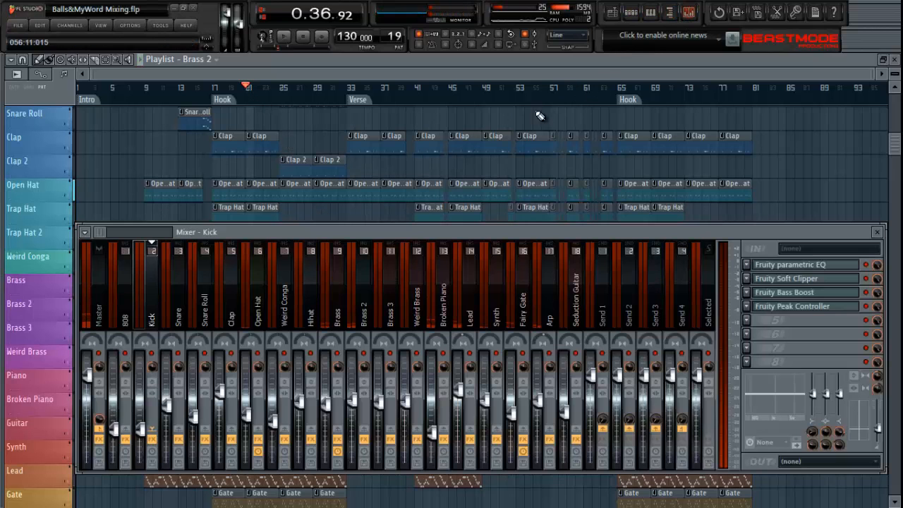
pyautogui.press('space')
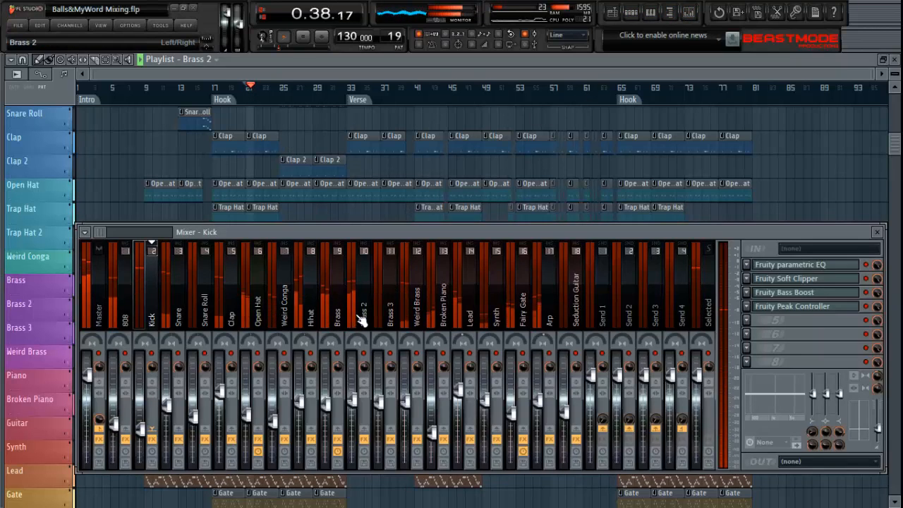
pyautogui.click(361, 319)
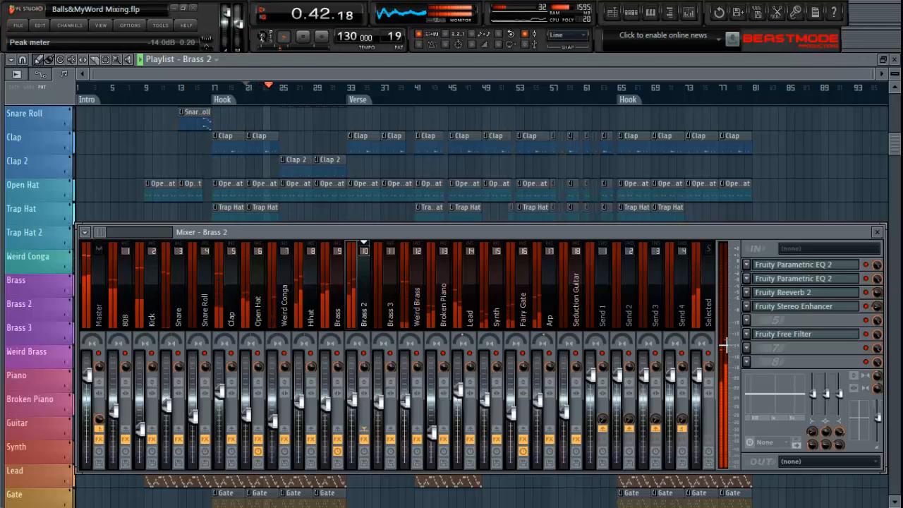
pyautogui.click(397, 325)
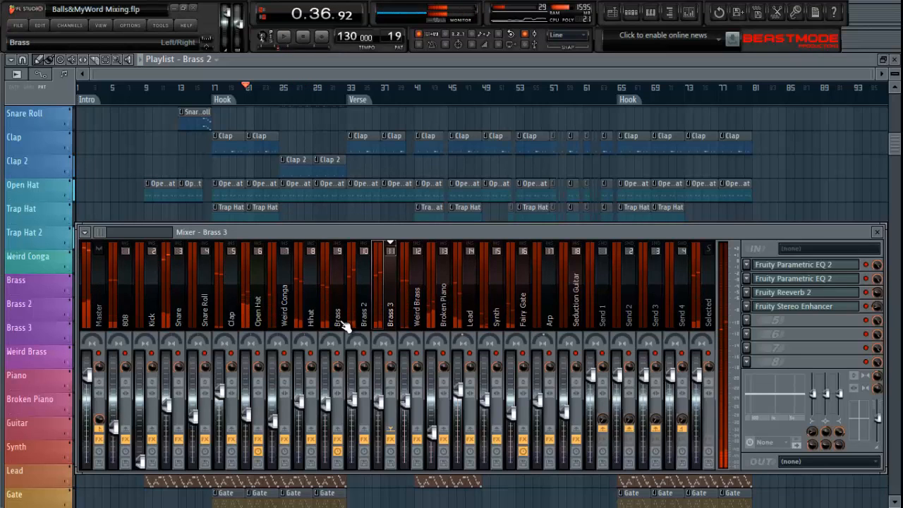
pyautogui.click(344, 321)
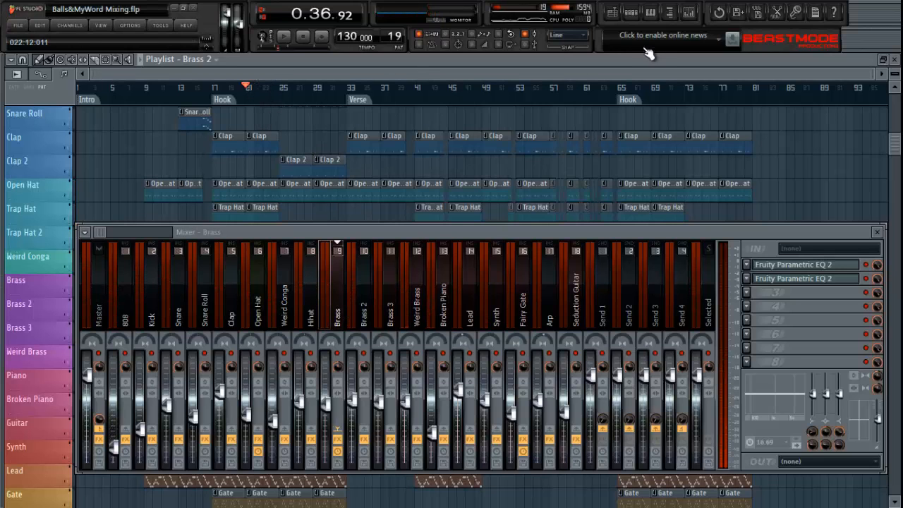
# Replay the hook from around bar 21 and check the brass tracks' levels in the mixer.
pyautogui.click(692, 13)
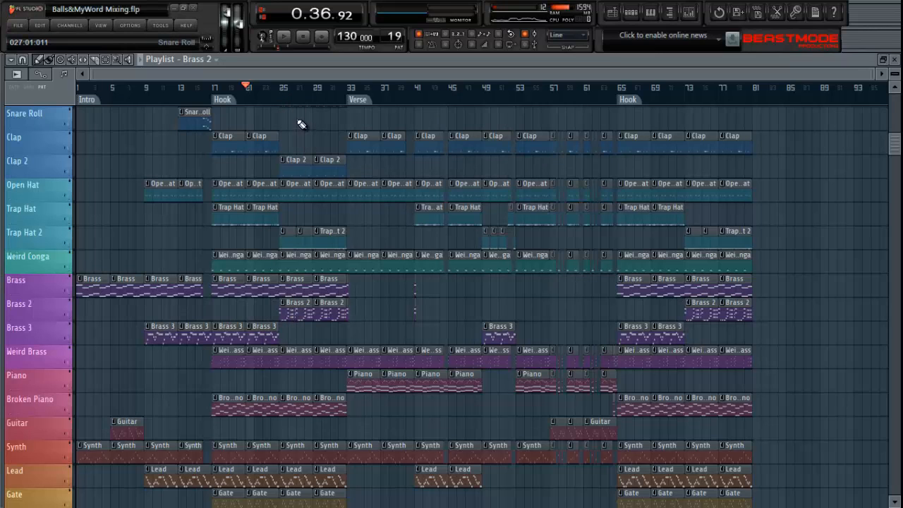
pyautogui.press('space')
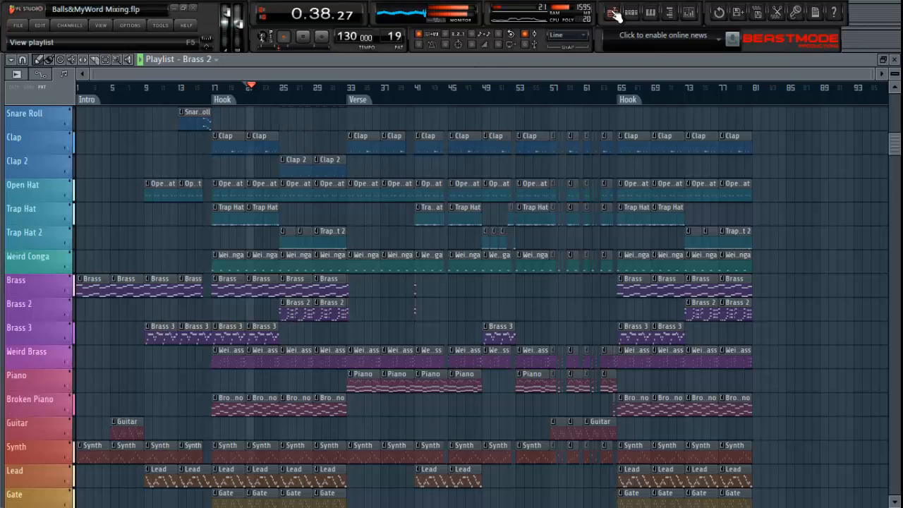
pyautogui.click(688, 12)
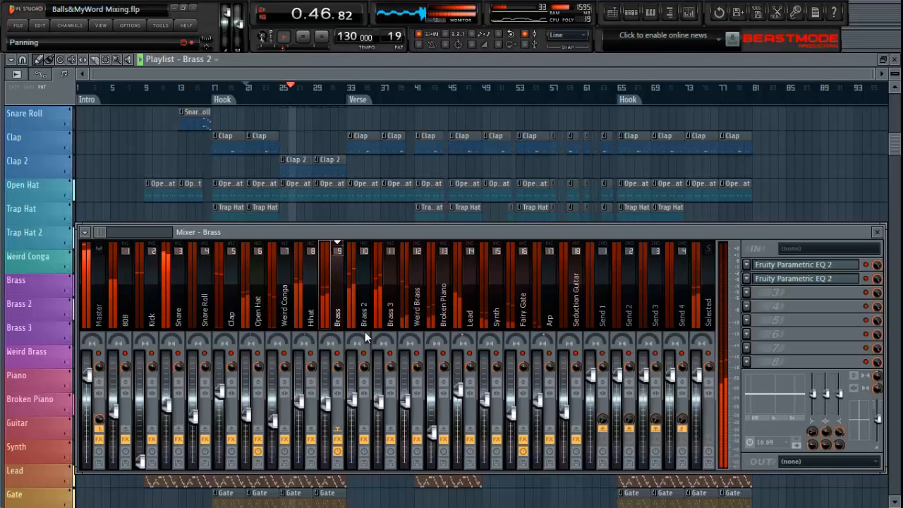
pyautogui.press('space')
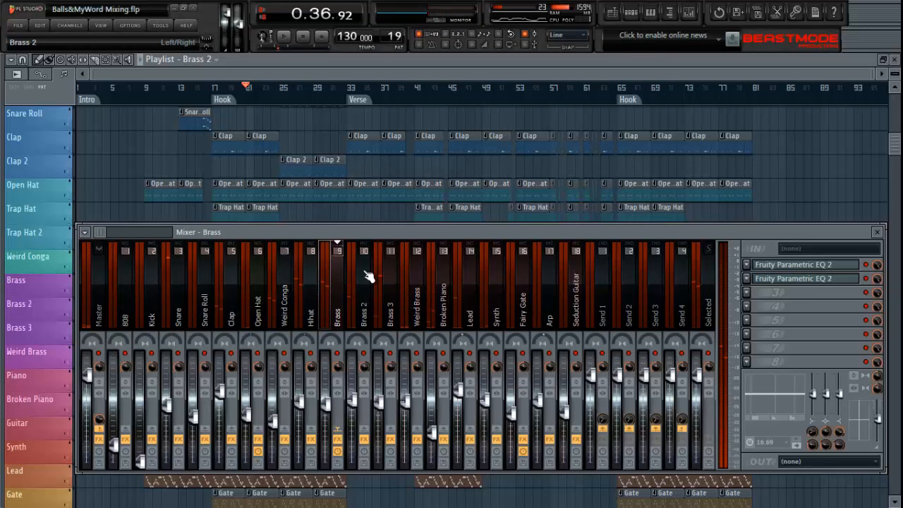
# Select the Brass 2 mixer track and listen to the second half of the hook from around bar 25.
pyautogui.click(369, 276)
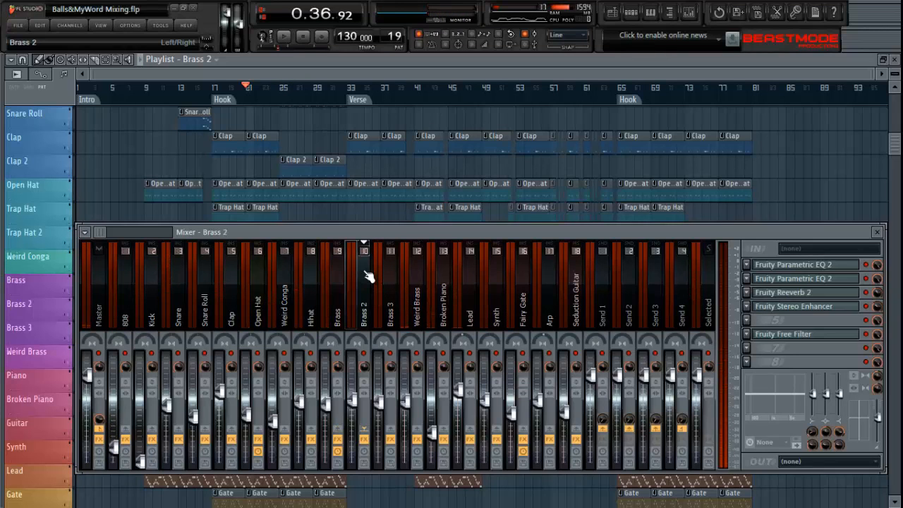
pyautogui.press('space')
pyautogui.press('space')
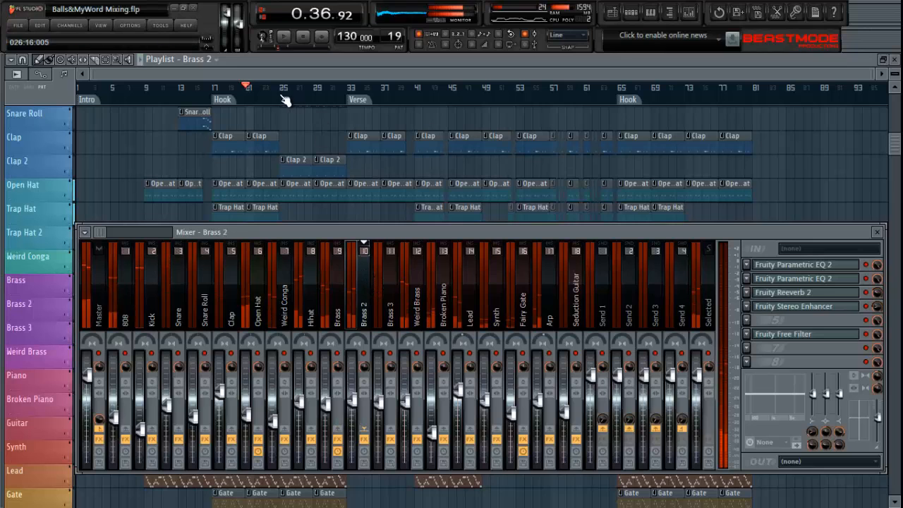
pyautogui.click(285, 92)
pyautogui.press('space')
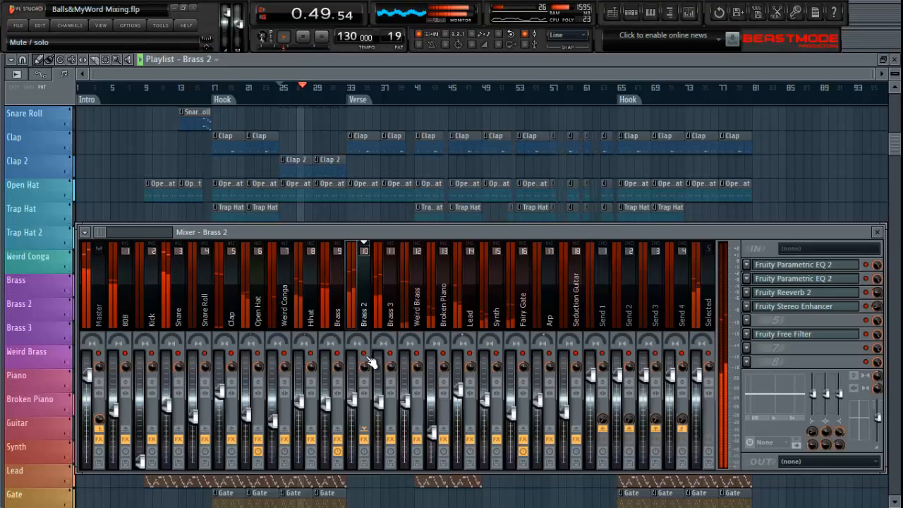
pyautogui.press('space')
pyautogui.press('space')
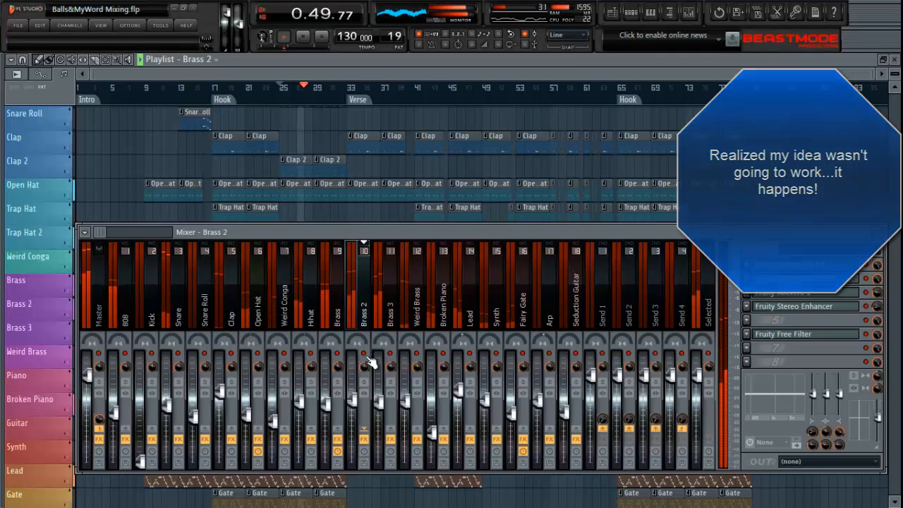
pyautogui.press('space')
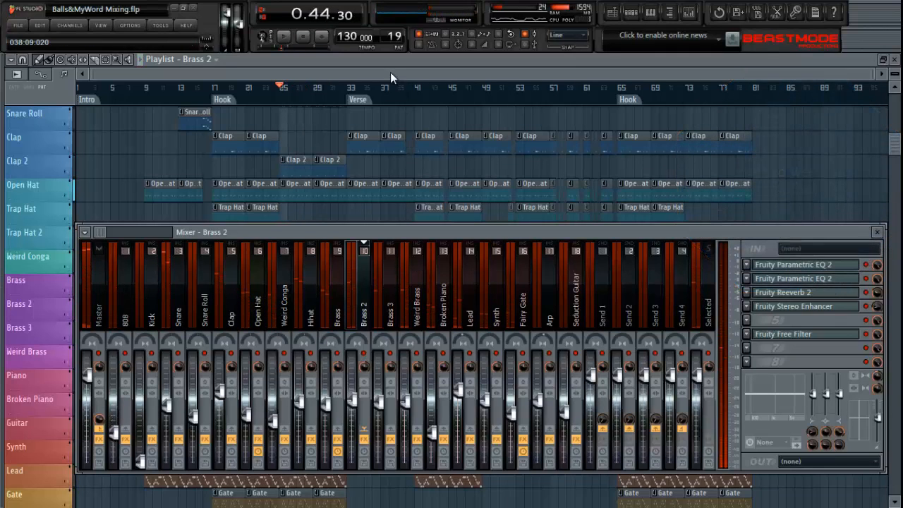
# Check the brass clips in the playlist, and inspect the Nexus plugin on the Block Brass 2 and Block Brass 3 channels.
pyautogui.click(688, 12)
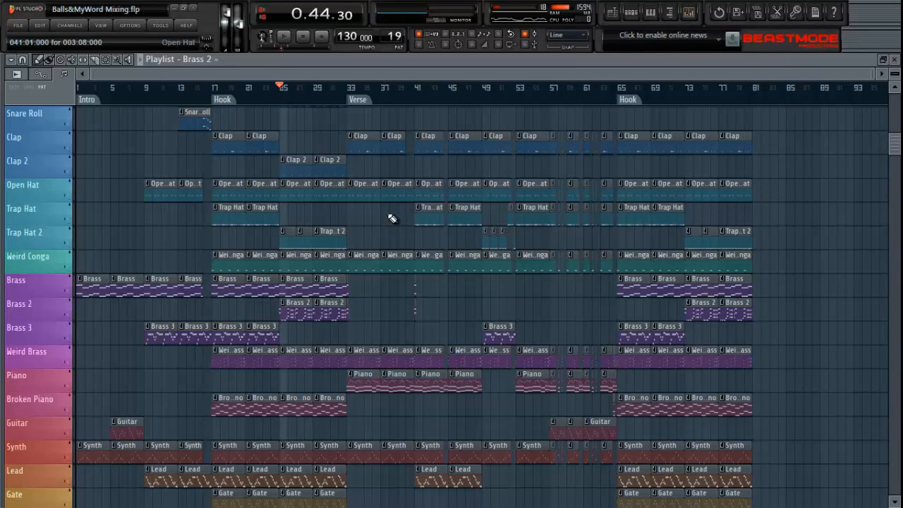
pyautogui.scroll(-1, 298, 310)
pyautogui.scroll(-3, 298, 310)
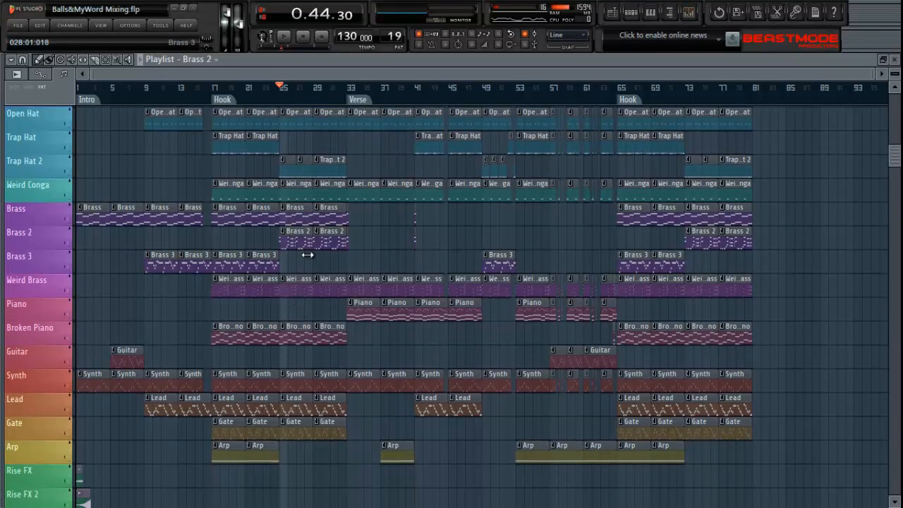
pyautogui.scroll(4, 323, 95)
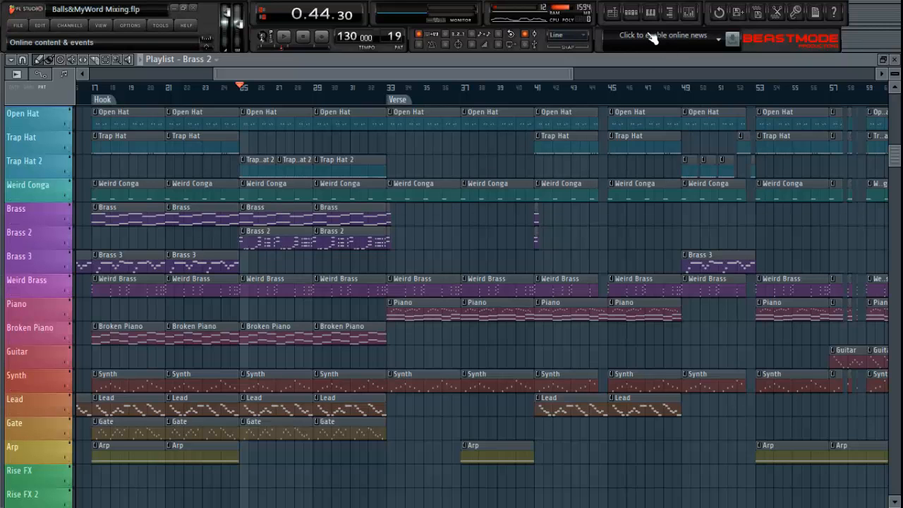
pyautogui.click(633, 12)
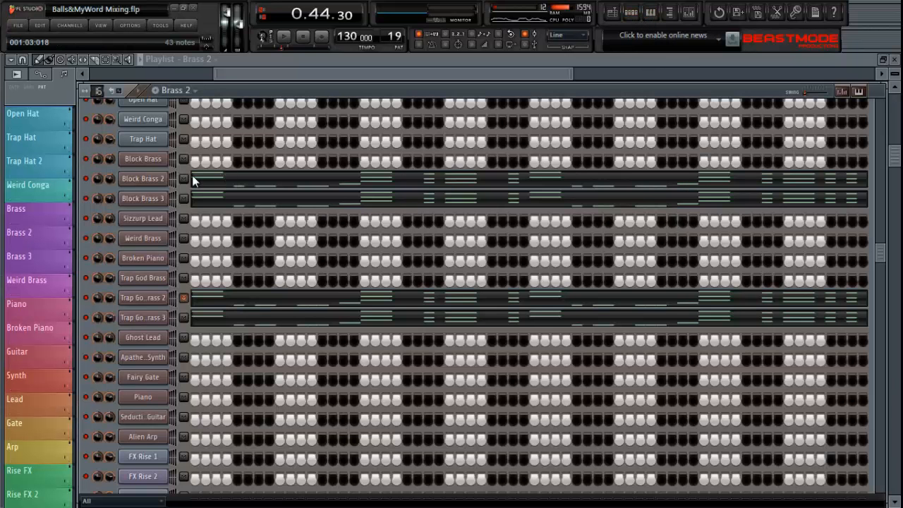
pyautogui.click(153, 179)
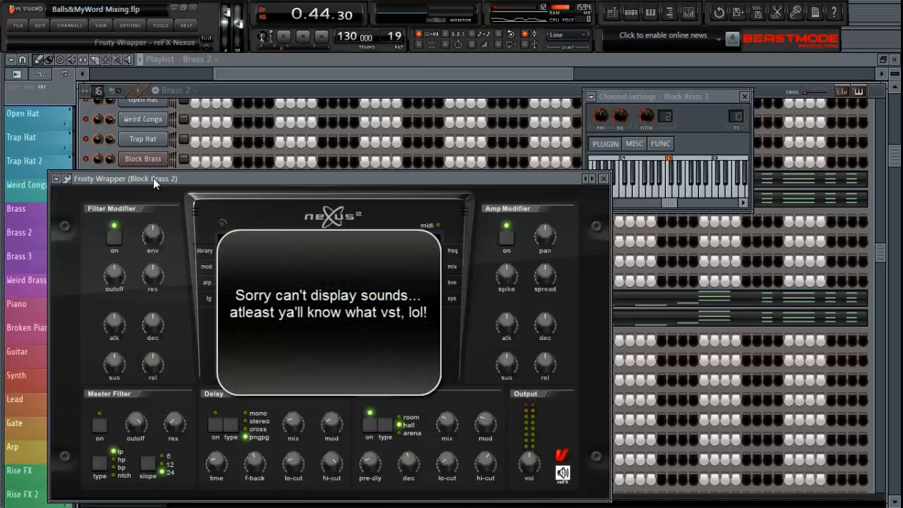
pyautogui.click(610, 180)
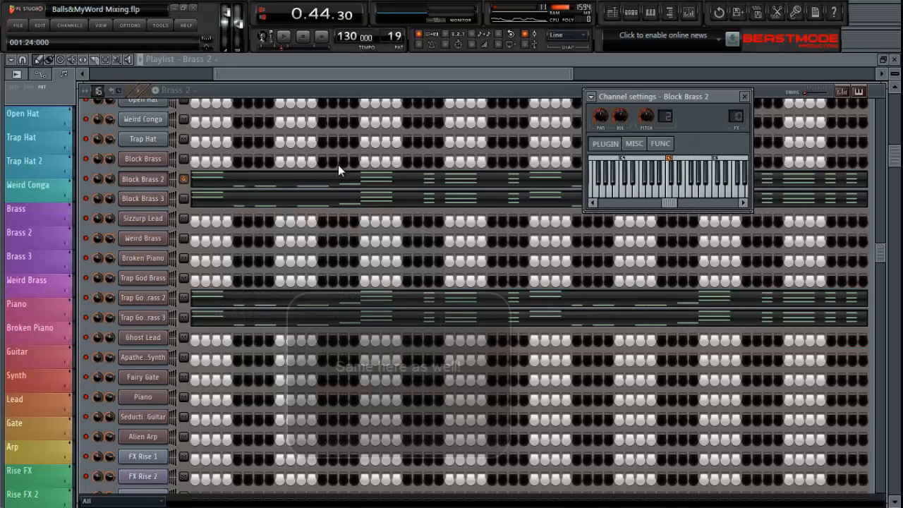
pyautogui.click(154, 198)
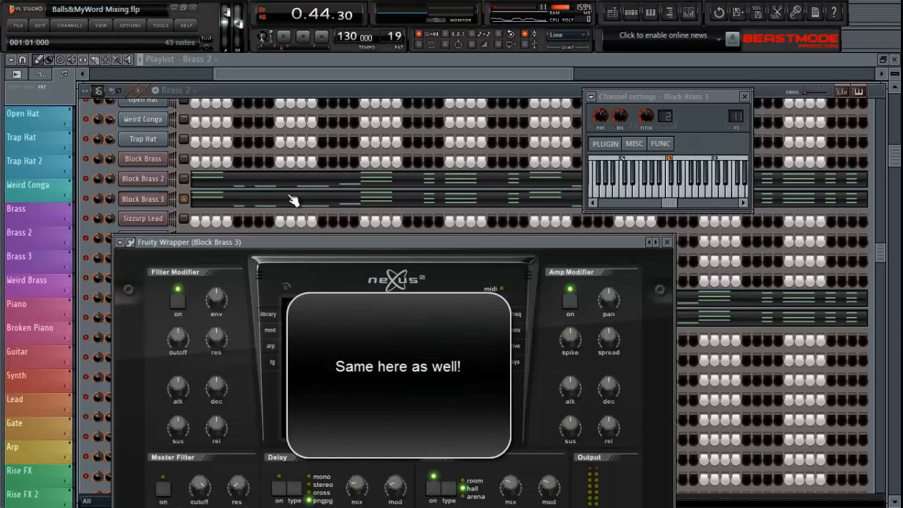
pyautogui.click(667, 242)
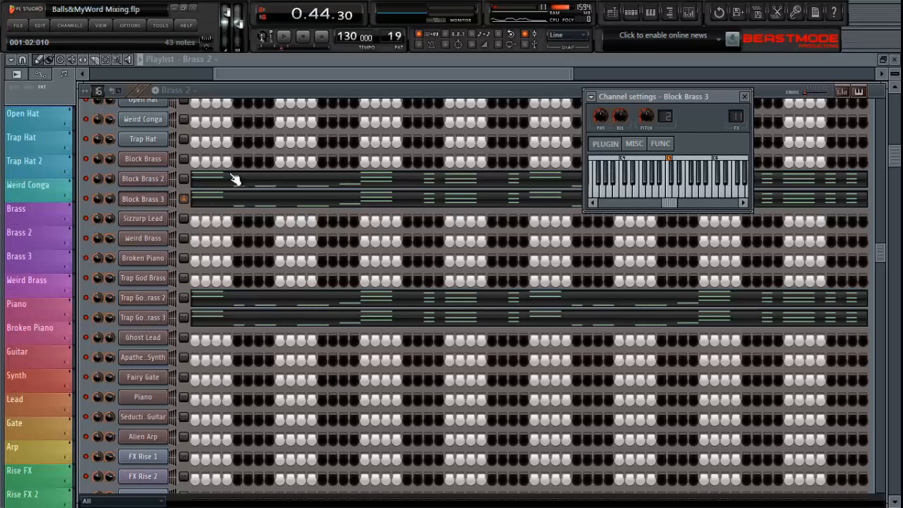
pyautogui.click(747, 97)
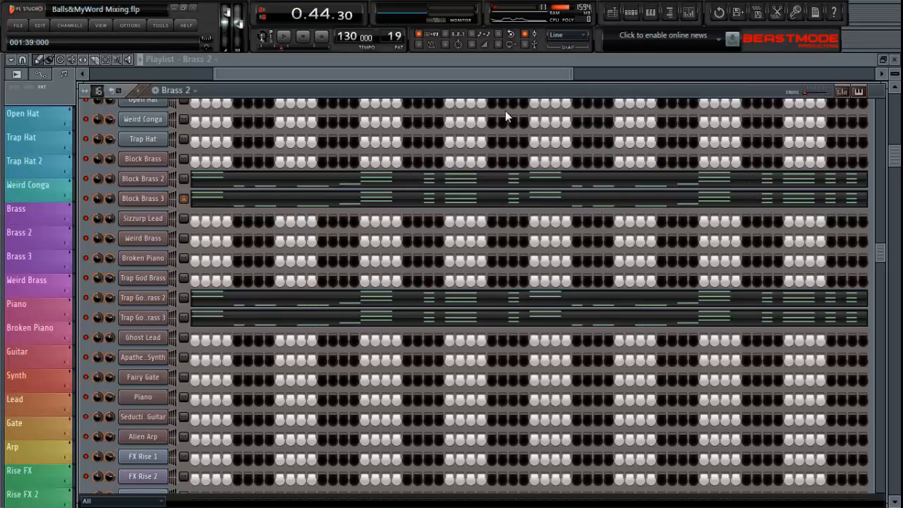
# Clone the Block Brass 2 channel.
pyautogui.rightClick(153, 188)
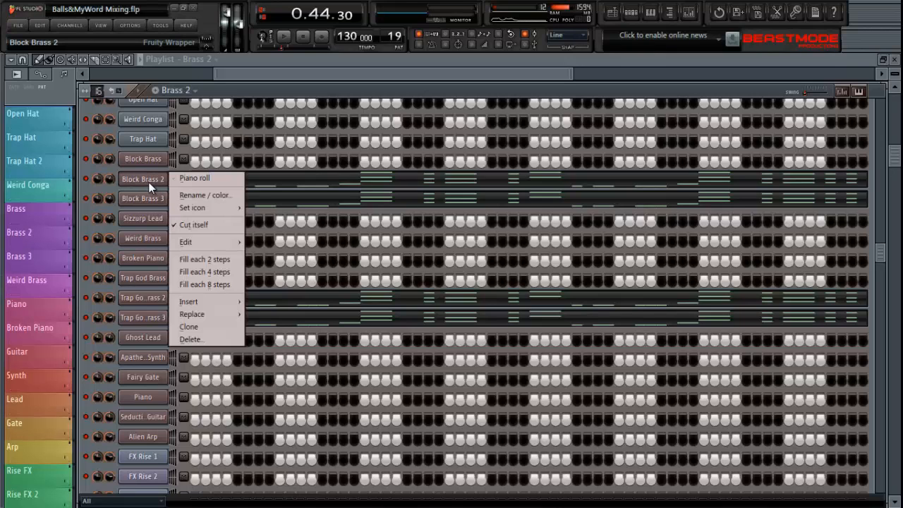
pyautogui.click(216, 327)
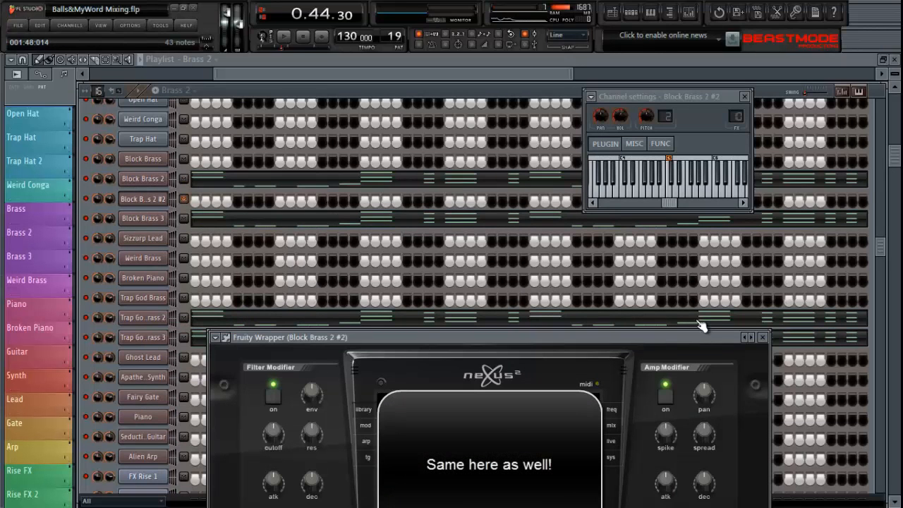
# Route the cloned Block Brass 2 #2 channel to mixer track 11 and move the Block Brass 2 notes onto it.
pyautogui.click(762, 338)
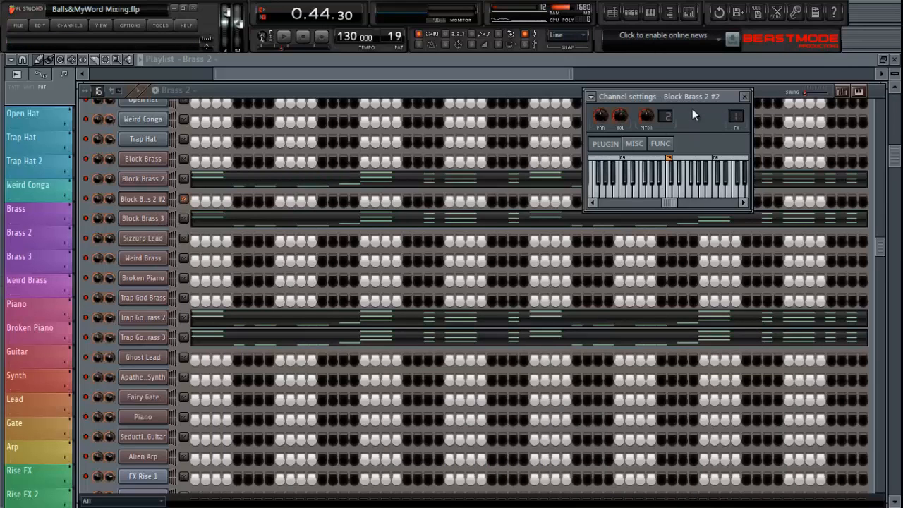
pyautogui.click(745, 97)
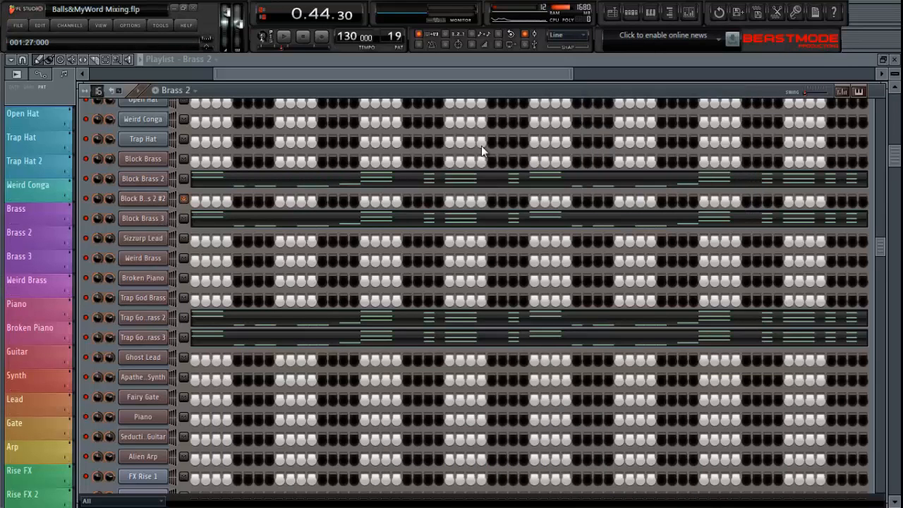
pyautogui.rightClick(144, 179)
pyautogui.moveTo(219, 243)
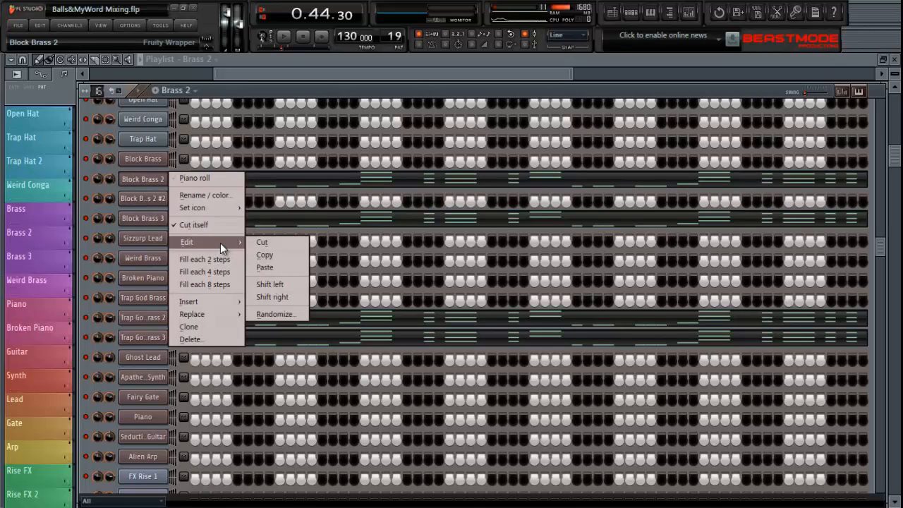
pyautogui.click(268, 242)
pyautogui.rightClick(149, 202)
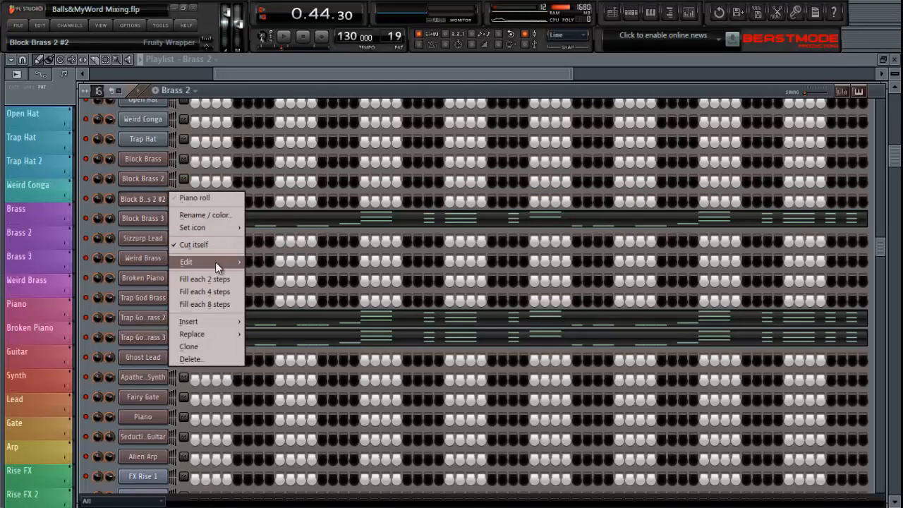
pyautogui.moveTo(216, 262)
pyautogui.click(272, 284)
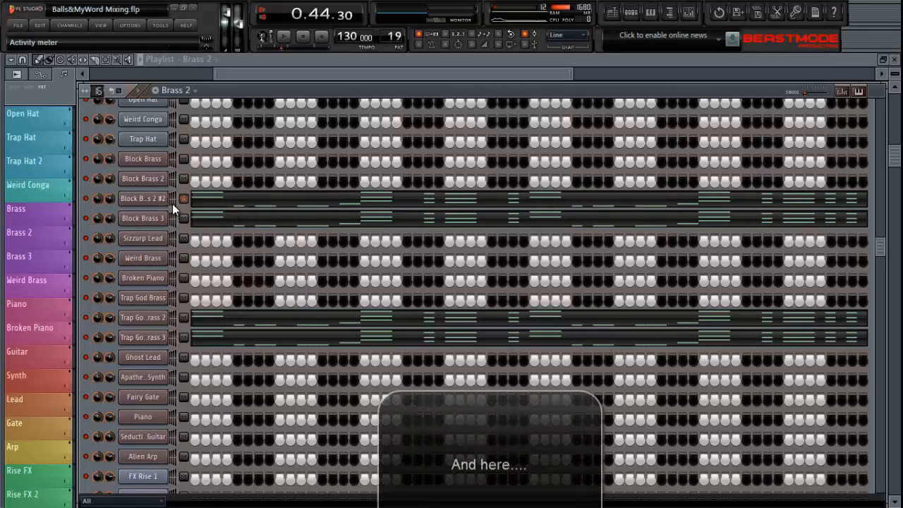
# Check the channel settings and mixer routing of Block Brass 2 #2 and Block Brass 3.
pyautogui.click(152, 199)
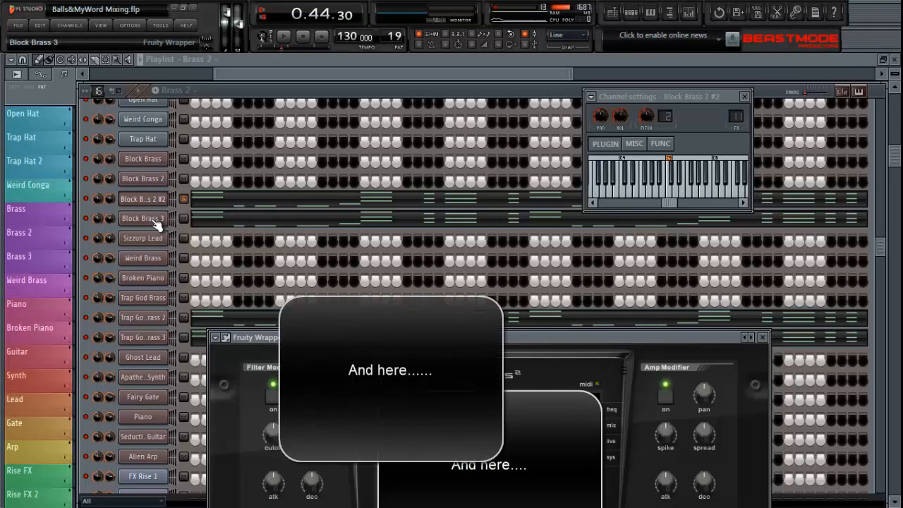
pyautogui.click(143, 218)
pyautogui.click(667, 242)
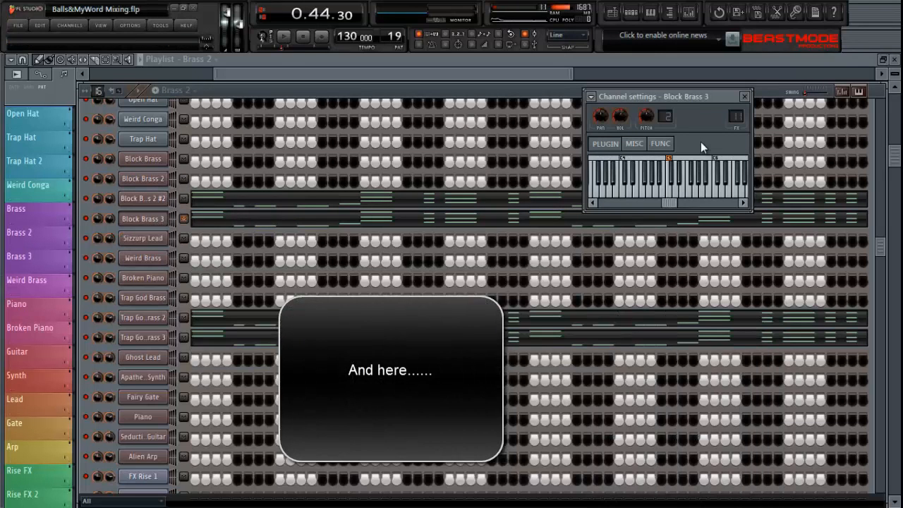
pyautogui.click(744, 96)
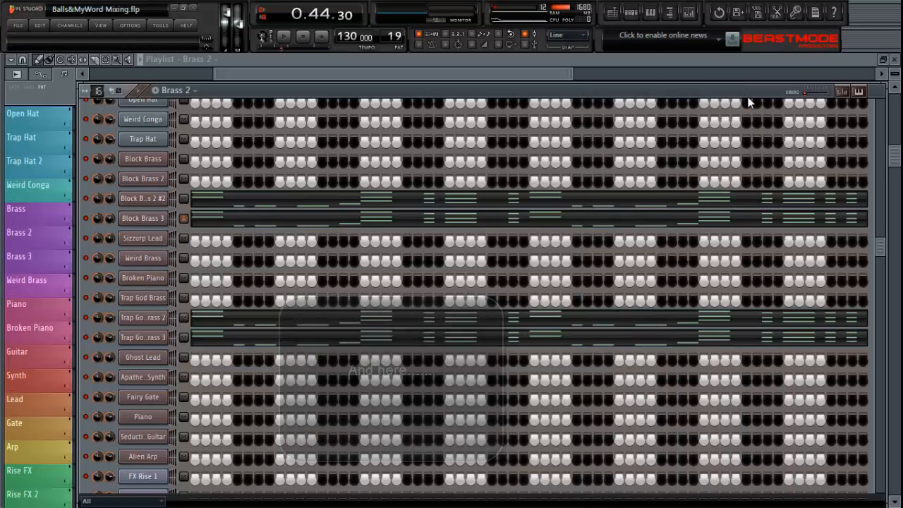
# Rename the Block Brass 2 #2 channel as Block Brass 4.
pyautogui.keyDown('shift'); pyautogui.click(162, 201); pyautogui.keyUp('shift')
pyautogui.click(222, 199)
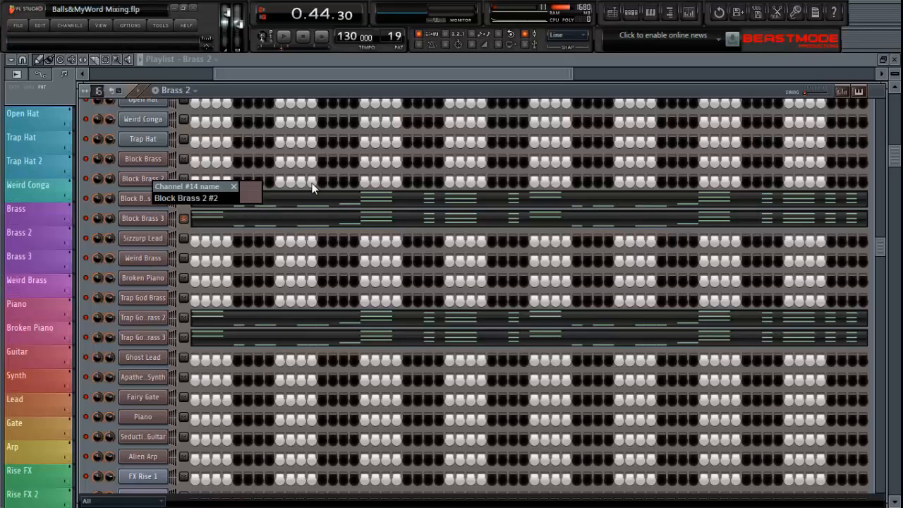
pyautogui.press('BackSpace')
pyautogui.press('BackSpace')
pyautogui.press('BackSpace')
pyautogui.press('BackSpace')
pyautogui.write('4')
pyautogui.press('Return')
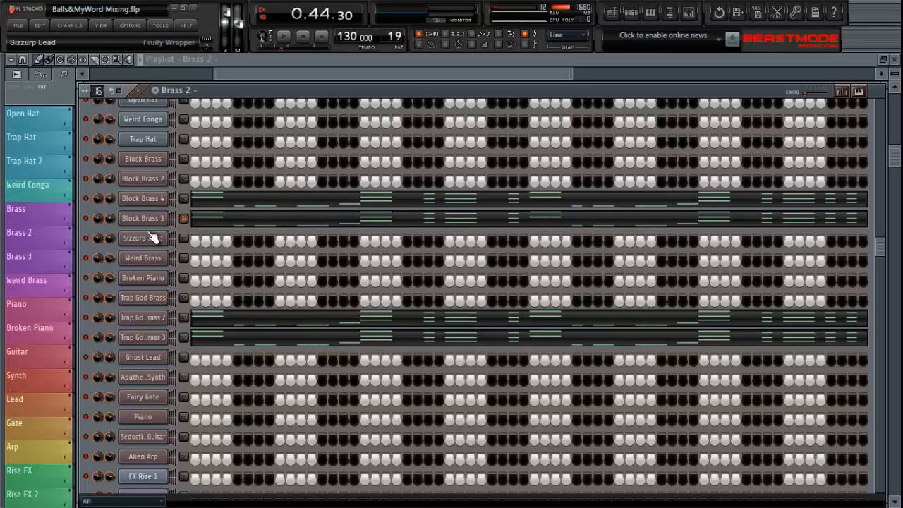
# Check the channel settings and mixer routing of Trap God Brass 3 and Trap God Brass 2.
pyautogui.click(161, 339)
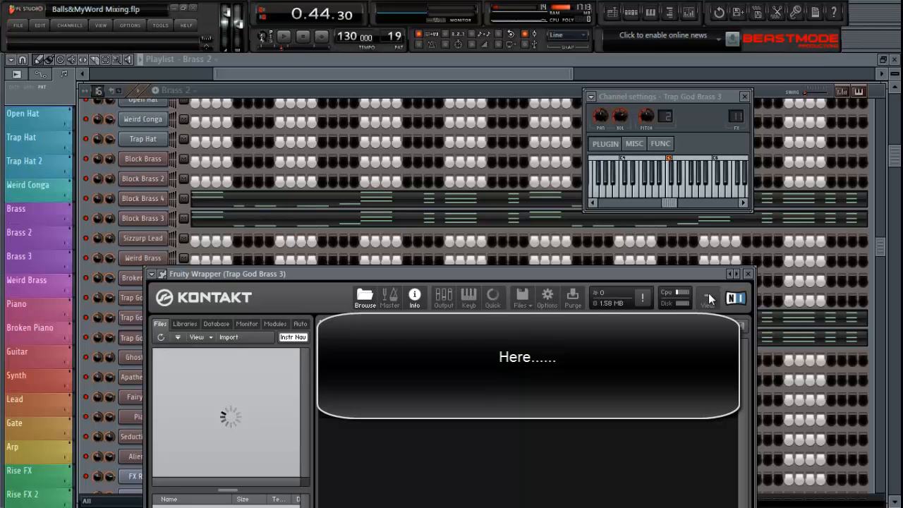
pyautogui.click(749, 273)
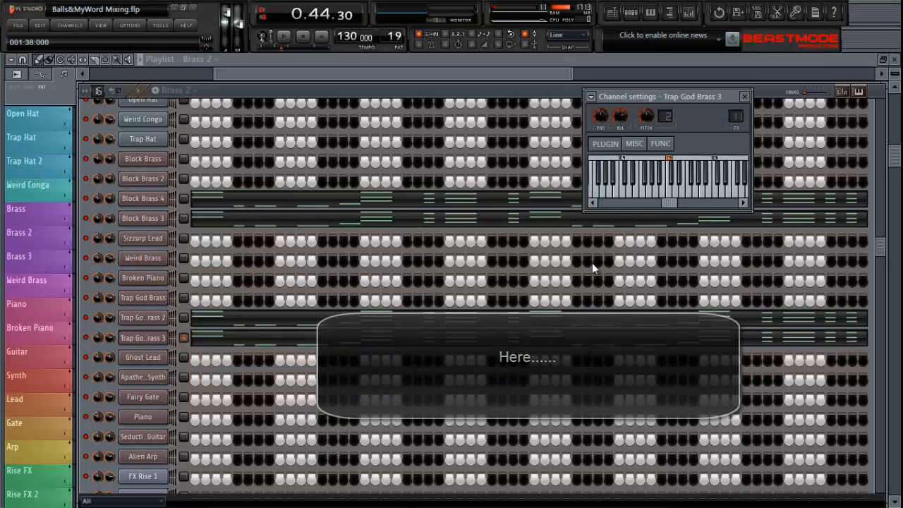
pyautogui.click(141, 319)
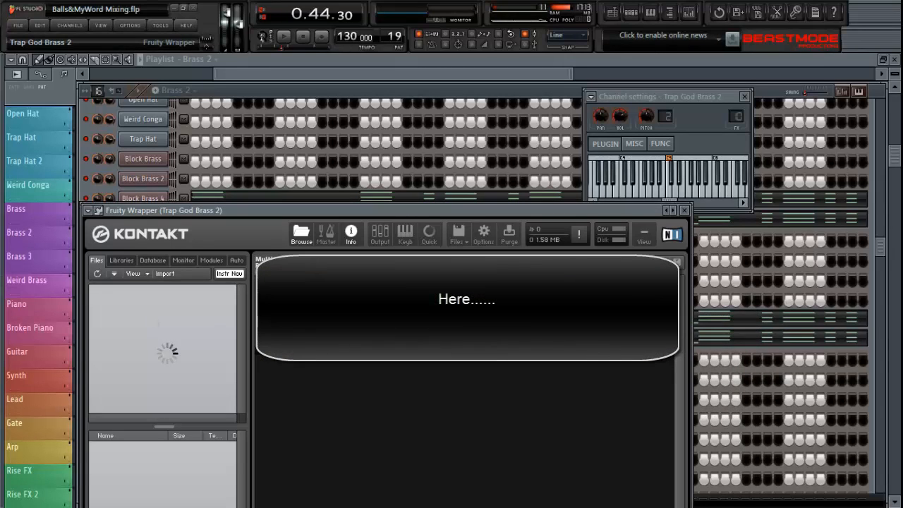
pyautogui.click(683, 211)
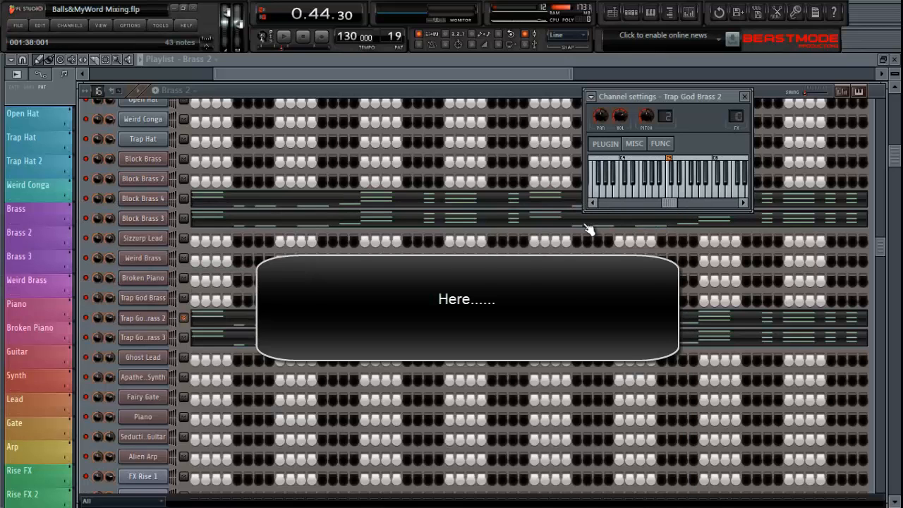
# Clone the Trap God Brass 2 channel and route the clone to mixer track 11.
pyautogui.rightClick(144, 319)
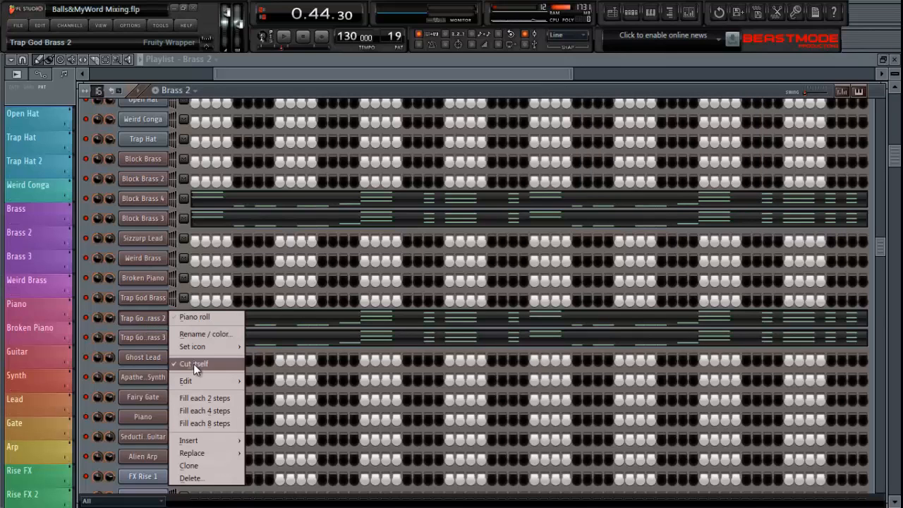
pyautogui.click(211, 463)
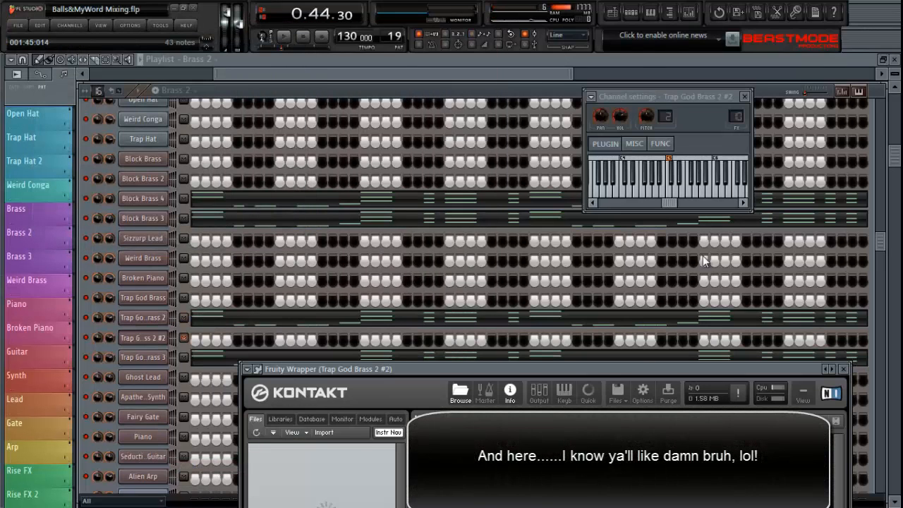
pyautogui.click(846, 369)
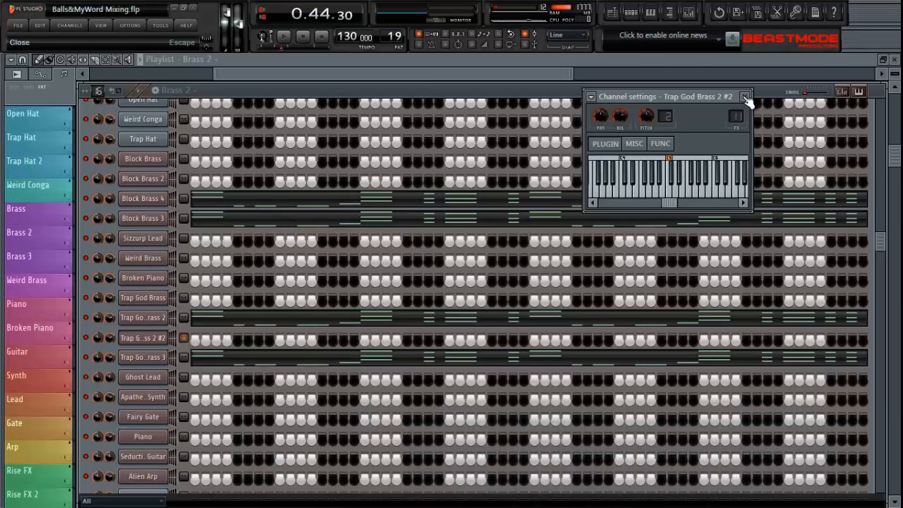
pyautogui.press('Escape')
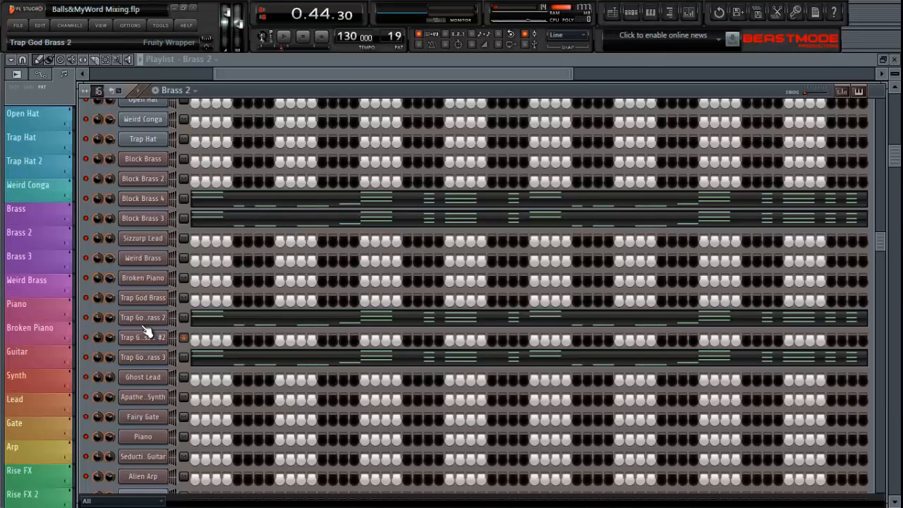
# Move the notes from Trap God Brass 2 onto its clone, Trap God Brass 2 #2.
pyautogui.rightClick(148, 318)
pyautogui.moveTo(204, 379)
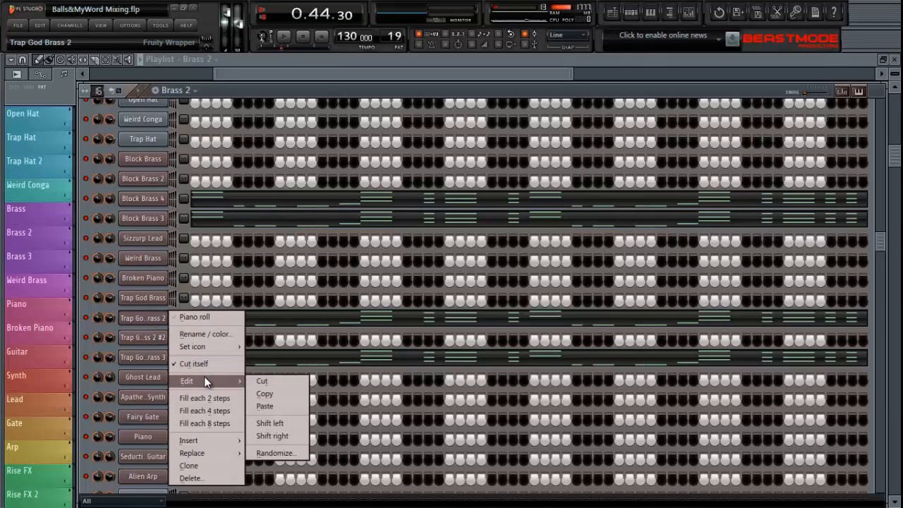
pyautogui.click(262, 382)
pyautogui.rightClick(158, 339)
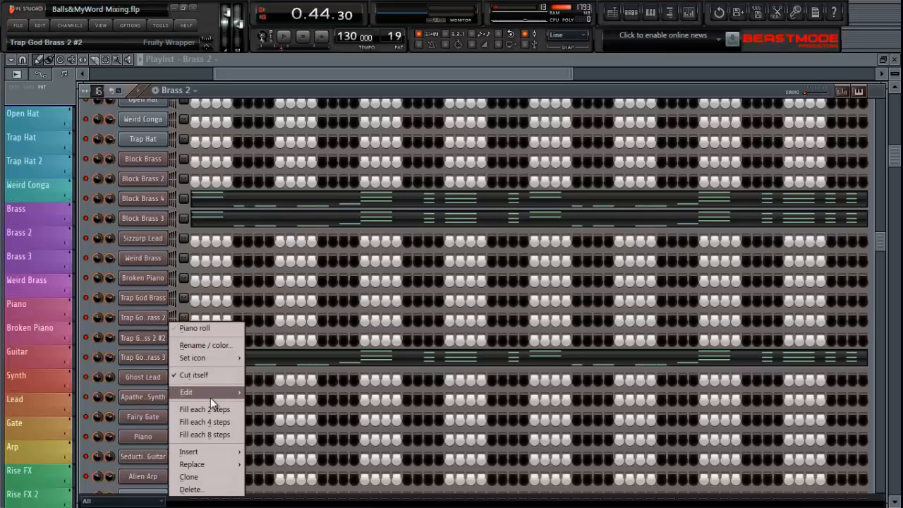
pyautogui.moveTo(220, 396)
pyautogui.click(274, 417)
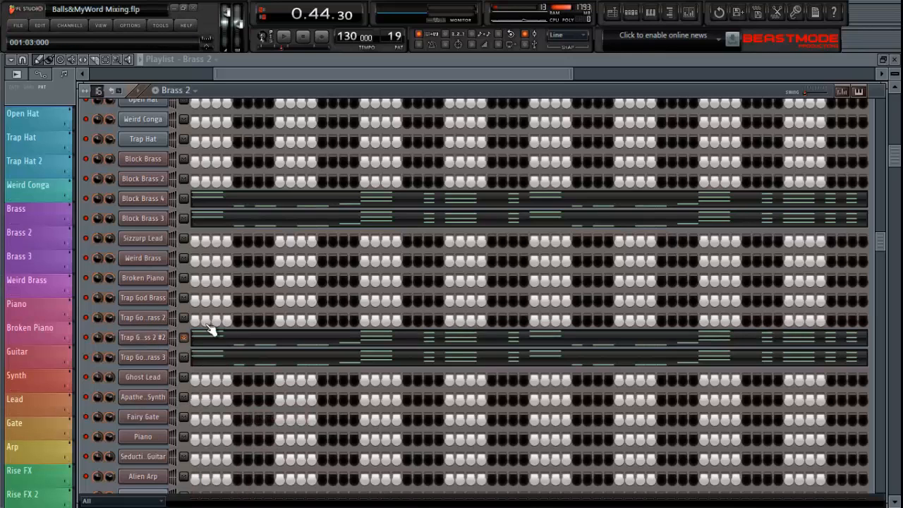
# Rename the Trap God Brass 2 #2 channel as Trap God Brass 4.
pyautogui.keyDown('shift'); pyautogui.click(157, 339); pyautogui.keyUp('shift')
pyautogui.press('End')
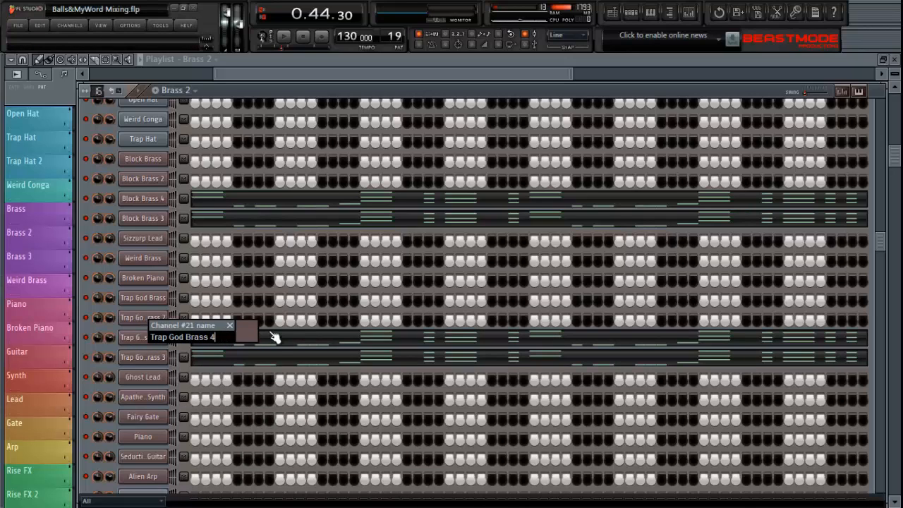
pyautogui.press('Return')
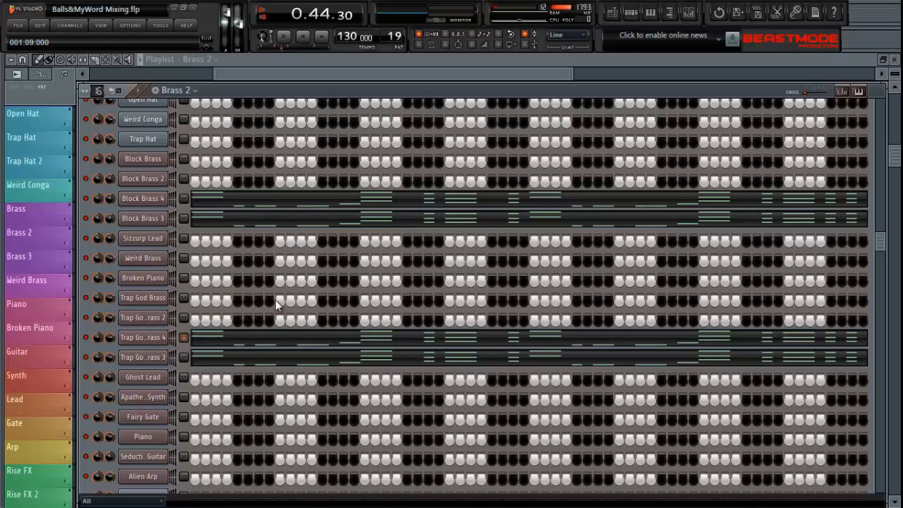
# Return to the playlist and listen to the second half of the hook from bar 25.
pyautogui.click(412, 74)
pyautogui.press('space')
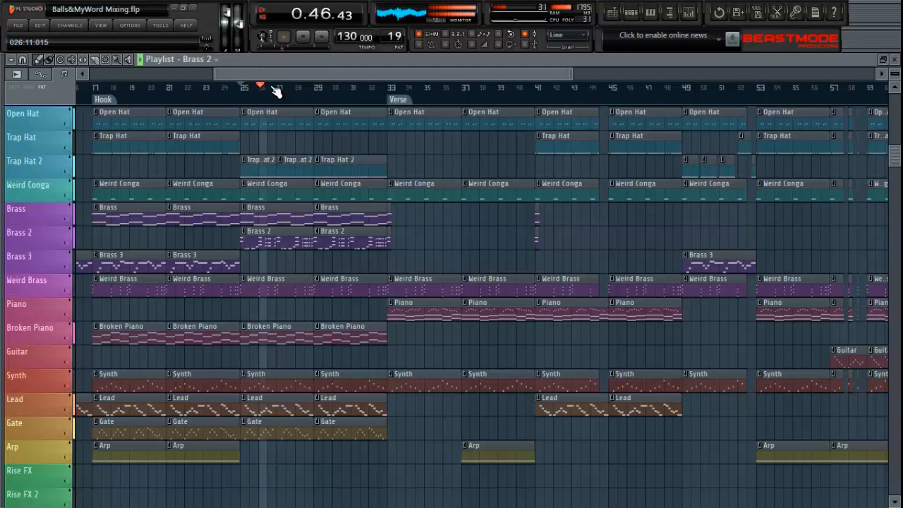
pyautogui.press('space')
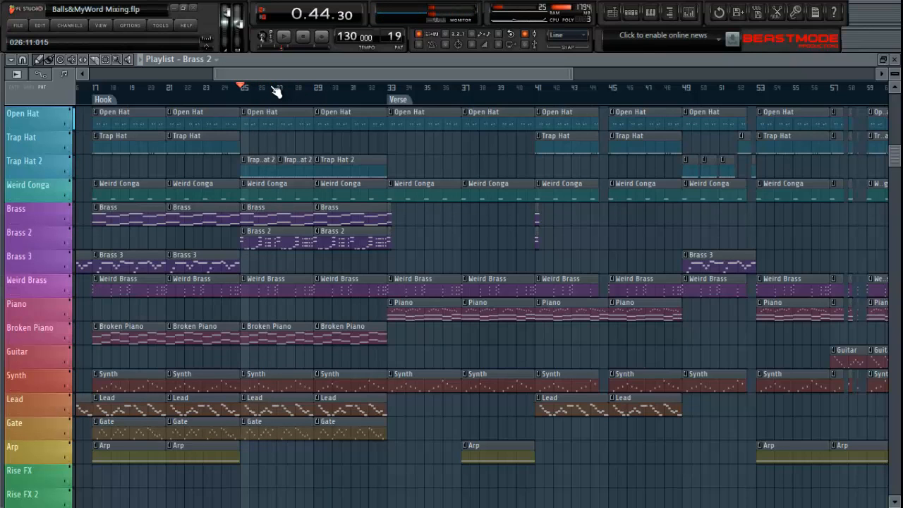
# Play the hook from bar 21 and inspect the Brass 2 and Brass 3 tracks in the mixer.
pyautogui.click(170, 98)
pyautogui.press('space')
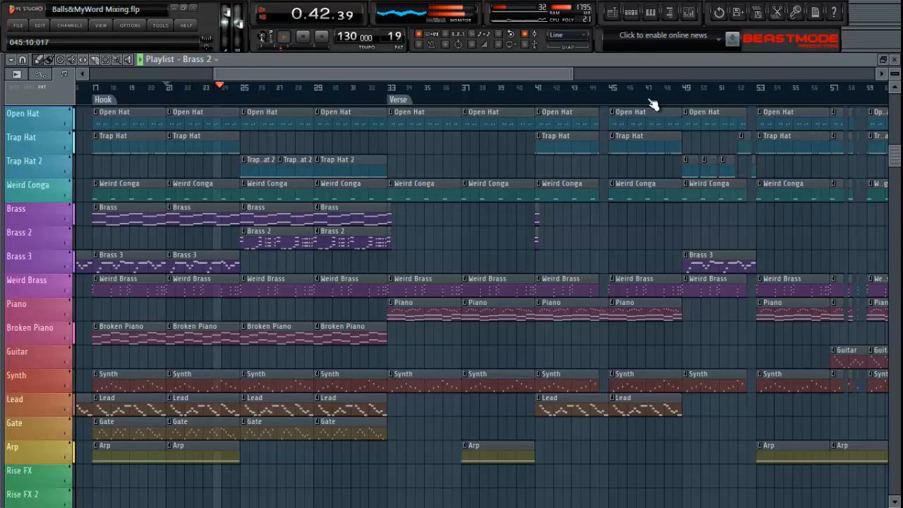
pyautogui.click(688, 12)
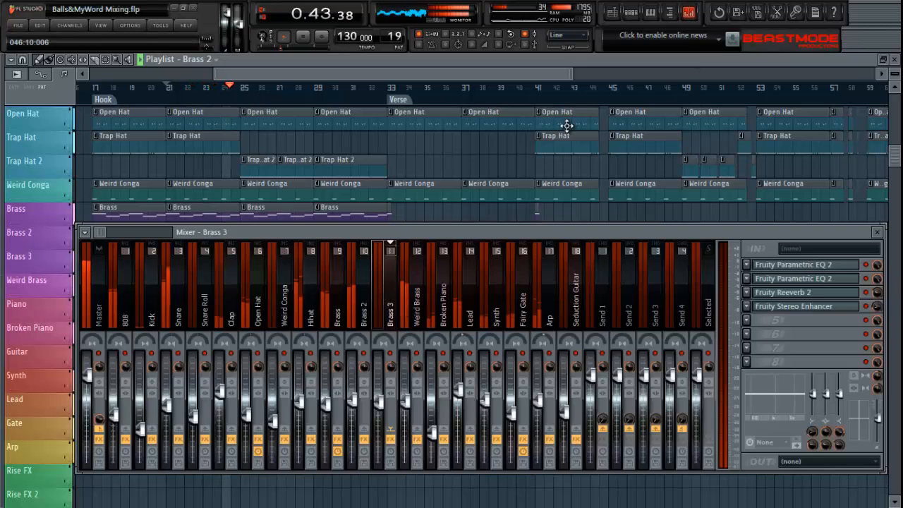
pyautogui.click(370, 321)
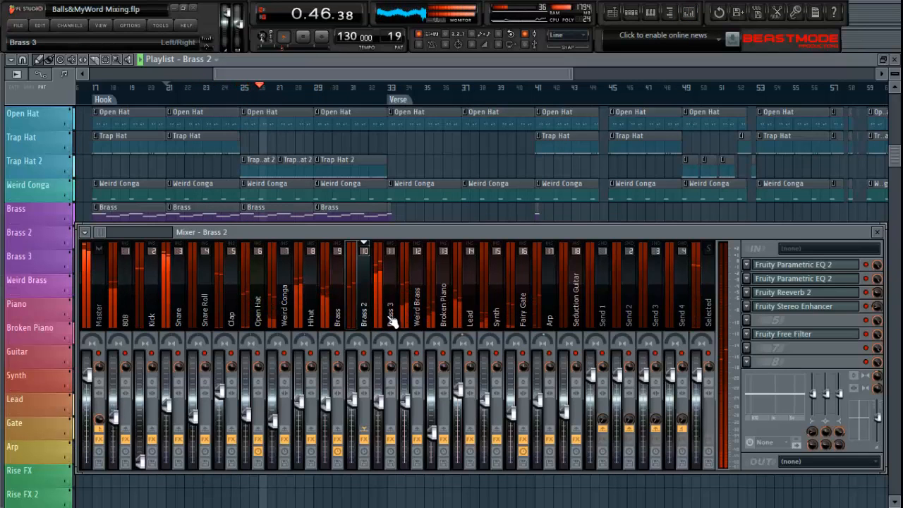
pyautogui.click(393, 321)
pyautogui.press('space')
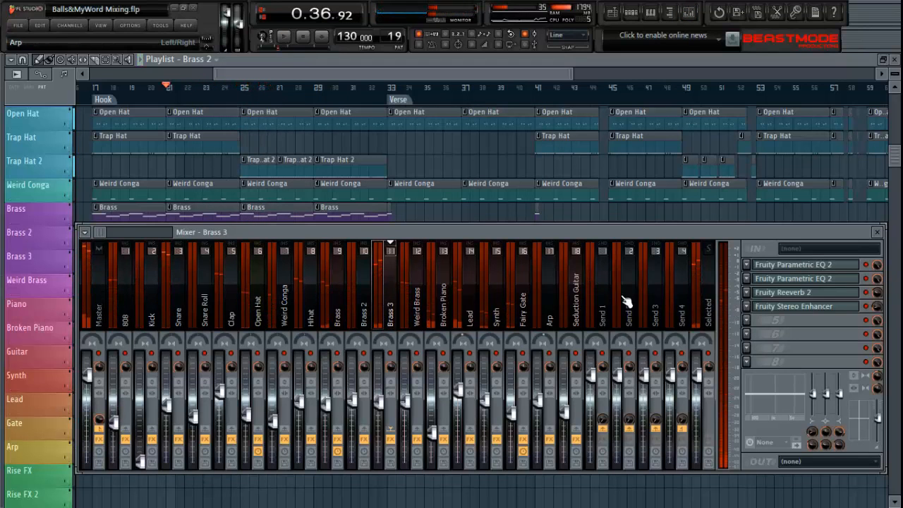
# Replay the hook from bar 21 and compare the peak levels of the Brass 2 and Brass 3 mixer tracks.
pyautogui.click(368, 321)
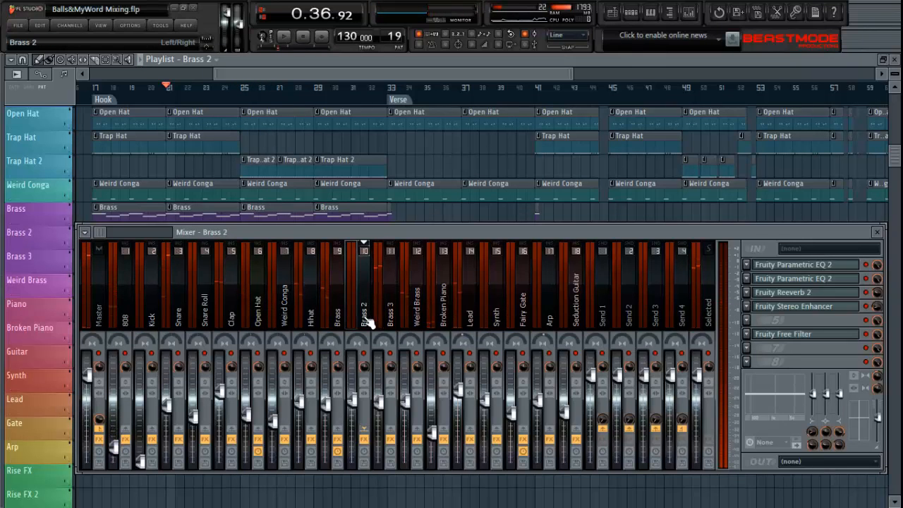
pyautogui.press('space')
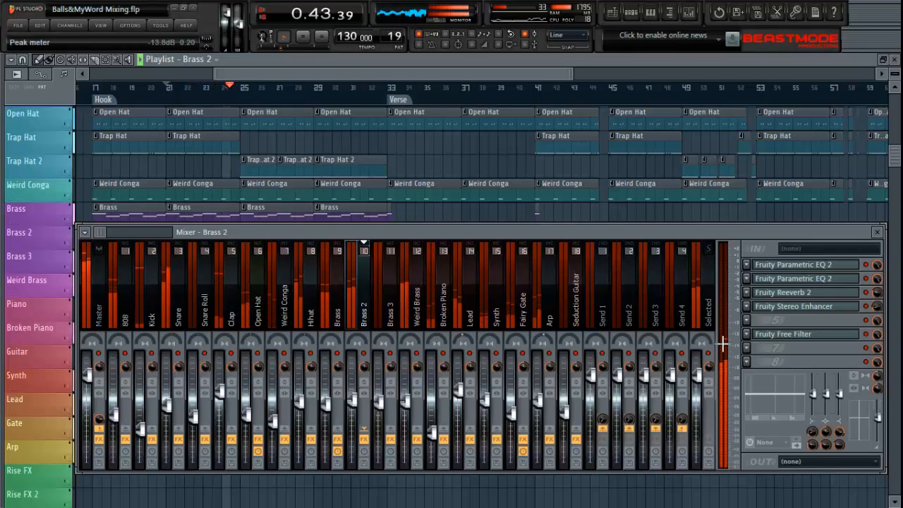
pyautogui.click(393, 307)
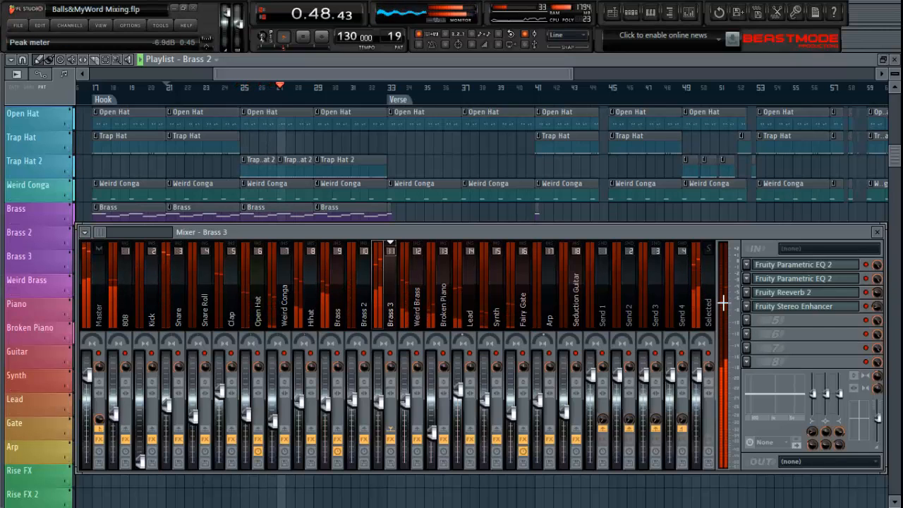
pyautogui.press('space')
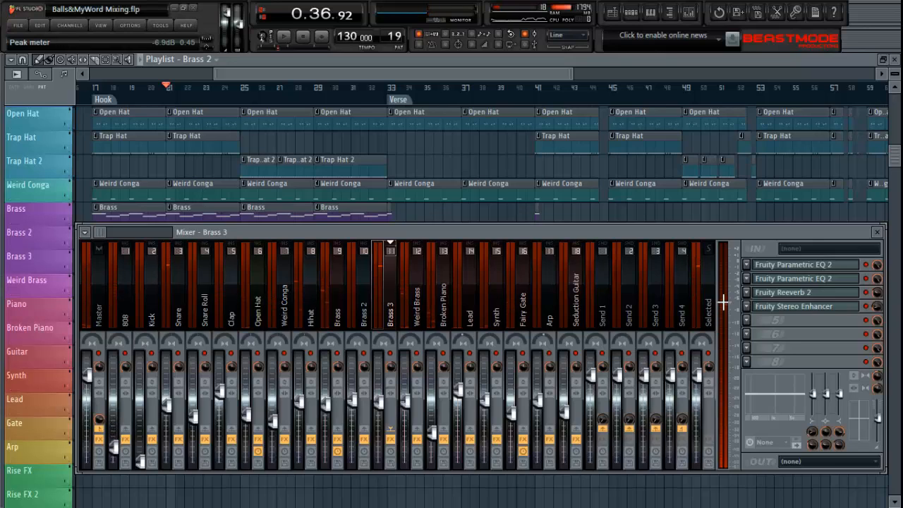
pyautogui.click(364, 326)
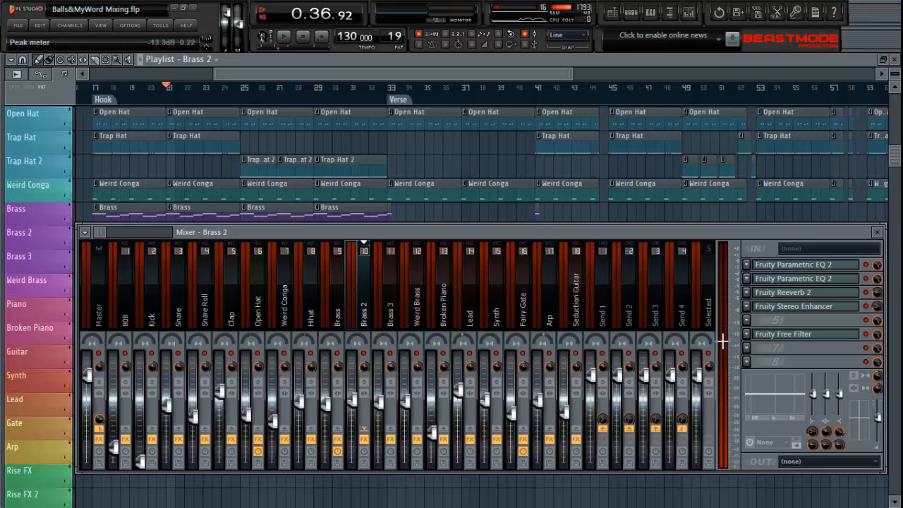
pyautogui.press('space')
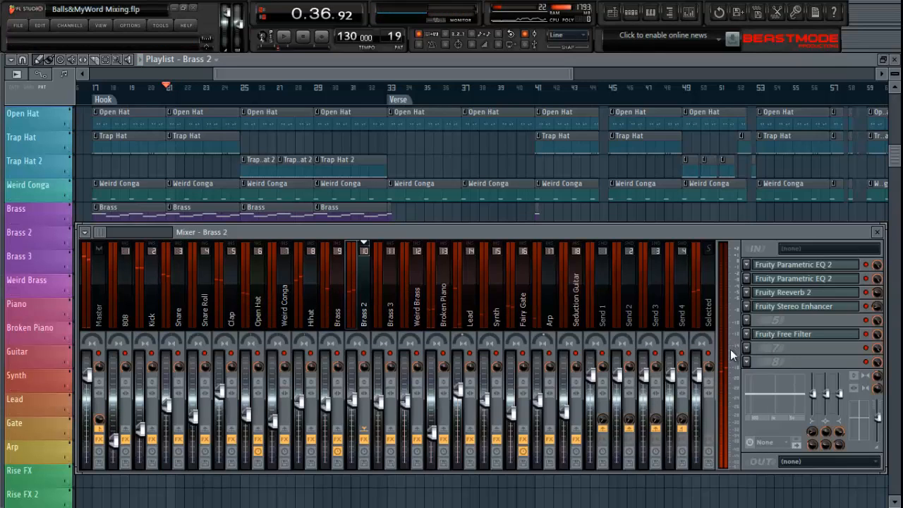
# Play the hook from bar 21 to check the Brass 2 track's peak level, then inspect the Brass 3 track in the mixer.
pyautogui.press('space')
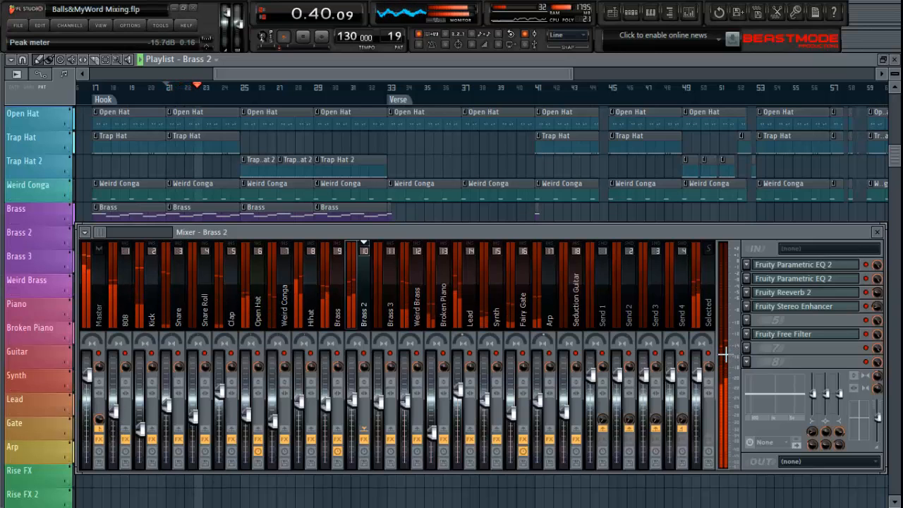
pyautogui.press('space')
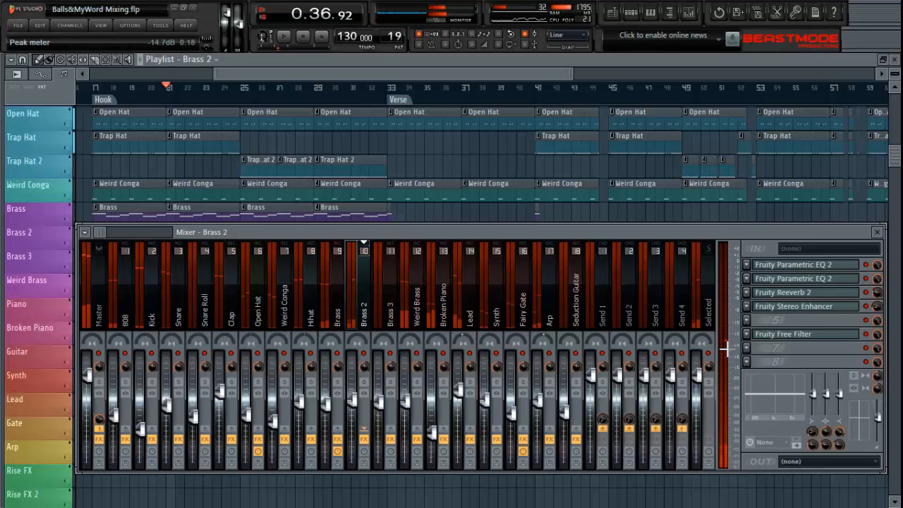
pyautogui.click(397, 324)
pyautogui.press('space')
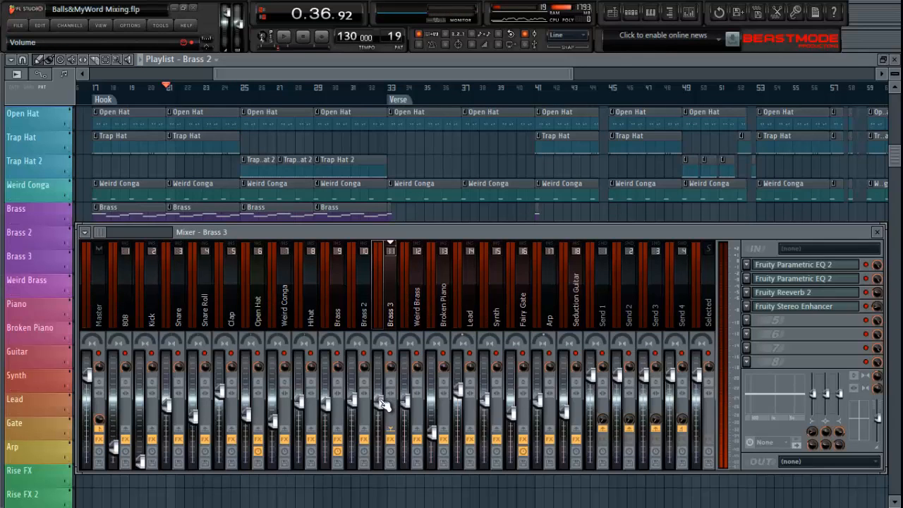
pyautogui.press('space')
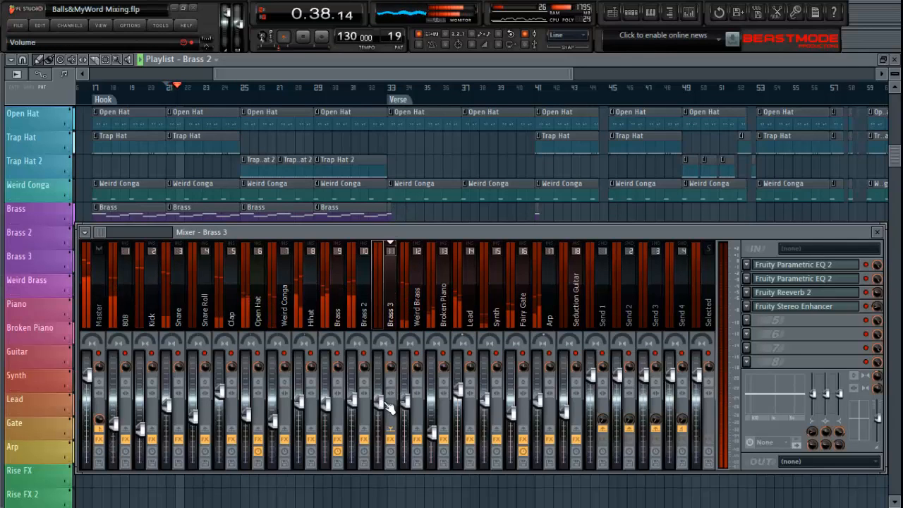
# Lower the Brass 3 mixer track's volume to about 57% while comparing it with Brass 2 during playback.
pyautogui.moveTo(381, 404); pyautogui.dragTo(388, 426)
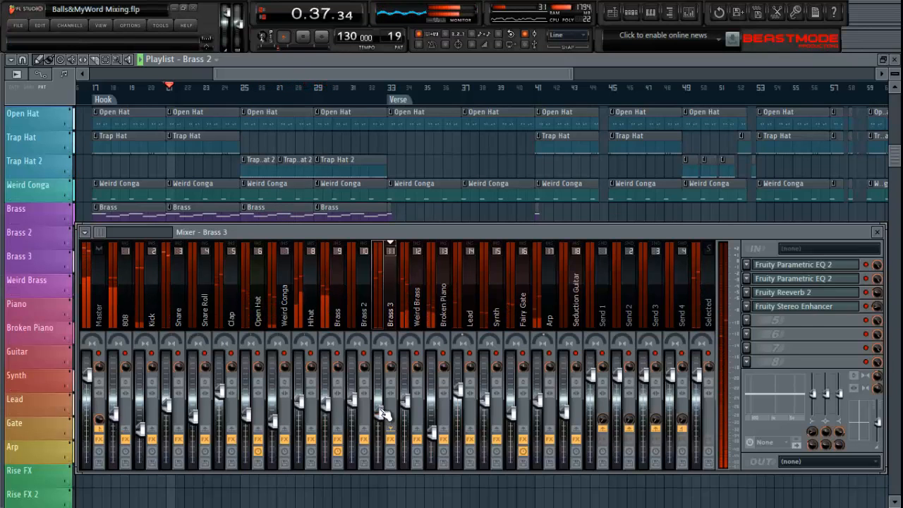
pyautogui.click(364, 310)
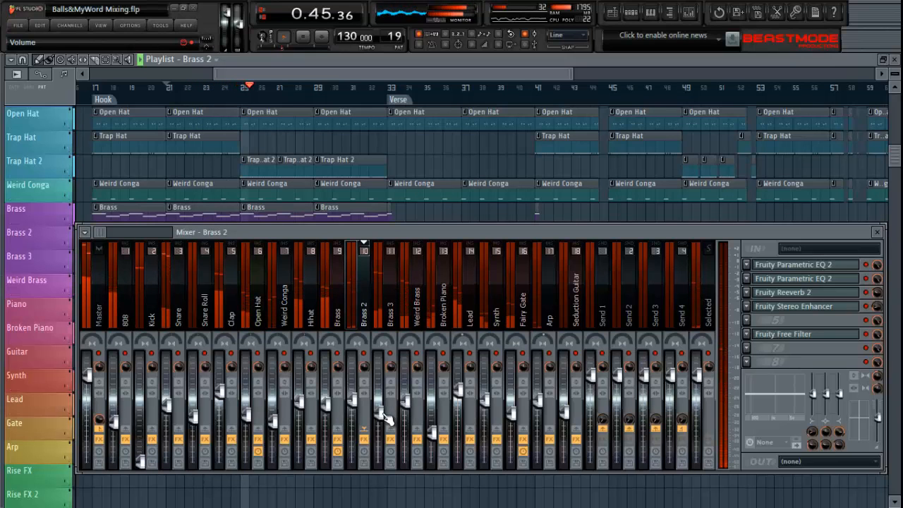
pyautogui.click(385, 416)
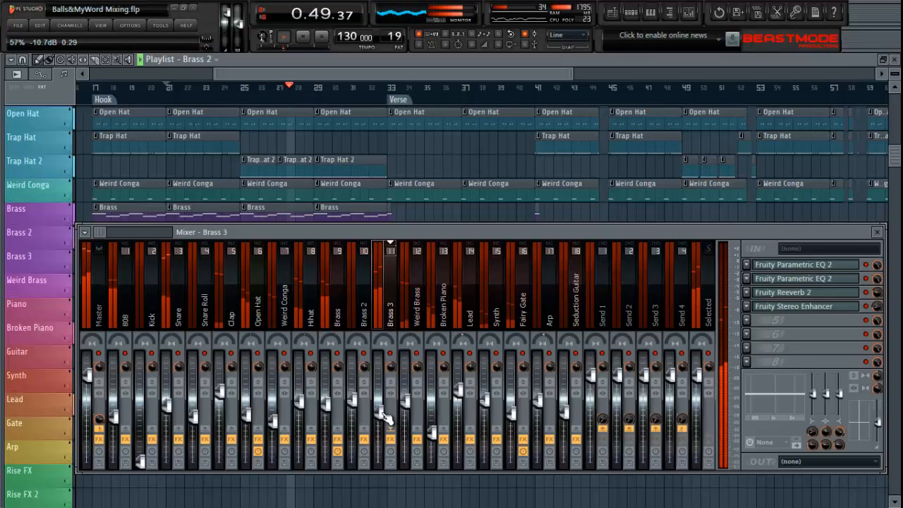
pyautogui.press('space')
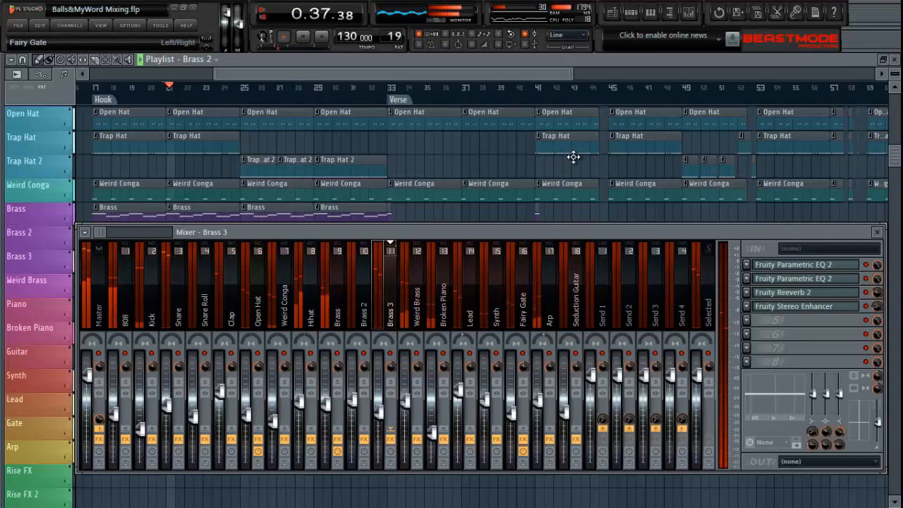
# In the channel rack, set the Block Brass 4 channel volume to 62% and copy that value to Trap God Brass 4.
pyautogui.press('F9')
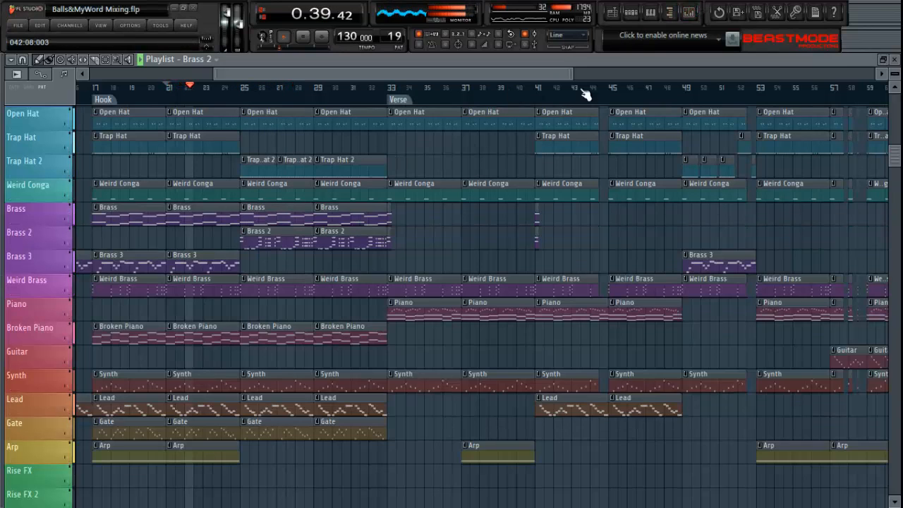
pyautogui.click(631, 12)
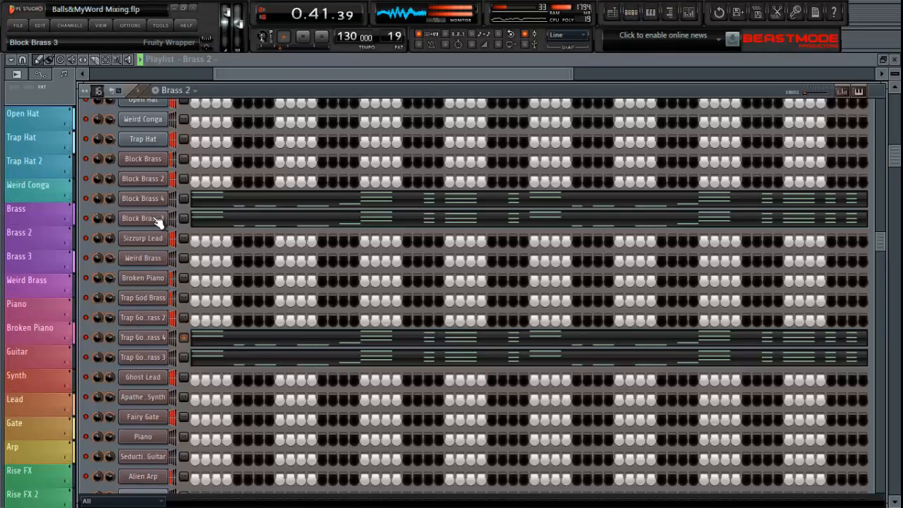
pyautogui.moveTo(111, 200); pyautogui.dragTo(111, 200)
pyautogui.rightClick(111, 199)
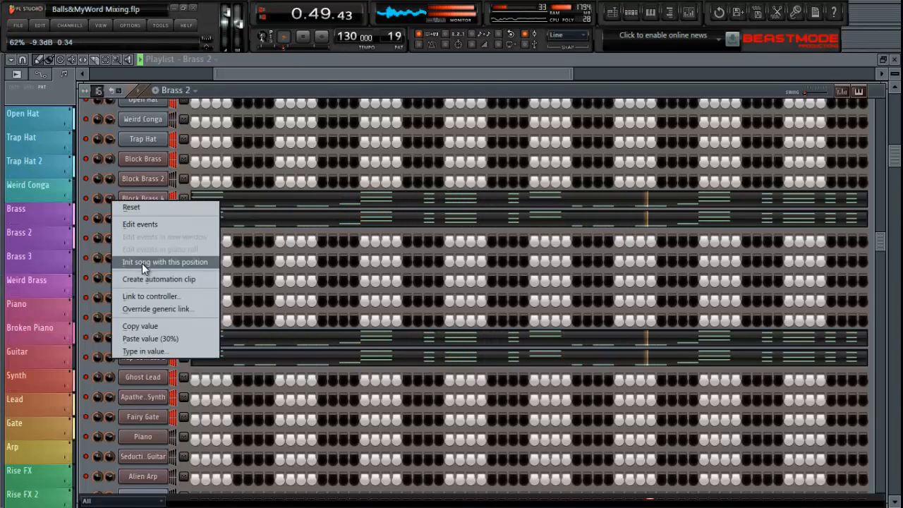
pyautogui.click(157, 329)
pyautogui.rightClick(110, 339)
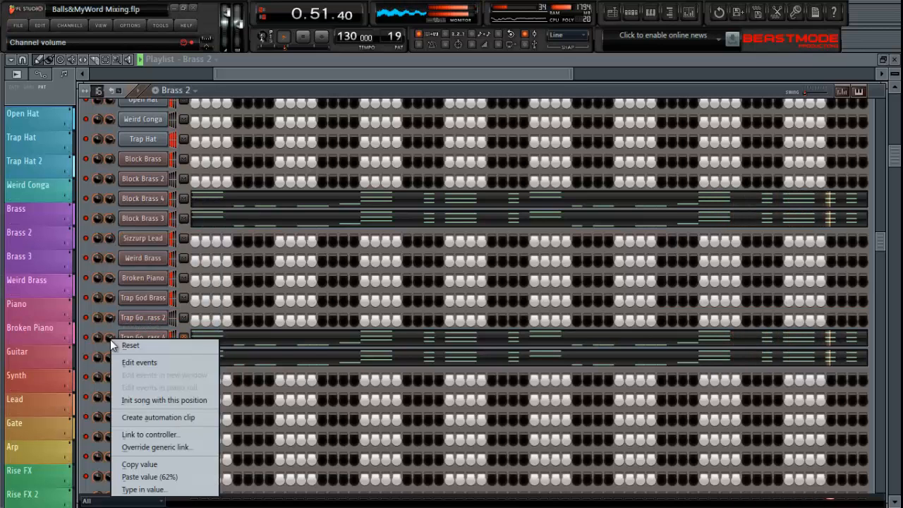
pyautogui.click(164, 479)
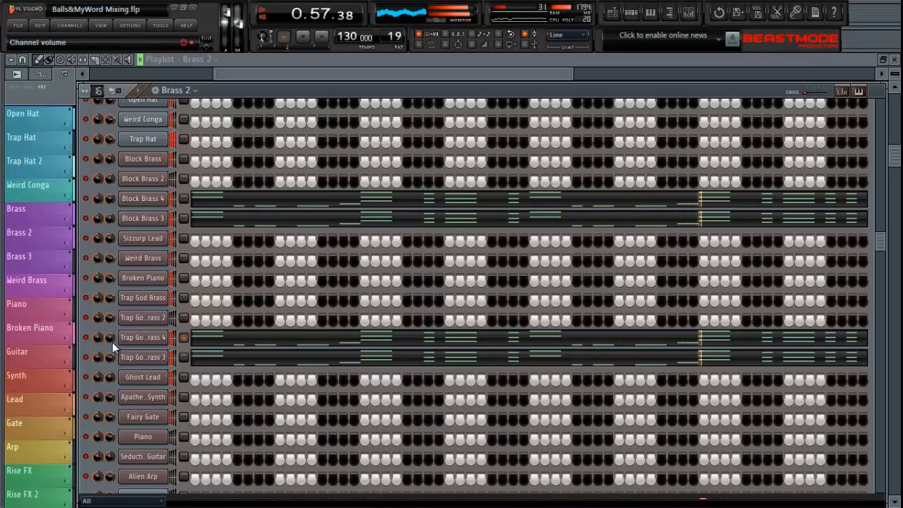
# Copy the Trap God Brass 3 channel volume and paste its 71% value onto Trap God Brass 4.
pyautogui.rightClick(106, 356)
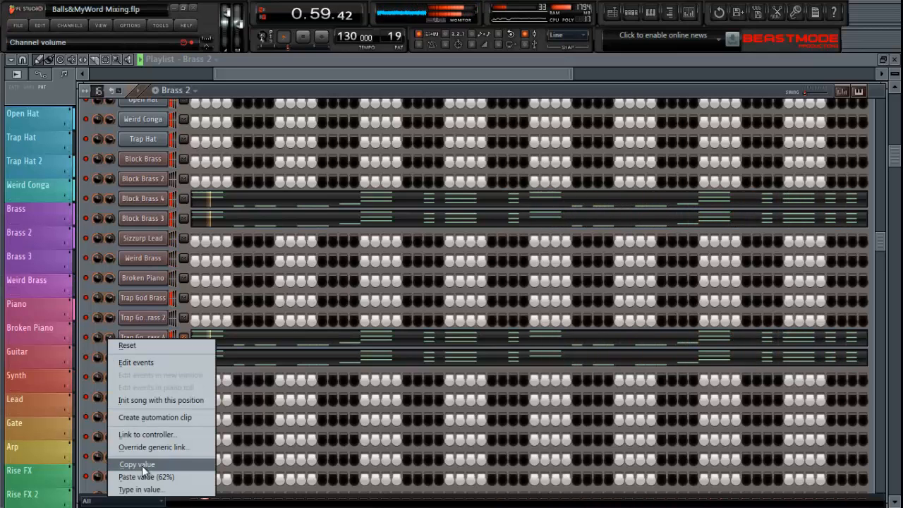
pyautogui.click(142, 465)
pyautogui.rightClick(109, 338)
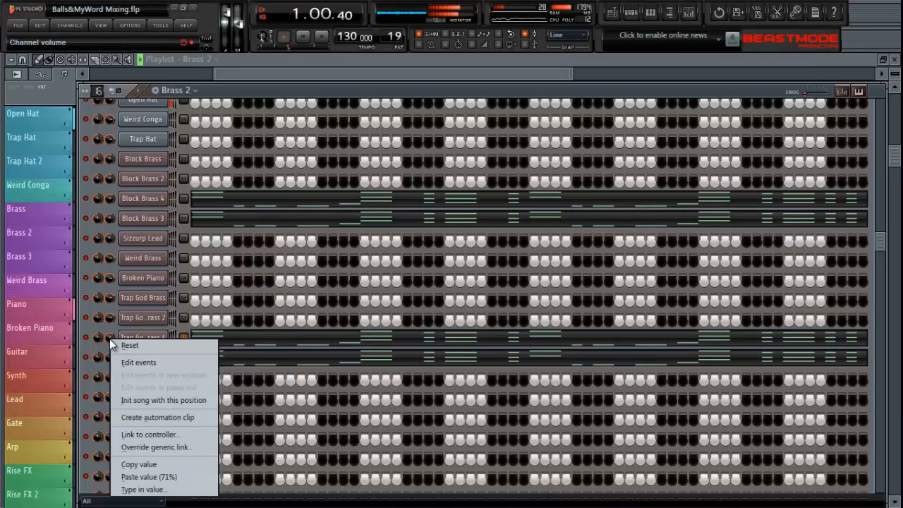
pyautogui.click(149, 477)
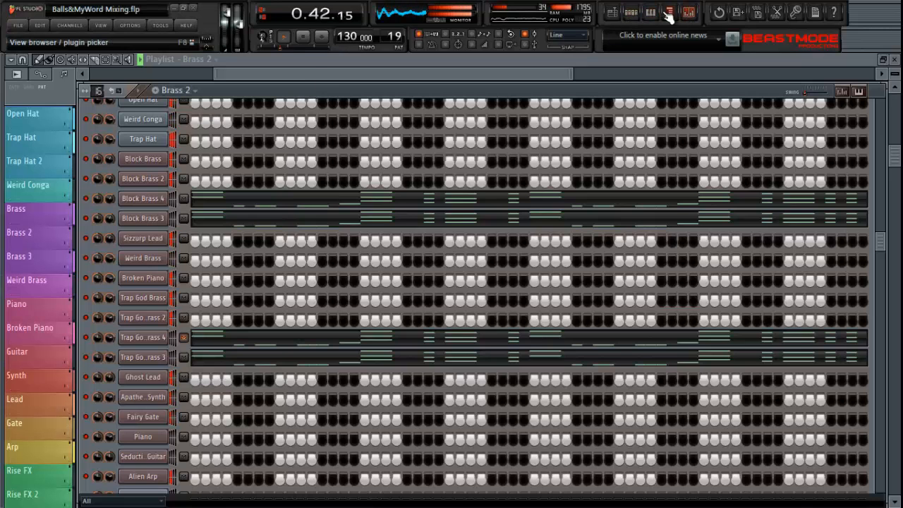
# Return to the mixer and fine-tune the Brass 3 track's volume, trying 59% before lowering it slightly.
pyautogui.click(632, 11)
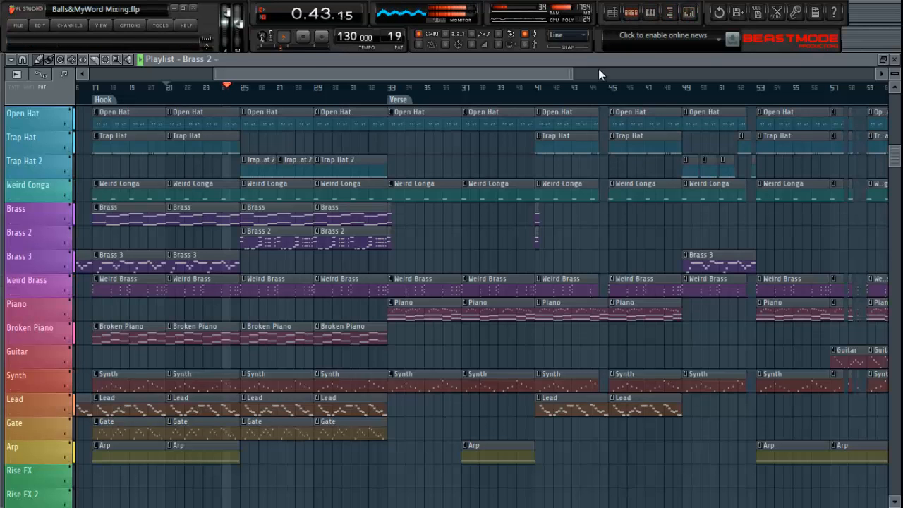
pyautogui.click(690, 14)
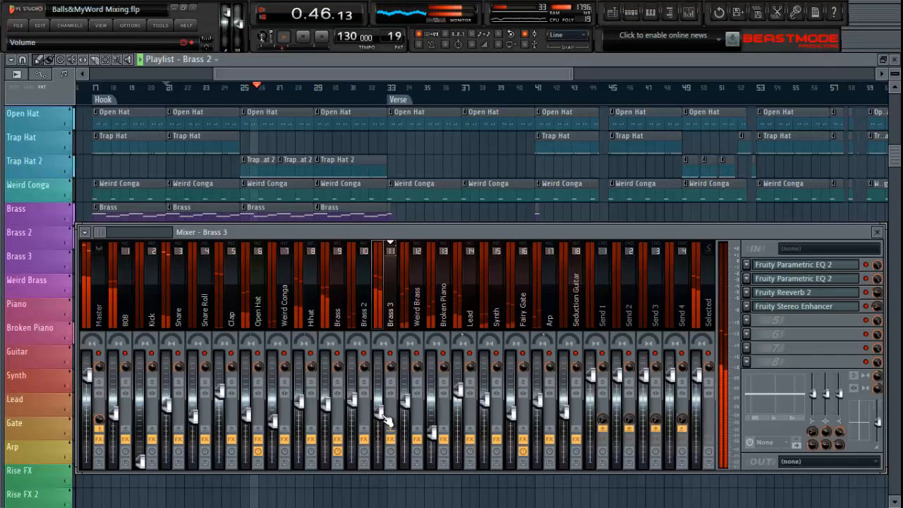
pyautogui.scroll(1, 383, 416)
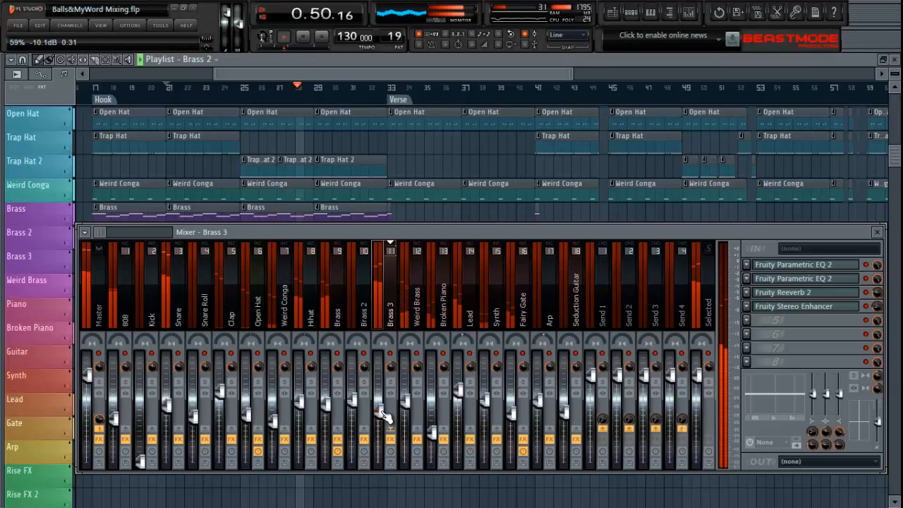
pyautogui.scroll(-3, 383, 416)
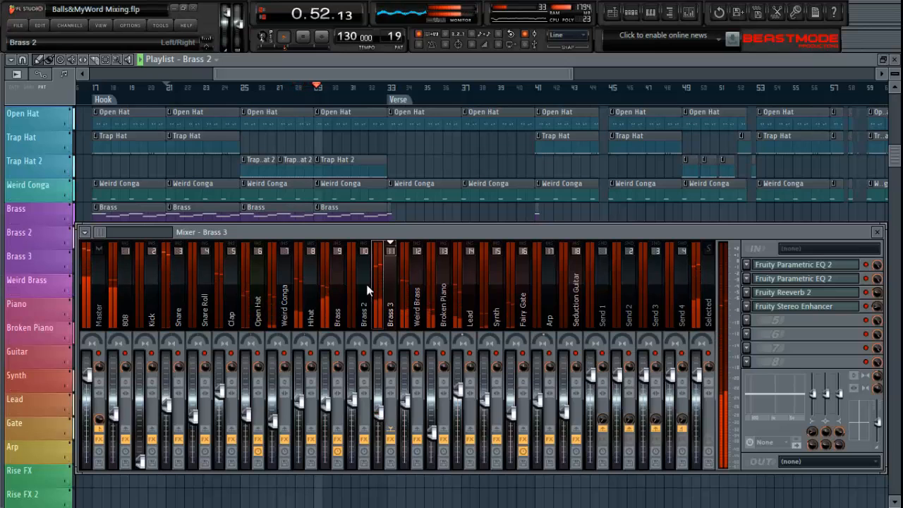
# Replay the hook from bar 21, compare Brass 2 with Brass 3, and nudge the Brass 3 track's volume down slightly.
pyautogui.click(169, 86)
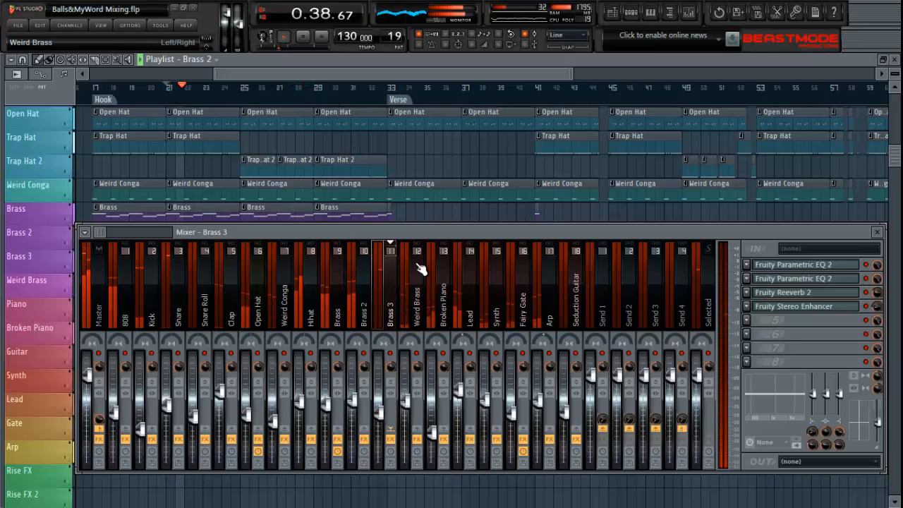
pyautogui.click(368, 315)
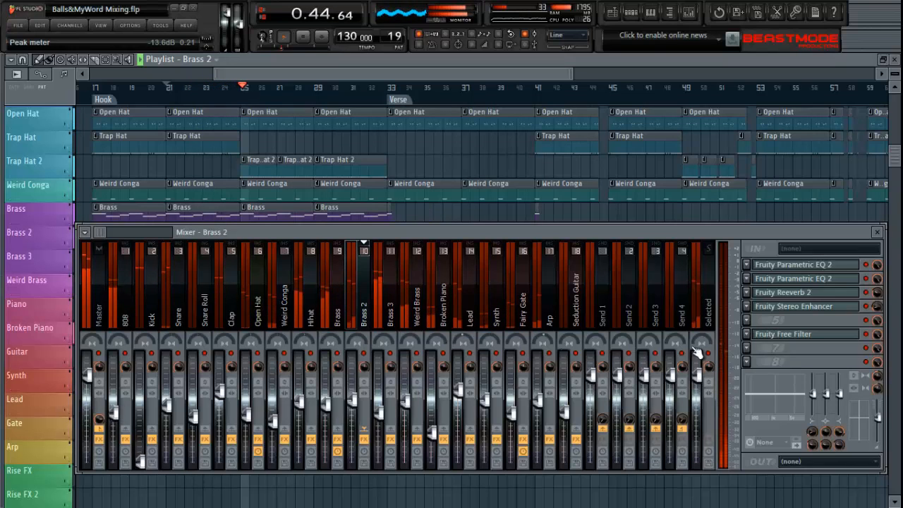
pyautogui.click(398, 322)
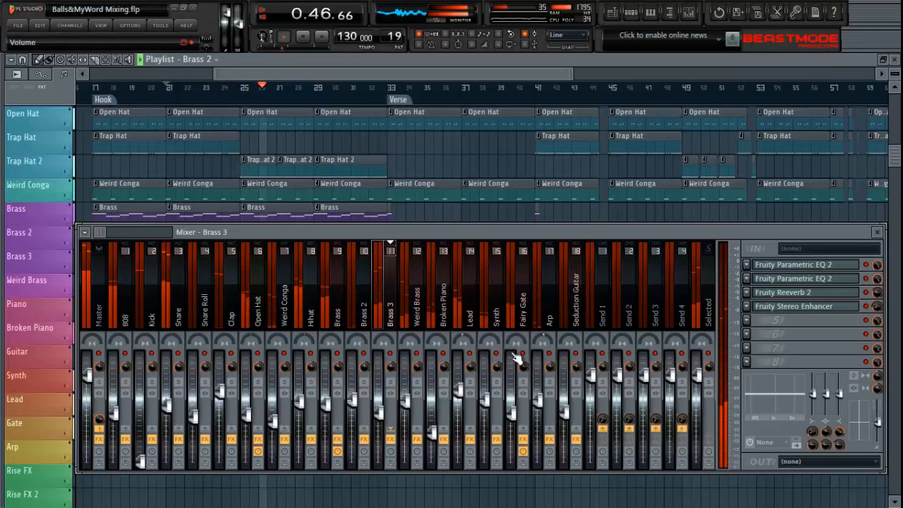
pyautogui.moveTo(382, 412); pyautogui.dragTo(383, 415)
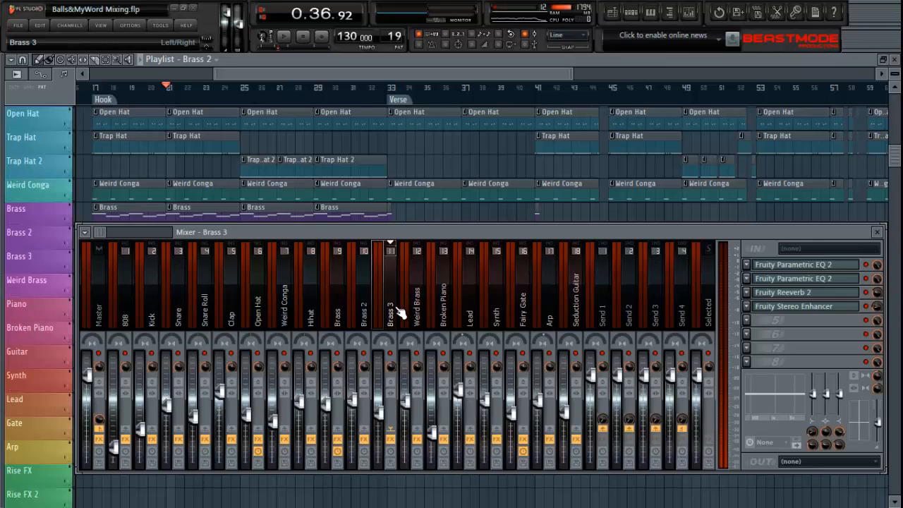
pyautogui.press('space')
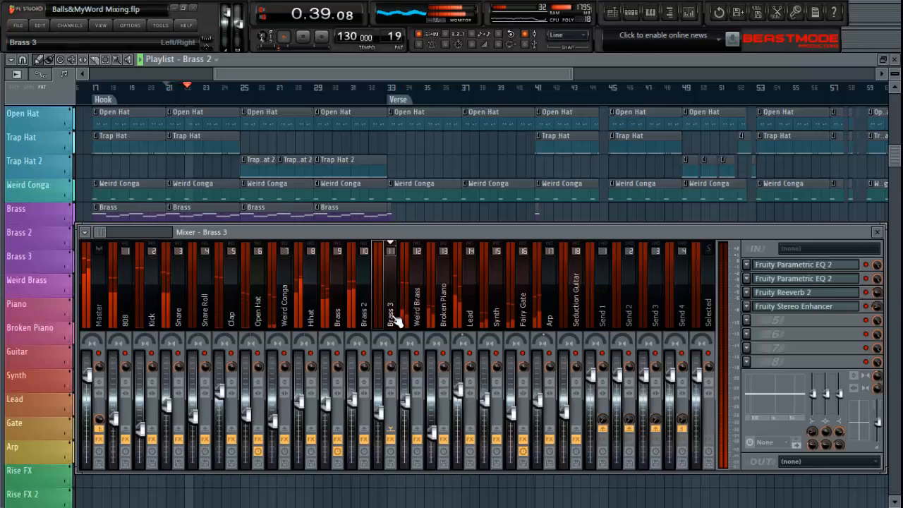
pyautogui.click(365, 259)
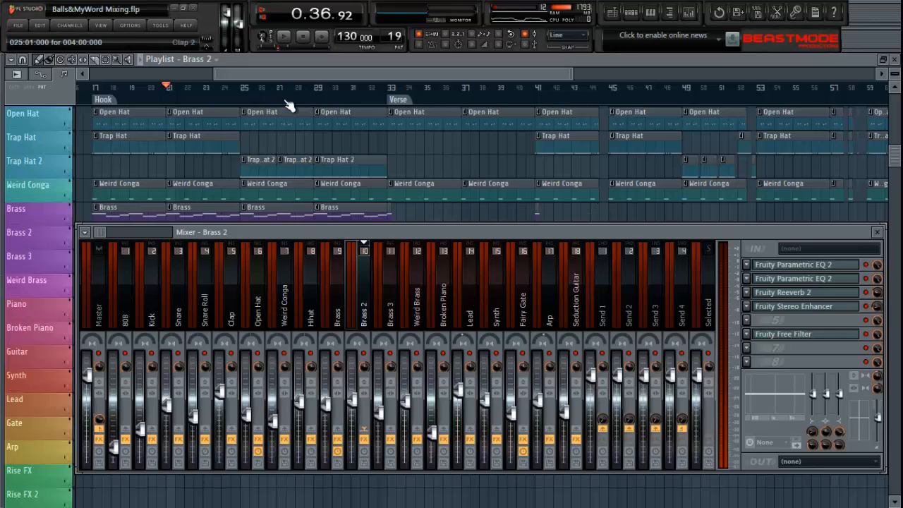
# Select the Master track and play the intro repeatedly from the song start while enabling its effect slots 6, 7 and 8 one by one.
pyautogui.scroll(-8, 212, 71)
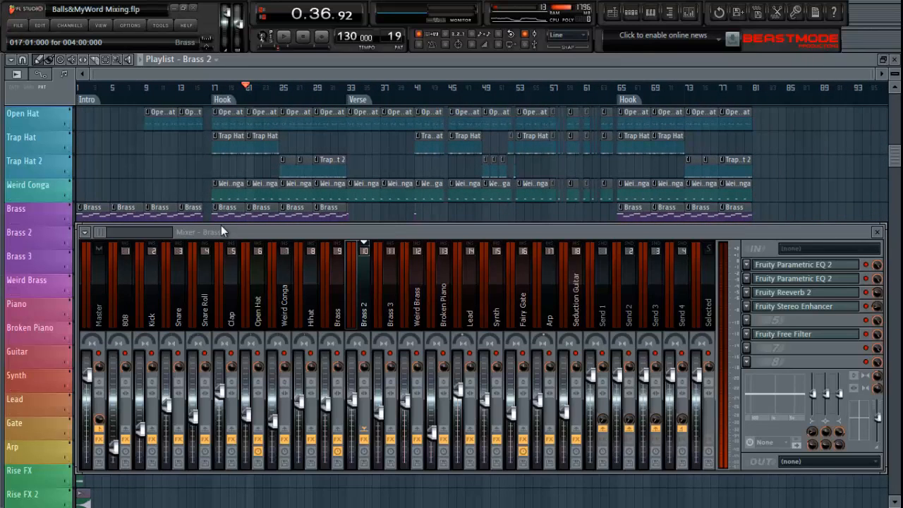
pyautogui.click(108, 322)
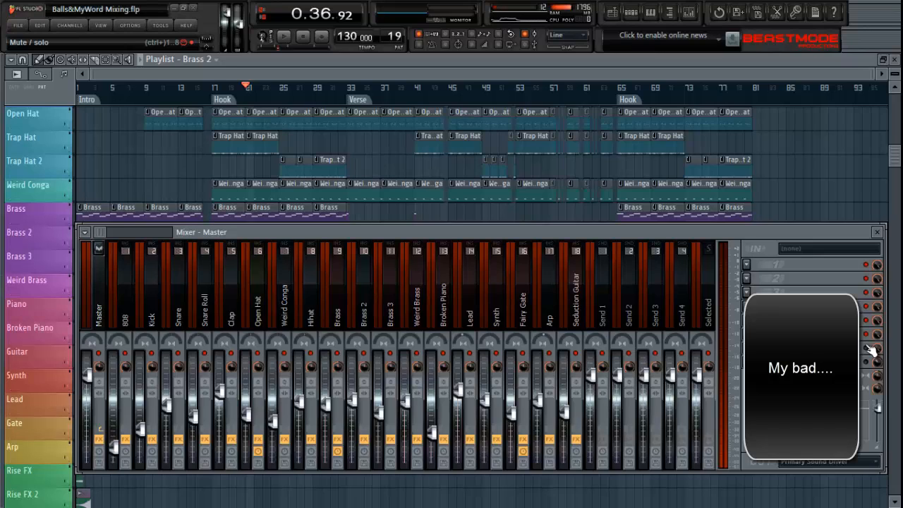
pyautogui.click(304, 37)
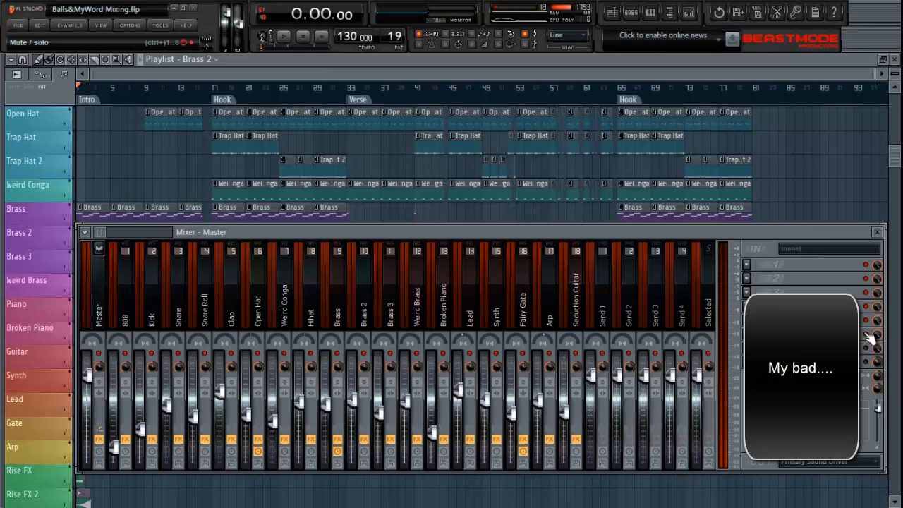
pyautogui.press('space')
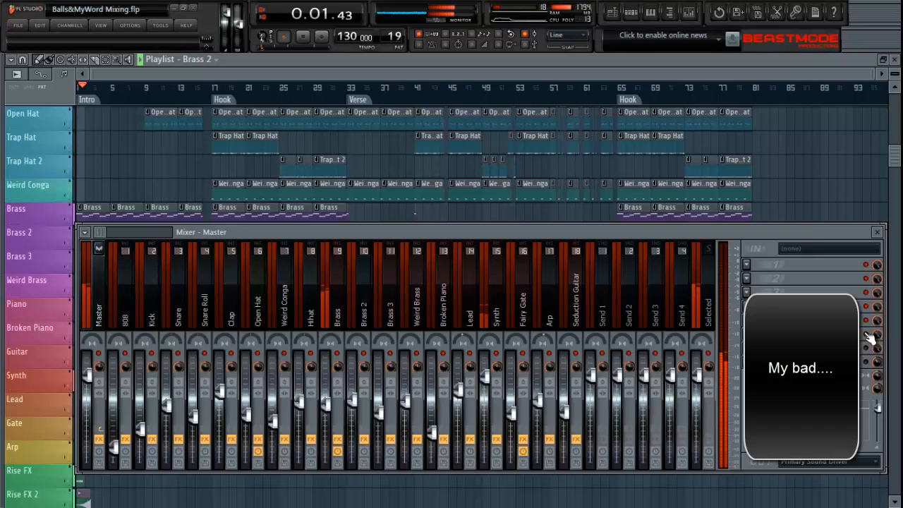
pyautogui.press('space')
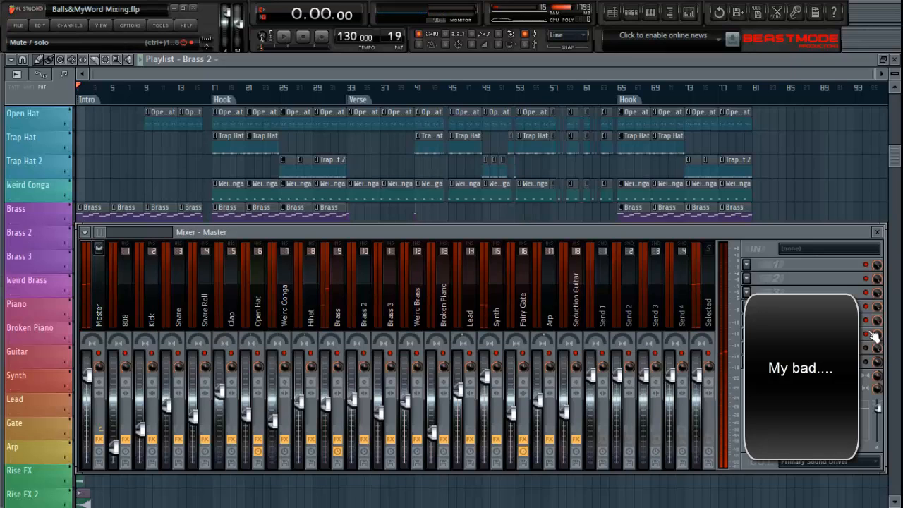
pyautogui.press('space')
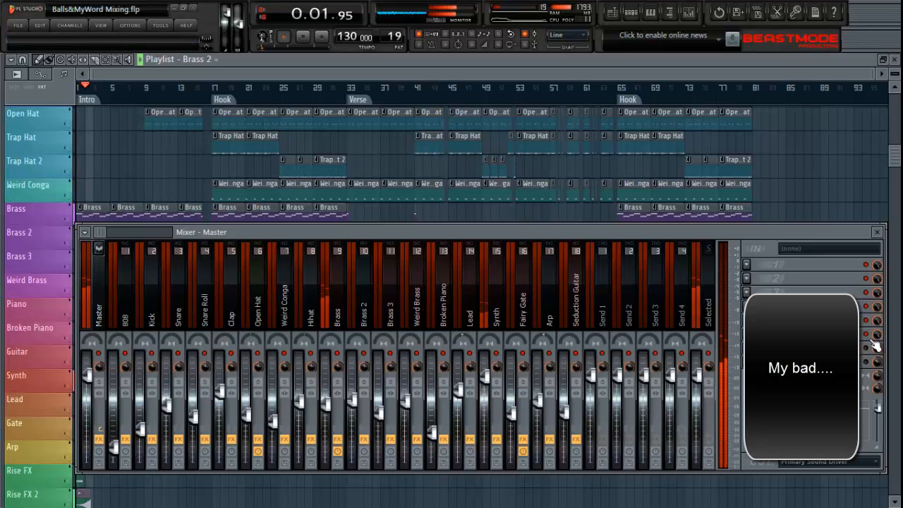
pyautogui.press('space')
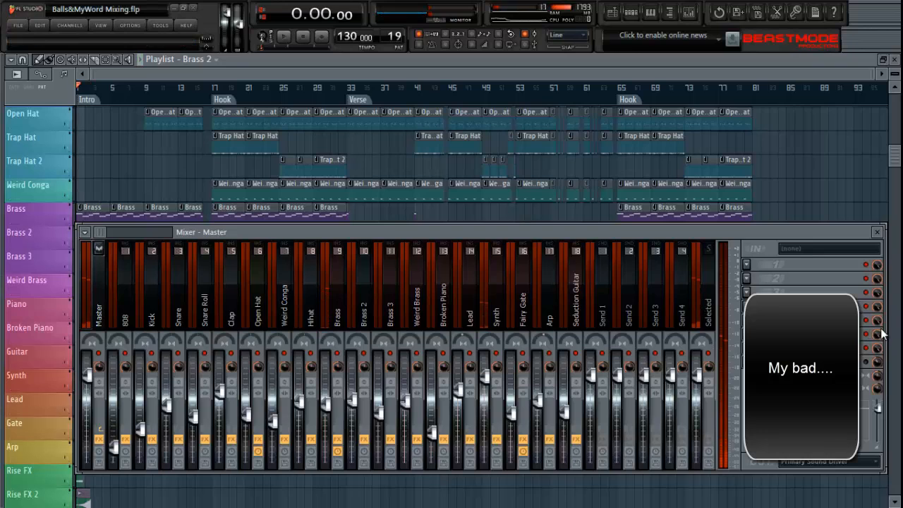
pyautogui.press('space')
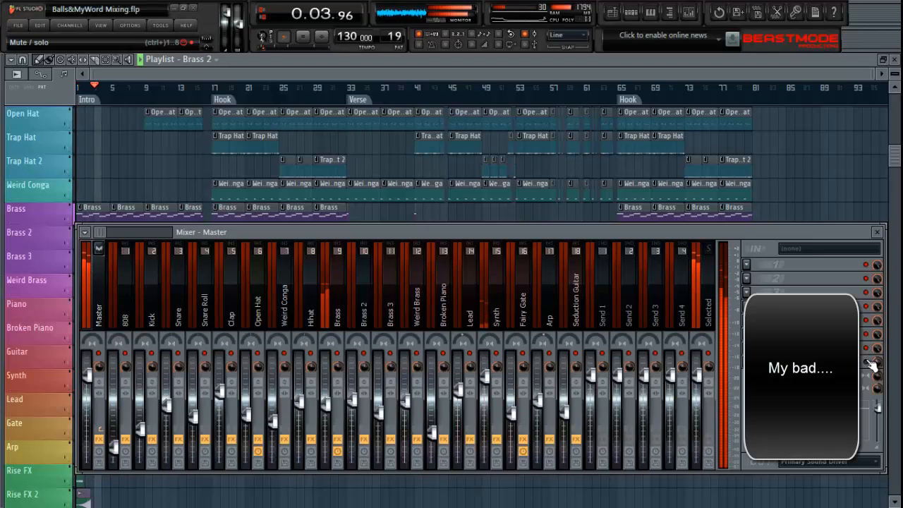
pyautogui.press('space')
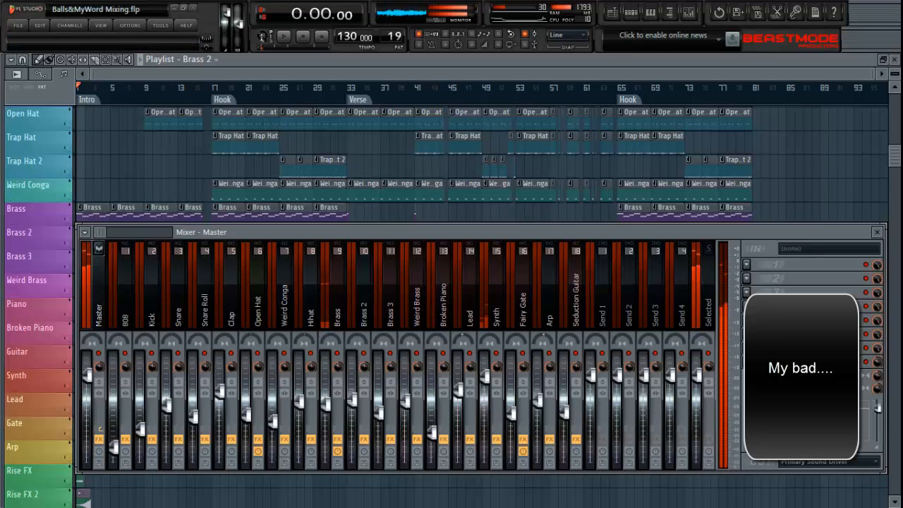
# Play the intro from the song start, stop playback, and close the mixer to reveal the whole playlist.
pyautogui.press('space')
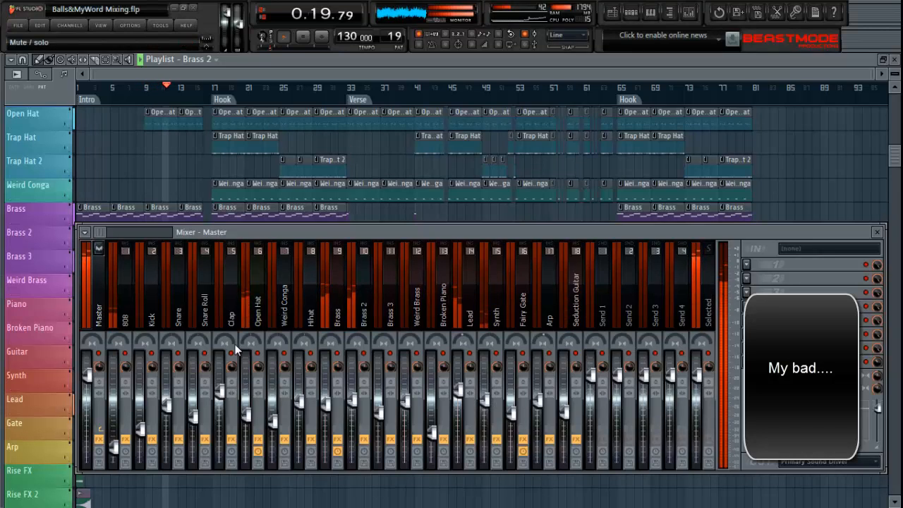
pyautogui.press('space')
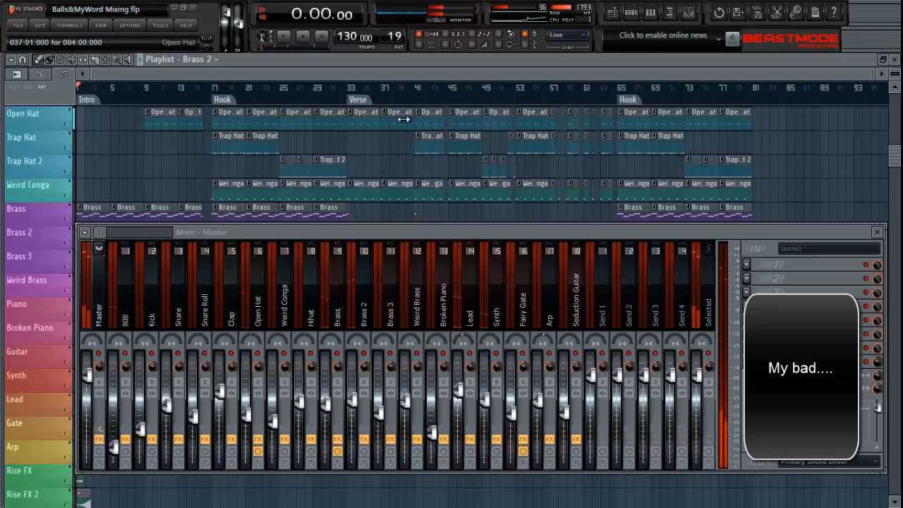
pyautogui.press('F9')
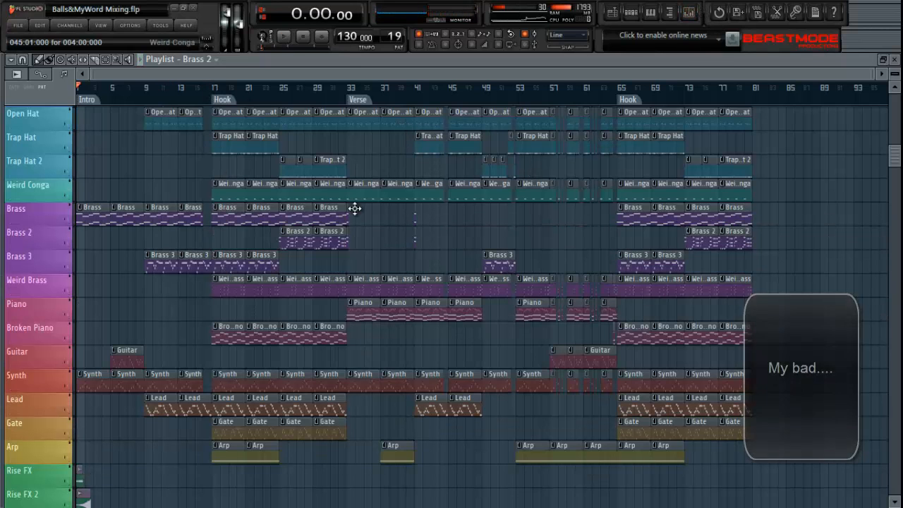
# Place two Kick clips on the Kick track at bars 9 and 13, ending the second one with the 808 clip before the hook.
pyautogui.scroll(5, 272, 96)
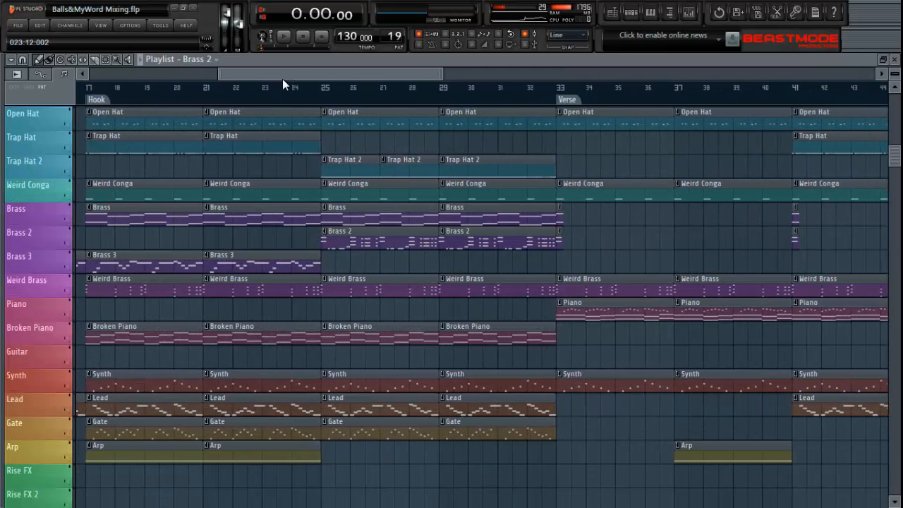
pyautogui.moveTo(123, 58); pyautogui.dragTo(122, 64)
pyautogui.scroll(5, 256, 147)
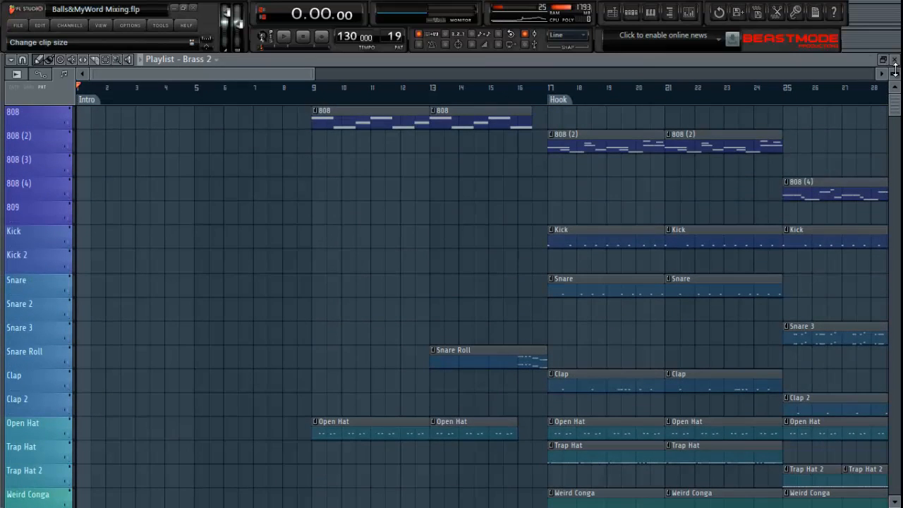
pyautogui.moveTo(898, 73)
pyautogui.mouseDown()
pyautogui.moveTo(899, 99)
pyautogui.moveTo(898, 72)
pyautogui.mouseUp()
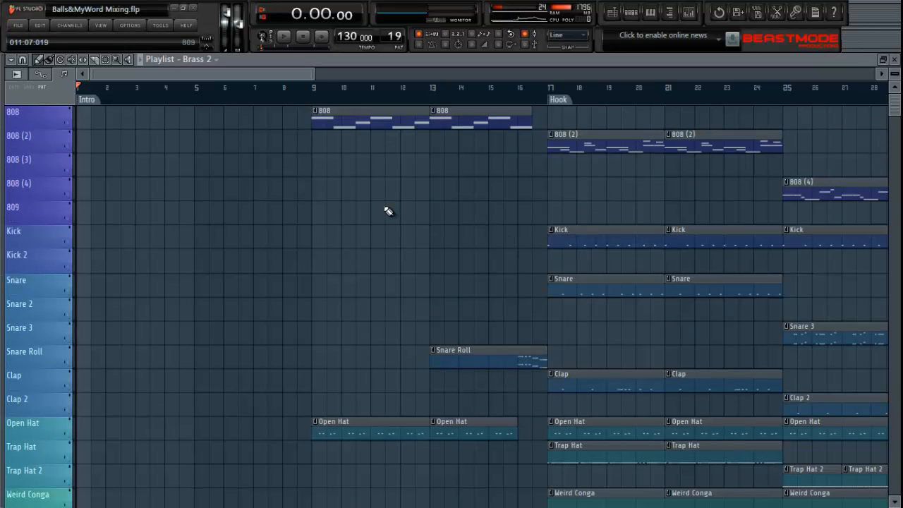
pyautogui.click(624, 235)
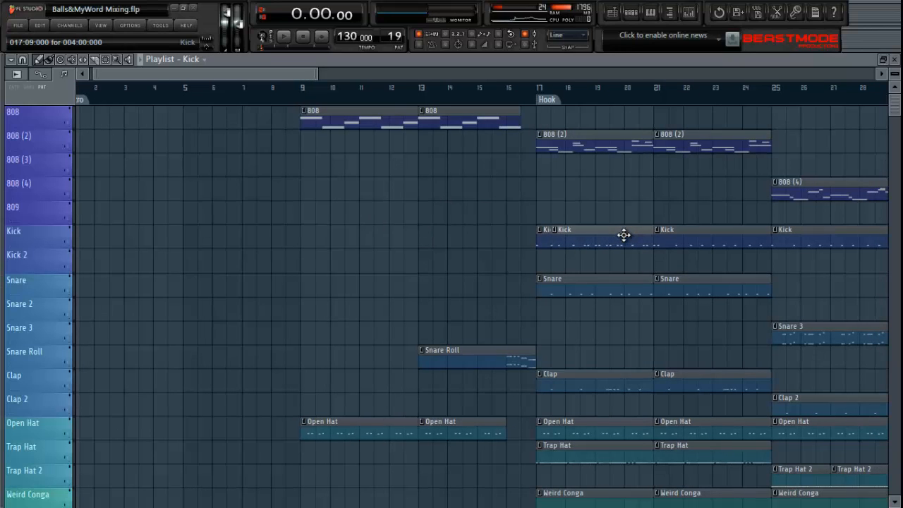
pyautogui.moveTo(623, 234); pyautogui.dragTo(510, 230)
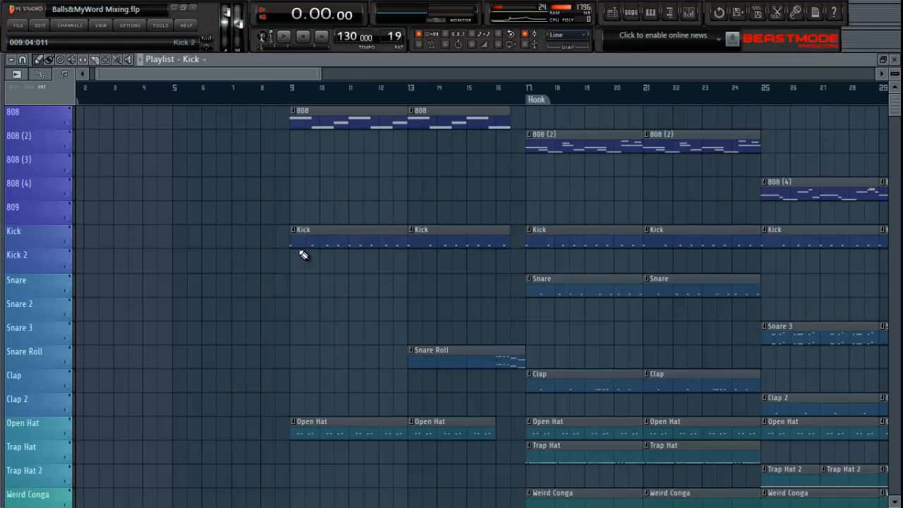
# Locate the Kick volume envelope on Track 42 and copy the value of its first point.
pyautogui.scroll(-1, 302, 255)
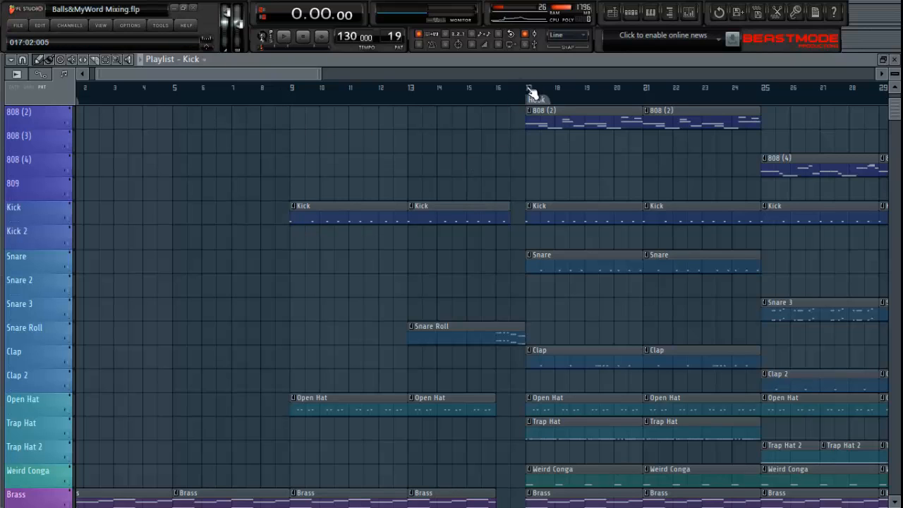
pyautogui.scroll(-5, 347, 226)
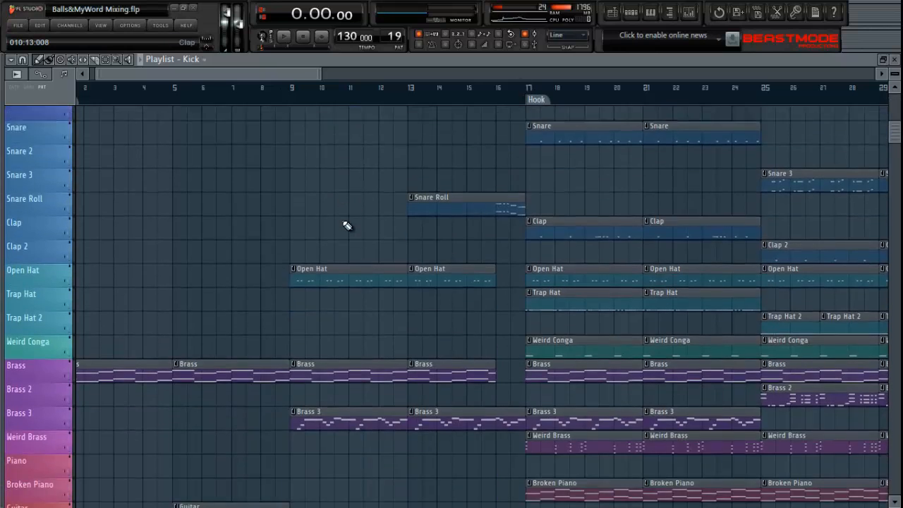
pyautogui.scroll(-20, 347, 226)
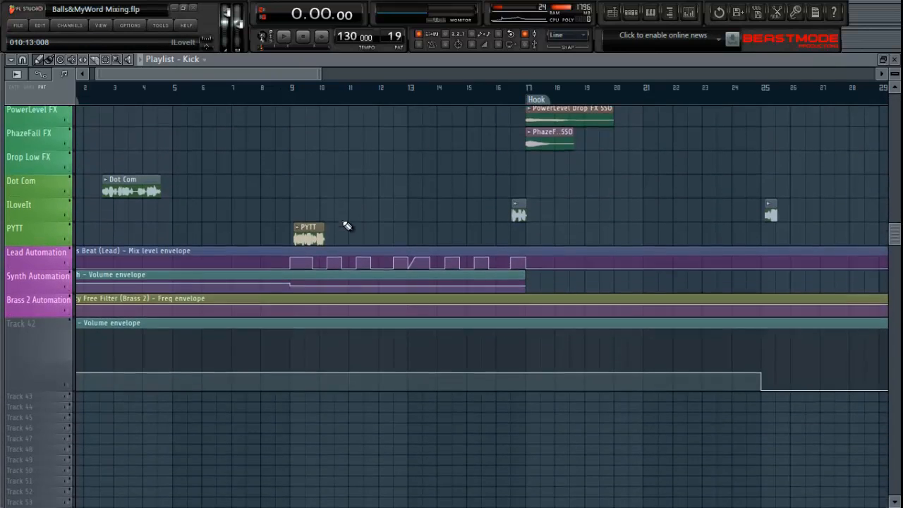
pyautogui.scroll(-2, 347, 226)
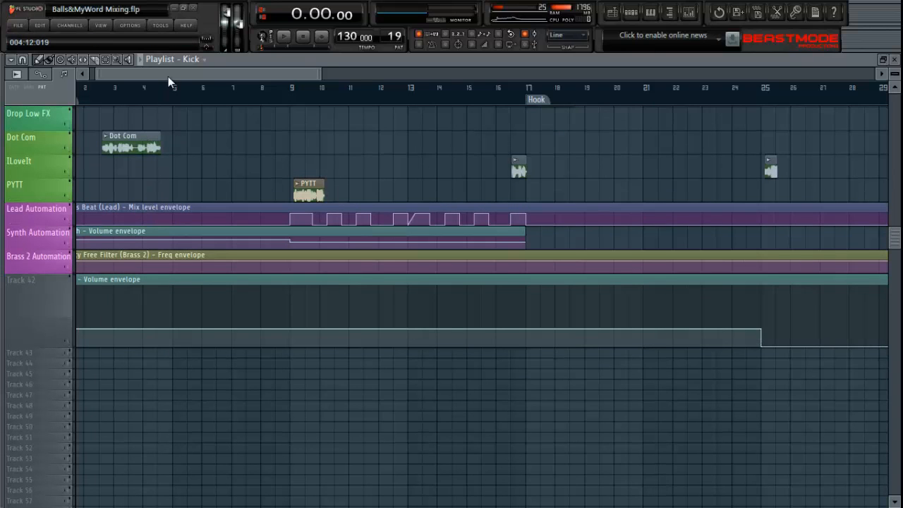
pyautogui.moveTo(168, 76); pyautogui.dragTo(141, 74)
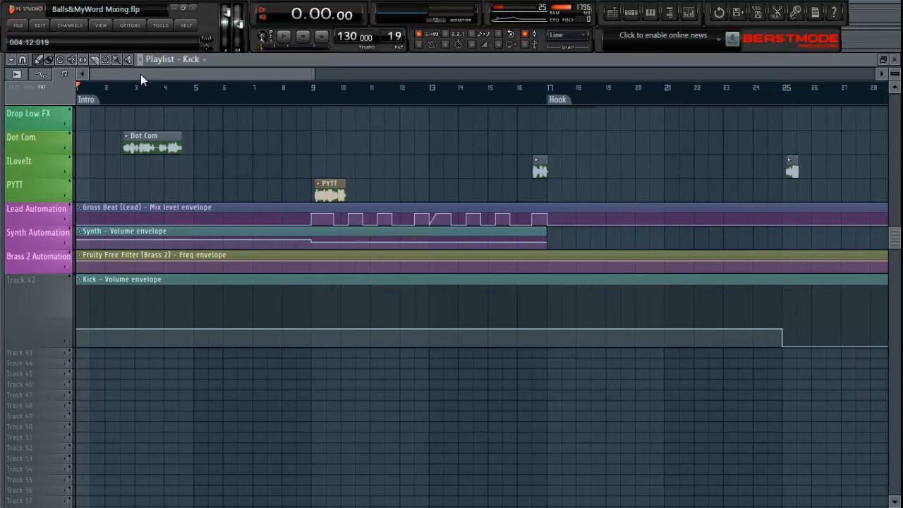
pyautogui.rightClick(81, 329)
pyautogui.click(116, 477)
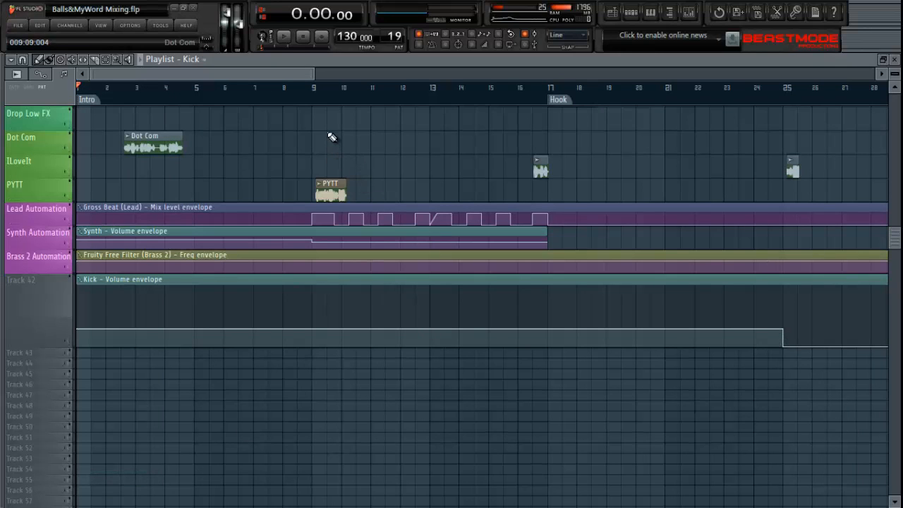
# Add a point to the Kick volume envelope at bar 9, paste the 30% value, and drop the level to 0% there.
pyautogui.click(314, 329)
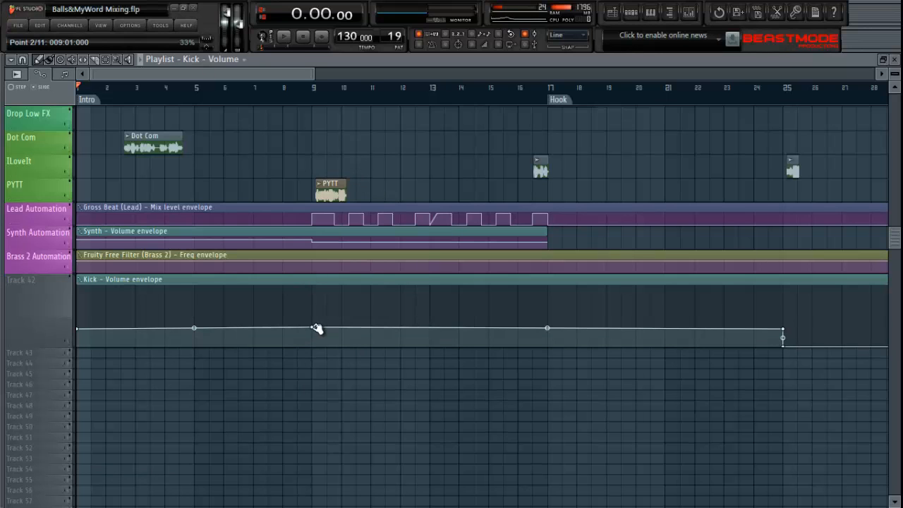
pyautogui.rightClick(316, 328)
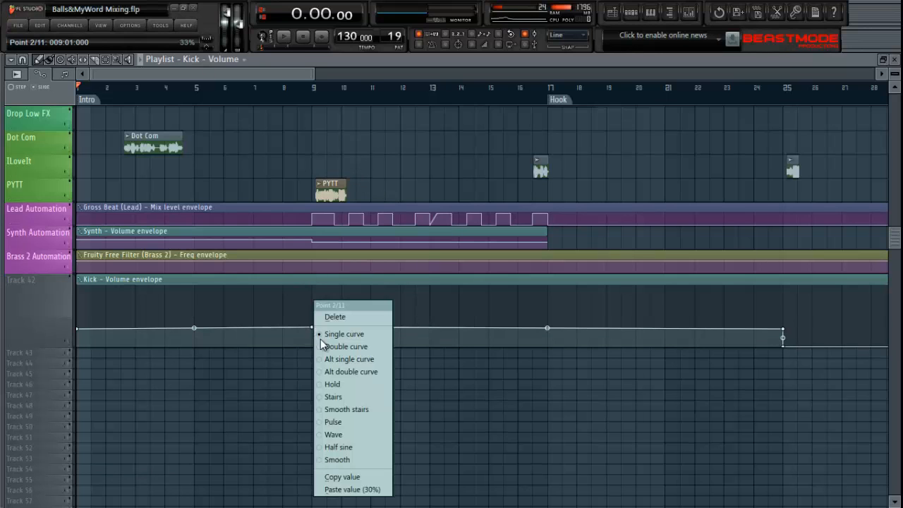
pyautogui.click(348, 487)
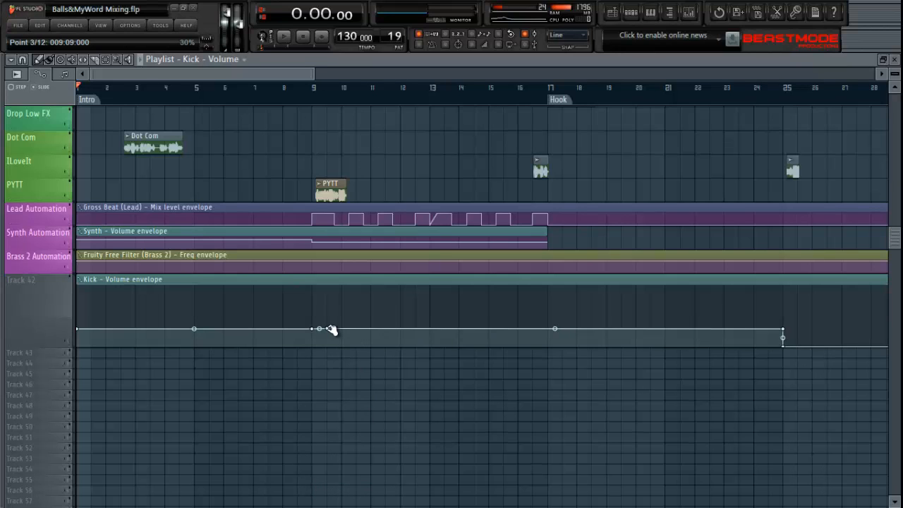
pyautogui.moveTo(332, 329); pyautogui.dragTo(320, 354)
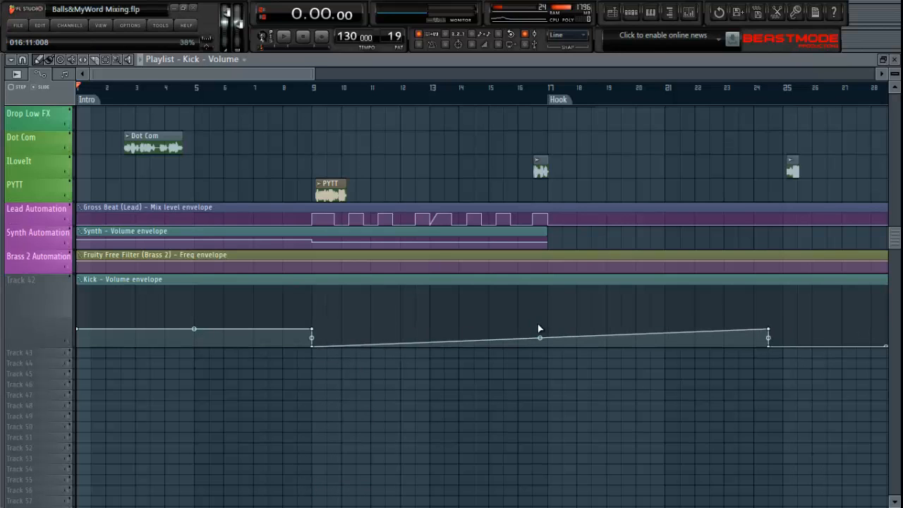
pyautogui.moveTo(549, 340); pyautogui.dragTo(553, 352)
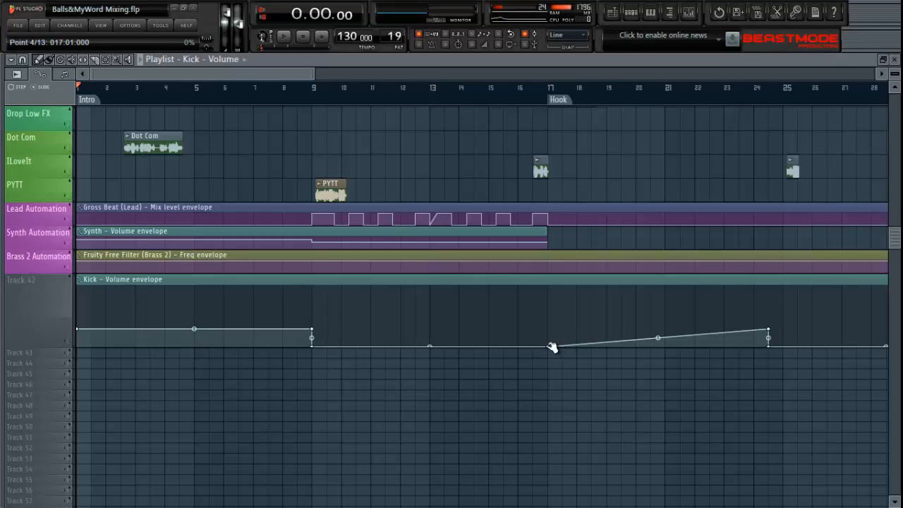
pyautogui.rightClick(552, 348)
pyautogui.click(562, 316)
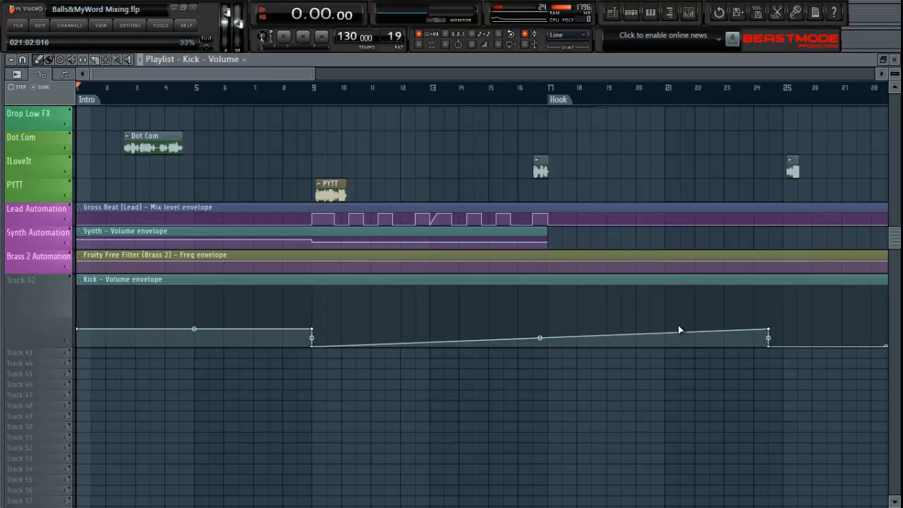
# Add points at bar 17 so the Kick volume envelope stays at 0% until the hook and jumps to the pasted 30% value.
pyautogui.rightClick(534, 340)
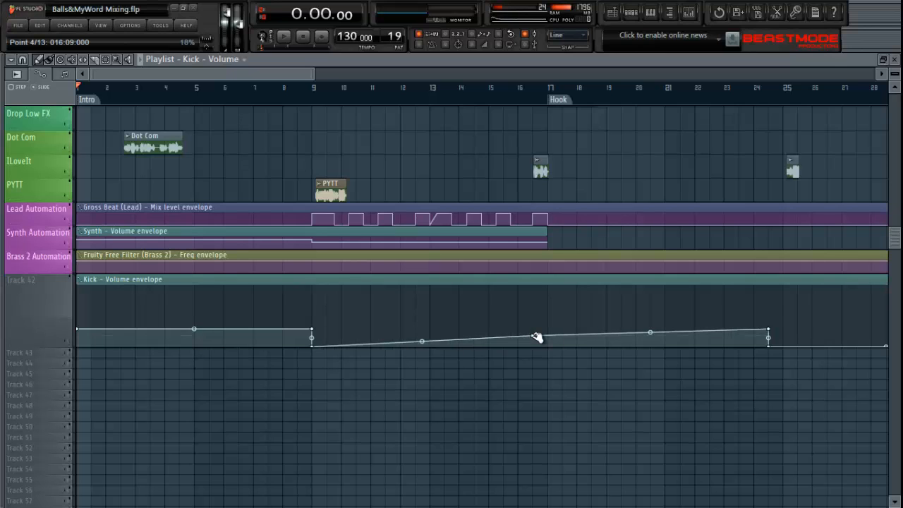
pyautogui.moveTo(536, 341)
pyautogui.mouseDown()
pyautogui.moveTo(537, 350)
pyautogui.moveTo(558, 341)
pyautogui.moveTo(549, 329)
pyautogui.mouseUp()
pyautogui.rightClick(566, 343)
pyautogui.rightClick(549, 329)
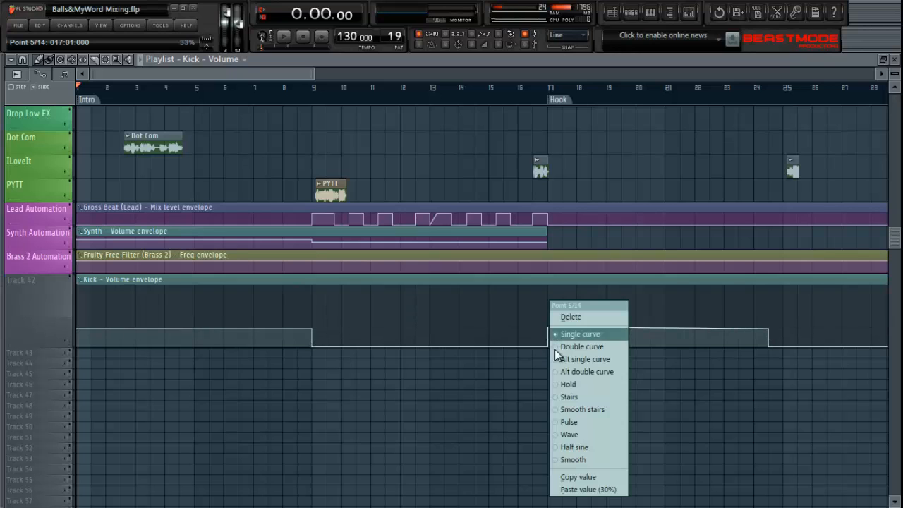
pyautogui.click(589, 489)
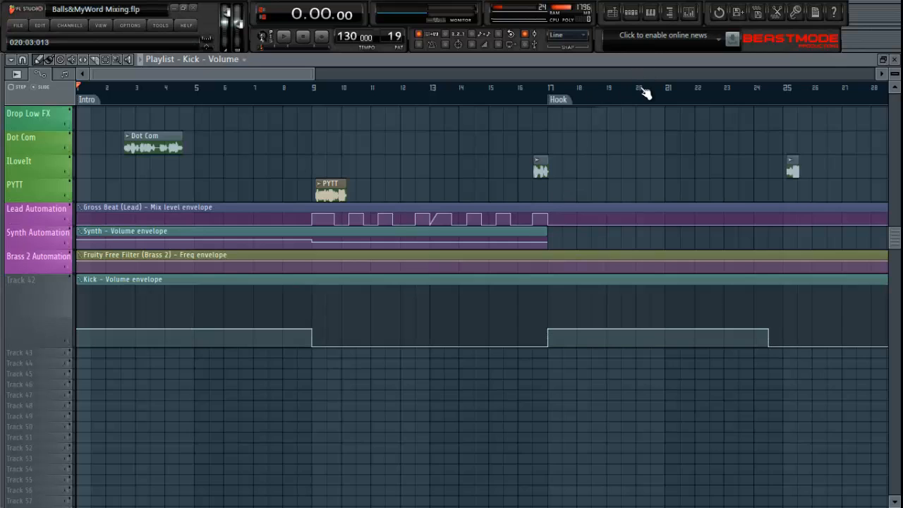
# Compare the Kick envelope with the hook clips, shift its 24:09 point to bar 25, and paste the 30% value onto it.
pyautogui.scroll(-5, 644, 92)
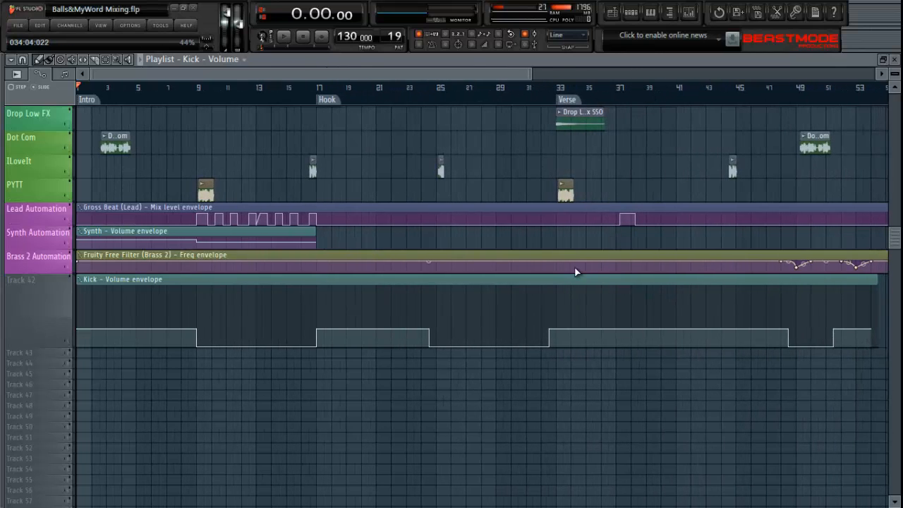
pyautogui.scroll(10, 492, 281)
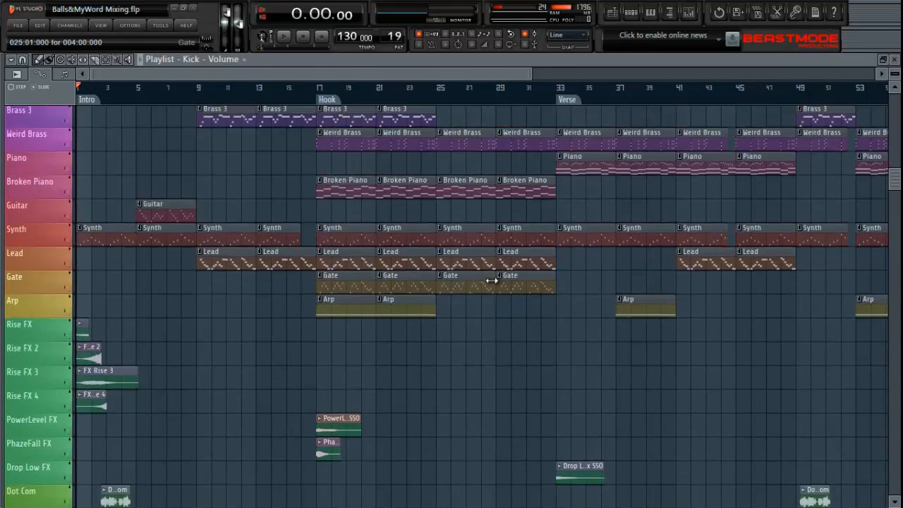
pyautogui.scroll(6, 492, 280)
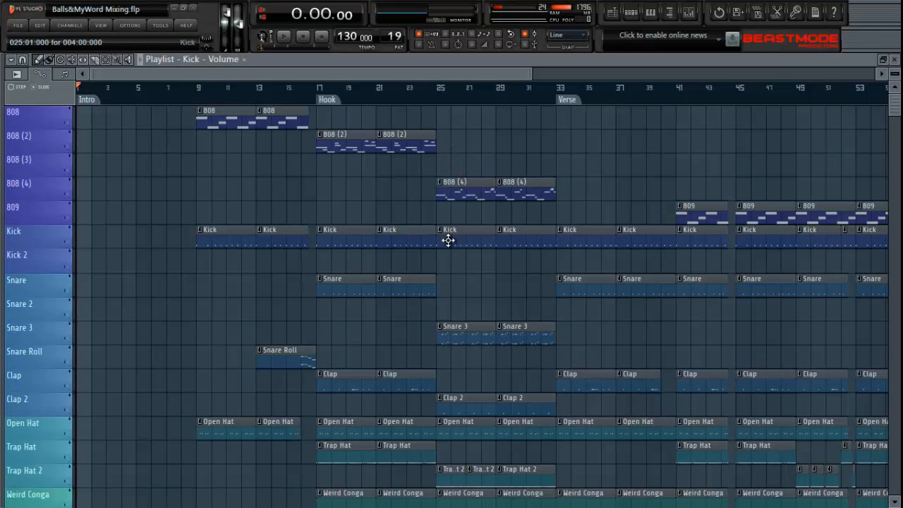
pyautogui.scroll(-14, 449, 241)
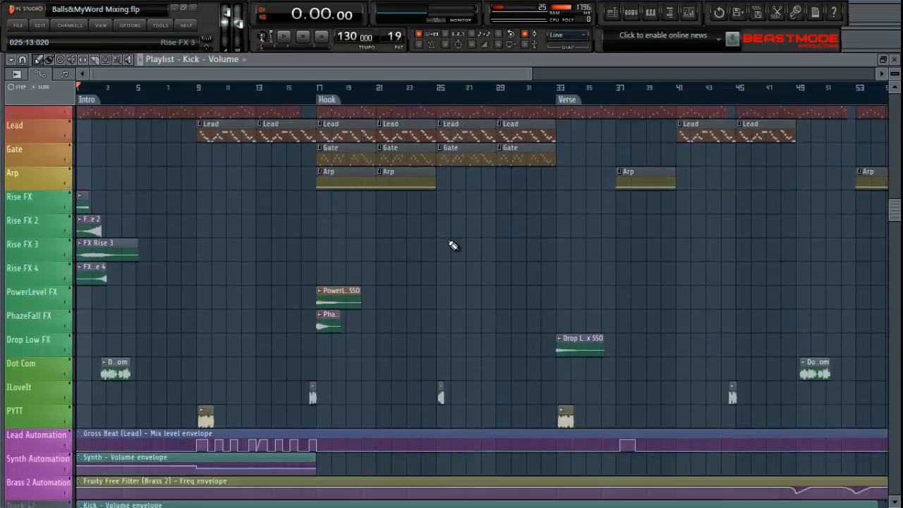
pyautogui.scroll(-9, 452, 244)
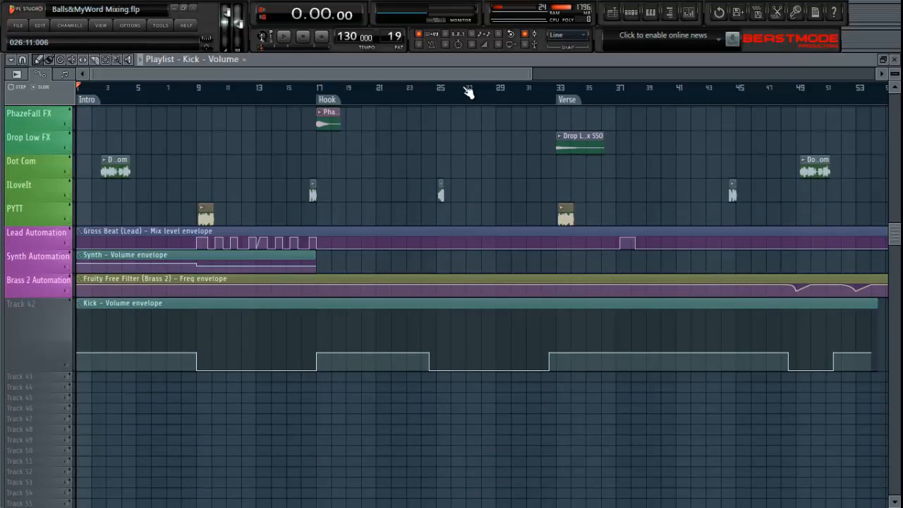
pyautogui.scroll(5, 468, 93)
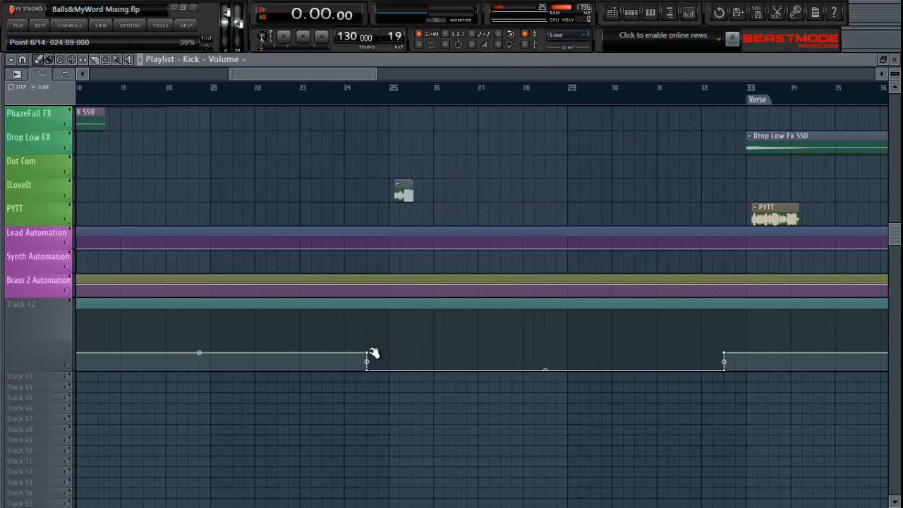
pyautogui.moveTo(370, 355); pyautogui.dragTo(392, 354)
pyautogui.rightClick(389, 358)
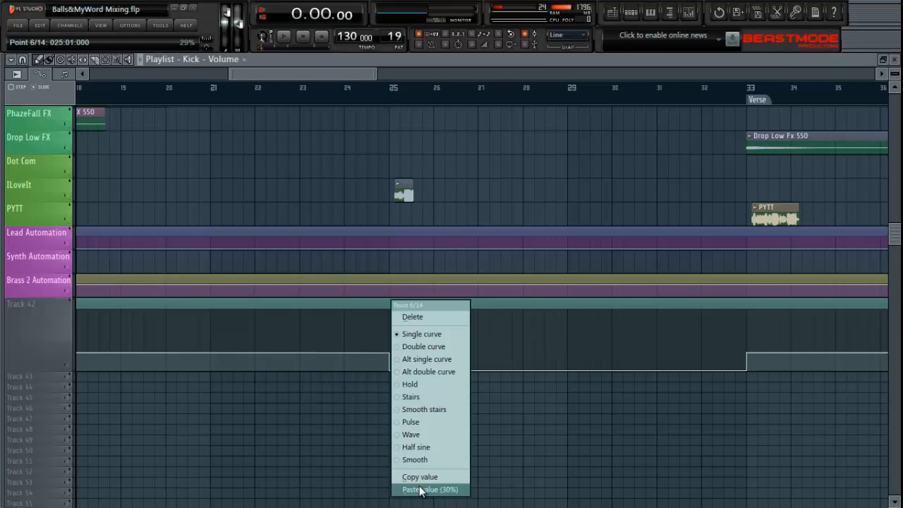
pyautogui.click(426, 491)
# Move the Kick volume envelope clip from Track 42 up to the 808 (4) track, keeping its start at bar 1.
pyautogui.moveTo(337, 76); pyautogui.dragTo(232, 56)
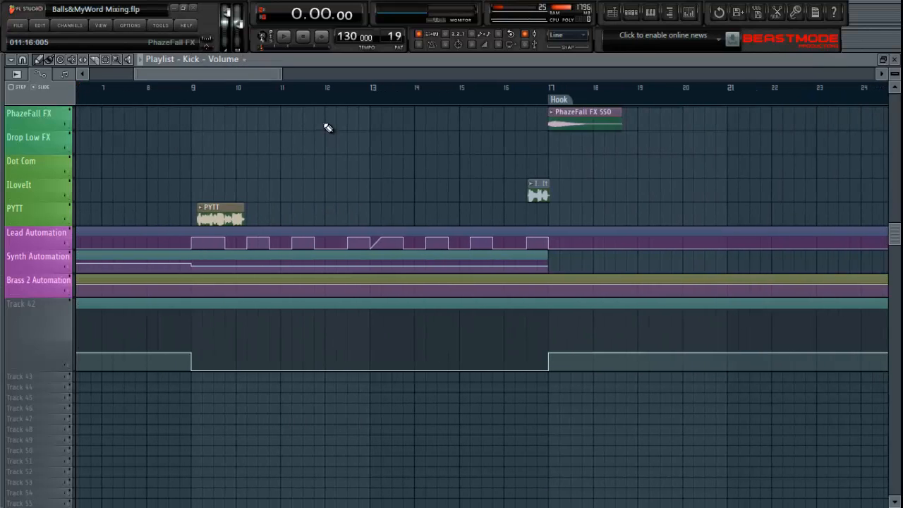
pyautogui.keyDown('ctrl'); pyautogui.scroll(-6, 323, 106); pyautogui.keyUp('ctrl')
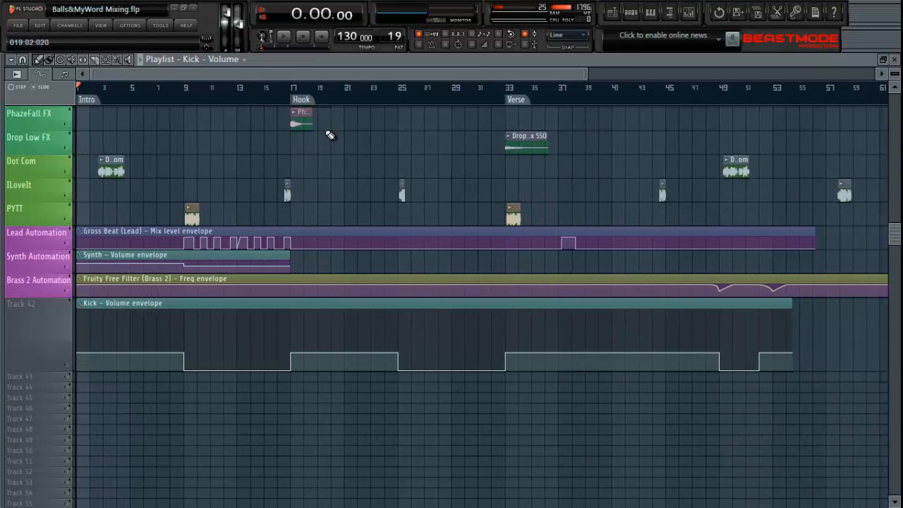
pyautogui.moveTo(262, 304); pyautogui.dragTo(248, 202)
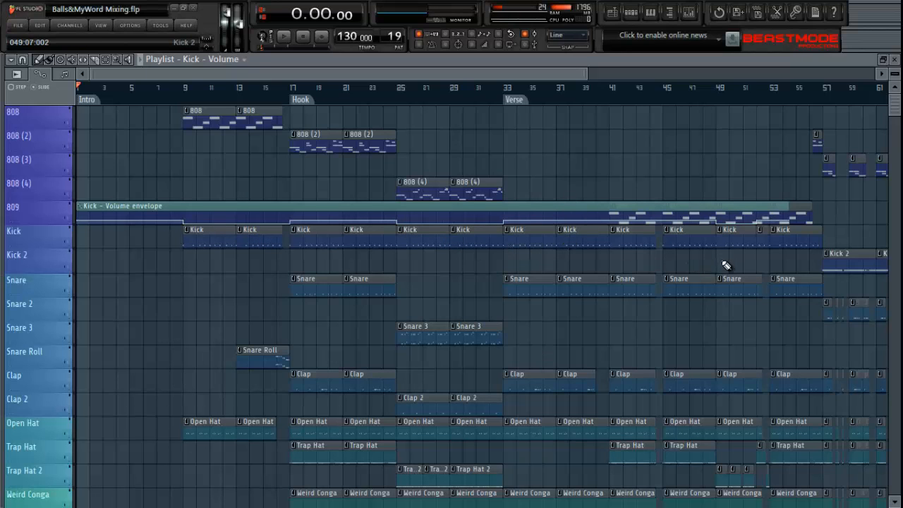
pyautogui.scroll(5, 750, 98)
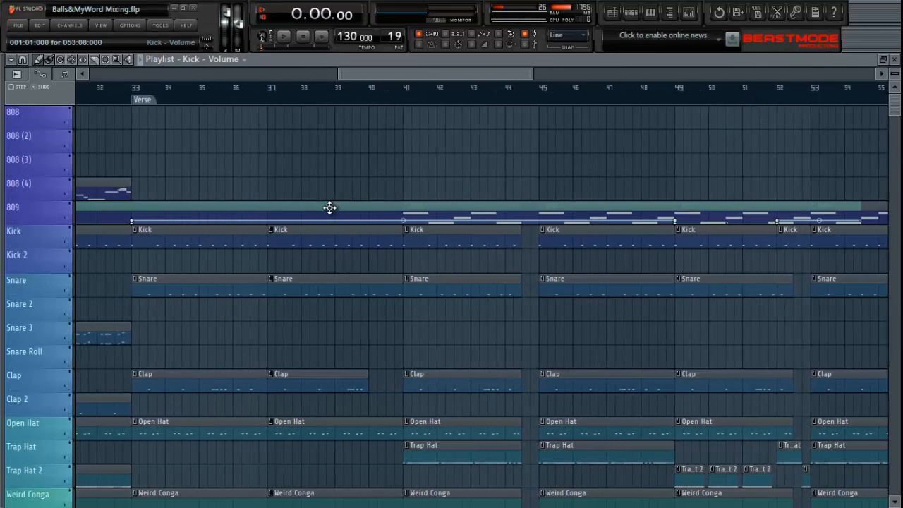
pyautogui.moveTo(329, 207); pyautogui.dragTo(331, 171)
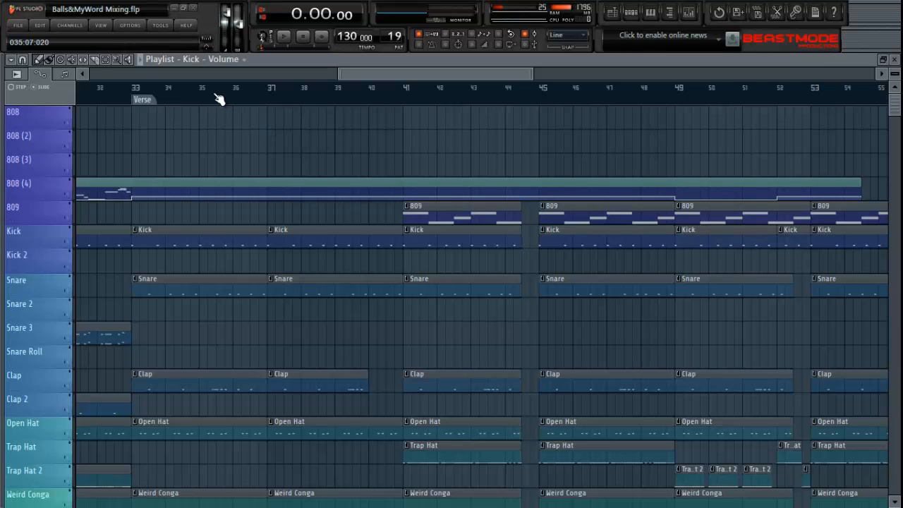
# Move the Kick volume envelope clip from the 808 (4) track back down to Track 42, starting at bar 1.
pyautogui.moveTo(380, 77); pyautogui.dragTo(259, 71)
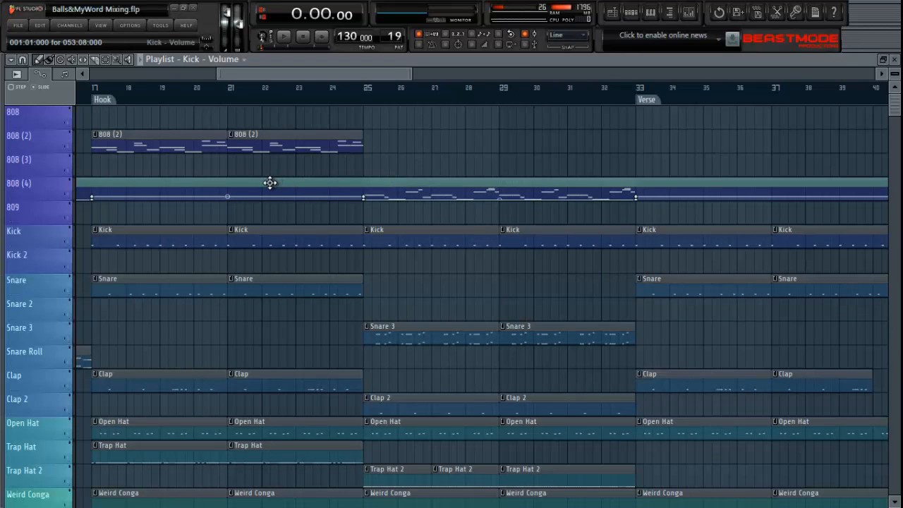
pyautogui.scroll(-4, 250, 96)
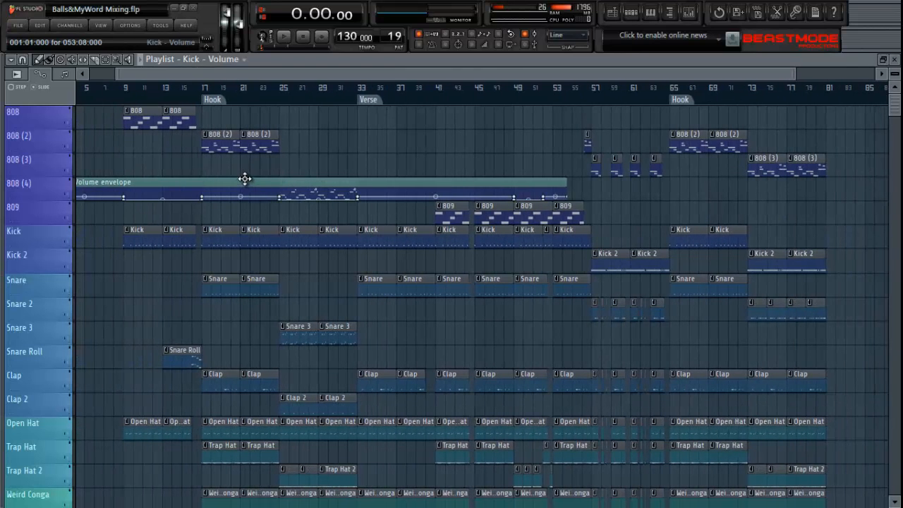
pyautogui.moveTo(244, 180); pyautogui.dragTo(220, 144)
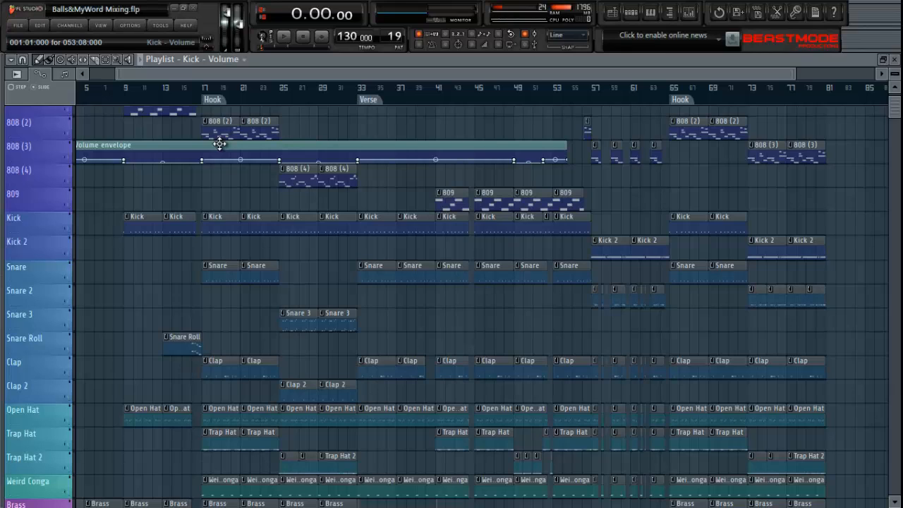
pyautogui.moveTo(191, 361); pyautogui.dragTo(182, 505)
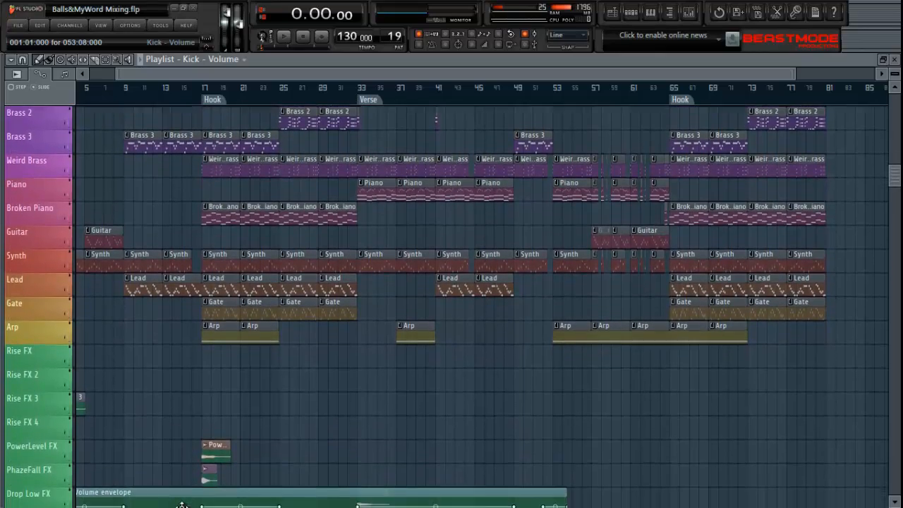
pyautogui.scroll(-2, 183, 505)
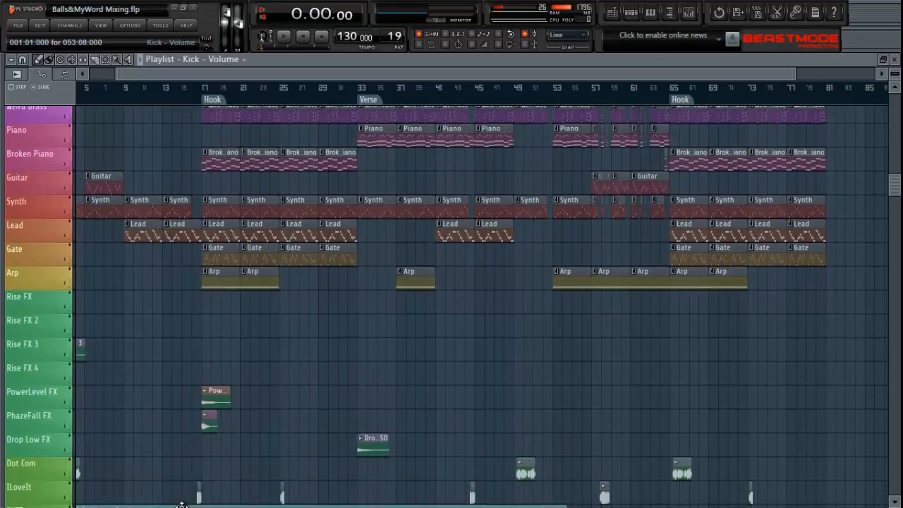
pyautogui.scroll(-2, 170, 506)
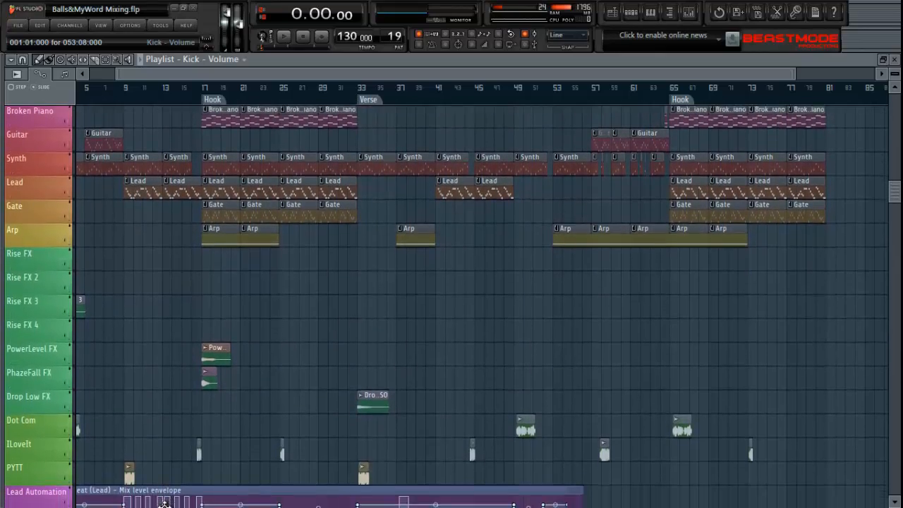
pyautogui.scroll(-2, 165, 505)
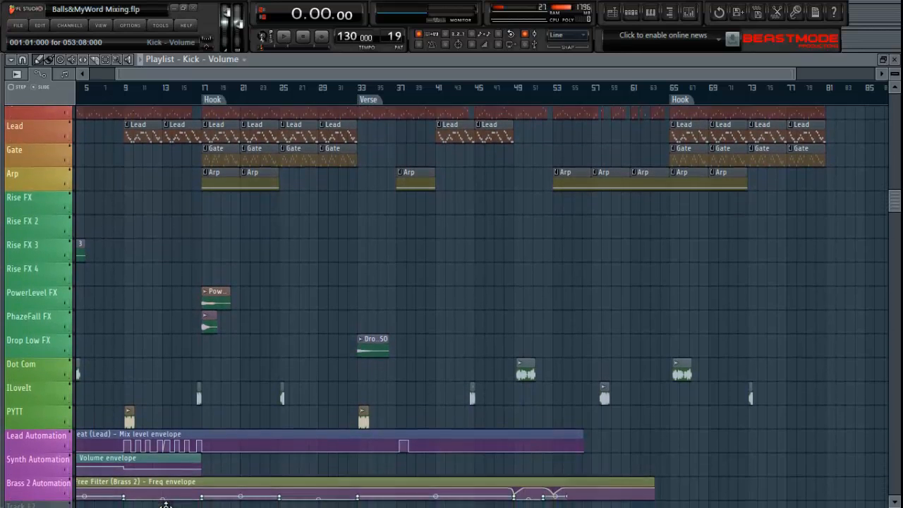
pyautogui.scroll(-2, 169, 505)
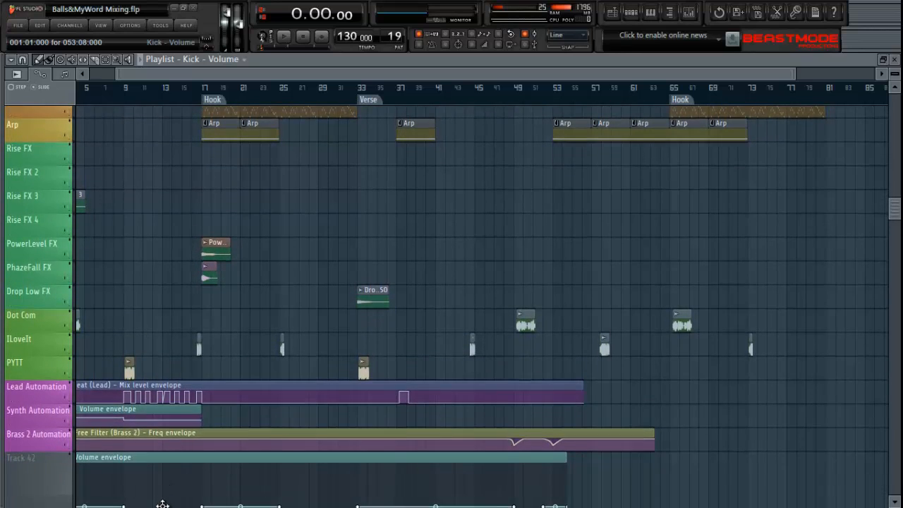
pyautogui.scroll(-2, 177, 505)
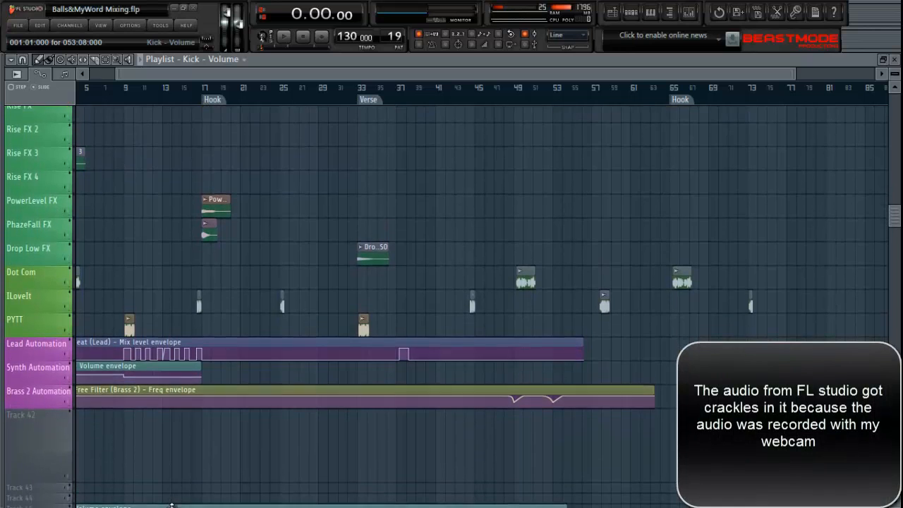
pyautogui.moveTo(173, 505); pyautogui.dragTo(182, 413)
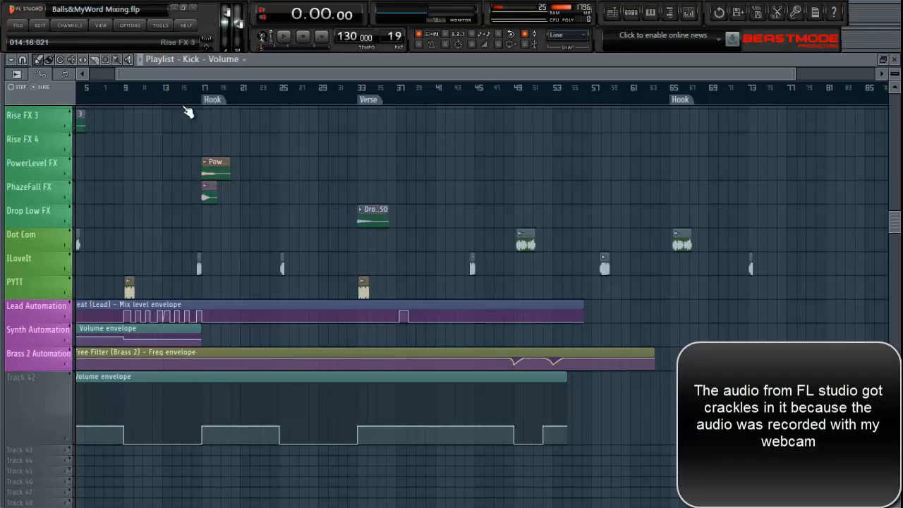
# Play the song from the intro, restart it, and listen again from bar 13 to check the kick level.
pyautogui.moveTo(146, 75); pyautogui.dragTo(121, 76)
pyautogui.press('space')
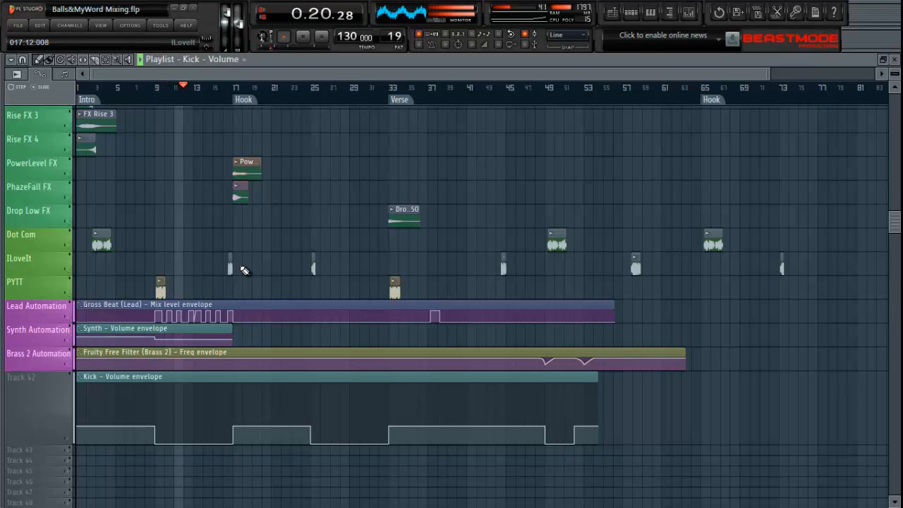
pyautogui.press('space')
pyautogui.press('space')
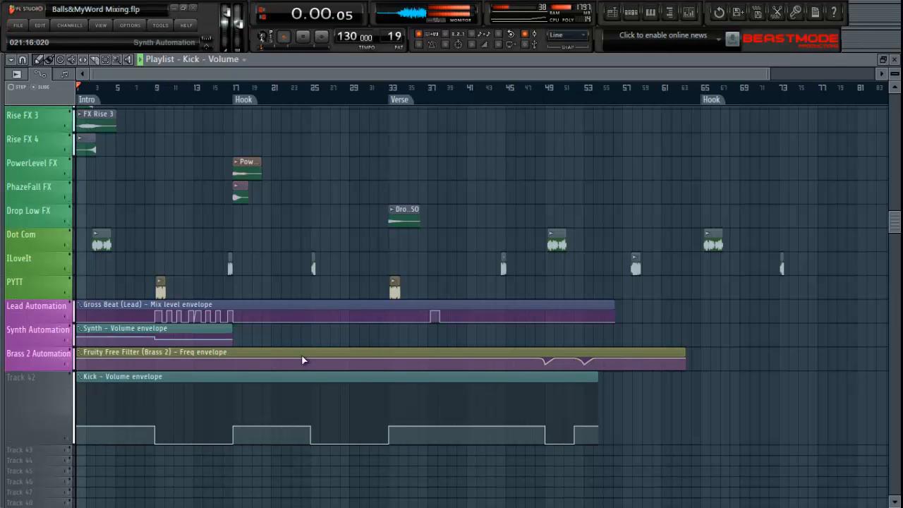
pyautogui.click(197, 99)
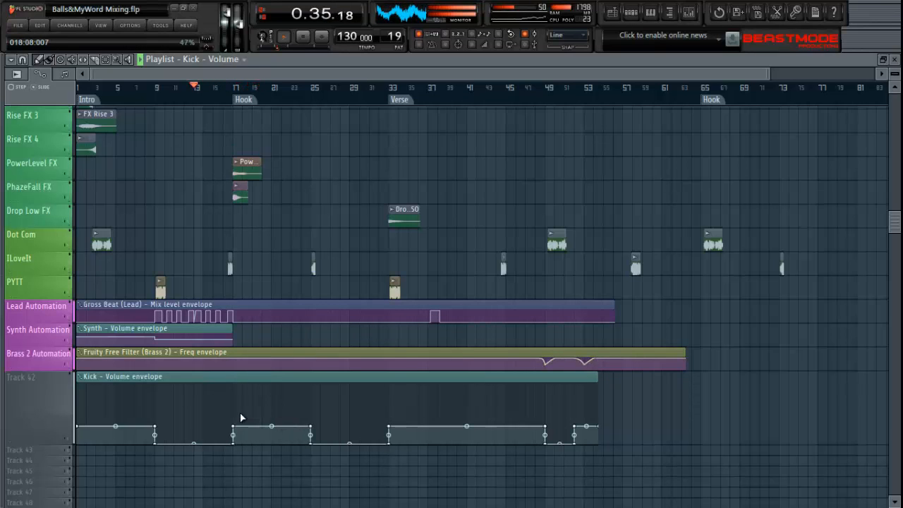
pyautogui.press('space')
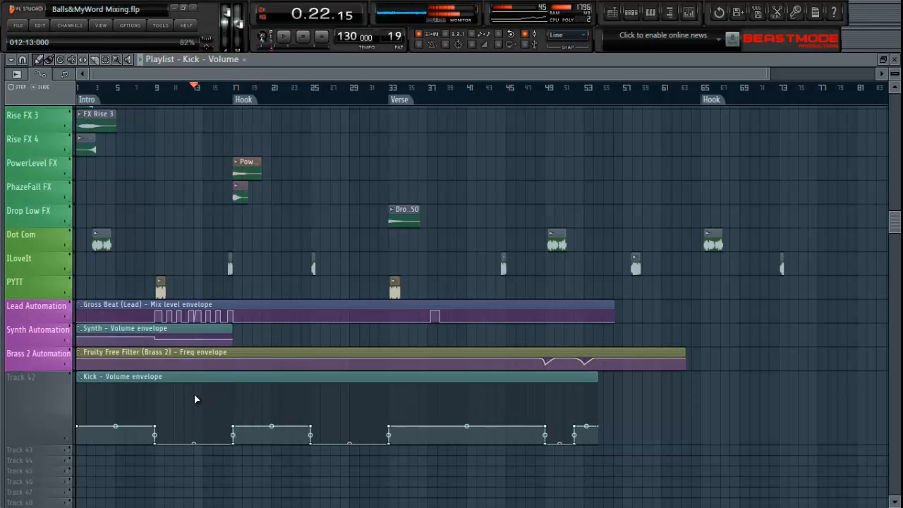
# Name Track 42 "Kick Automation" with a purple colour and reduce its height to match the other automation tracks.
pyautogui.doubleClick(50, 386)
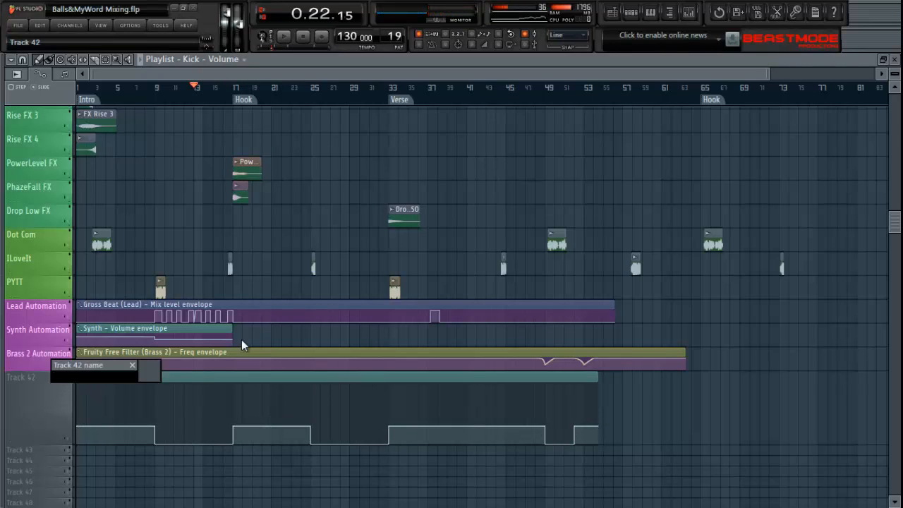
pyautogui.click(132, 365)
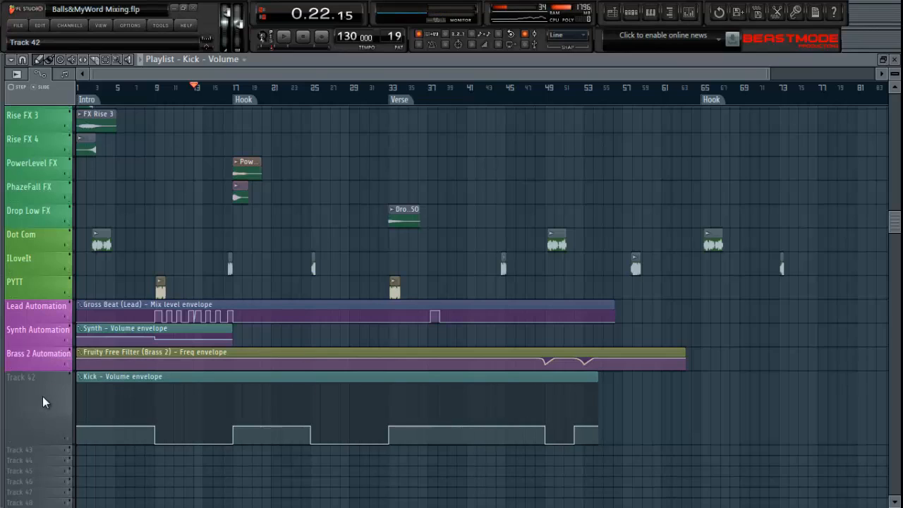
pyautogui.rightClick(37, 392)
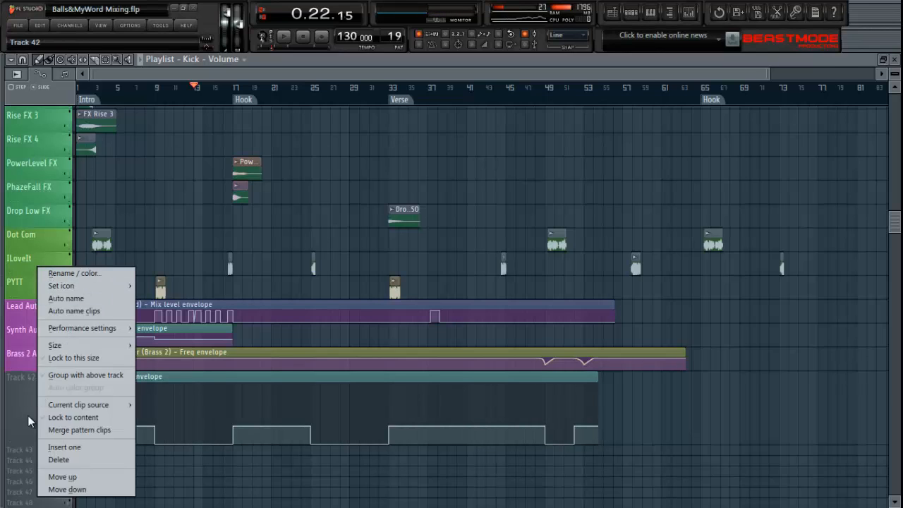
pyautogui.click(27, 415)
pyautogui.doubleClick(42, 400)
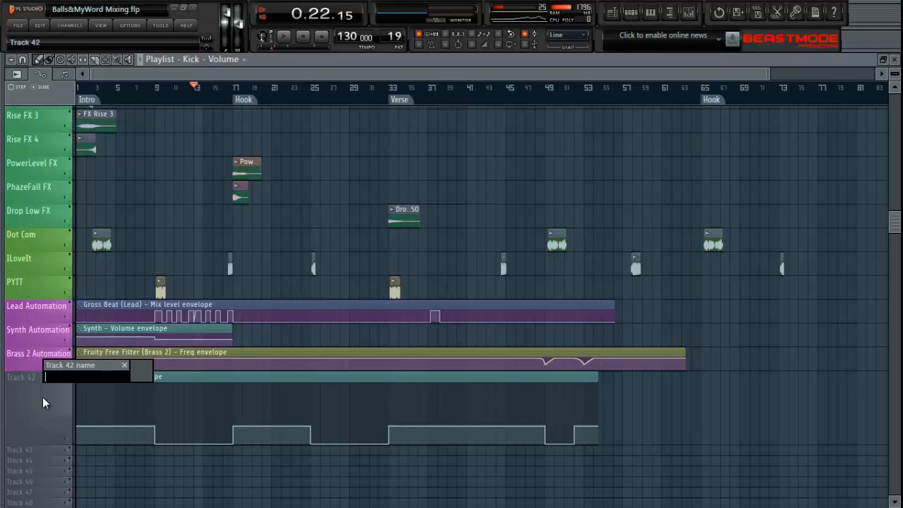
pyautogui.write('Kick Automation')
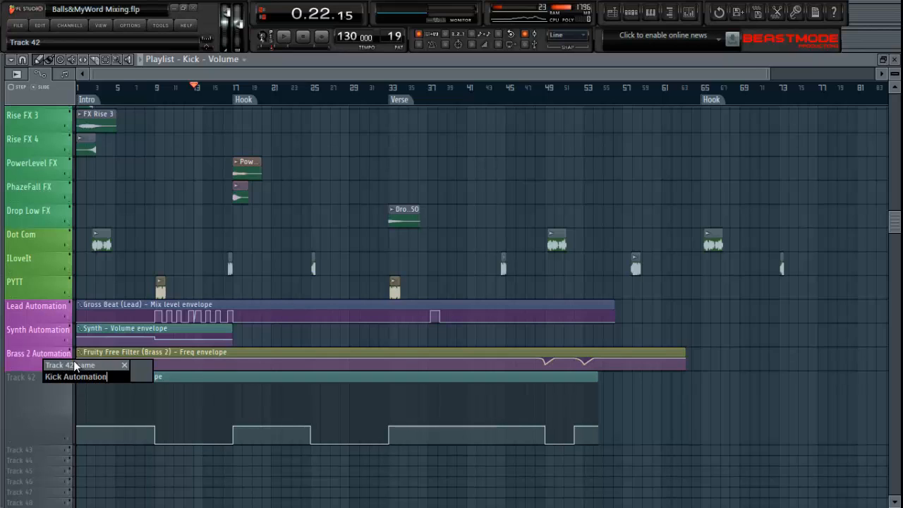
pyautogui.click(144, 379)
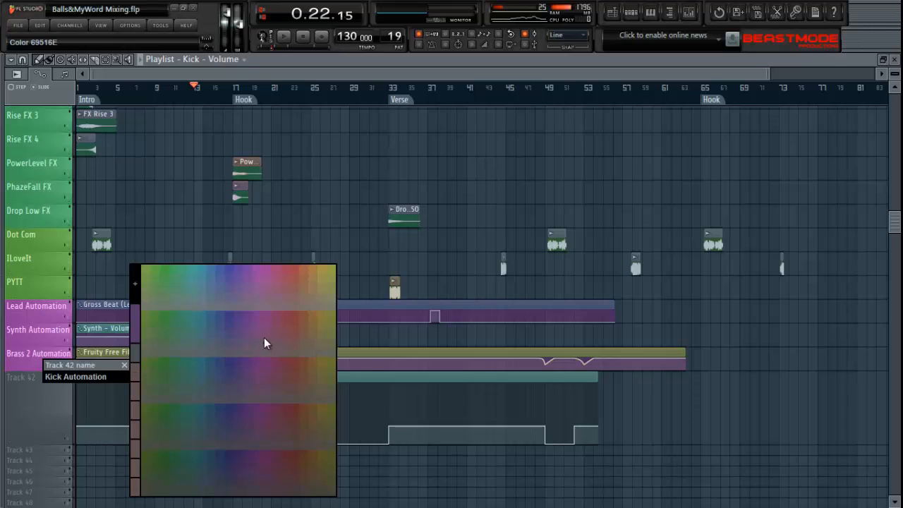
pyautogui.click(256, 273)
pyautogui.press('Return')
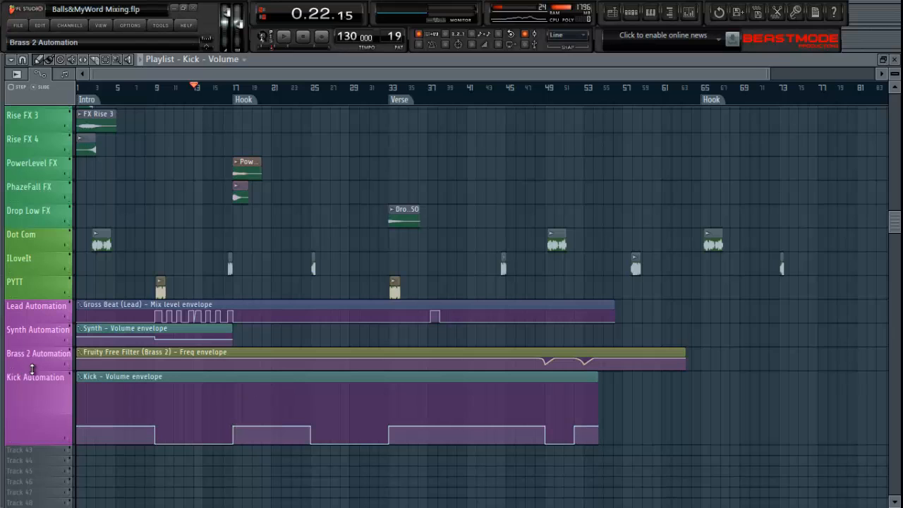
pyautogui.rightClick(39, 445)
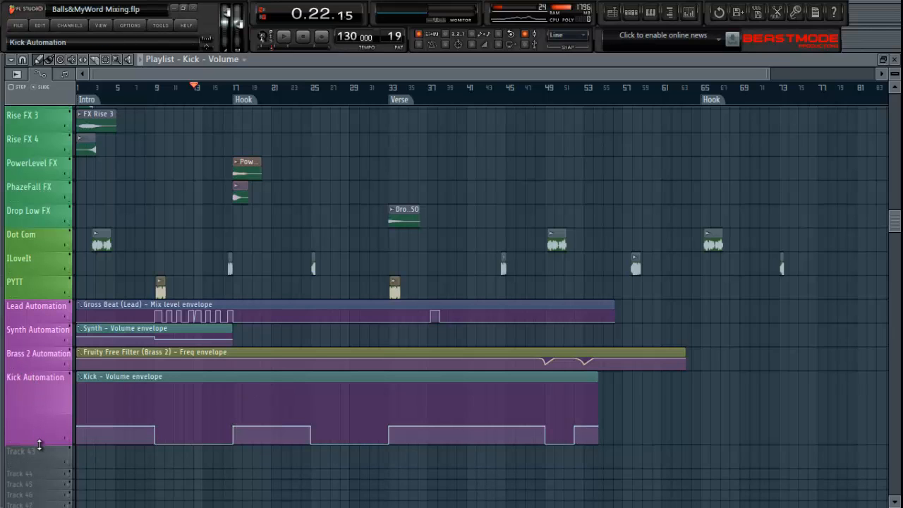
pyautogui.moveTo(38, 445); pyautogui.dragTo(35, 394)
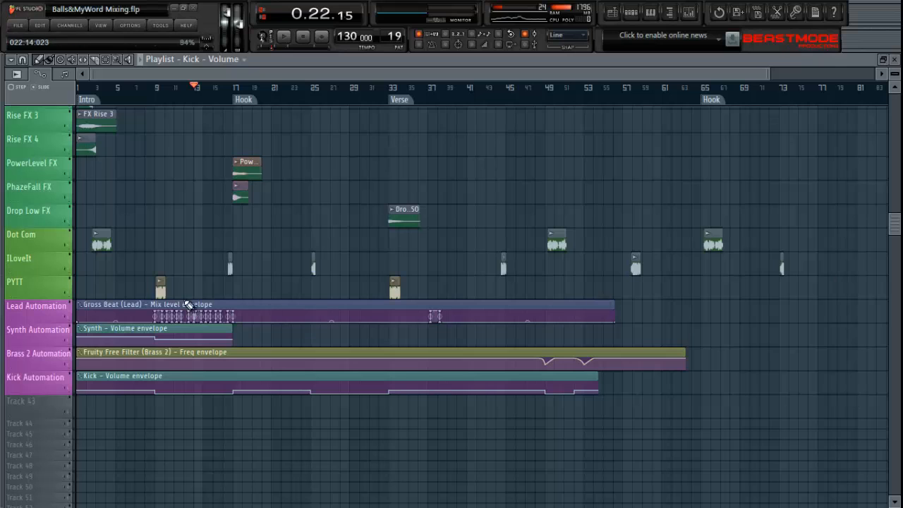
# Return the playback position to the start of the song and play it briefly.
pyautogui.click(303, 37)
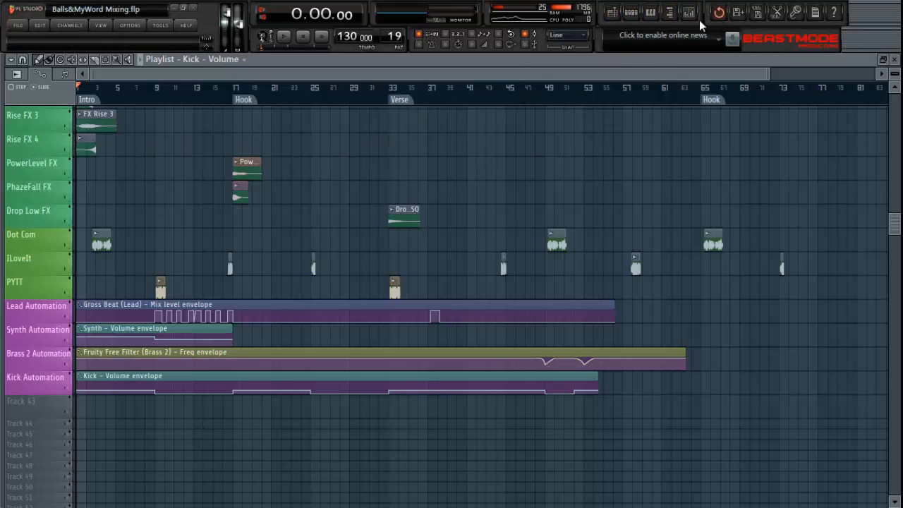
pyautogui.press('space')
pyautogui.press('space')
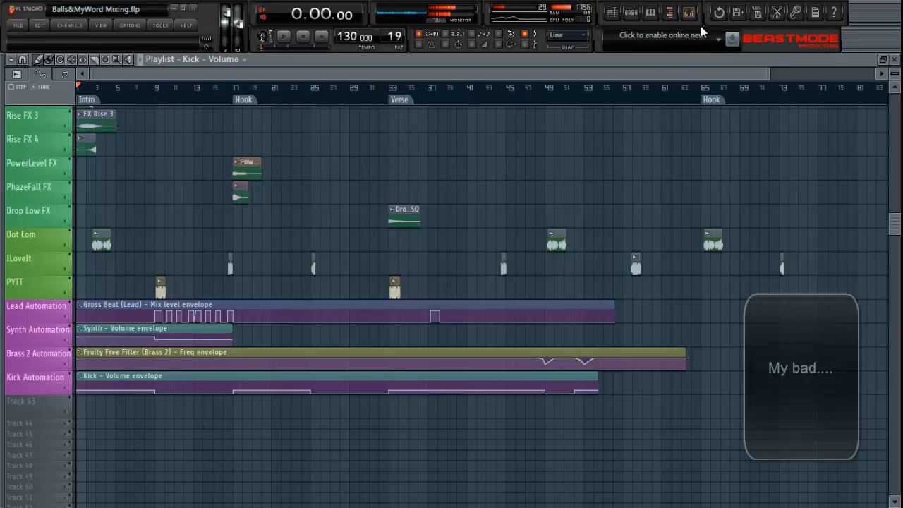
# Load dblue Glitch v1.3 into the first effect slot of the Master mixer track and bring its window into view.
pyautogui.click(689, 12)
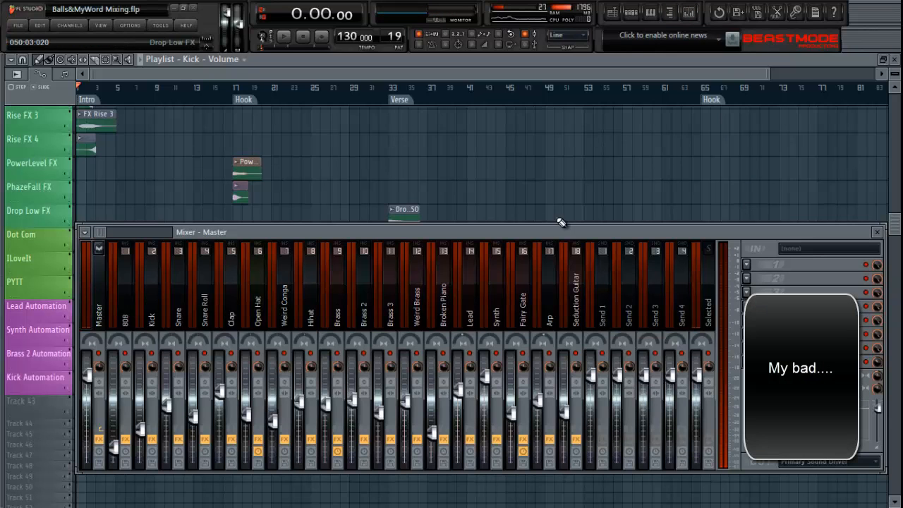
pyautogui.click(470, 71)
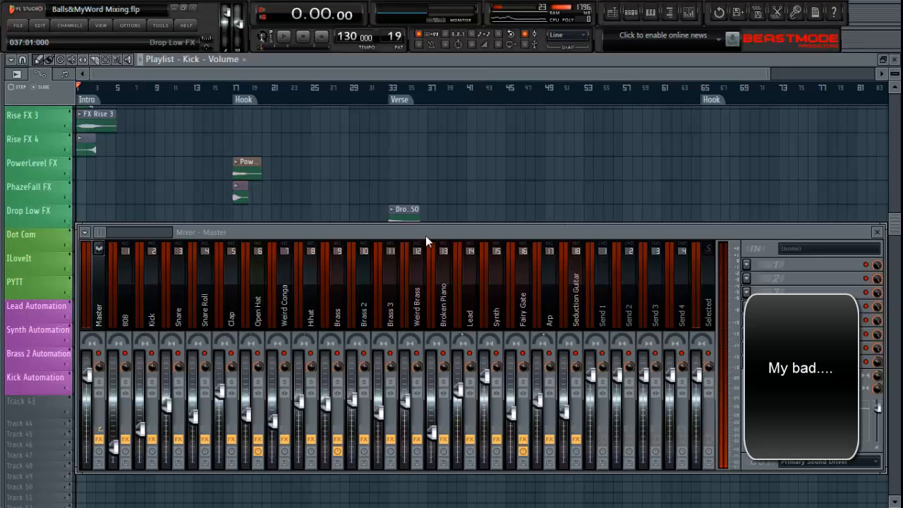
pyautogui.click(747, 262)
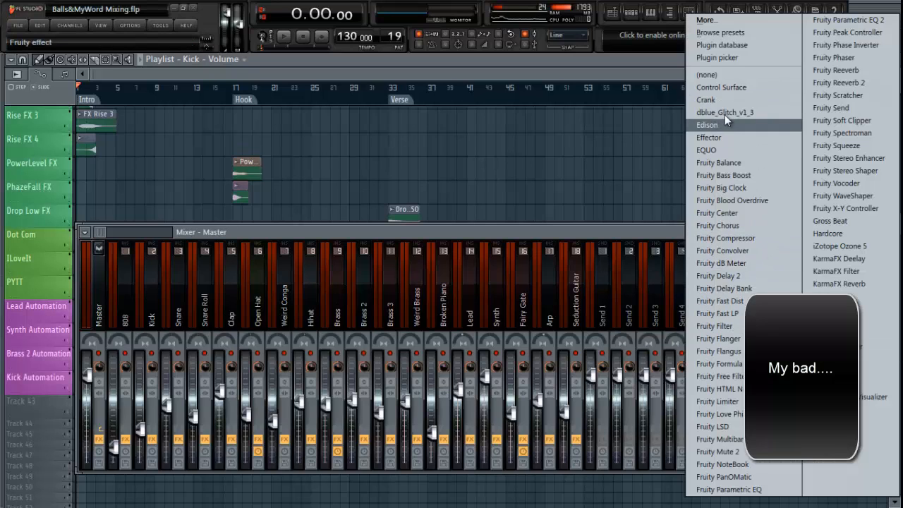
pyautogui.click(753, 112)
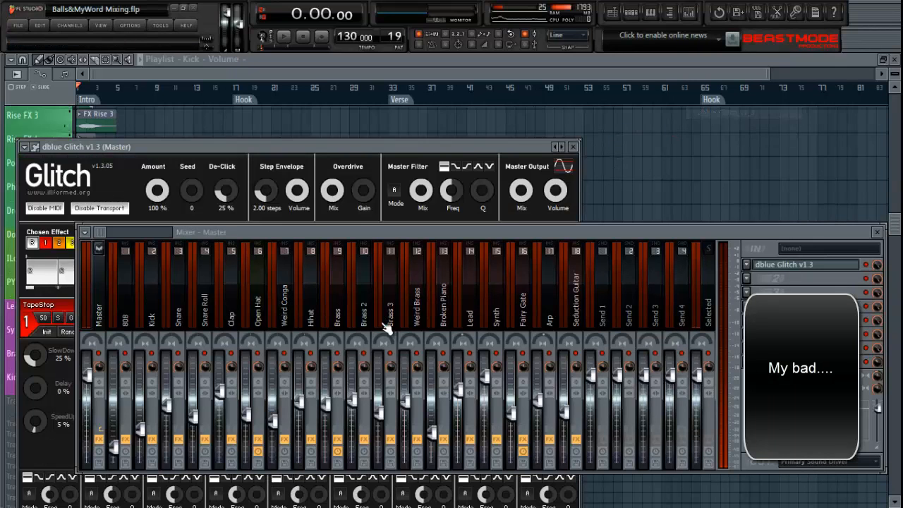
pyautogui.click(689, 12)
pyautogui.moveTo(148, 147); pyautogui.dragTo(412, 155)
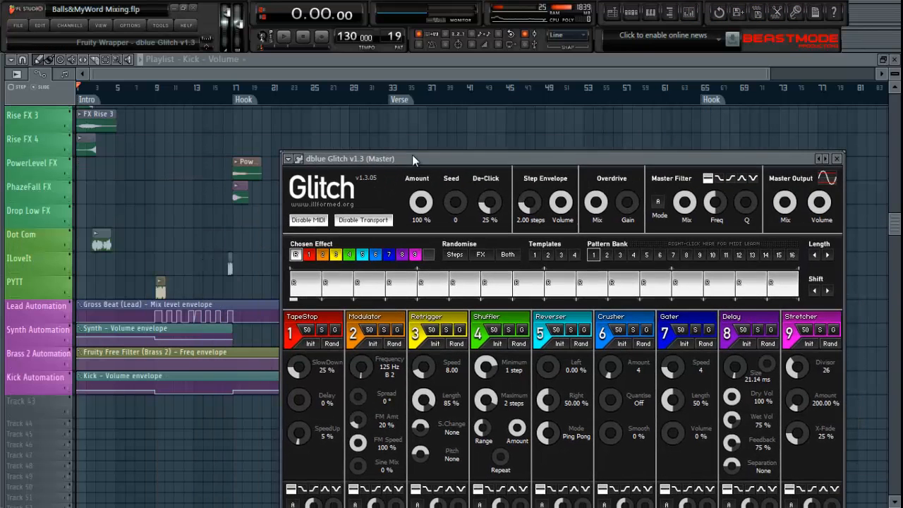
# Set the playback position to bar 9 and play the song briefly with Glitch on the Master.
pyautogui.click(177, 74)
pyautogui.click(161, 103)
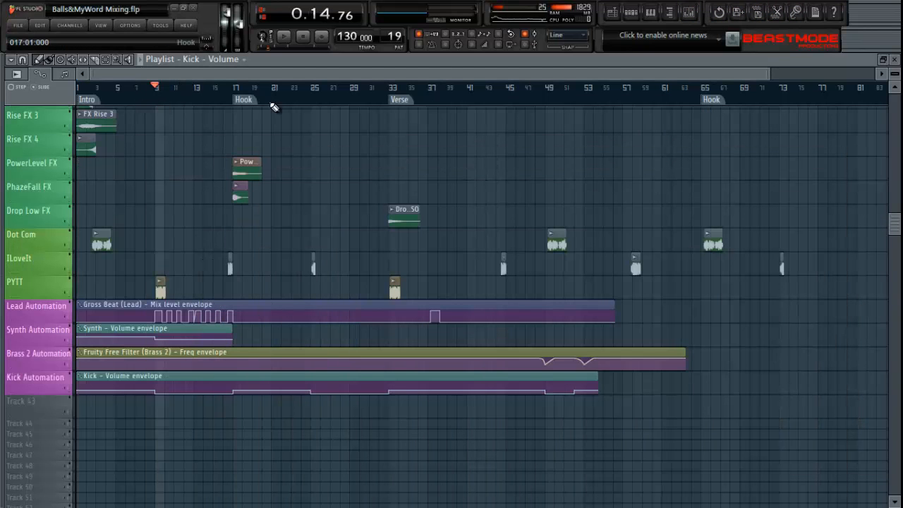
pyautogui.press('space')
pyautogui.press('space')
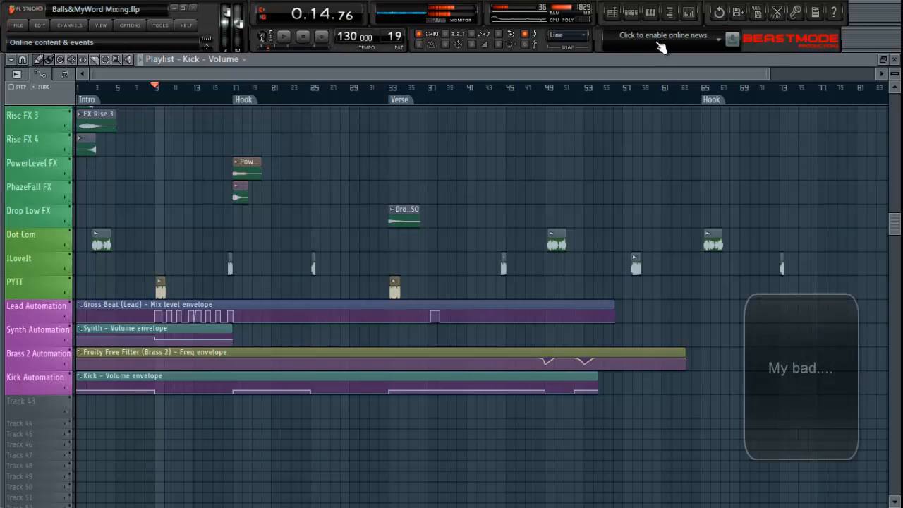
# Reopen the Master's dblue Glitch v1.3 window and clear all the R steps from its pattern sequence.
pyautogui.click(689, 12)
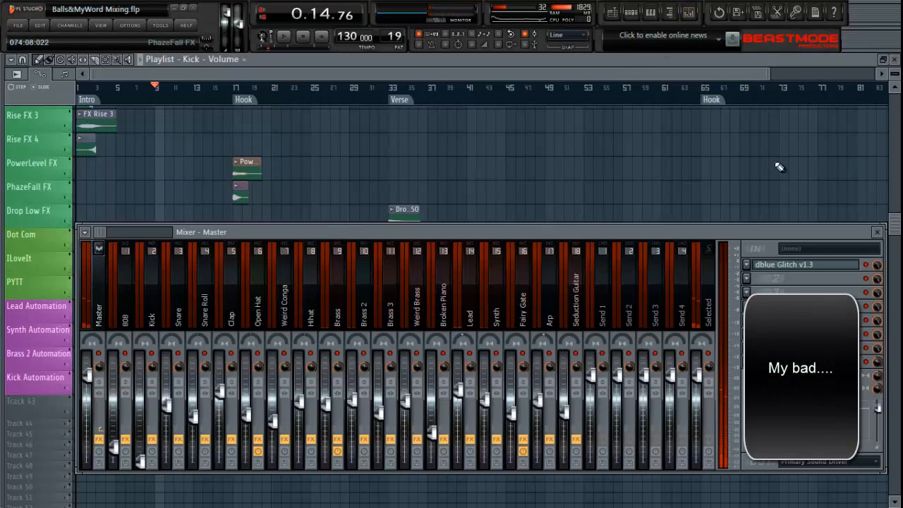
pyautogui.click(689, 12)
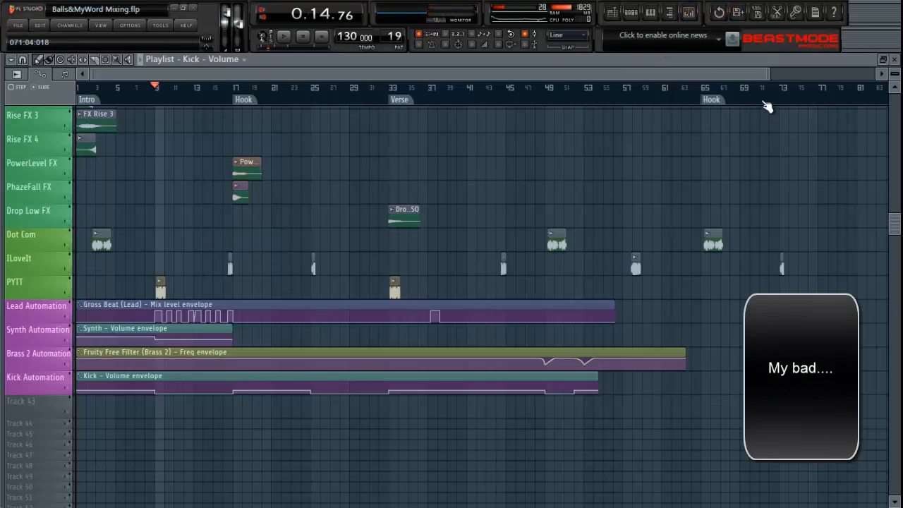
pyautogui.click(689, 12)
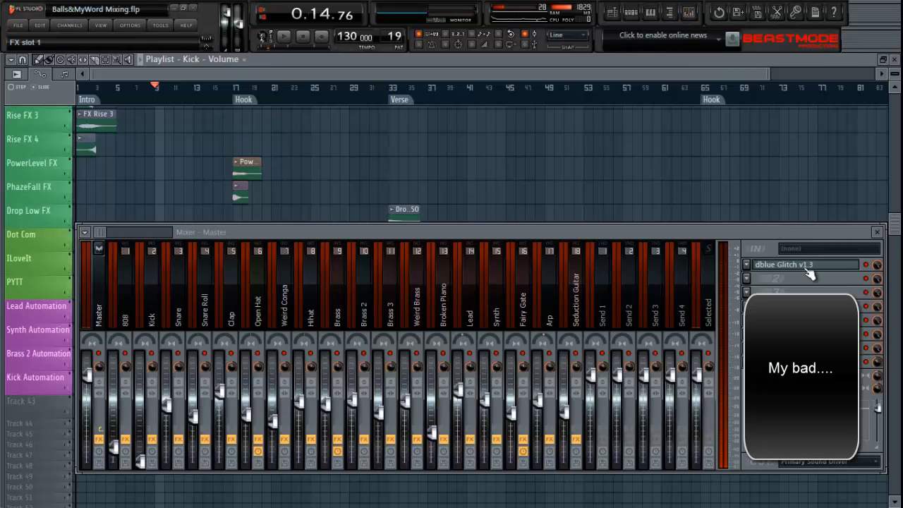
pyautogui.click(807, 268)
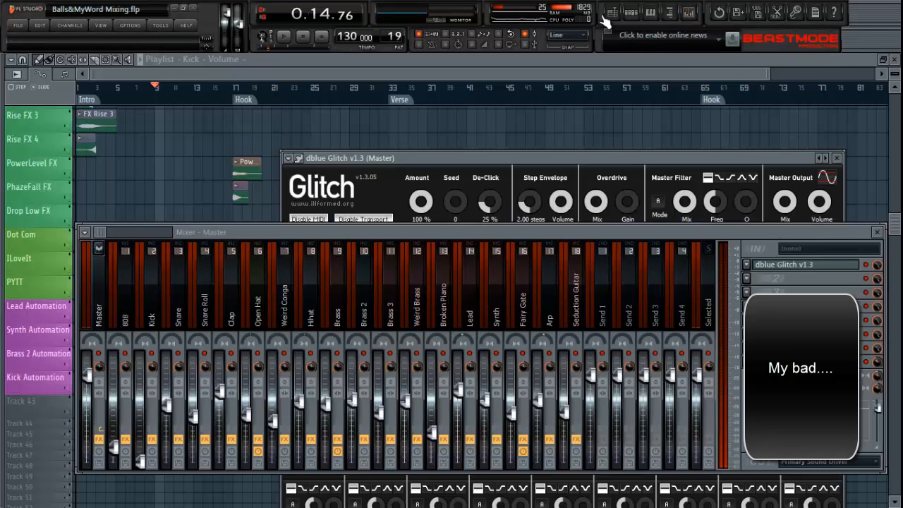
pyautogui.click(689, 13)
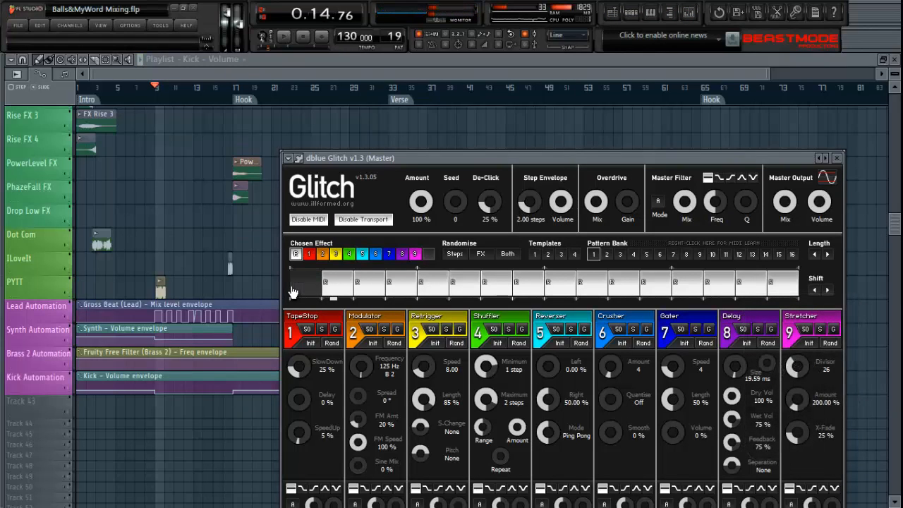
pyautogui.moveTo(292, 293)
pyautogui.mouseDown()
pyautogui.moveTo(570, 293)
pyautogui.moveTo(498, 287)
pyautogui.moveTo(674, 288)
pyautogui.moveTo(695, 277)
pyautogui.mouseUp()
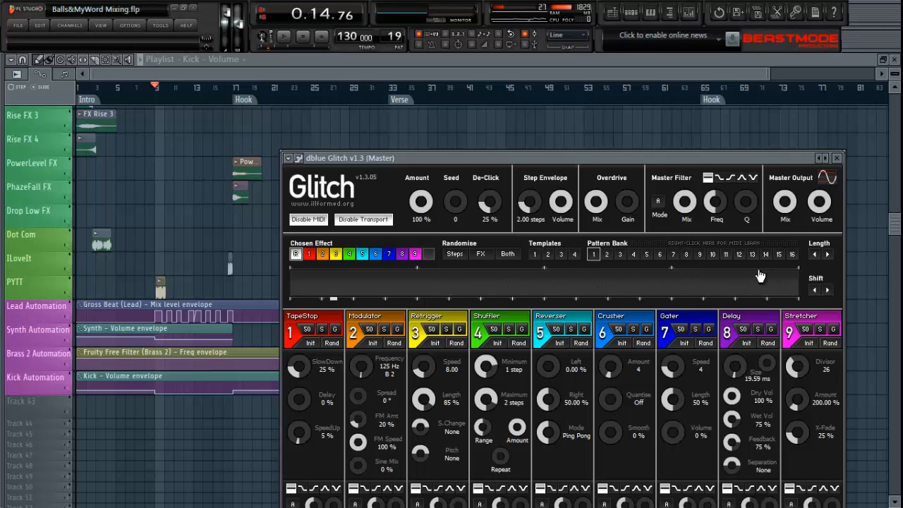
# Play the song with the empty Glitch pattern, replay from bar 15 and bring the Master's Glitch window back into view.
pyautogui.press('space')
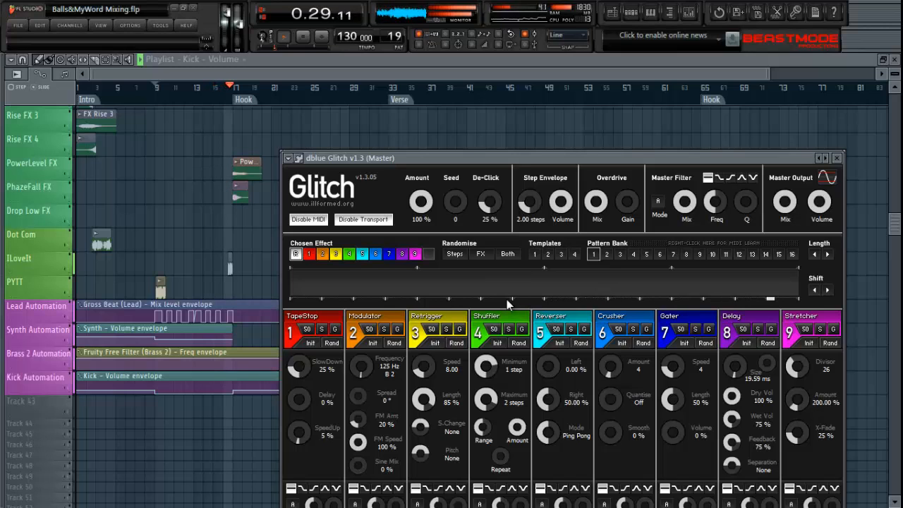
pyautogui.press('space')
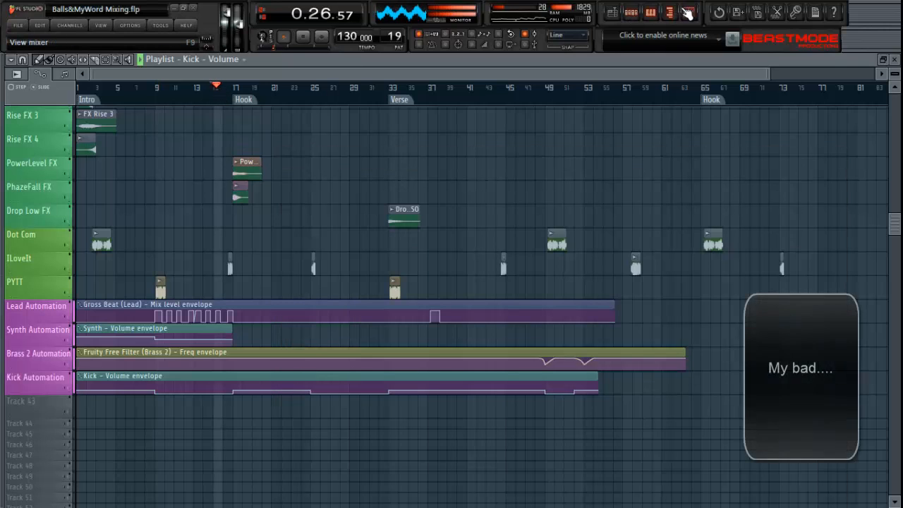
pyautogui.click(688, 12)
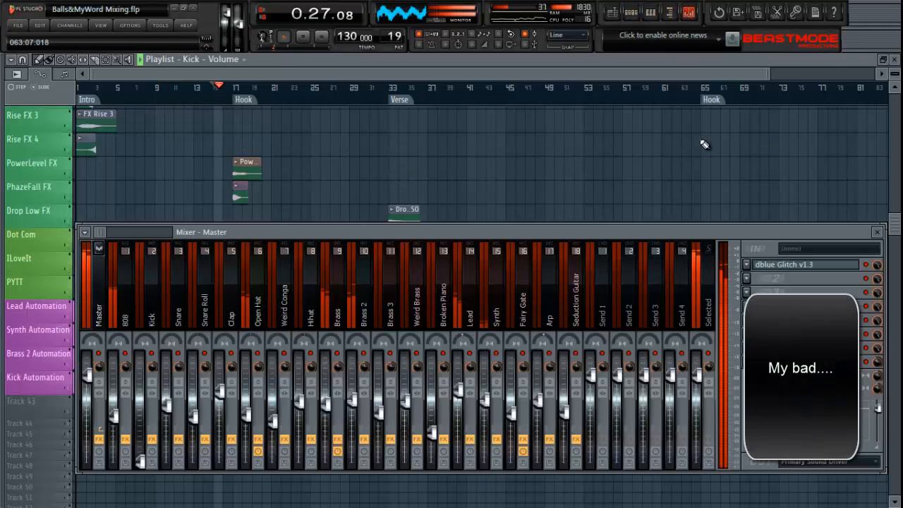
pyautogui.click(792, 264)
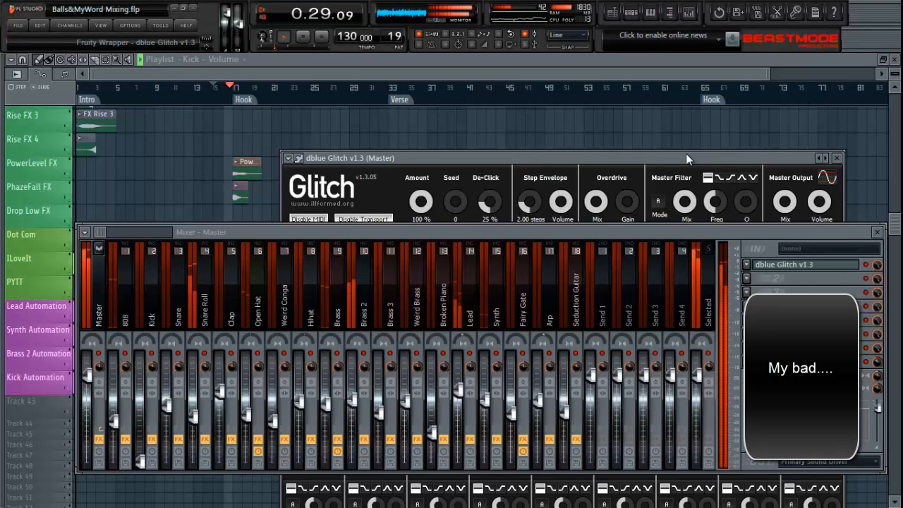
pyautogui.press('F9')
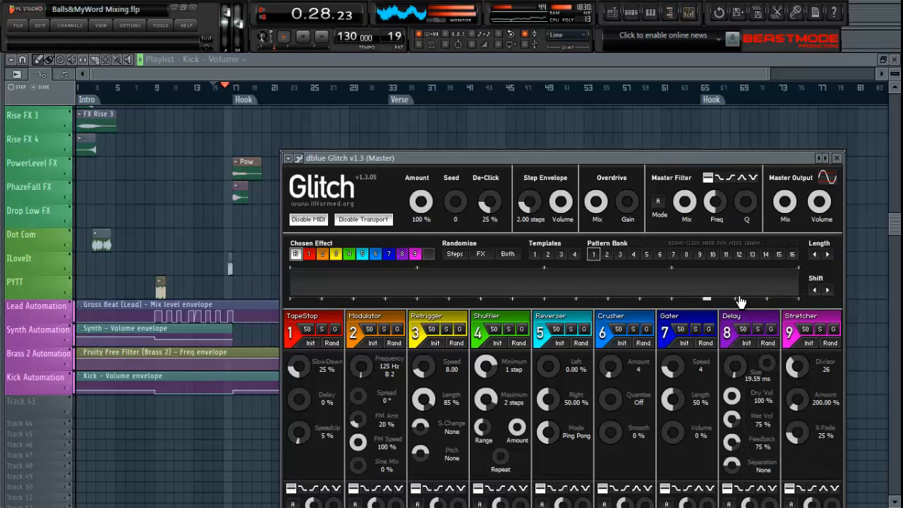
pyautogui.press('space')
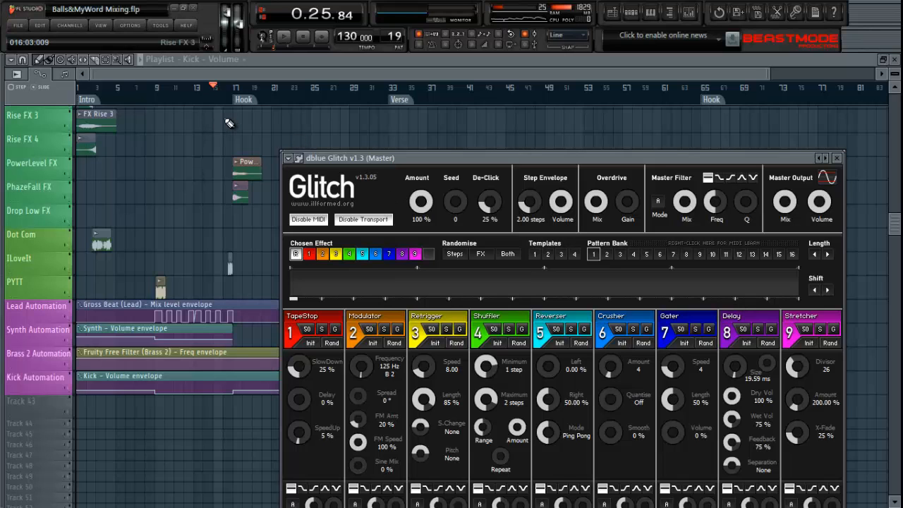
# Replay the transition from bar 15 into the first Hook with the playlist timeline magnified.
pyautogui.scroll(3, 231, 103)
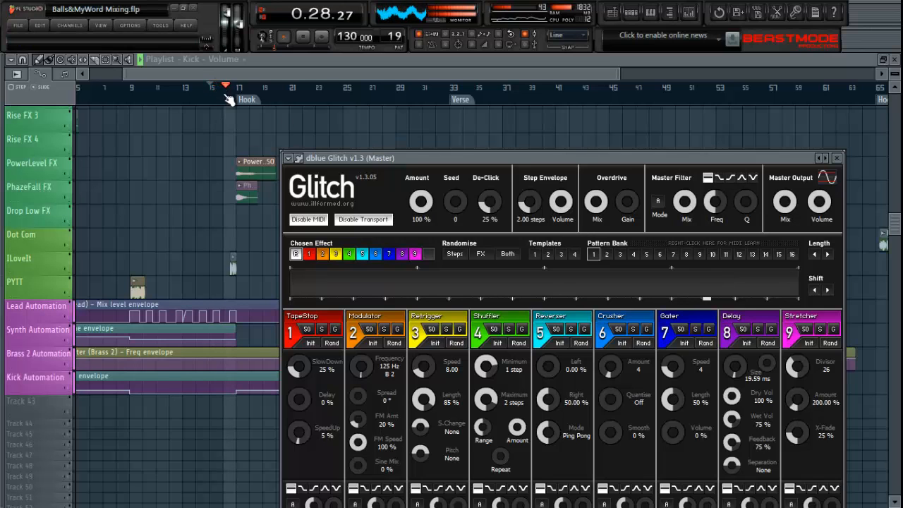
pyautogui.scroll(3, 225, 98)
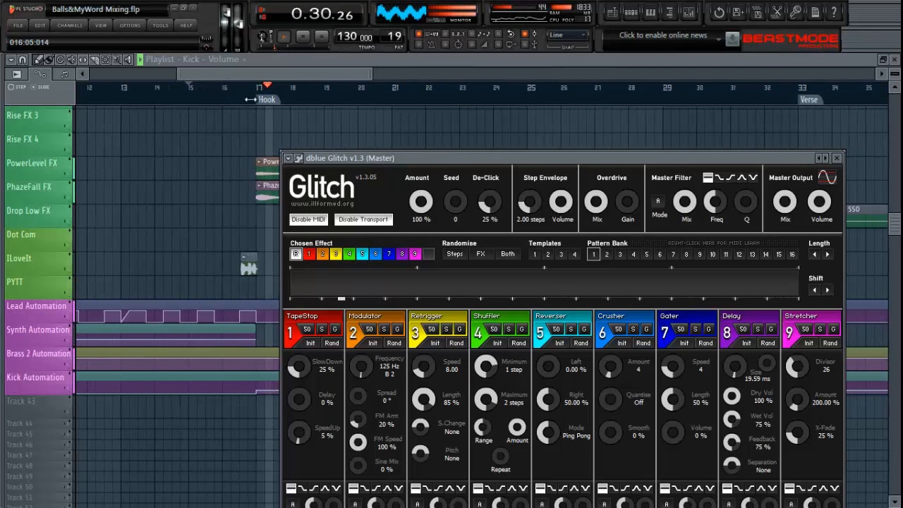
pyautogui.press('space')
pyautogui.press('space')
pyautogui.scroll(-2, 245, 101)
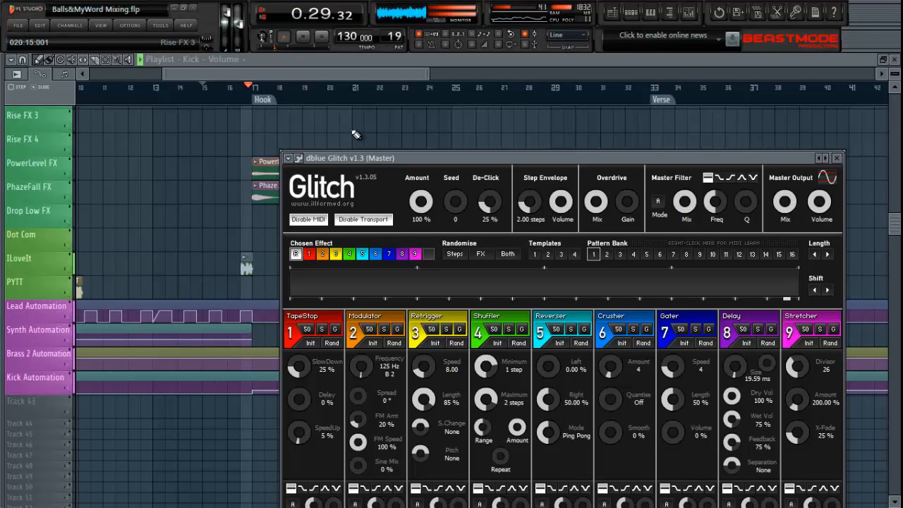
pyautogui.press('space')
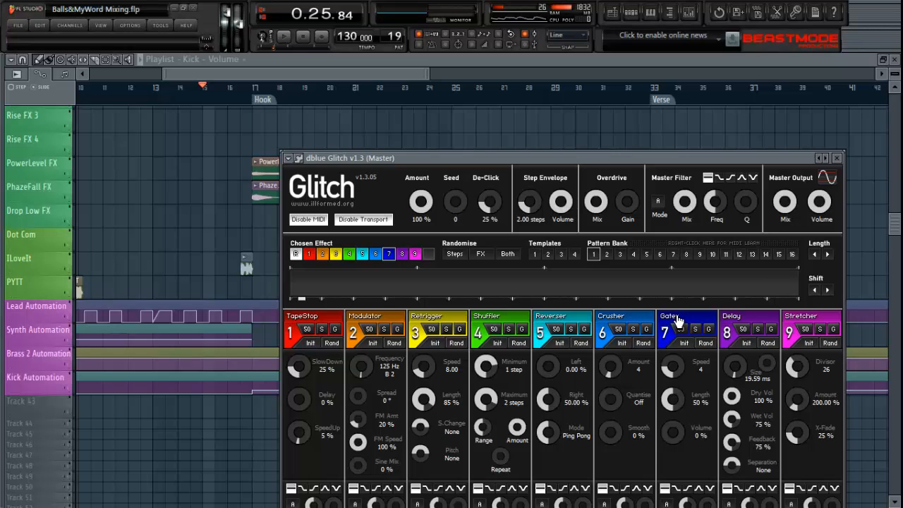
# Fill the last two steps of the Glitch pattern with the Gater effect and audition the passage before the Hook.
pyautogui.click(737, 287)
pyautogui.click(739, 292)
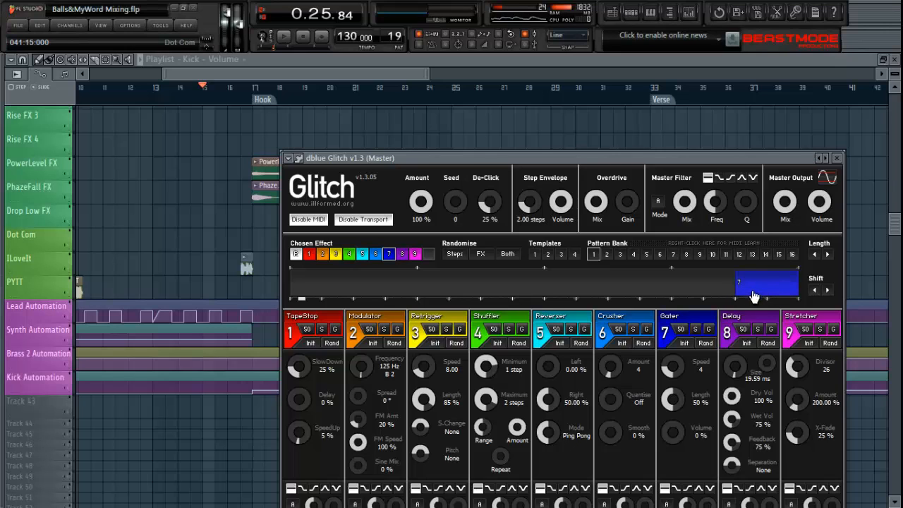
pyautogui.press('space')
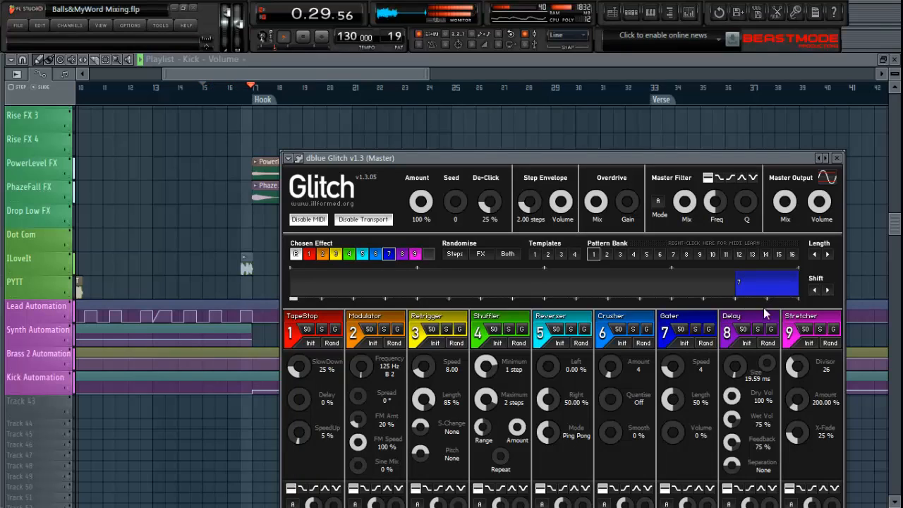
pyautogui.press('space')
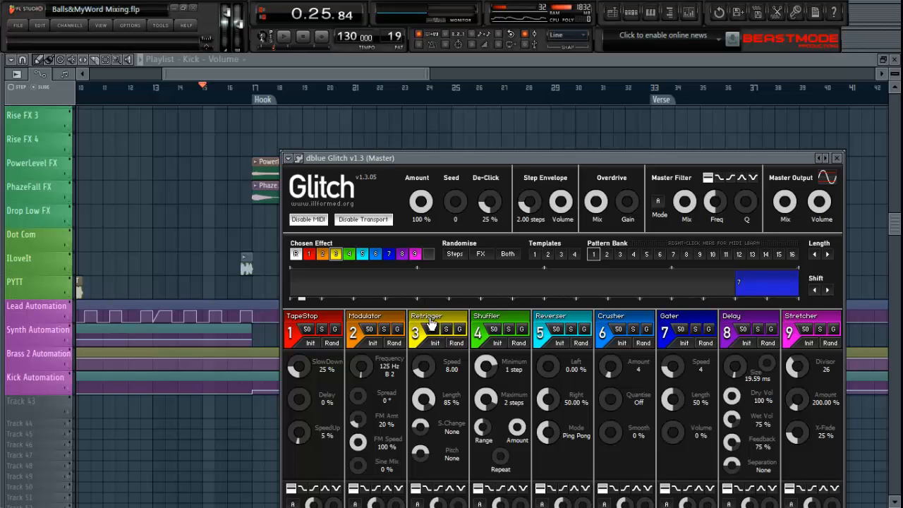
# Add the Retrigger effect after the Gater block, adjust its start so it fills the final step, and audition it.
pyautogui.click(753, 285)
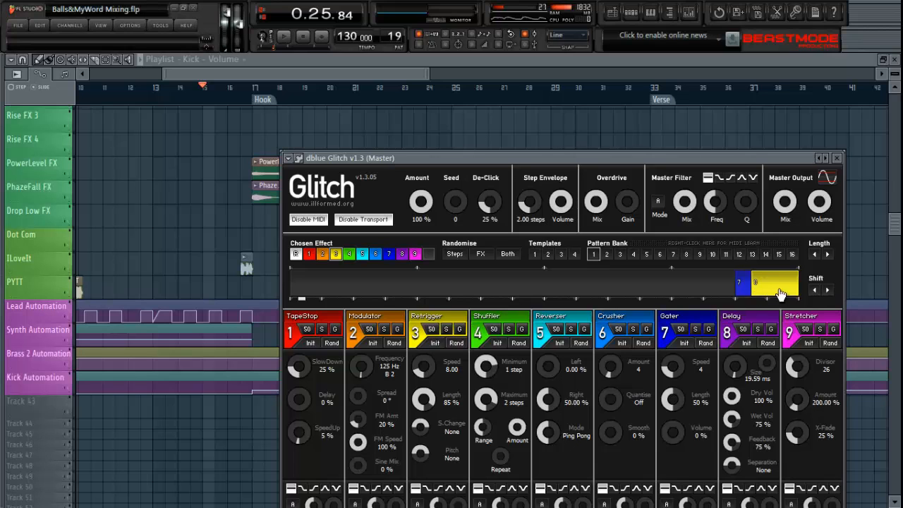
pyautogui.press('space')
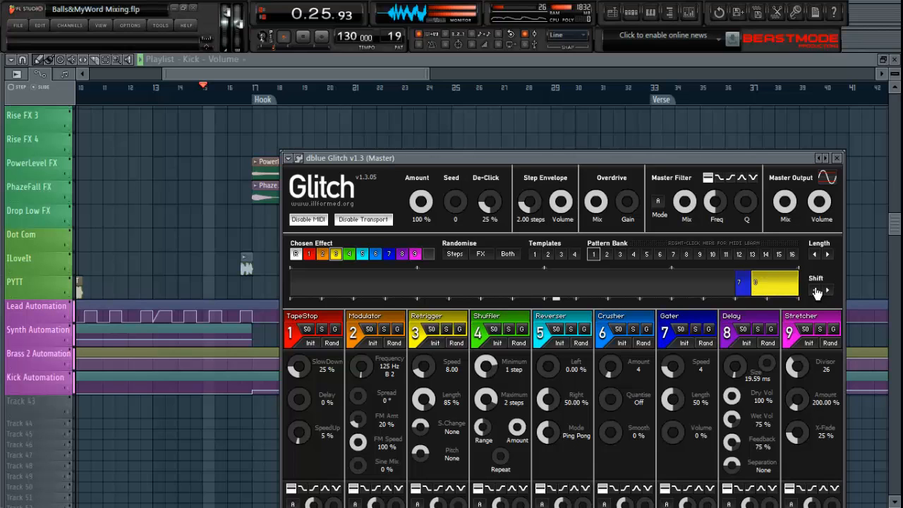
pyautogui.rightClick(766, 291)
pyautogui.click(763, 289)
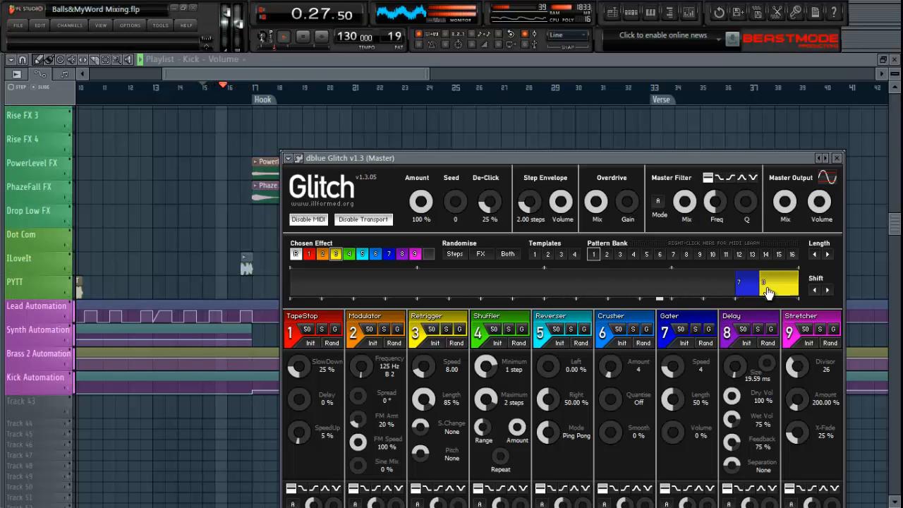
pyautogui.rightClick(762, 292)
pyautogui.click(776, 293)
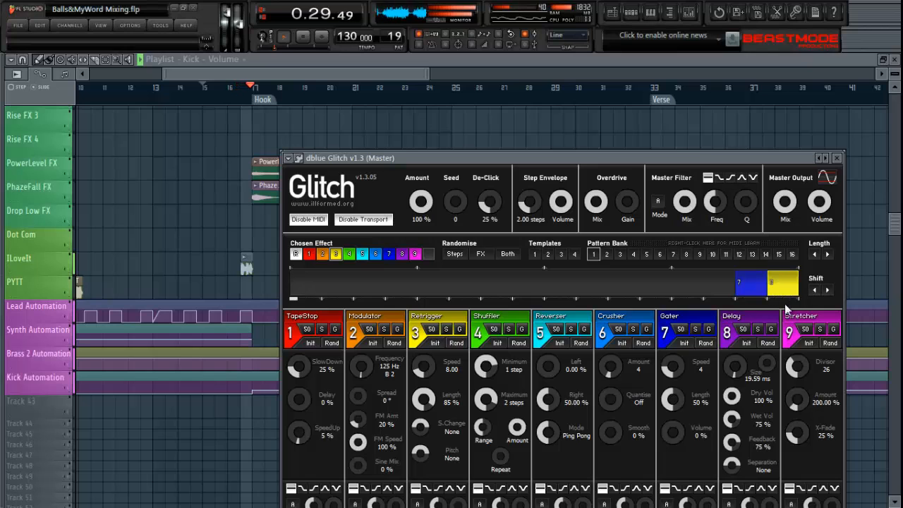
pyautogui.press('space')
pyautogui.press('space')
# Add TapeStop after Retrigger, shortened to the last quarter of the final pattern step, and audition the transition.
pyautogui.click(323, 322)
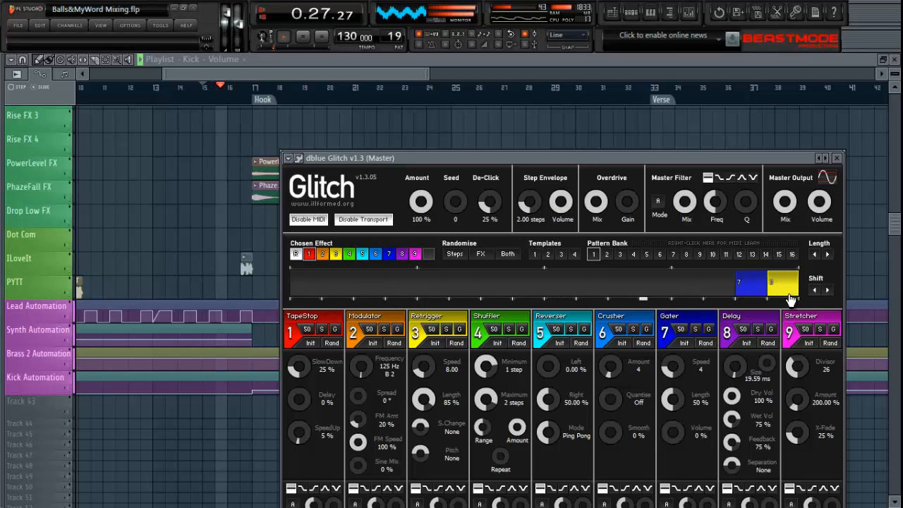
pyautogui.click(790, 286)
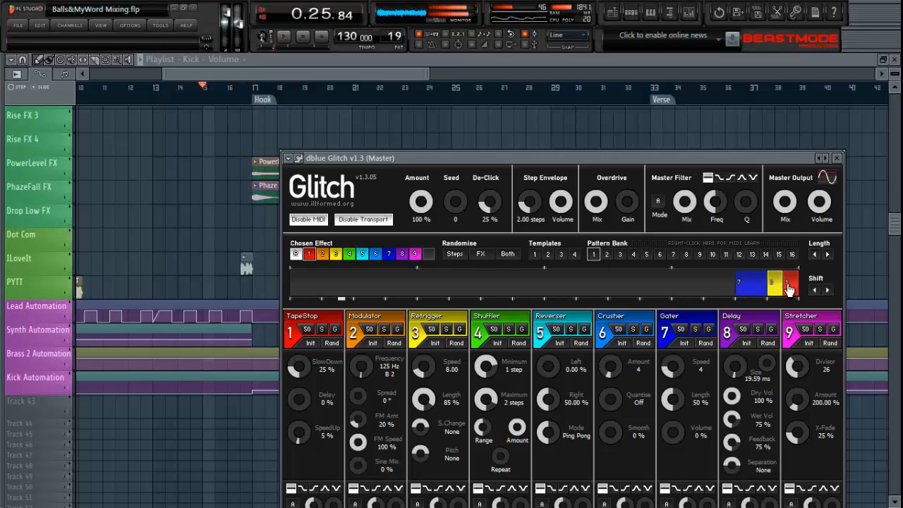
pyautogui.rightClick(789, 287)
pyautogui.click(792, 290)
pyautogui.press('space')
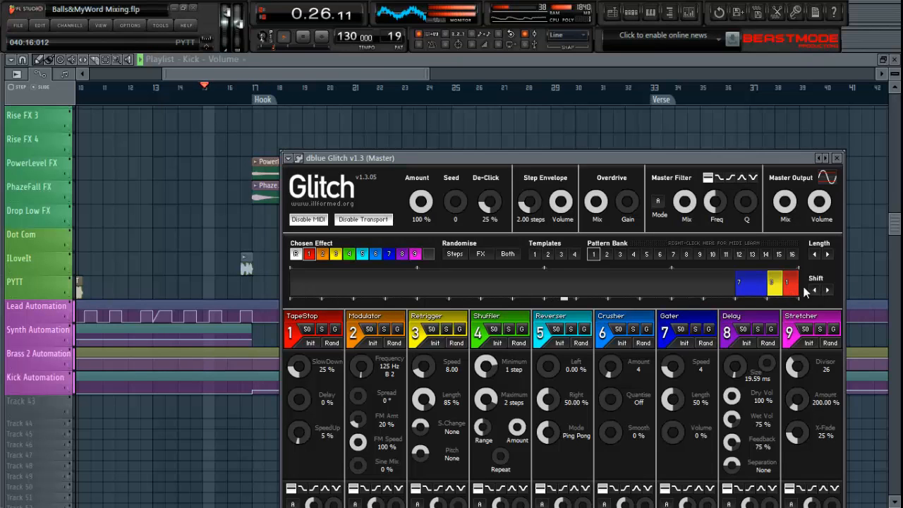
pyautogui.rightClick(787, 289)
pyautogui.click(796, 290)
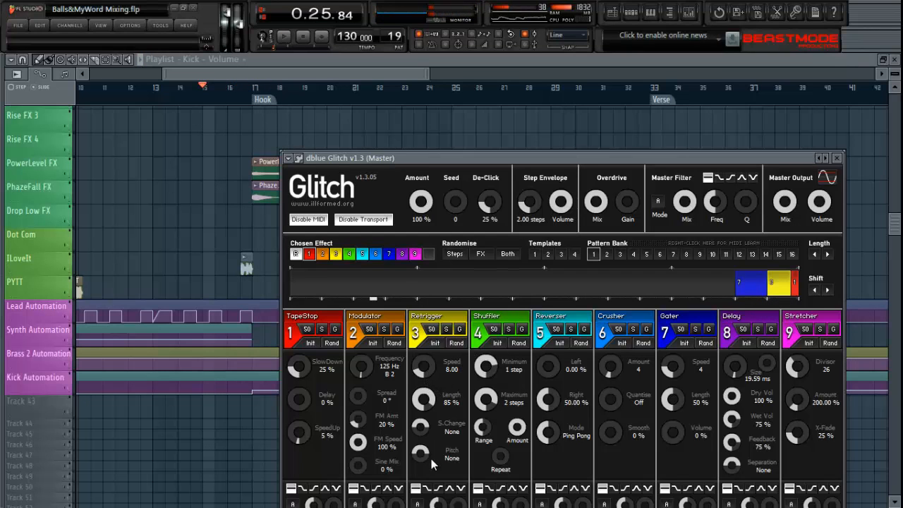
# Set the Retrigger pitch to -3 while playing the passage into the Hook.
pyautogui.press('space')
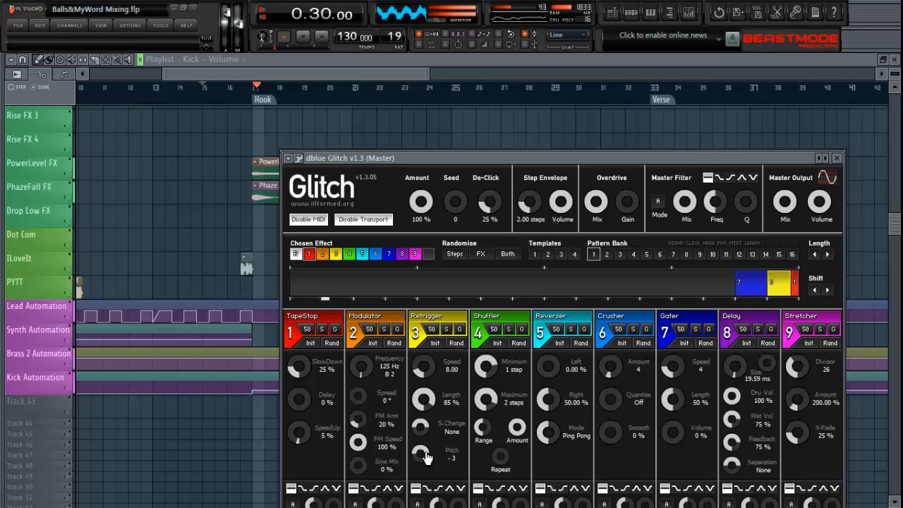
pyautogui.press('space')
pyautogui.press('space')
pyautogui.press('space')
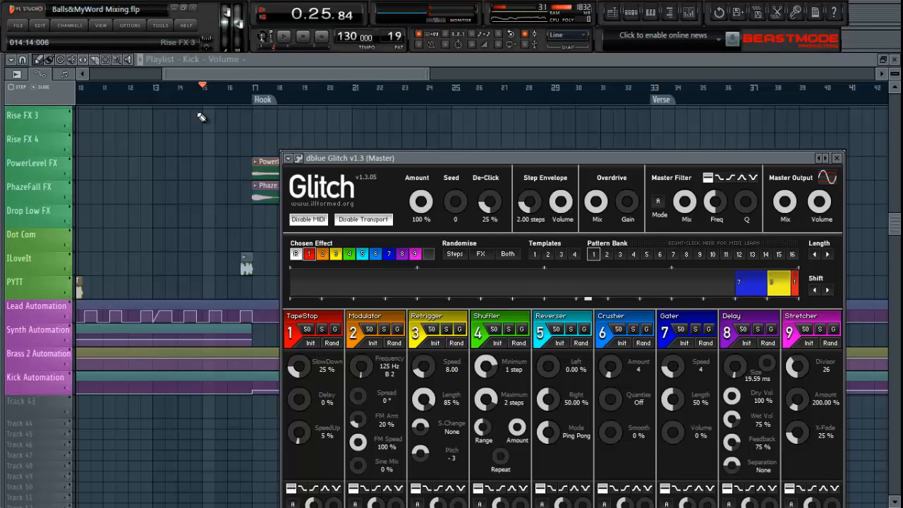
# Set the playback position to bar 13, reopen the Master's Glitch window and play the song briefly.
pyautogui.moveTo(199, 75); pyautogui.dragTo(145, 70)
pyautogui.scroll(-4, 246, 94)
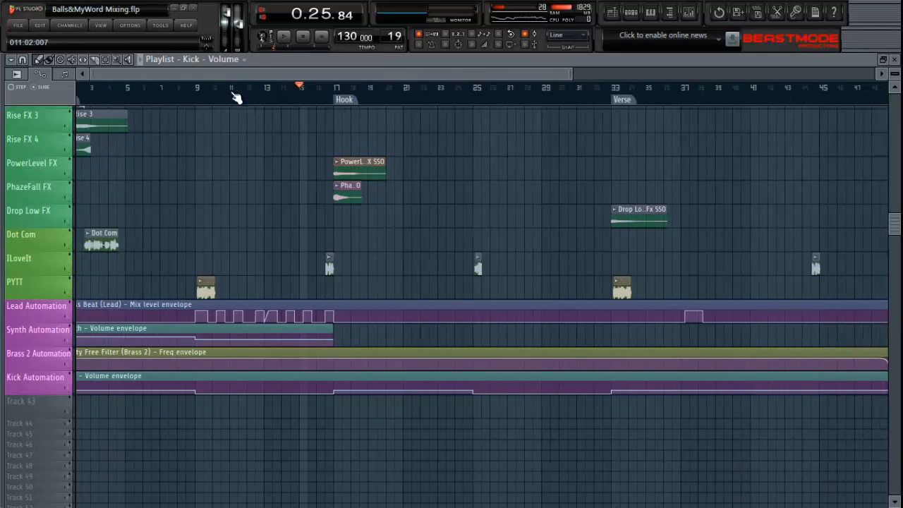
pyautogui.click(244, 101)
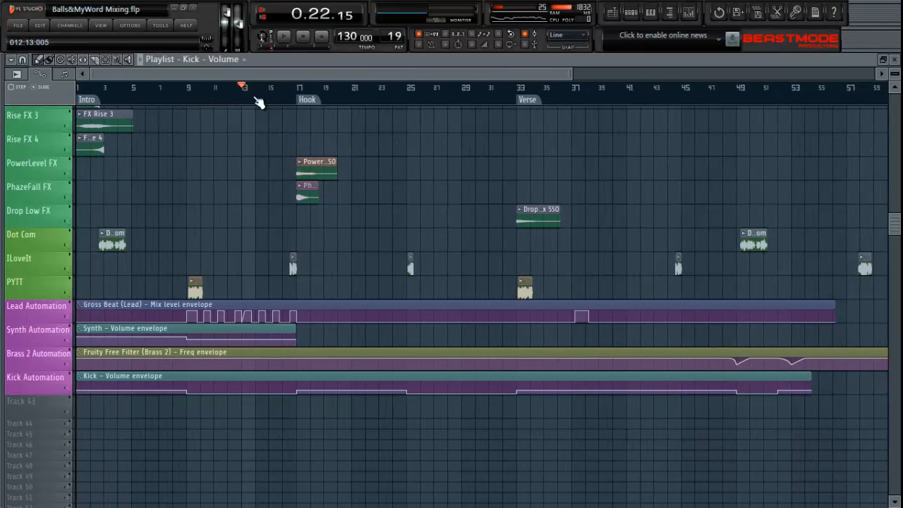
pyautogui.press('space')
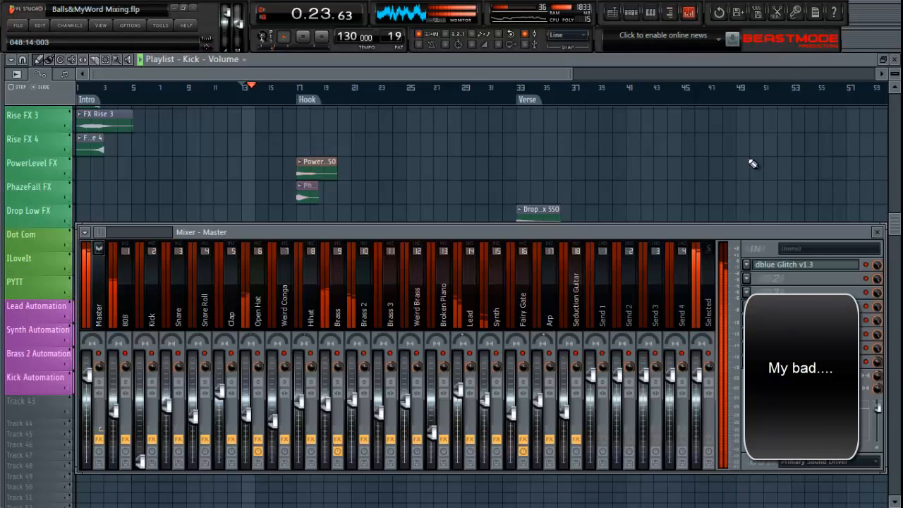
pyautogui.click(689, 12)
pyautogui.click(782, 267)
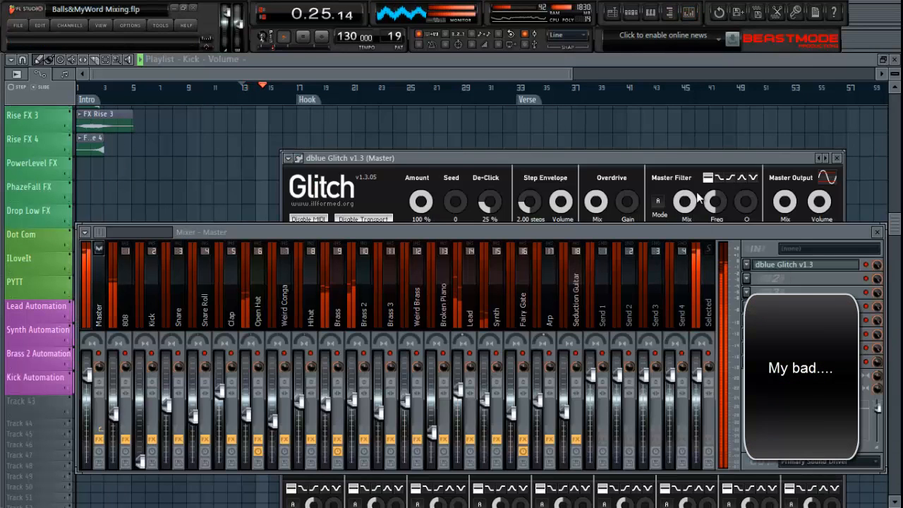
pyautogui.click(691, 15)
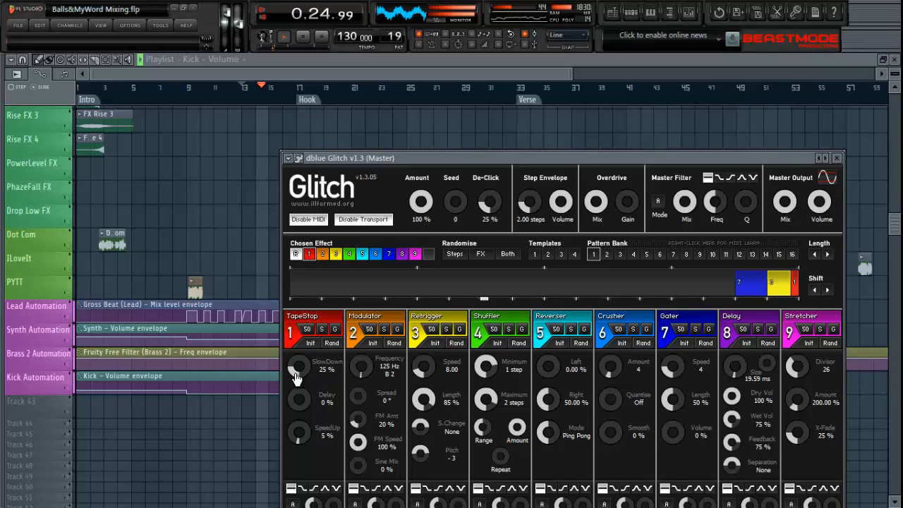
pyautogui.press('space')
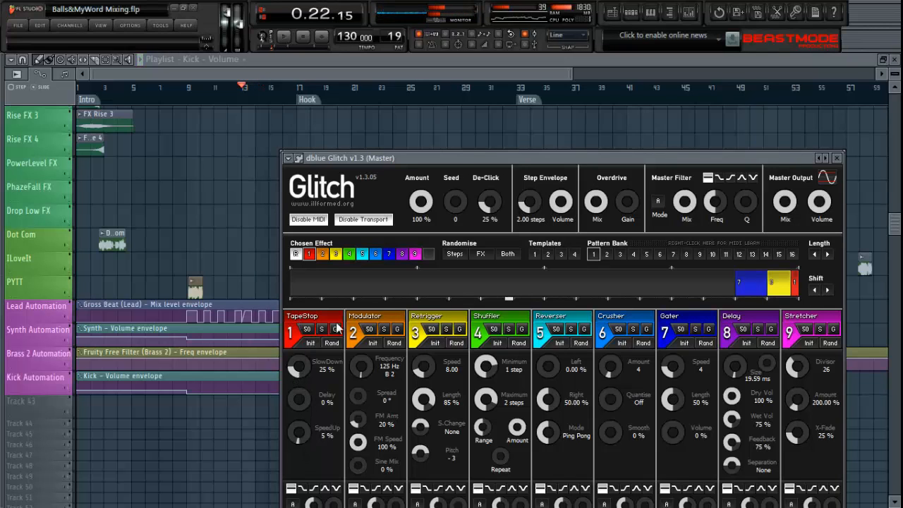
# Set TapeStop's SpeedUp to 12% while playing the song from bar 13.
pyautogui.press('space')
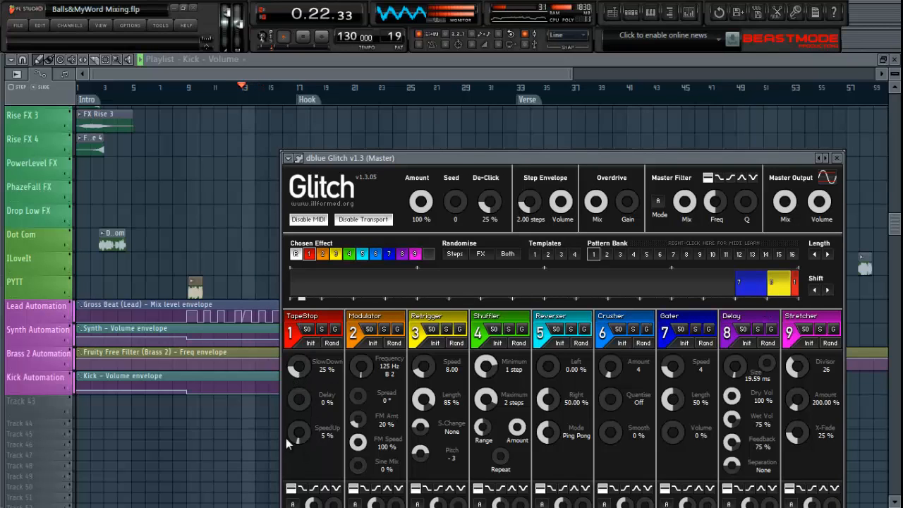
pyautogui.scroll(5, 298, 432)
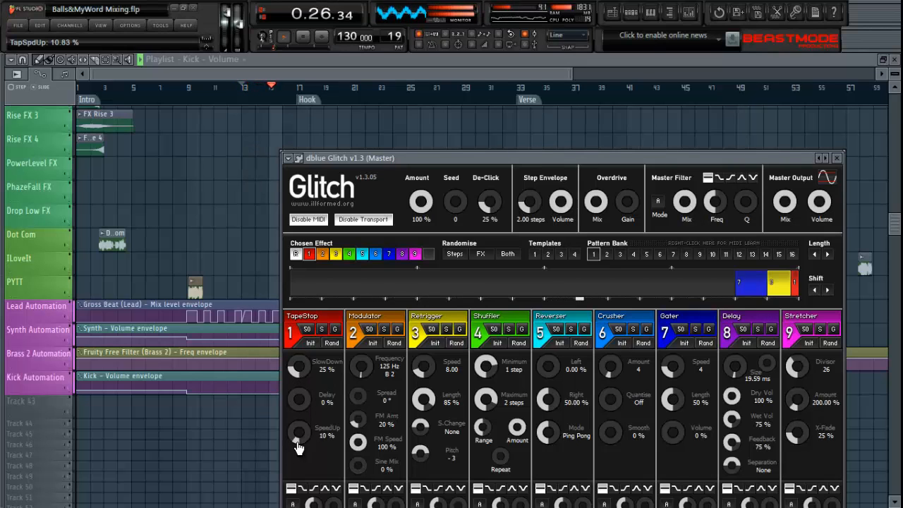
pyautogui.scroll(1, 298, 431)
pyautogui.scroll(1, 298, 432)
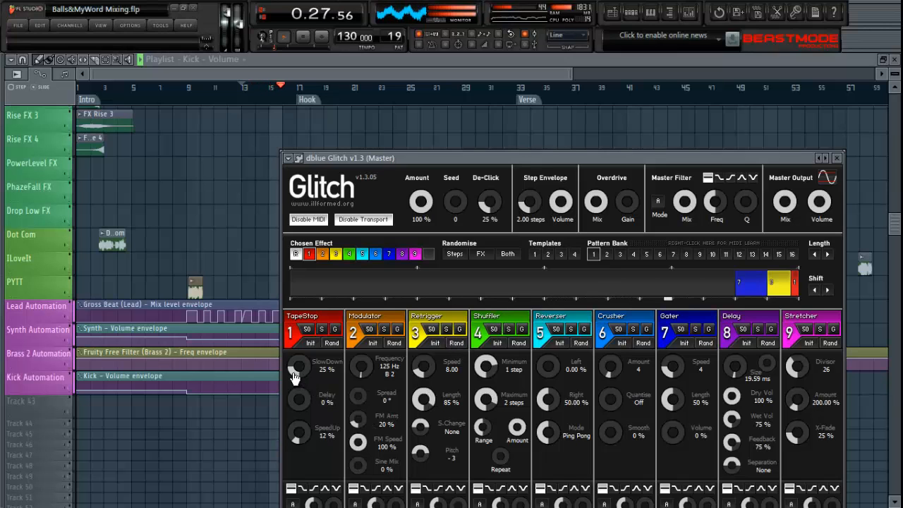
# Adjust TapeStop's SlowDown to 24%, auditioning the transition into the Hook while comparing lower and higher values.
pyautogui.scroll(-4, 294, 377)
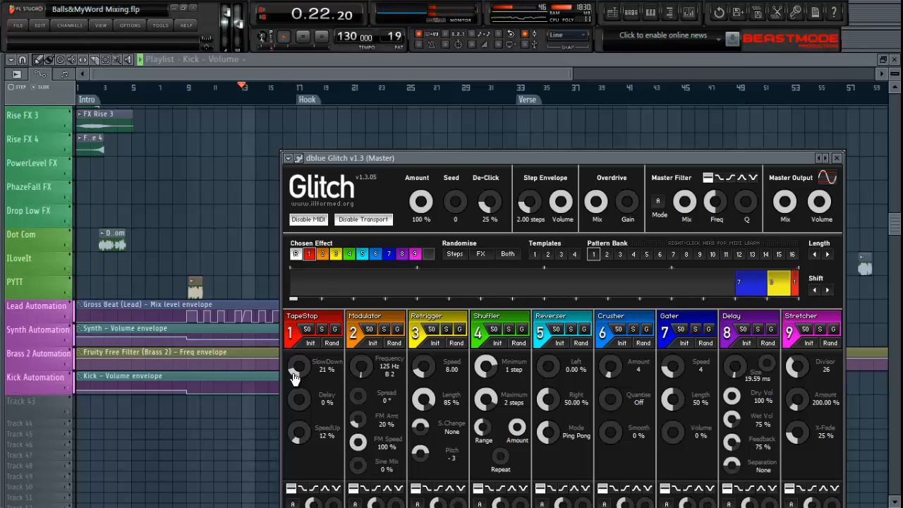
pyautogui.scroll(-1, 295, 377)
pyautogui.scroll(3, 295, 378)
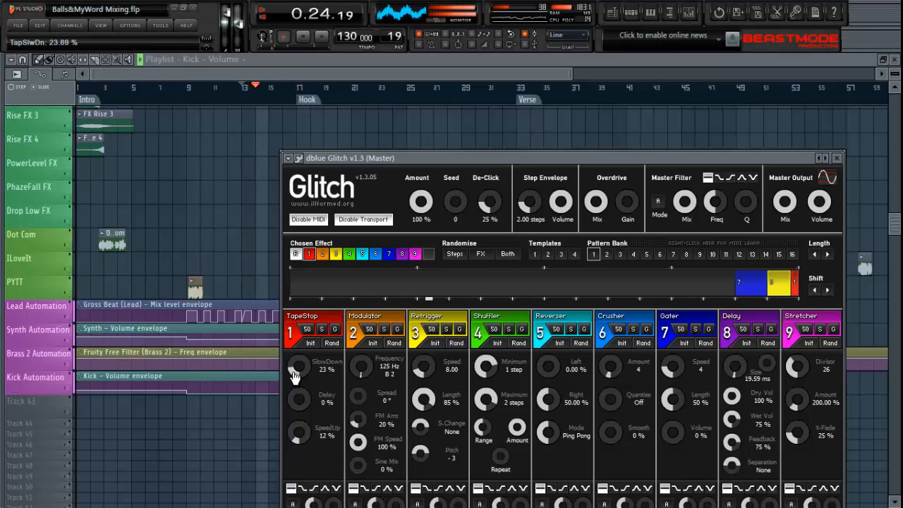
pyautogui.scroll(15, 295, 376)
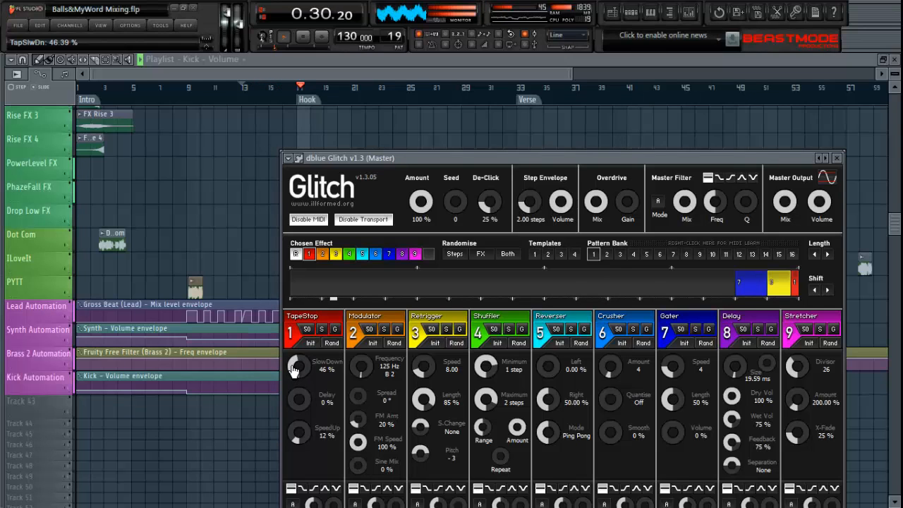
pyautogui.scroll(-8, 294, 373)
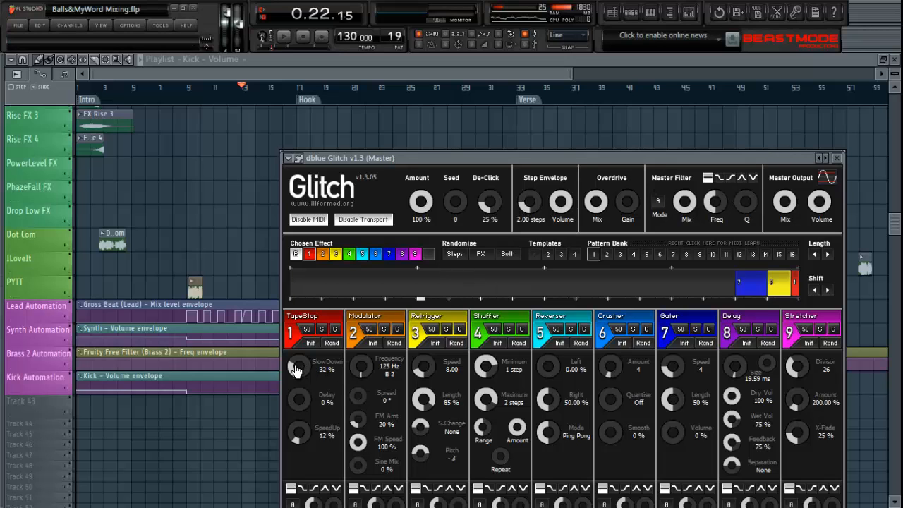
pyautogui.scroll(-4, 296, 366)
pyautogui.press('space')
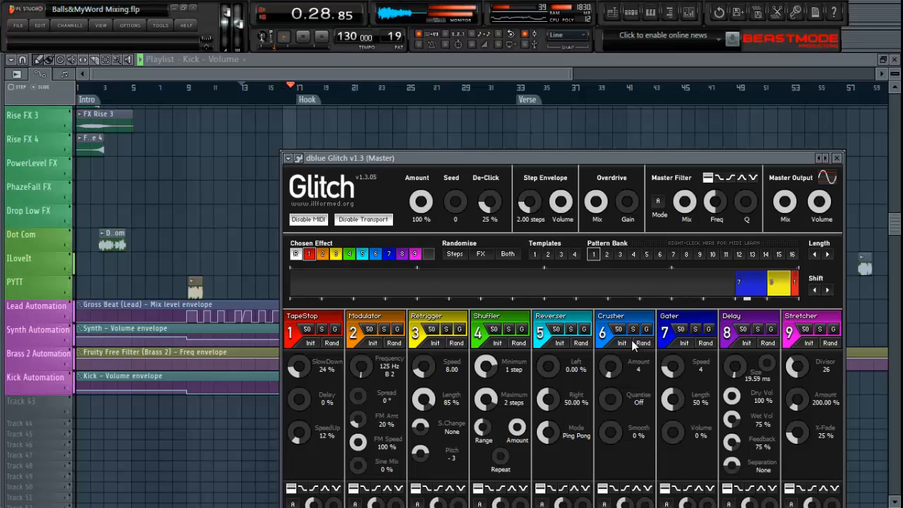
# Close the Glitch window and play from bar 13 through the end of the Intro.
pyautogui.click(838, 158)
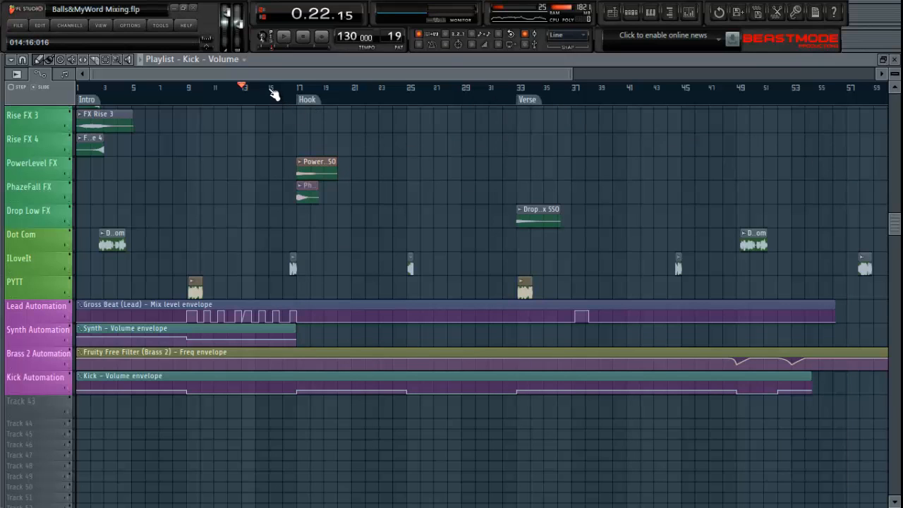
pyautogui.press('space')
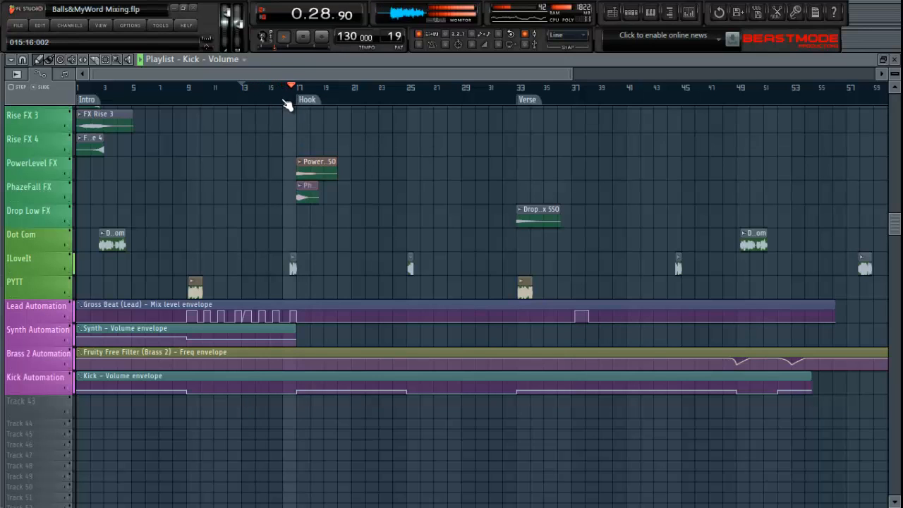
pyautogui.press('space')
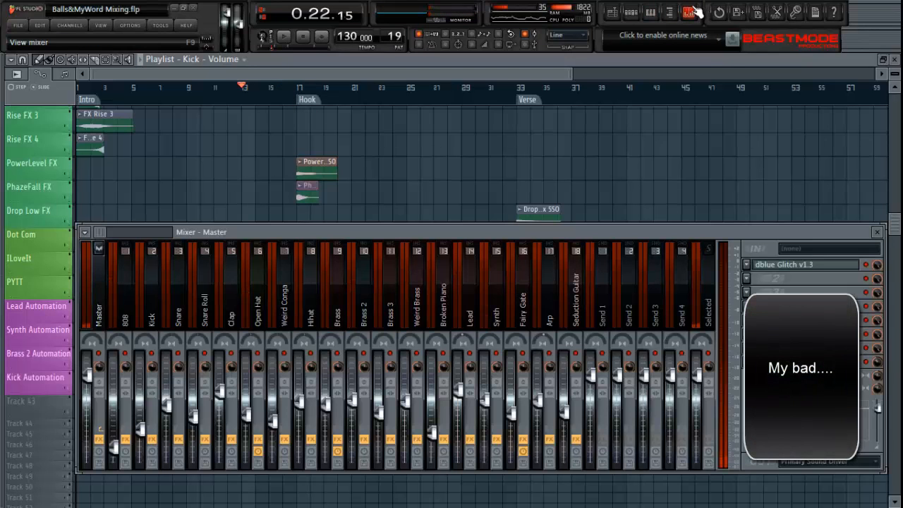
# Create an automation clip for the mix level of dblue Glitch on the Master and return to the playlist.
pyautogui.click(688, 12)
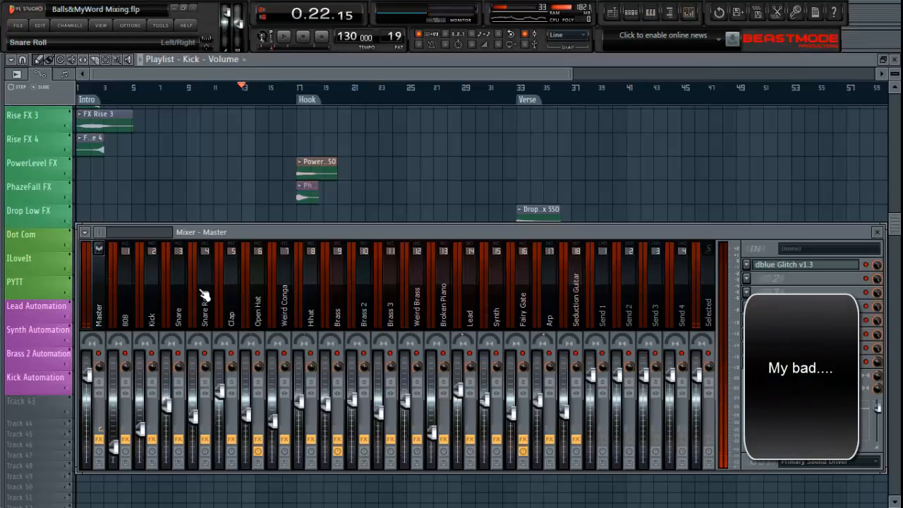
pyautogui.rightClick(878, 269)
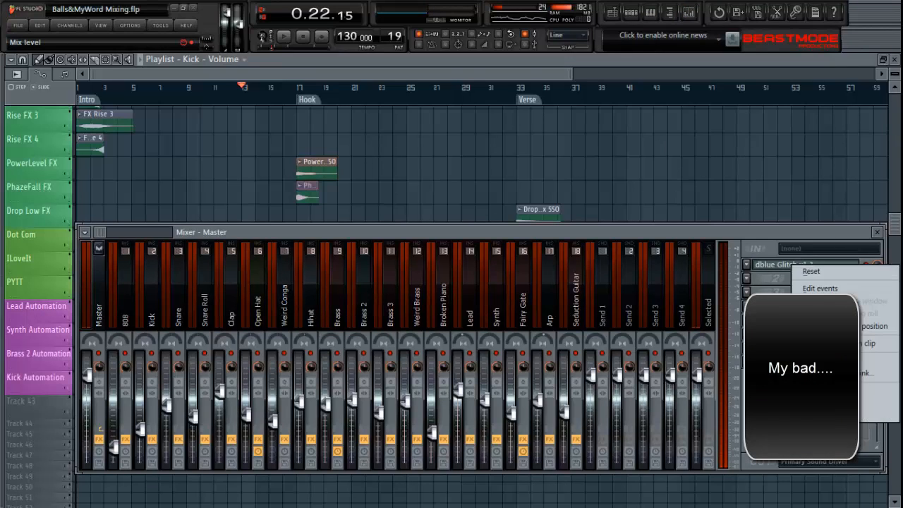
pyautogui.click(875, 346)
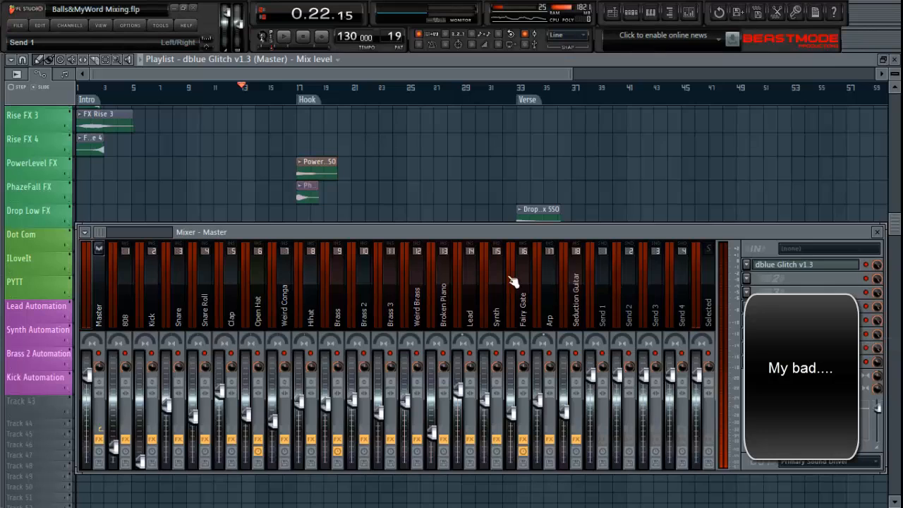
pyautogui.click(693, 15)
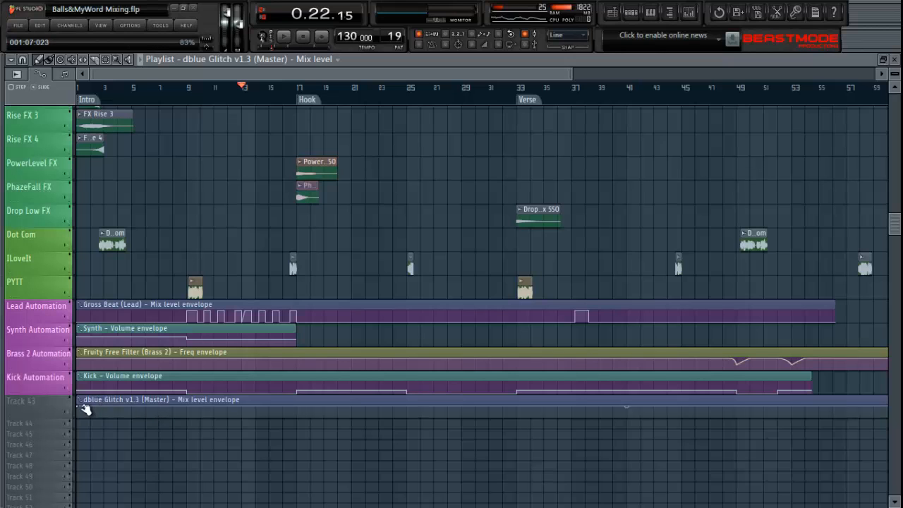
# Set the playback position to bar 9, enlarge Track 43 for editing and play the passage up to the Hook.
pyautogui.click(186, 96)
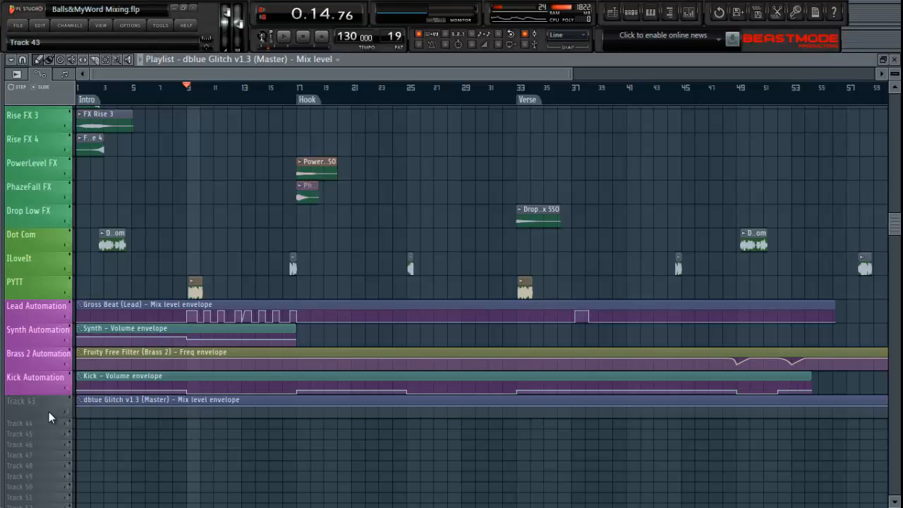
pyautogui.moveTo(47, 417); pyautogui.dragTo(44, 497)
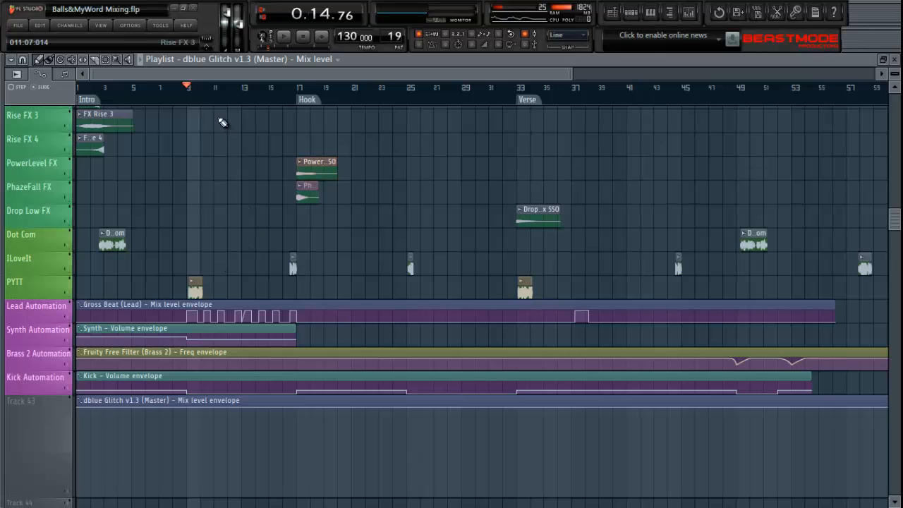
pyautogui.press('space')
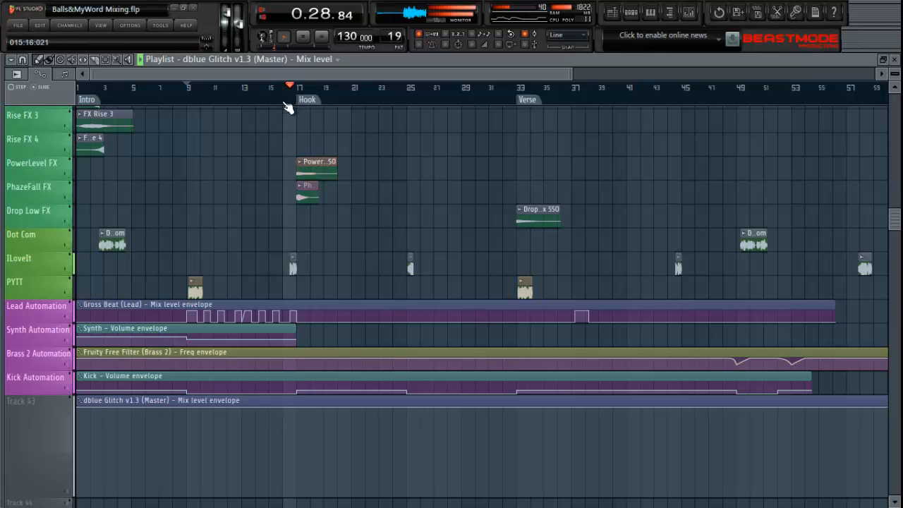
pyautogui.press('space')
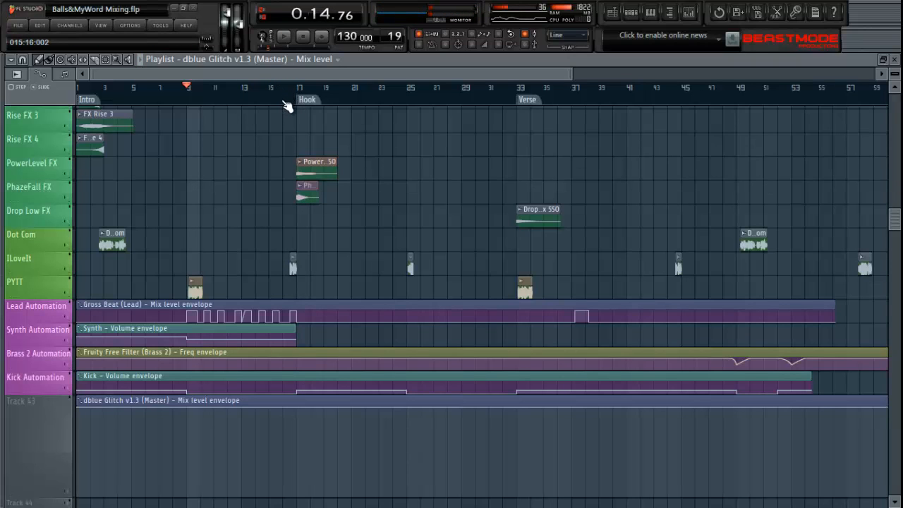
# Lower the start of the Glitch mix-level envelope to 0% and make it jump to 100% at bar 16.
pyautogui.rightClick(81, 408)
pyautogui.click(120, 479)
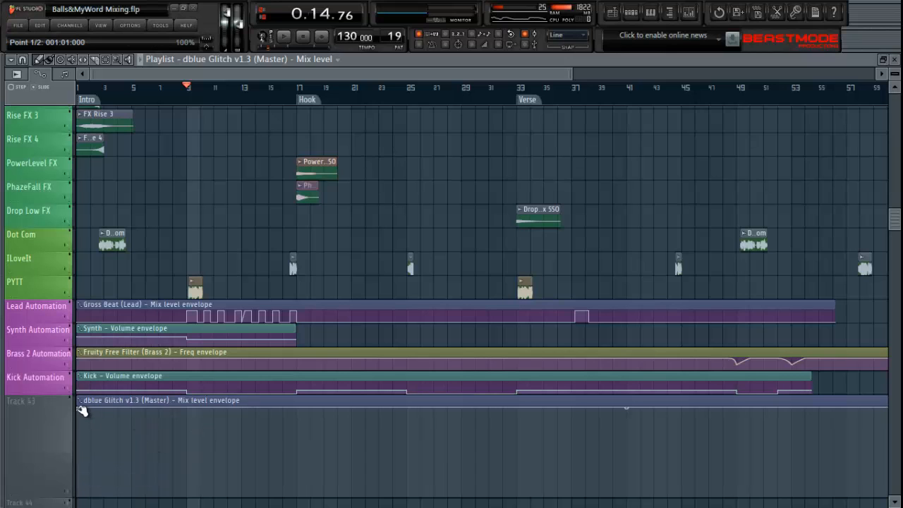
pyautogui.moveTo(82, 410); pyautogui.dragTo(79, 494)
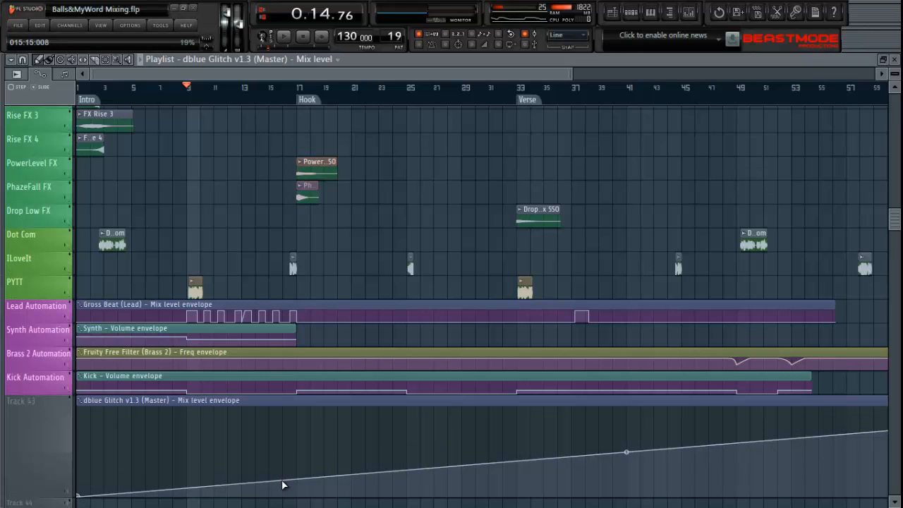
pyautogui.moveTo(285, 480); pyautogui.dragTo(281, 396)
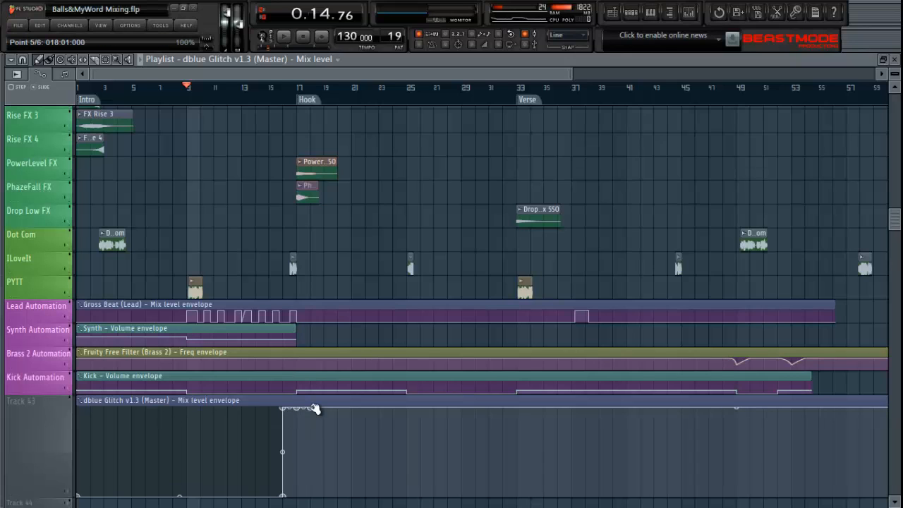
# Drop the Glitch envelope back to zero at bar 17 and move its zeroed end point to about bar 63.
pyautogui.moveTo(314, 409); pyautogui.dragTo(300, 505)
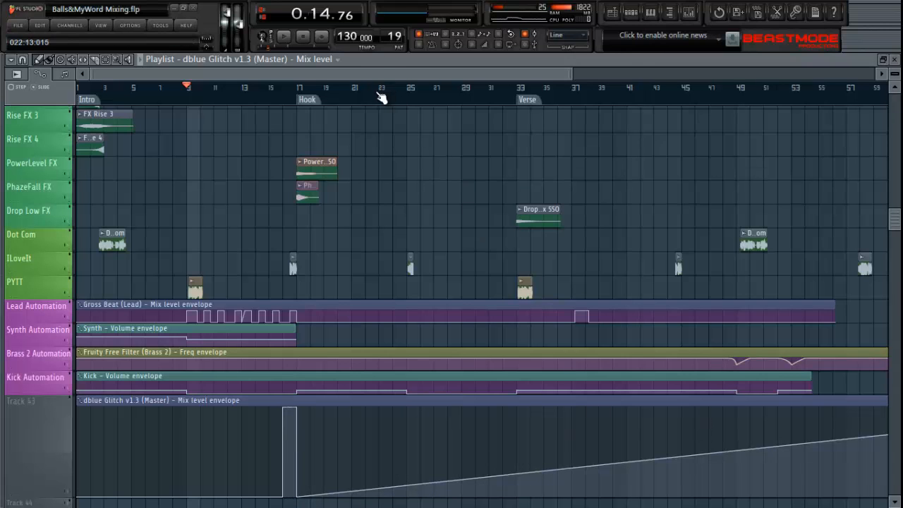
pyautogui.scroll(-2, 381, 99)
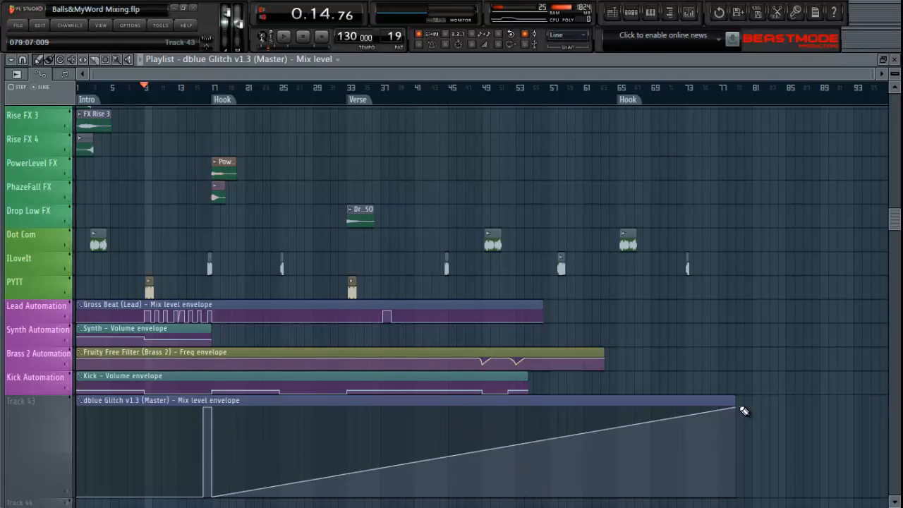
pyautogui.moveTo(735, 409); pyautogui.dragTo(601, 499)
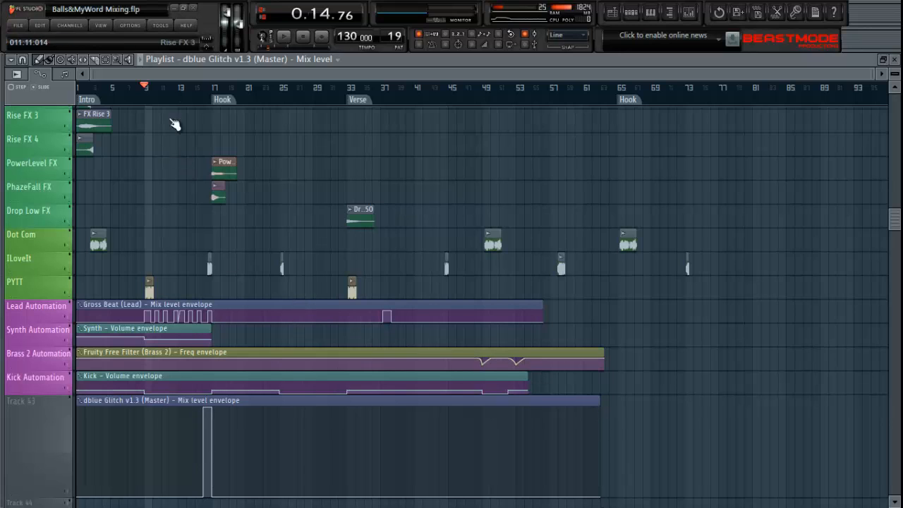
# Play the automated transition from bar 9 into the Hook and shrink Track 43 back to normal height.
pyautogui.press('space')
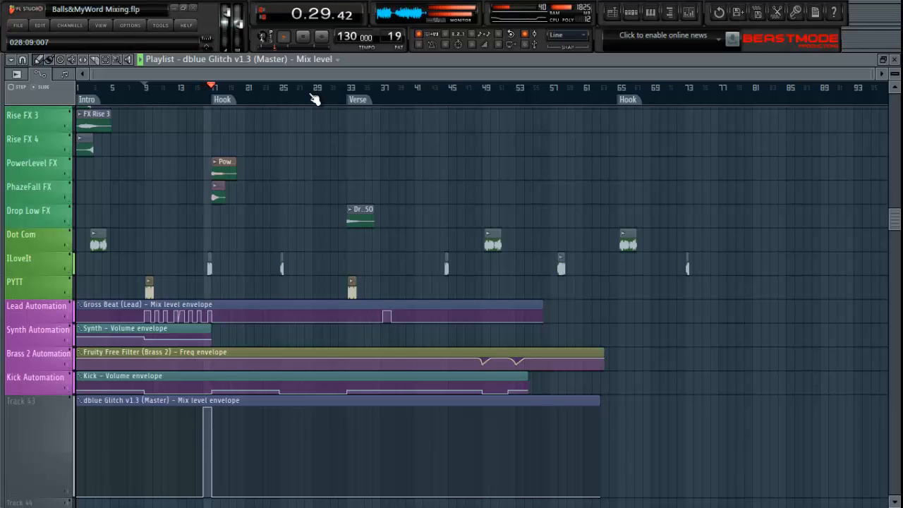
pyautogui.press('space')
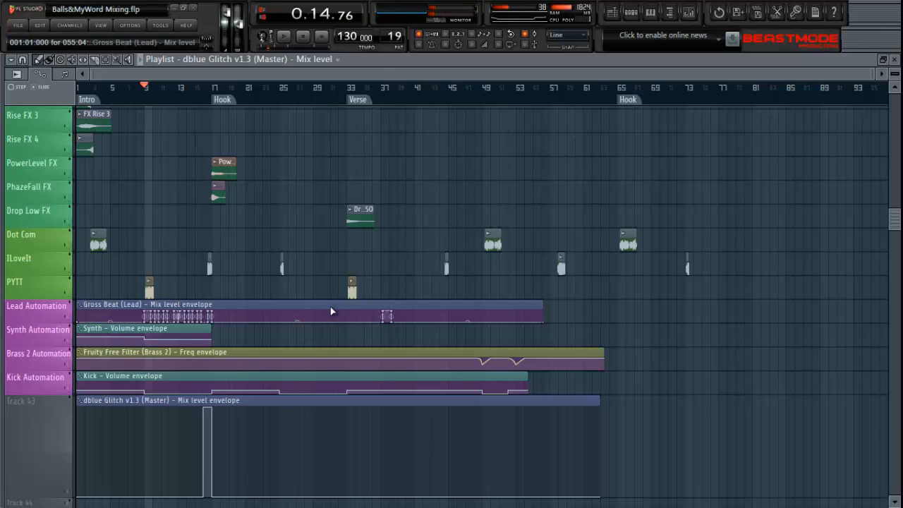
pyautogui.moveTo(34, 496); pyautogui.dragTo(35, 422)
# Open the mixer and switch off the Master's effect slots 6, 7 and 8.
pyautogui.click(699, 10)
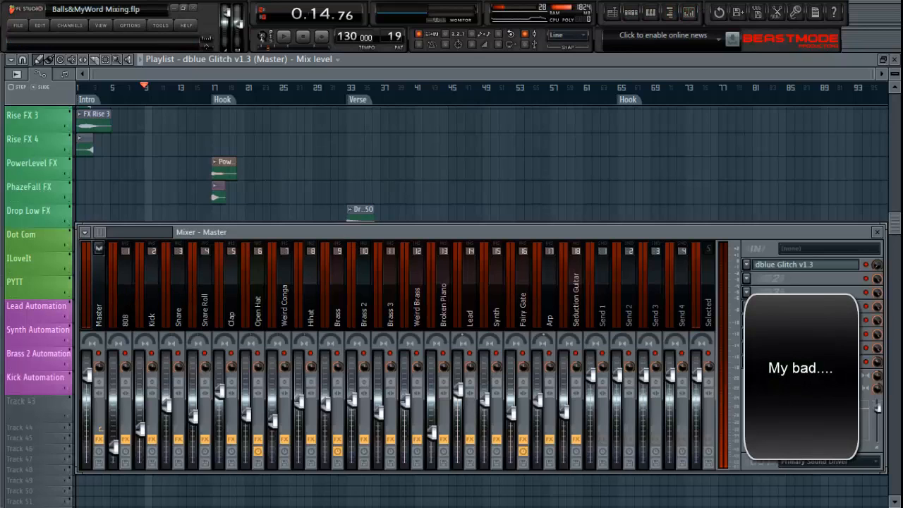
pyautogui.click(867, 334)
pyautogui.click(866, 348)
pyautogui.click(867, 362)
# Play the song from bar 9 through the transition and into the Hook, checking the mixer levels.
pyautogui.press('space')
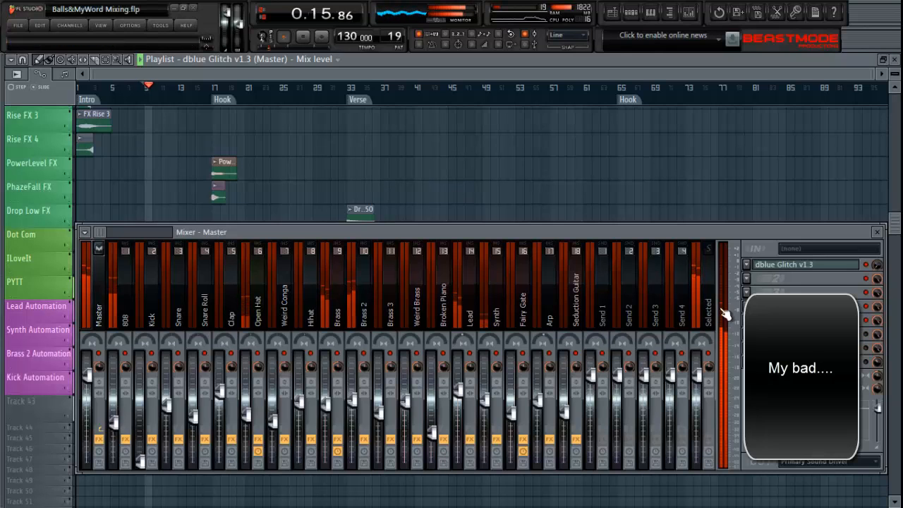
pyautogui.press('space')
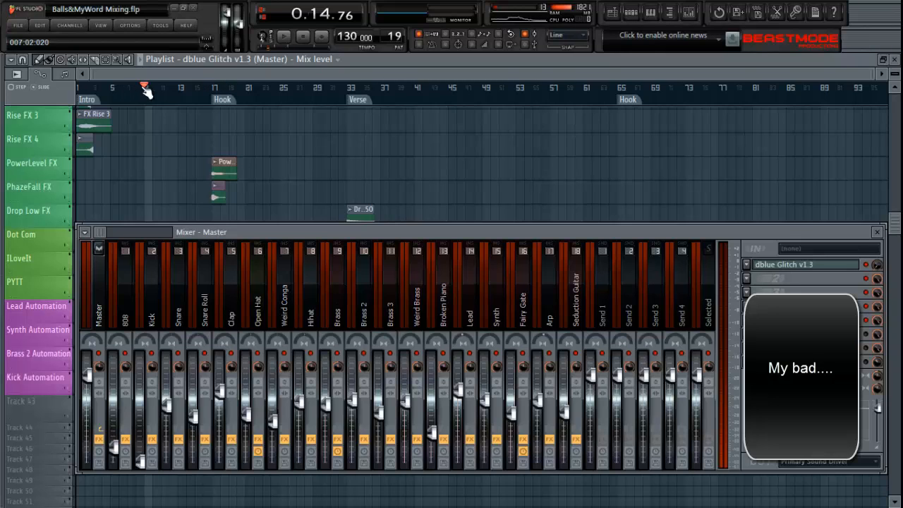
pyautogui.press('space')
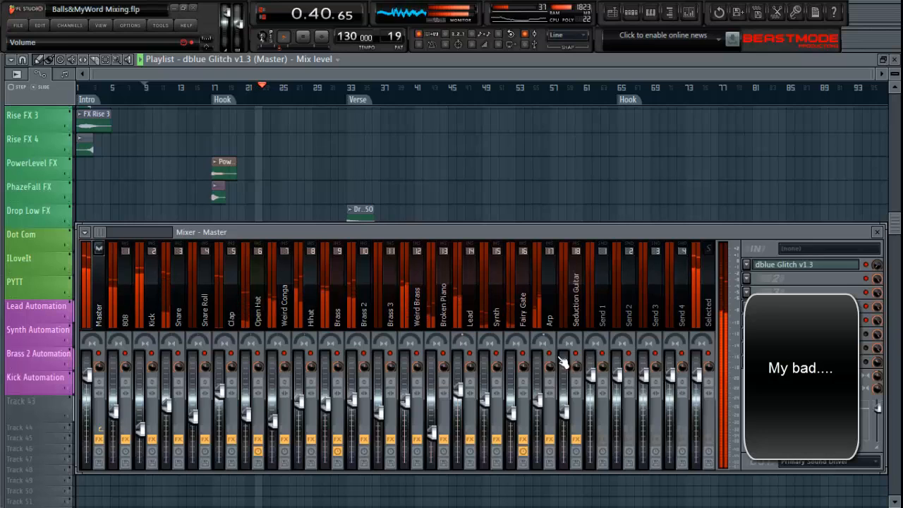
pyautogui.press('space')
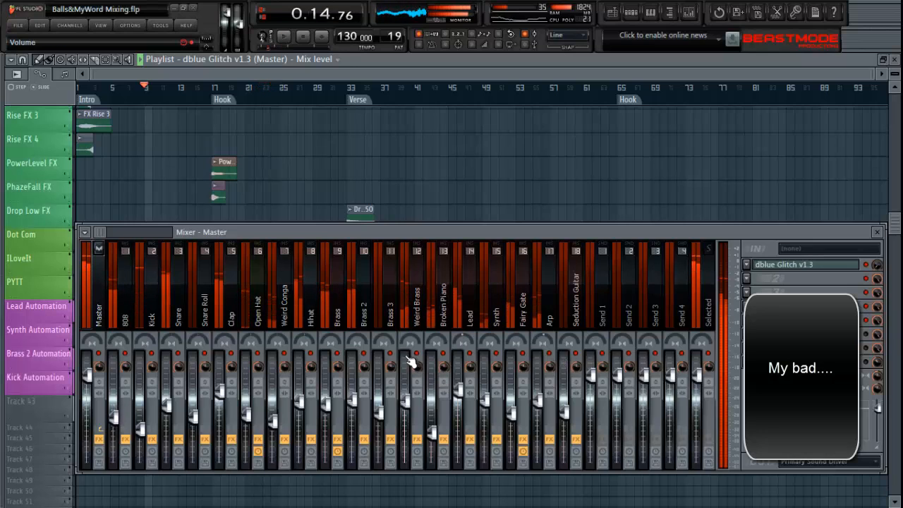